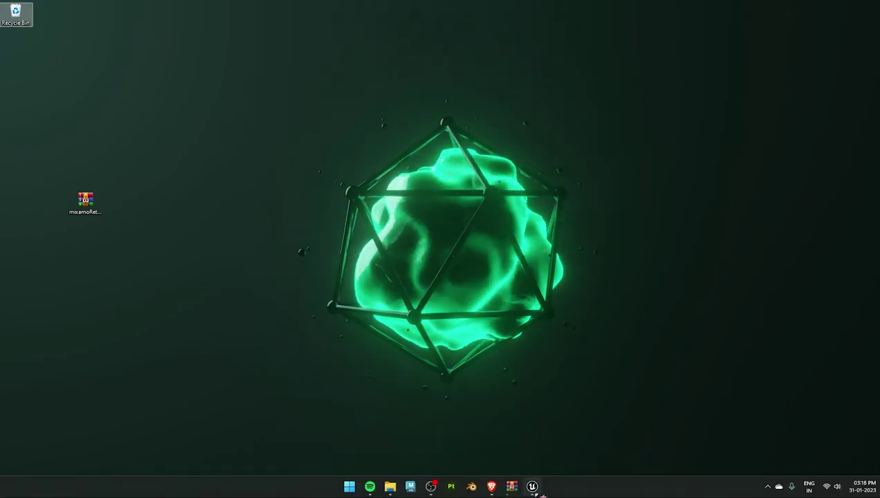
Create a Games > Third Person project named ClimbingSystemTut from the Project Browser
{"action": "left_click", "coordinate": [534, 488]}
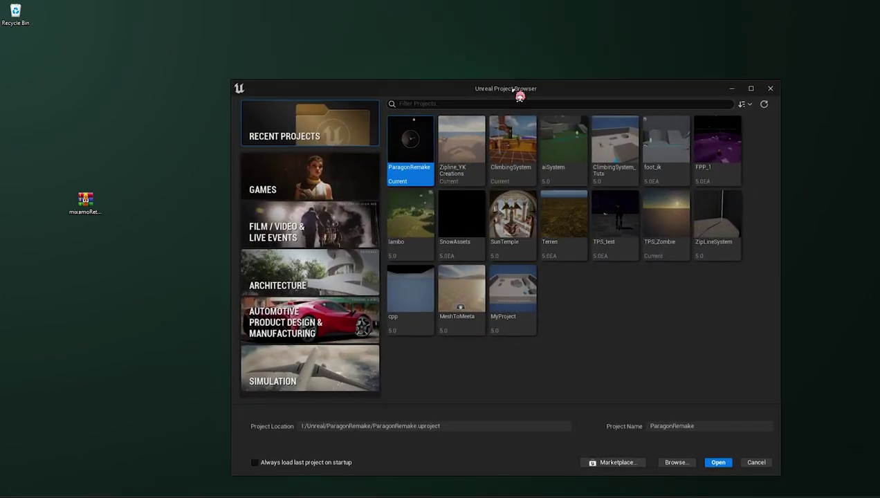
{"action": "left_click_drag", "start_coordinate": [513, 89], "coordinate": [404, 68]}
{"action": "left_click", "coordinate": [235, 146]}
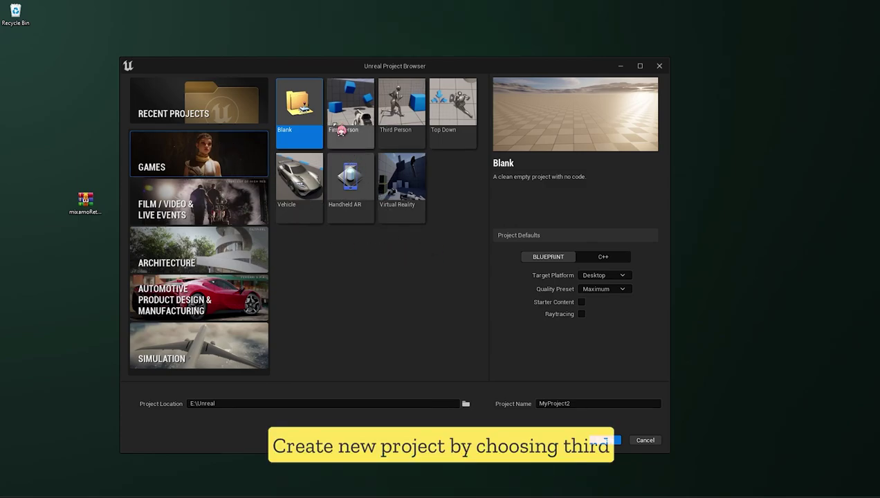
{"action": "left_click", "coordinate": [416, 142]}
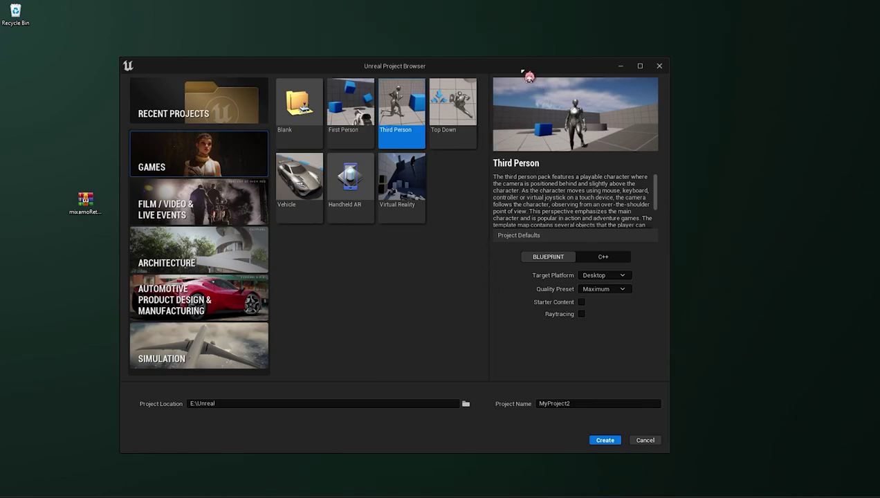
{"action": "left_click_drag", "start_coordinate": [524, 71], "coordinate": [559, 80]}
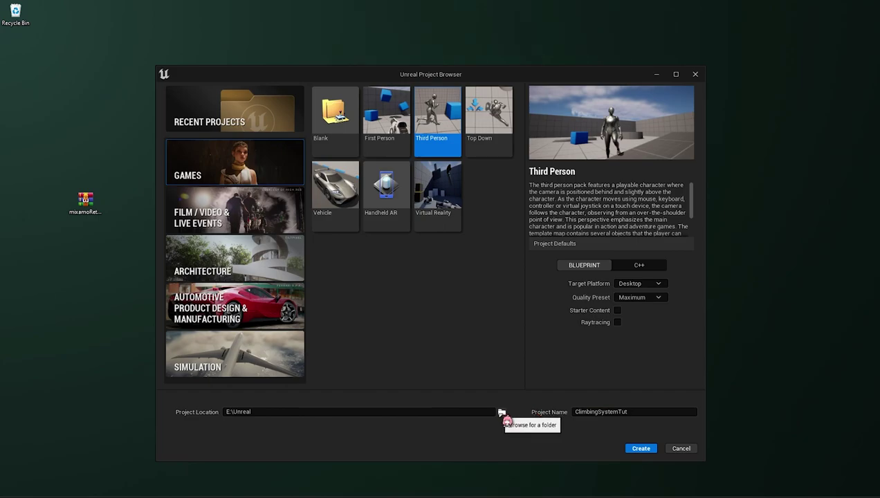
{"action": "left_click", "coordinate": [643, 451]}
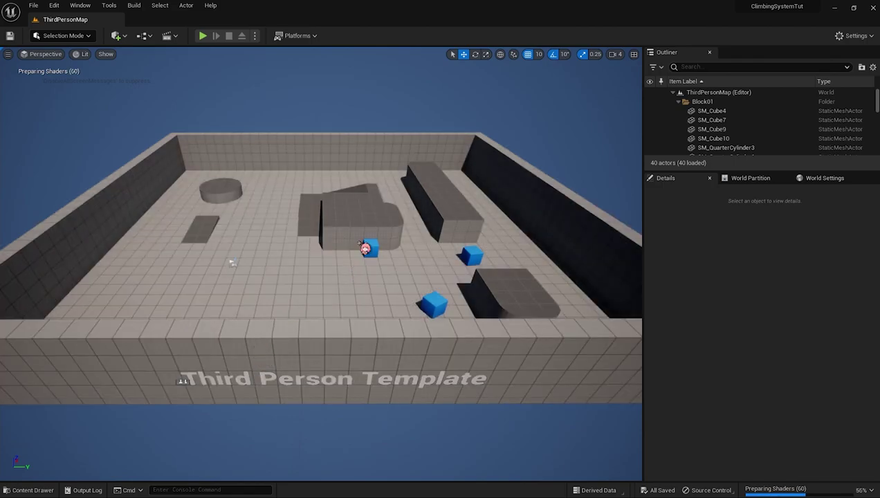
Play-test the third-person character in ThirdPersonMap, then bring up the Content Drawer
{"action": "mouse_move", "coordinate": [231, 262]}
{"action": "right_mouse_down"}
{"action": "mouse_move", "coordinate": [253, 278]}
{"action": "mouse_move", "coordinate": [263, 125]}
{"action": "right_mouse_up"}
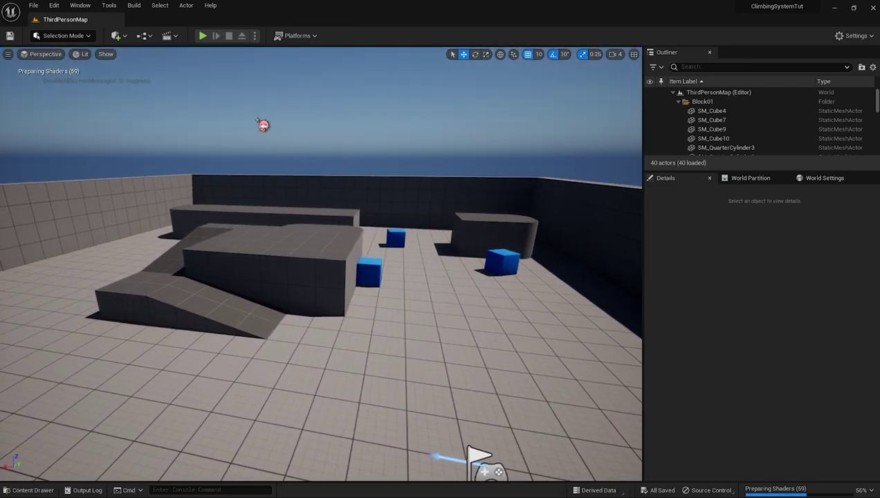
{"action": "left_click", "coordinate": [209, 40]}
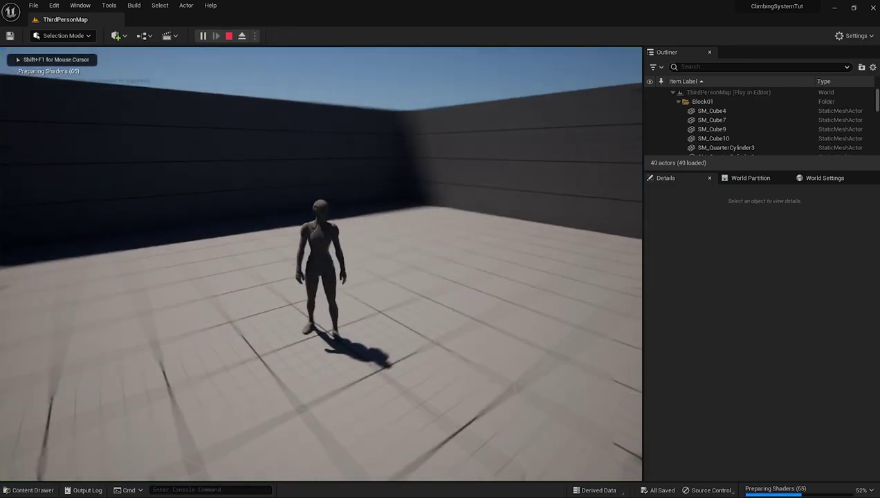
{"action": "key", "text": "w"}
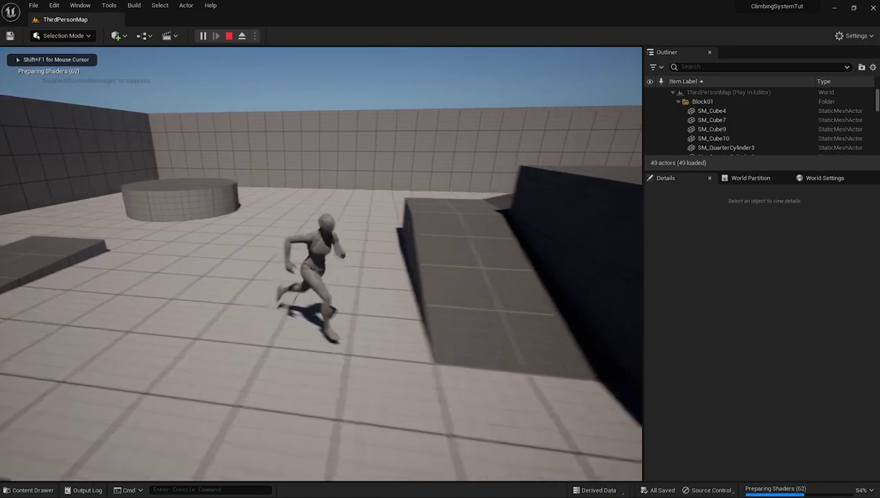
{"action": "key", "text": "Escape"}
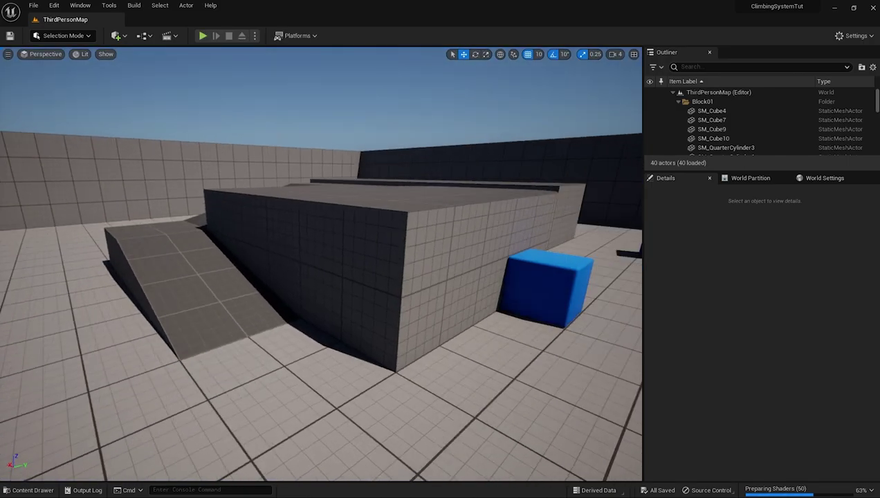
{"action": "scroll", "coordinate": [111, 235], "scroll_direction": "down", "scroll_amount": 3}
{"action": "key", "text": "ctrl+space"}
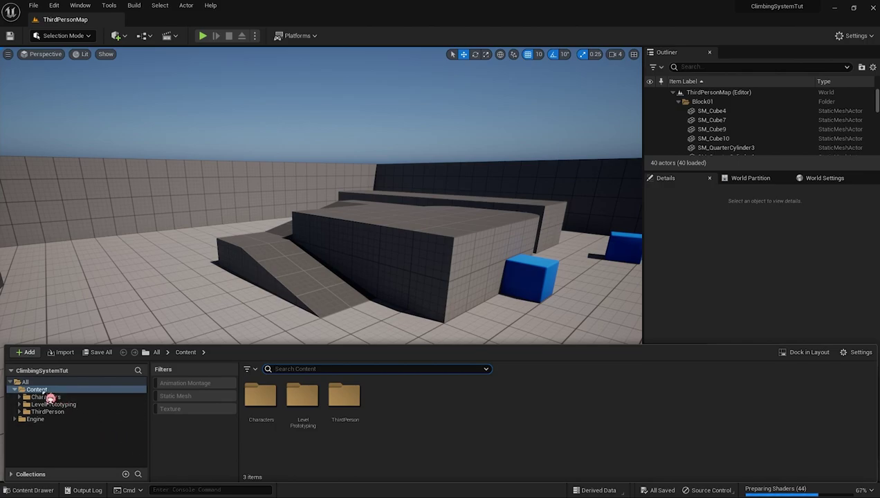
Open BP_ThirdPersonCharacter from the ThirdPerson > Blueprints folder
{"action": "left_click", "coordinate": [28, 489]}
{"action": "left_click", "coordinate": [28, 490]}
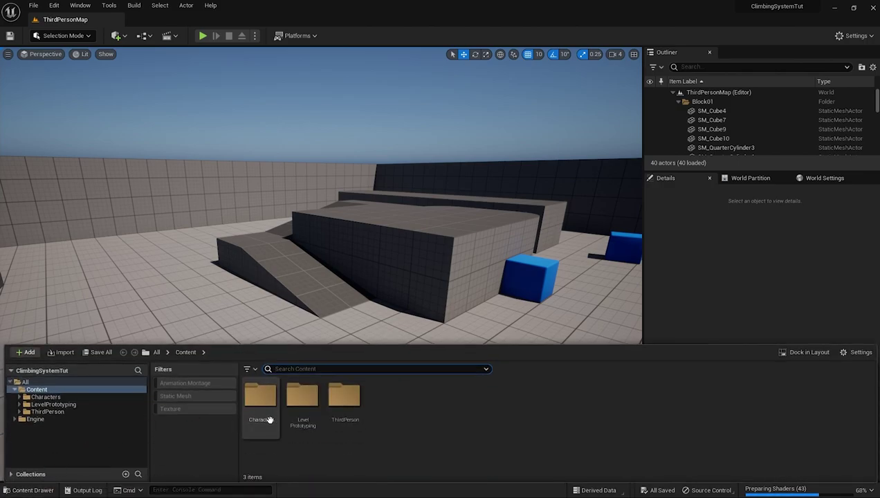
{"action": "double_click", "coordinate": [346, 402]}
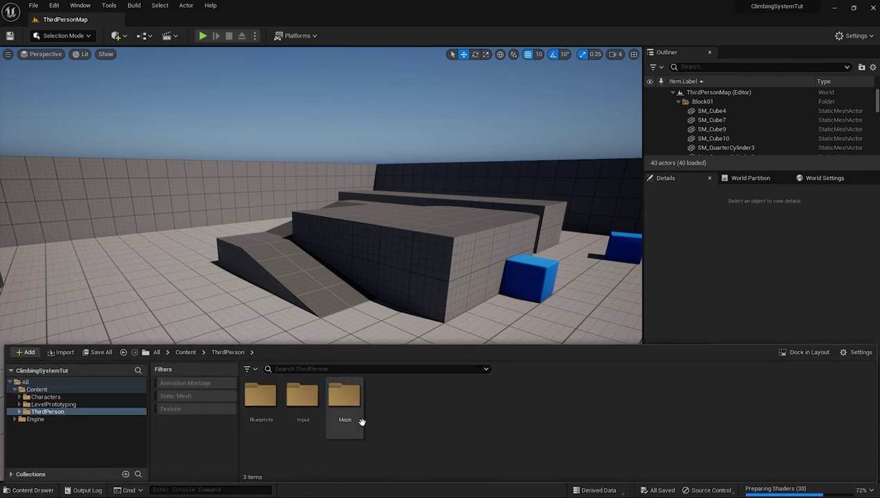
{"action": "double_click", "coordinate": [258, 423]}
{"action": "double_click", "coordinate": [256, 410]}
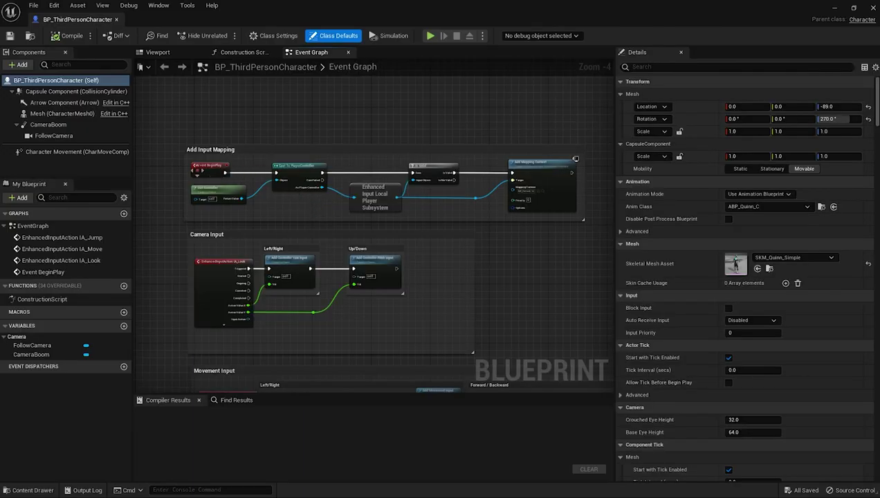
Pan and zoom around the Event Graph to view the input mapping nodes
{"action": "scroll", "coordinate": [202, 172], "scroll_direction": "up", "scroll_amount": 5}
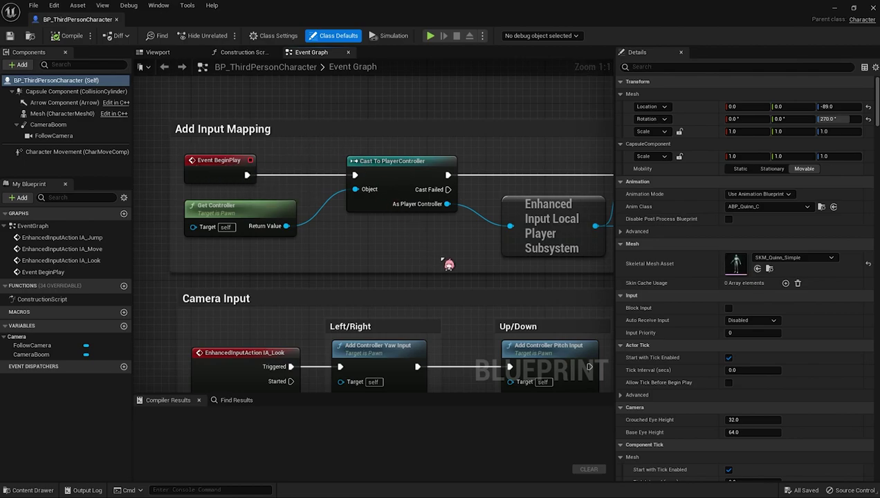
{"action": "scroll", "coordinate": [464, 268], "scroll_direction": "down", "scroll_amount": 3}
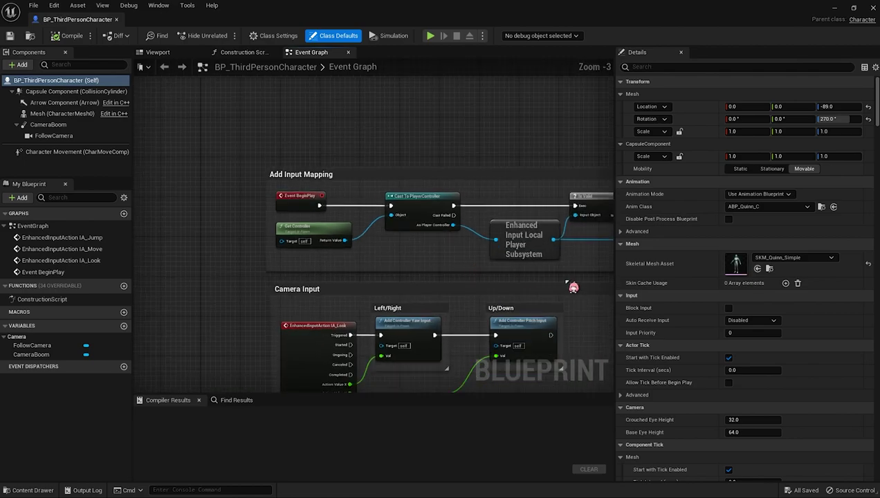
{"action": "right_click_drag", "start_coordinate": [573, 287], "coordinate": [293, 277]}
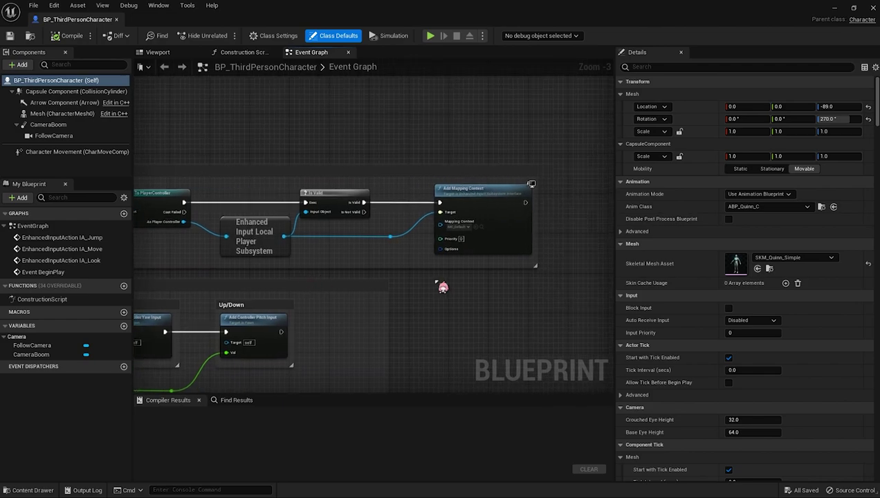
{"action": "scroll", "coordinate": [442, 287], "scroll_direction": "up", "scroll_amount": 3}
{"action": "scroll", "coordinate": [445, 290], "scroll_direction": "down", "scroll_amount": 3}
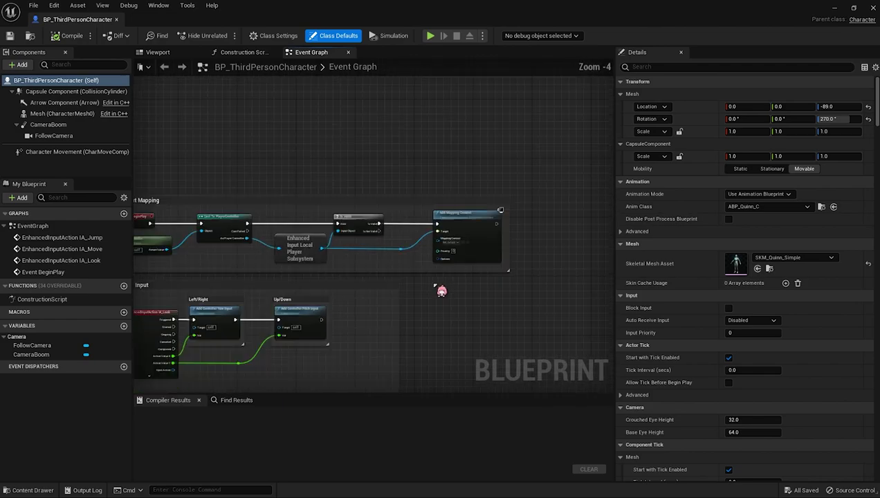
{"action": "scroll", "coordinate": [478, 262], "scroll_direction": "down", "scroll_amount": 3}
{"action": "mouse_move", "coordinate": [478, 262]}
{"action": "right_mouse_down"}
{"action": "mouse_move", "coordinate": [481, 173]}
{"action": "mouse_move", "coordinate": [464, 156]}
{"action": "right_mouse_up"}
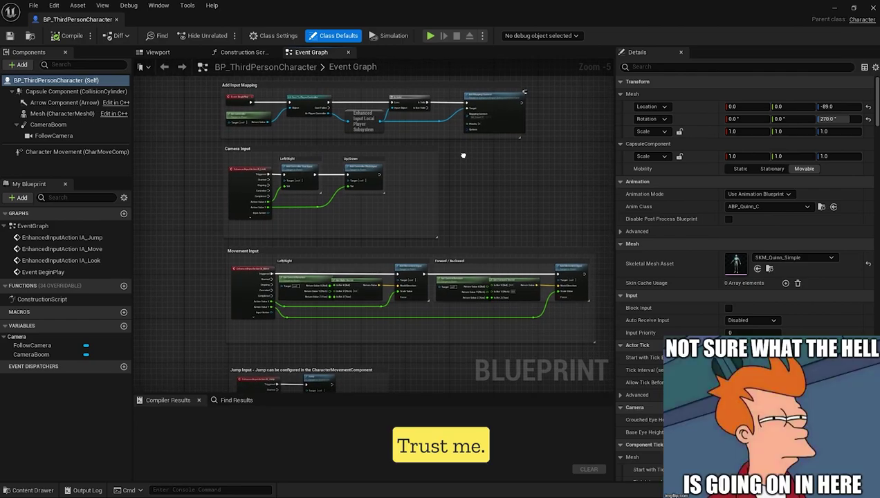
Review the Camera, Movement and Jump input groups, then dock the blueprint beside ThirdPersonMap
{"action": "scroll", "coordinate": [426, 169], "scroll_direction": "up", "scroll_amount": 3}
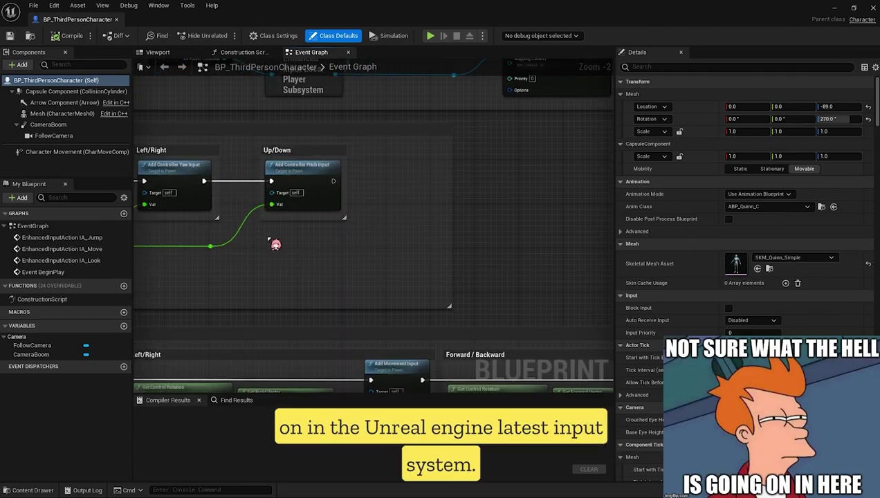
{"action": "mouse_move", "coordinate": [237, 273]}
{"action": "right_mouse_down"}
{"action": "mouse_move", "coordinate": [412, 231]}
{"action": "mouse_move", "coordinate": [338, 148]}
{"action": "right_mouse_up"}
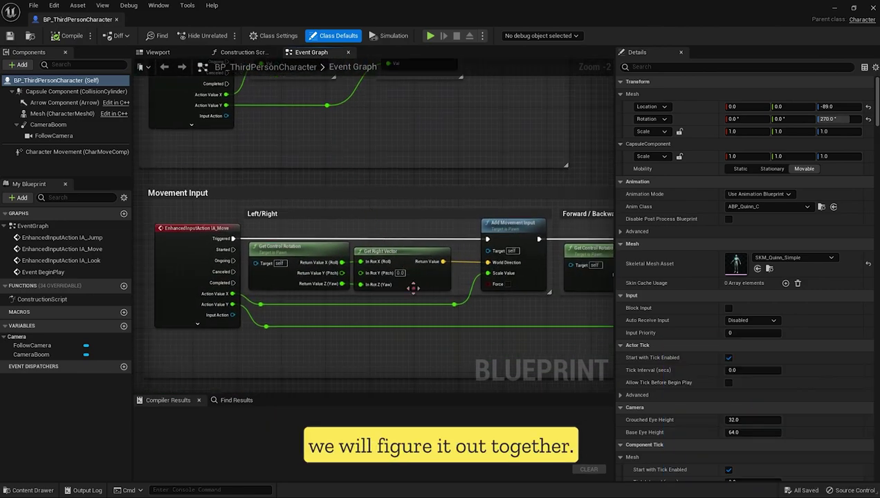
{"action": "right_click_drag", "start_coordinate": [458, 342], "coordinate": [102, 300]}
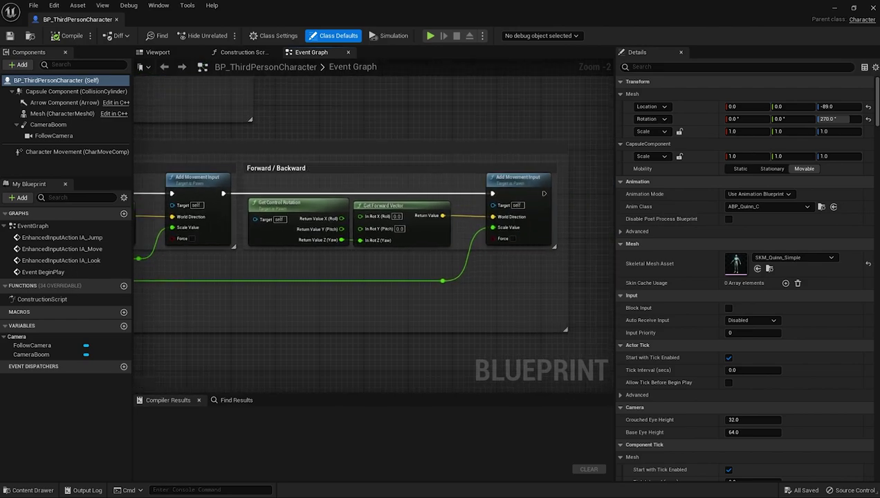
{"action": "mouse_move", "coordinate": [157, 278]}
{"action": "right_mouse_down"}
{"action": "mouse_move", "coordinate": [445, 243]}
{"action": "mouse_move", "coordinate": [544, 181]}
{"action": "right_mouse_up"}
{"action": "scroll", "coordinate": [544, 181], "scroll_direction": "down", "scroll_amount": 6}
{"action": "right_click_drag", "start_coordinate": [487, 206], "coordinate": [318, 328]}
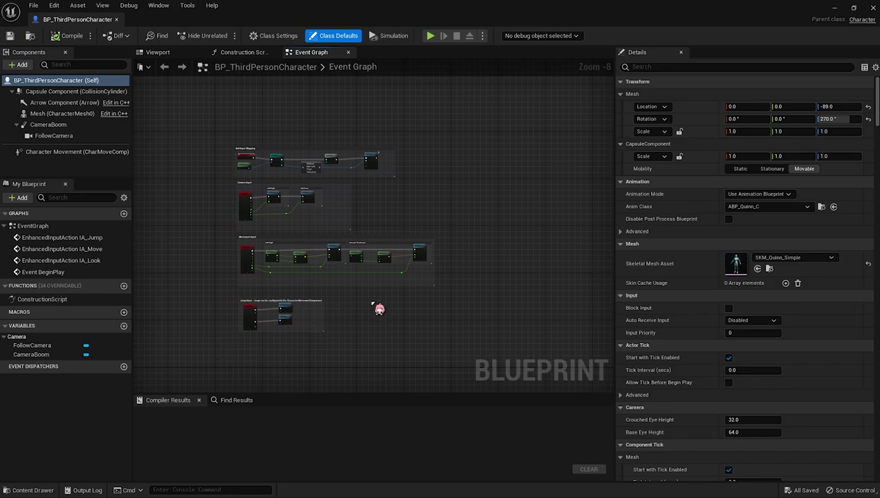
{"action": "scroll", "coordinate": [363, 289], "scroll_direction": "up", "scroll_amount": 1}
{"action": "left_click_drag", "start_coordinate": [78, 20], "coordinate": [176, 19]}
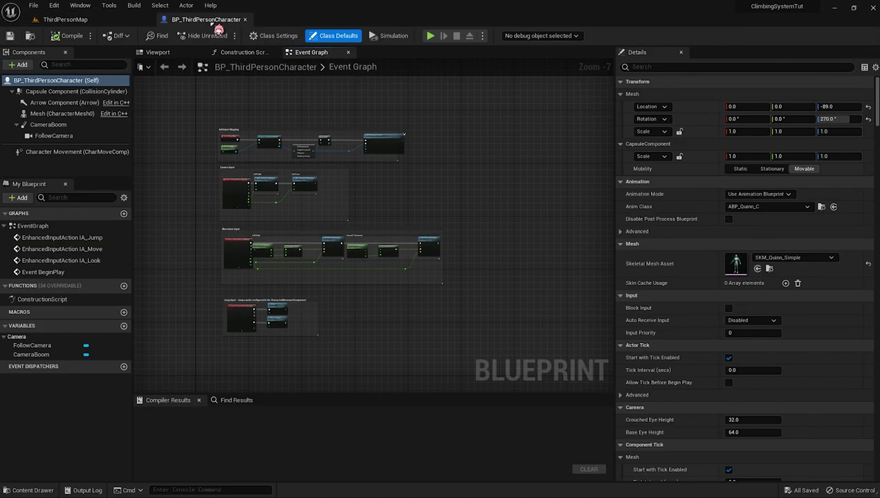
Return to ThirdPersonMap and browse the Content folder in the Content Drawer
{"action": "left_click", "coordinate": [103, 25]}
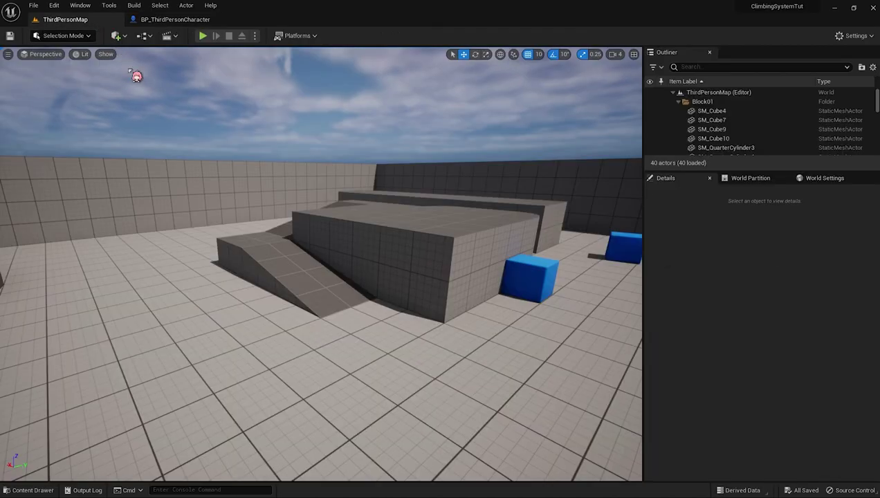
{"action": "right_click_drag", "start_coordinate": [245, 181], "coordinate": [250, 179]}
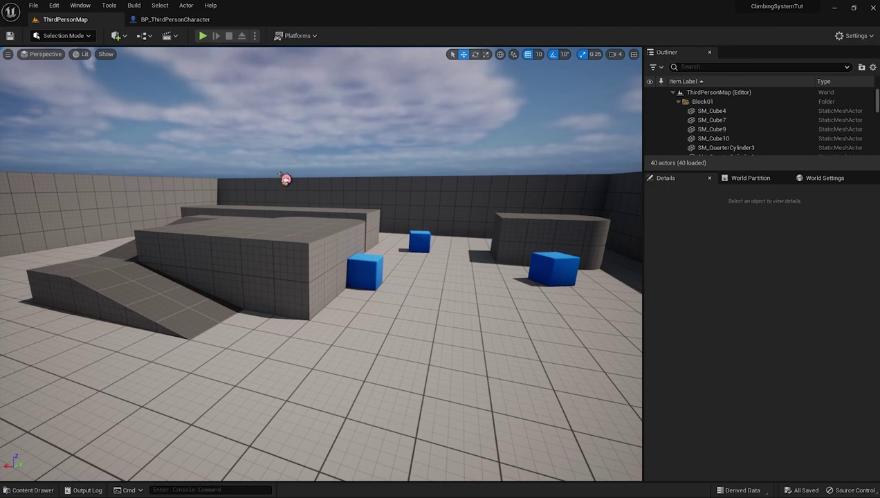
{"action": "key", "text": "ctrl+space"}
{"action": "left_click", "coordinate": [376, 434]}
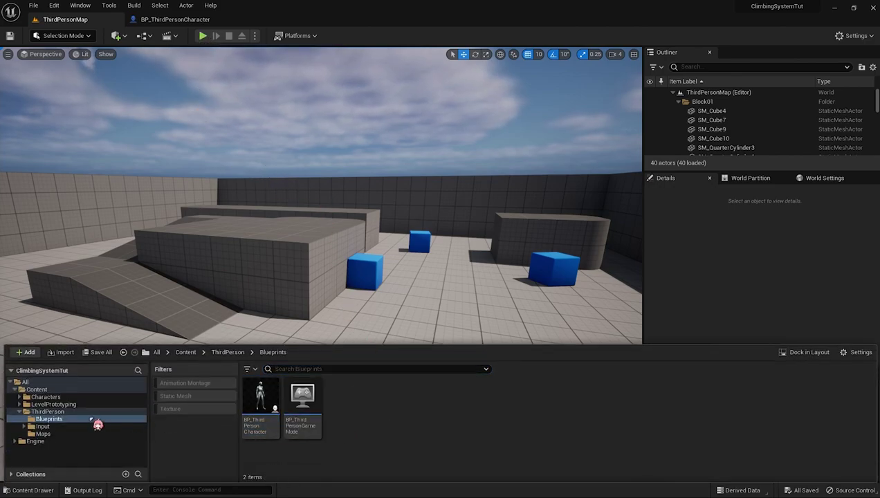
{"action": "left_click", "coordinate": [15, 412]}
{"action": "left_click", "coordinate": [36, 389]}
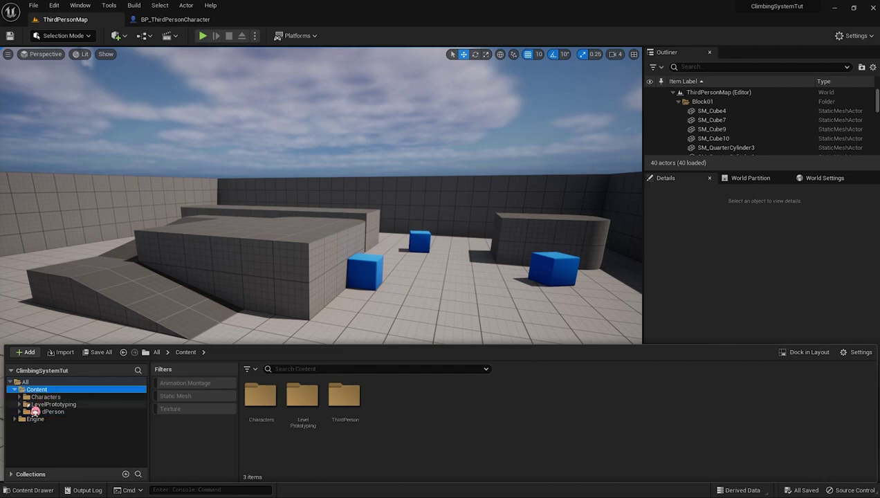
Move the Blueprints folder out of ThirdPerson directly into Content
{"action": "left_click", "coordinate": [46, 420]}
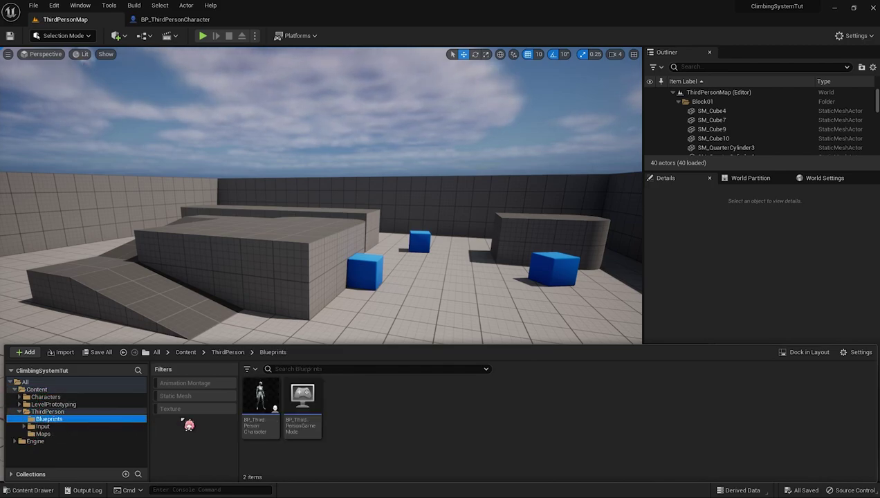
{"action": "left_click", "coordinate": [61, 414]}
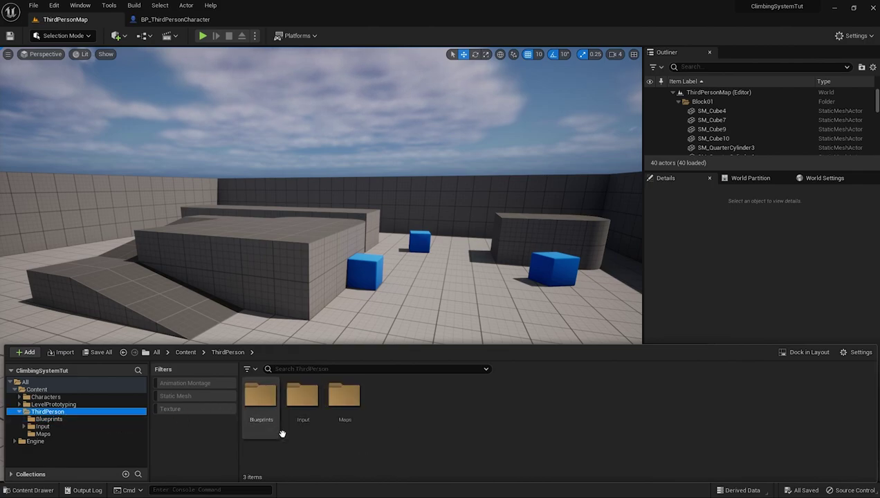
{"action": "left_click_drag", "start_coordinate": [265, 401], "coordinate": [48, 399]}
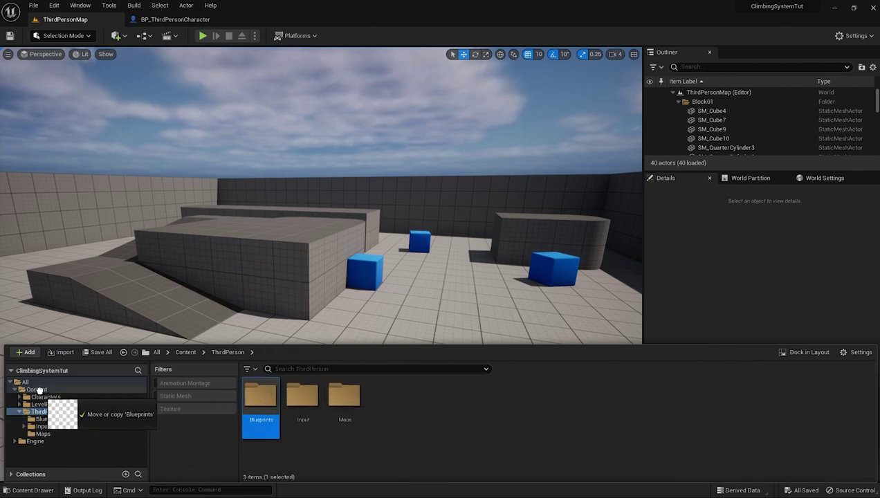
{"action": "left_click", "coordinate": [68, 412]}
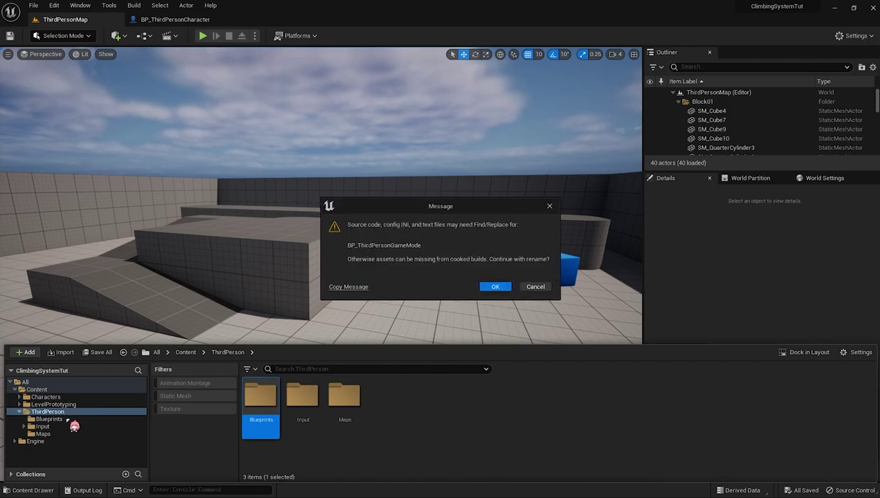
{"action": "left_click", "coordinate": [496, 286]}
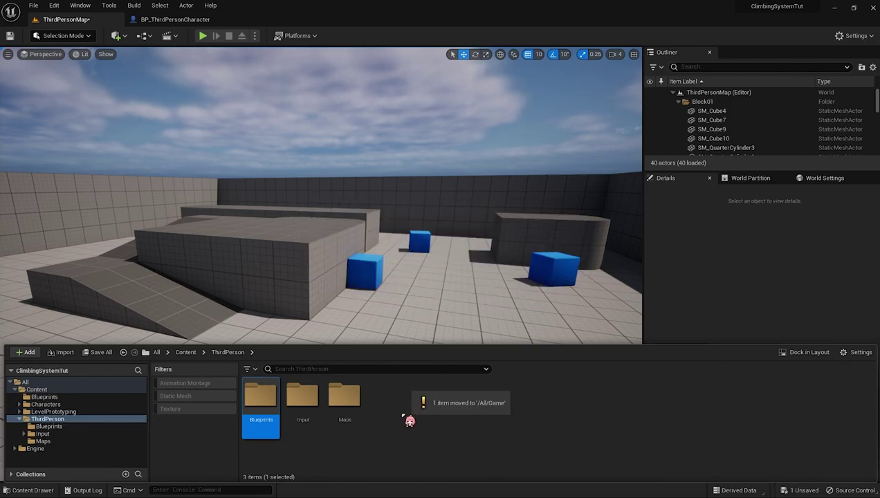
Open the IA_Move input action from Input > Actions
{"action": "double_click", "coordinate": [303, 402]}
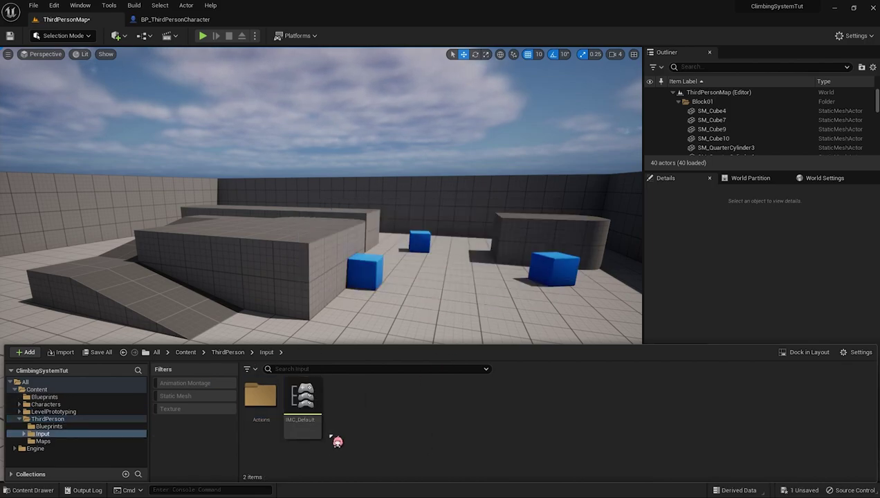
{"action": "double_click", "coordinate": [261, 400]}
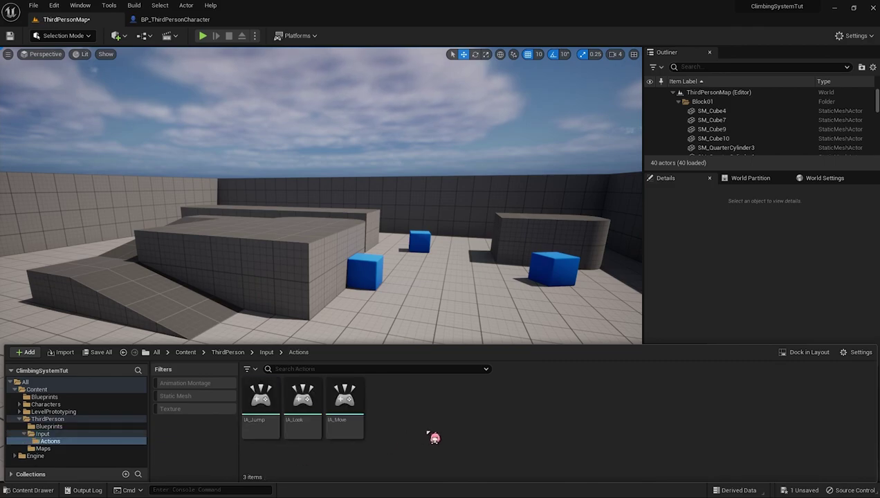
{"action": "double_click", "coordinate": [346, 419]}
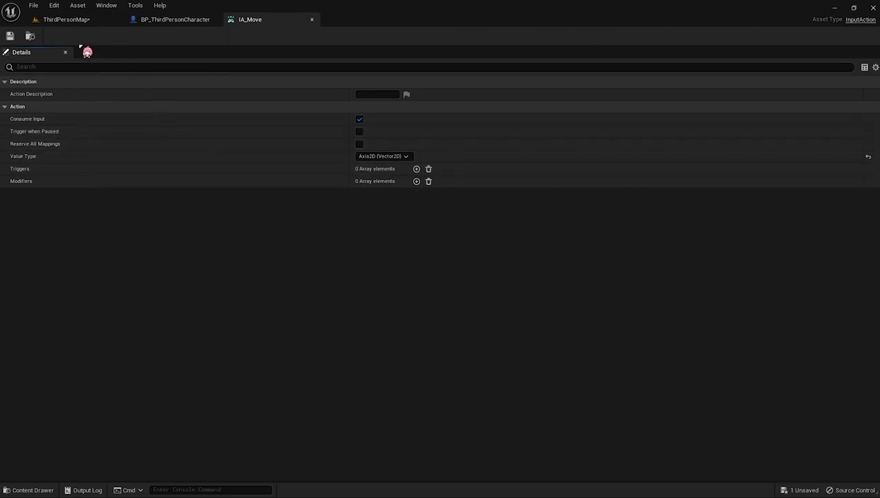
Close IA_Move and inspect IA_Jump's Value Type dropdown
{"action": "left_click", "coordinate": [312, 19]}
{"action": "key", "text": "ctrl+space"}
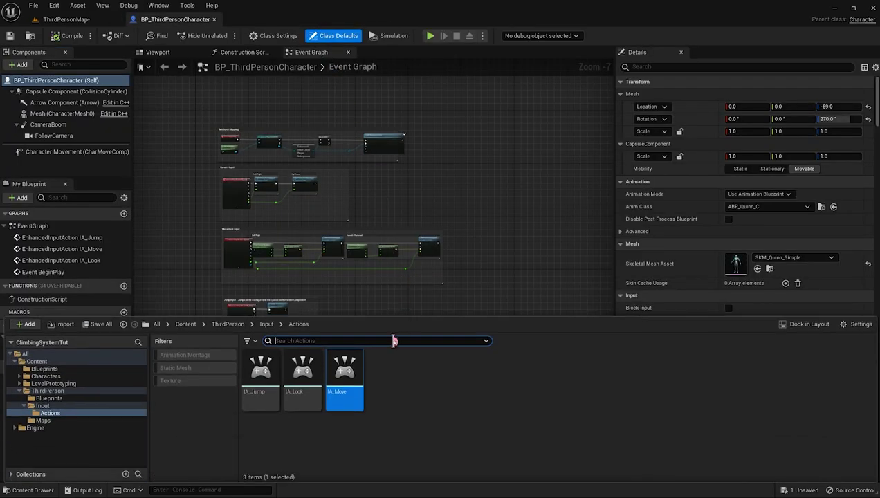
{"action": "double_click", "coordinate": [274, 387]}
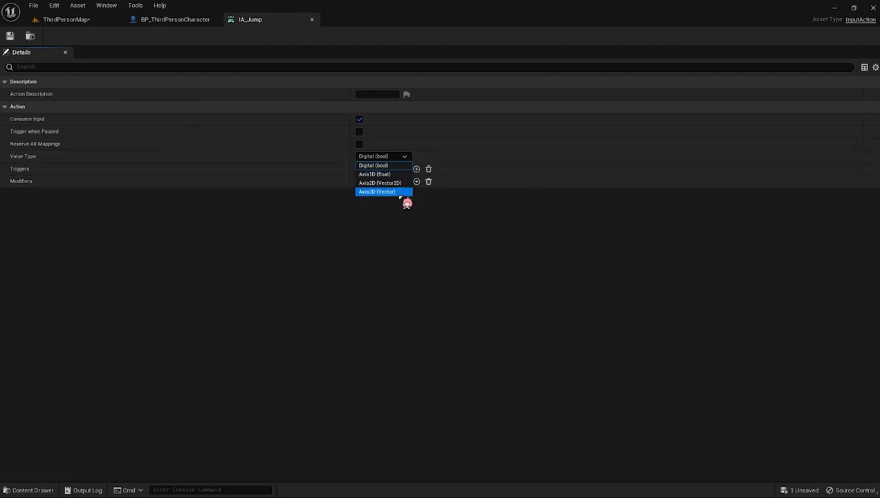
{"action": "left_click", "coordinate": [313, 20]}
Recheck IA_Move, close it, and go back up to the Input folder
{"action": "key", "text": "ctrl+space"}
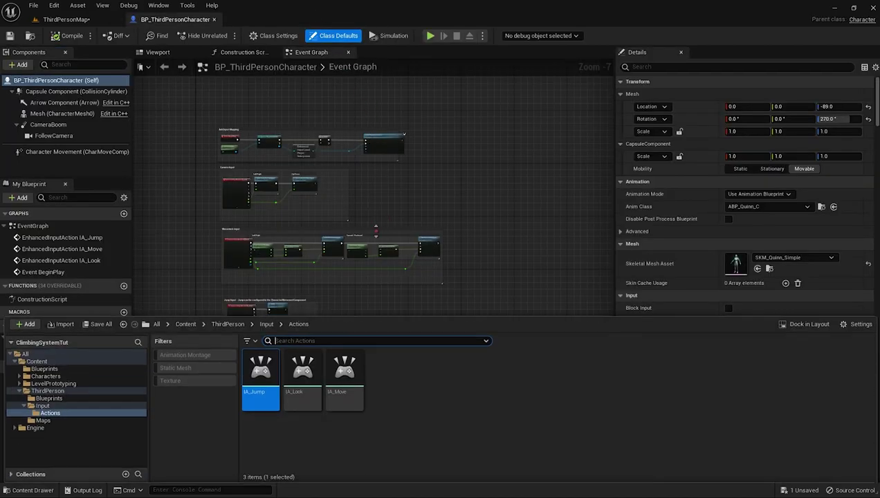
{"action": "double_click", "coordinate": [350, 373]}
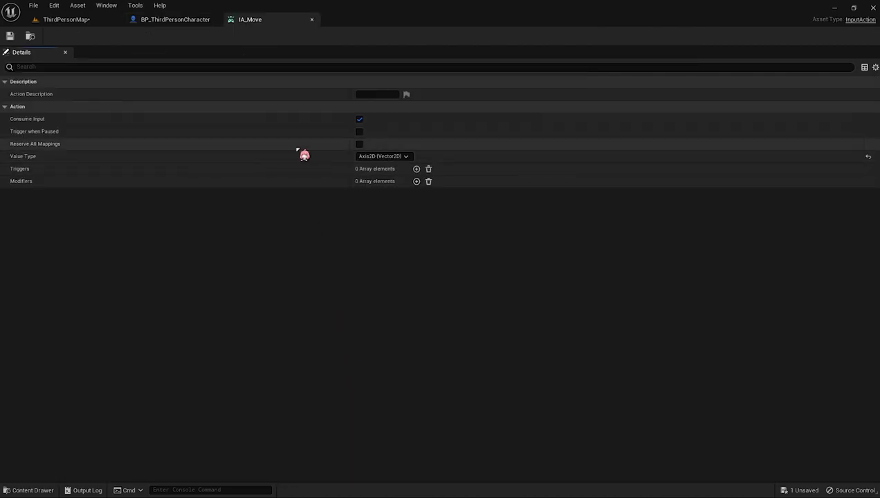
{"action": "left_click", "coordinate": [313, 20]}
{"action": "key", "text": "ctrl+space"}
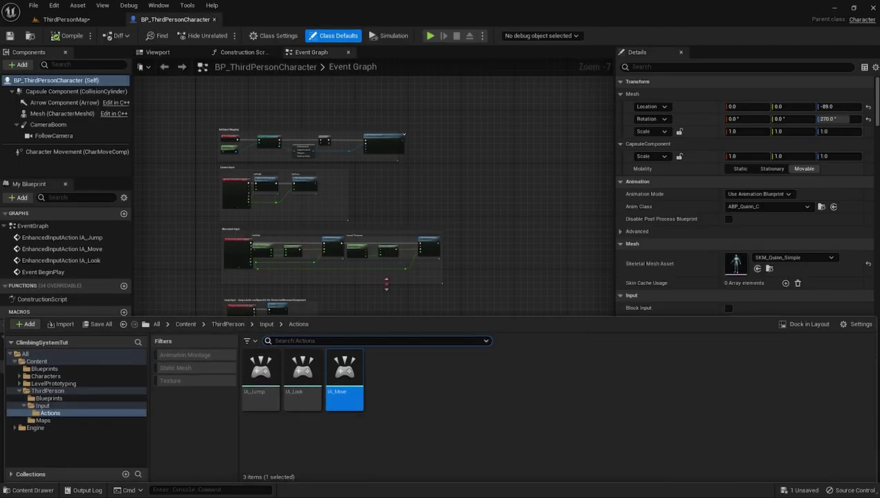
{"action": "left_click", "coordinate": [26, 406]}
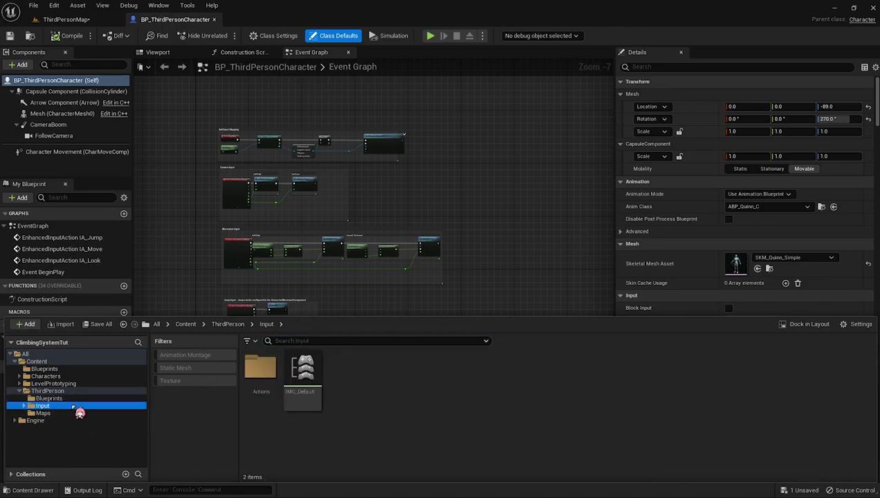
Move the Input and Maps folders from ThirdPerson directly into Content
{"action": "left_click", "coordinate": [86, 392]}
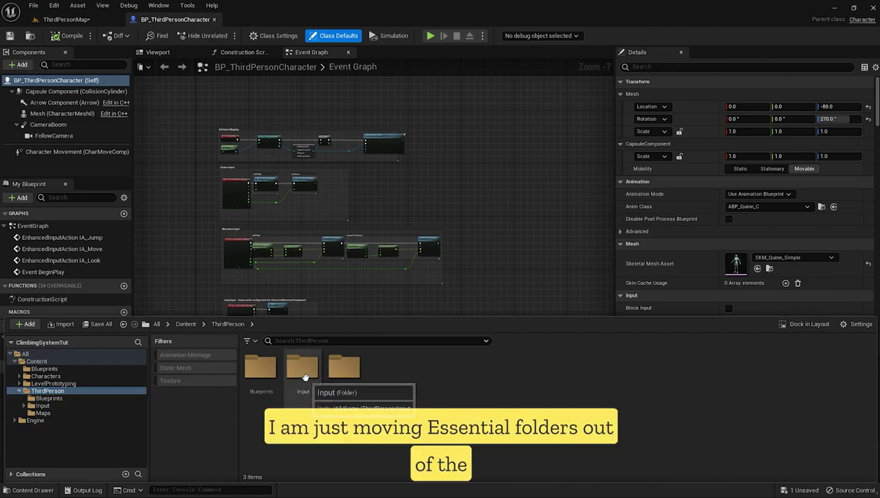
{"action": "mouse_move", "coordinate": [303, 370]}
{"action": "left_mouse_down"}
{"action": "mouse_move", "coordinate": [96, 374]}
{"action": "mouse_move", "coordinate": [48, 366]}
{"action": "left_mouse_up"}
{"action": "left_click_drag", "start_coordinate": [38, 362], "coordinate": [37, 361]}
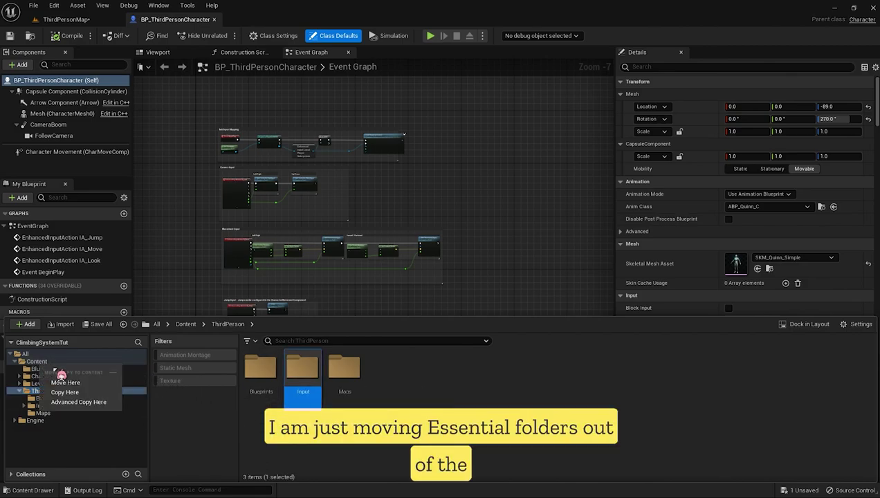
{"action": "left_click", "coordinate": [62, 382]}
{"action": "left_click_drag", "start_coordinate": [288, 380], "coordinate": [45, 362]}
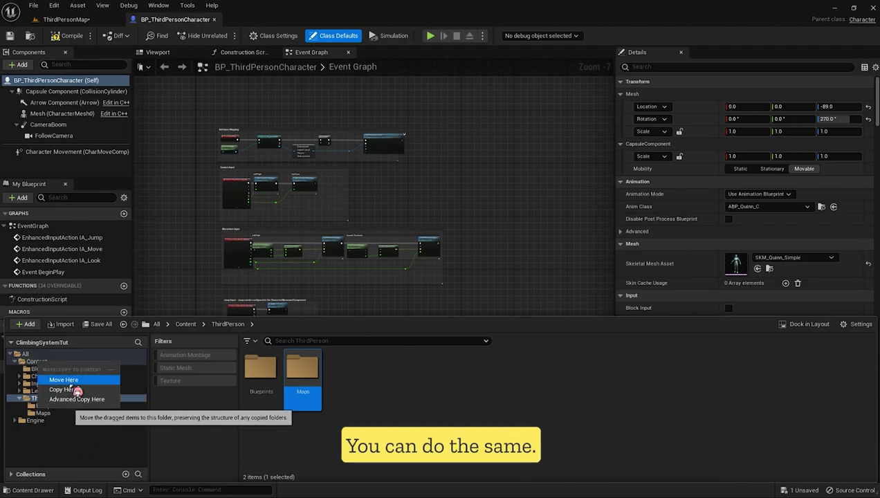
{"action": "left_click", "coordinate": [62, 380]}
{"action": "left_click", "coordinate": [495, 288]}
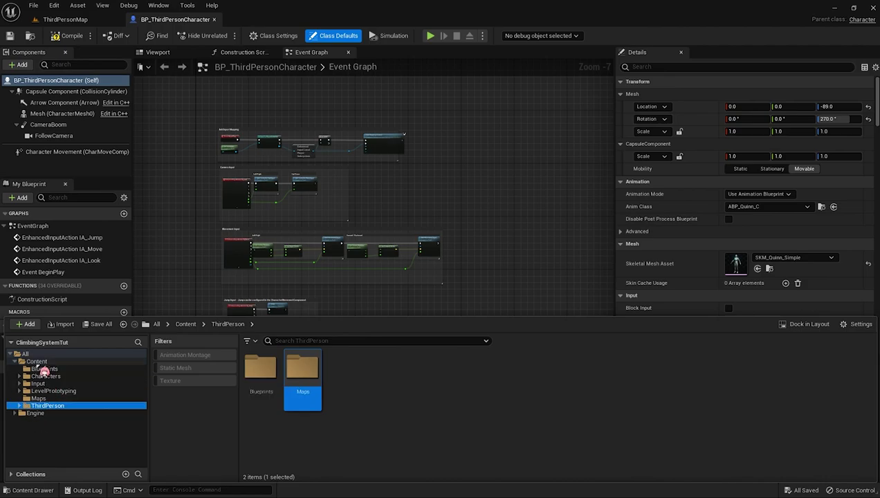
Fix up redirectors in Content and delete the leftover ThirdPerson folder
{"action": "right_click", "coordinate": [41, 363]}
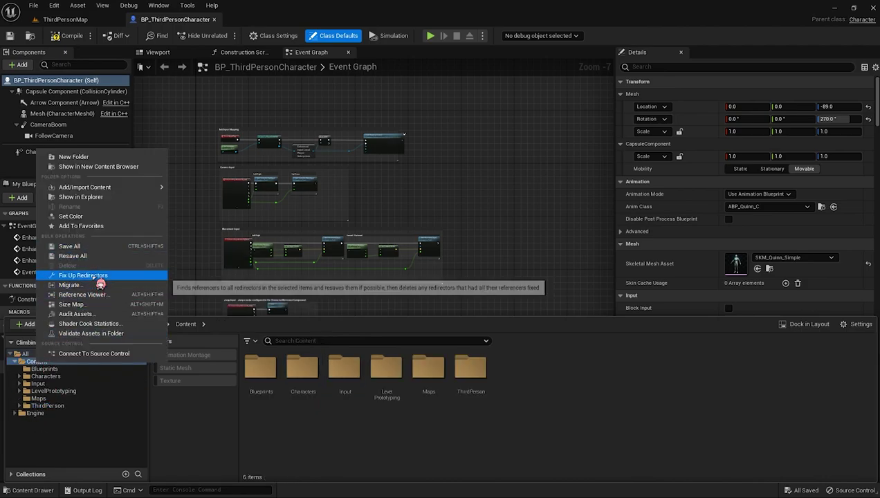
{"action": "left_click", "coordinate": [93, 277]}
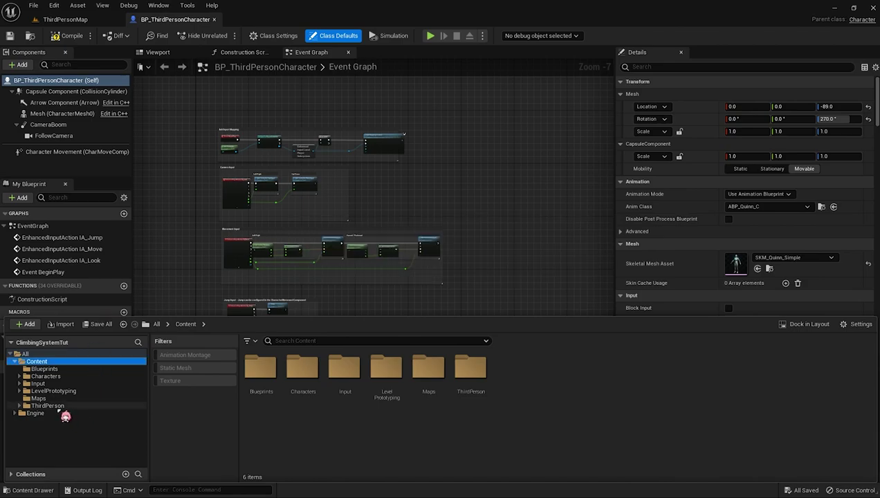
{"action": "left_click", "coordinate": [55, 407]}
{"action": "key", "text": "Delete"}
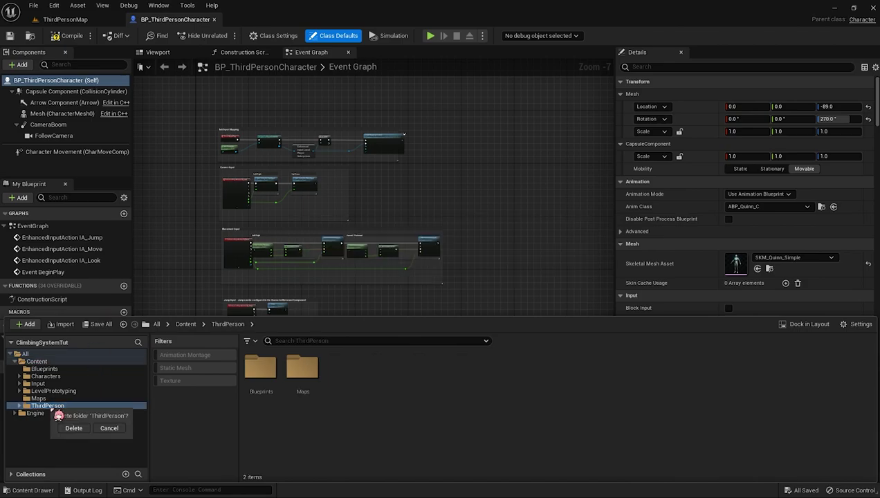
{"action": "left_click", "coordinate": [74, 428]}
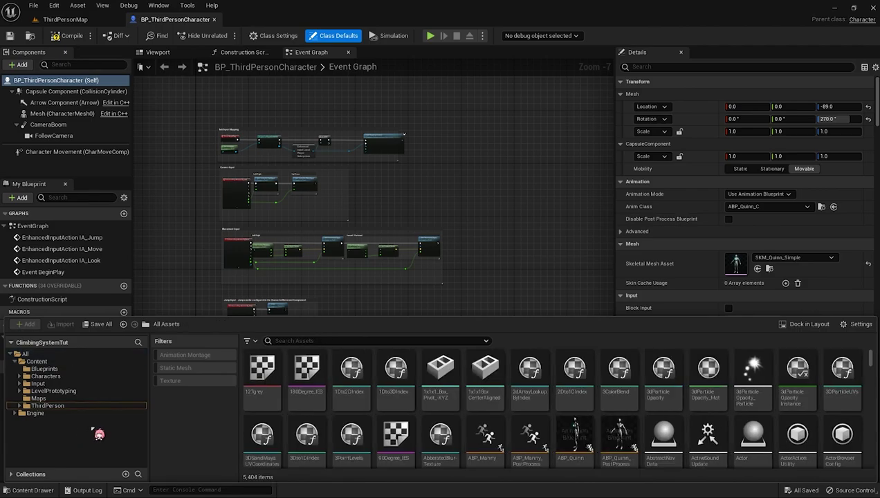
Switch back to ThirdPersonMap and check the LevelPrototyping, Input, Characters and Blueprints folders
{"action": "left_click", "coordinate": [54, 364]}
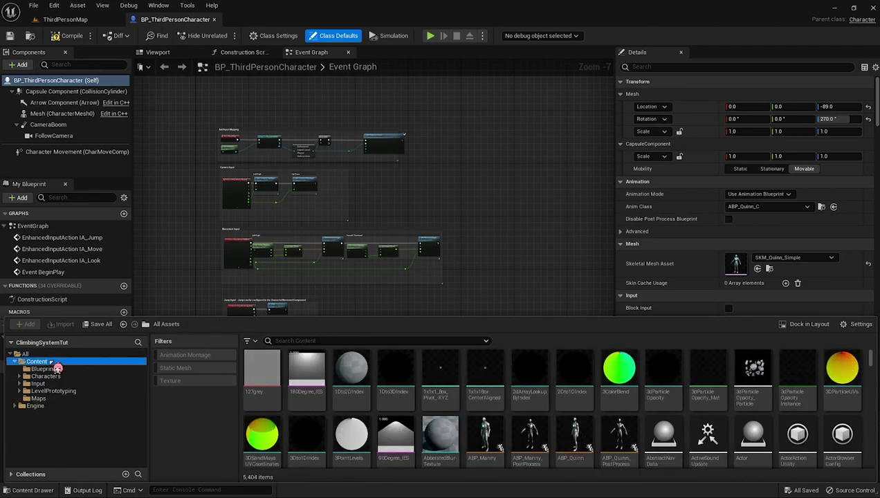
{"action": "double_click", "coordinate": [437, 387]}
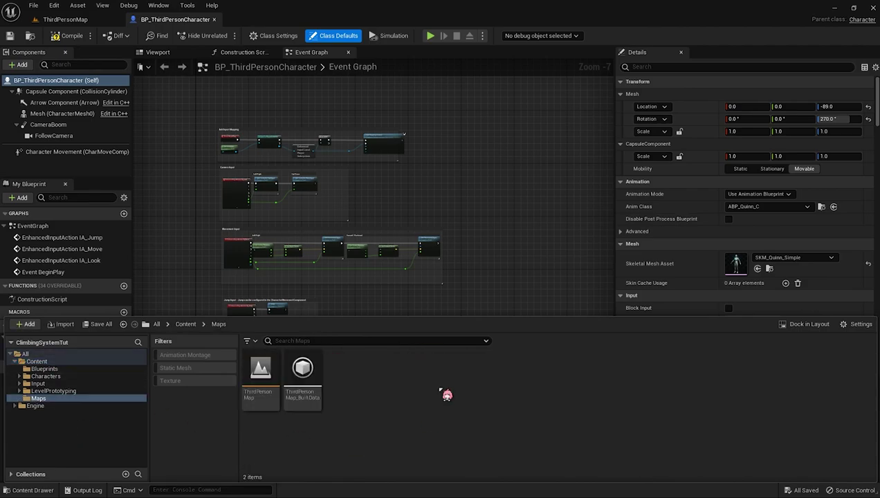
{"action": "left_click", "coordinate": [82, 20]}
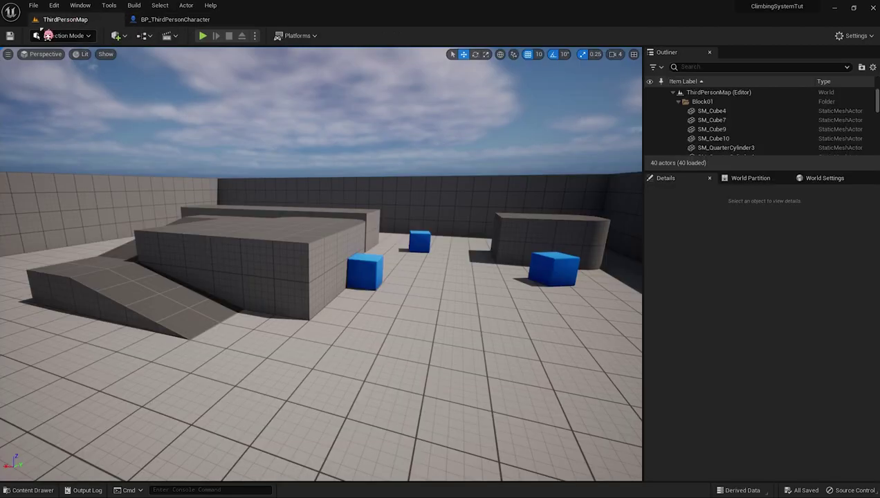
{"action": "key", "text": "ctrl+space"}
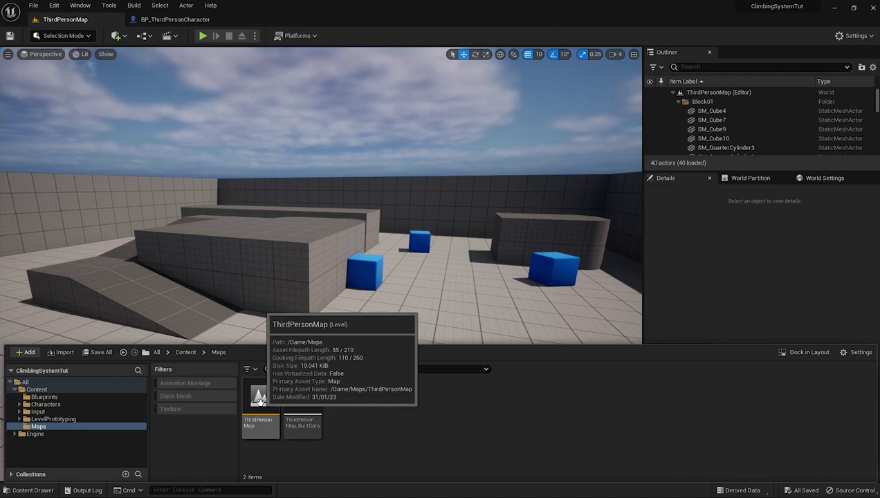
{"action": "left_click", "coordinate": [49, 420]}
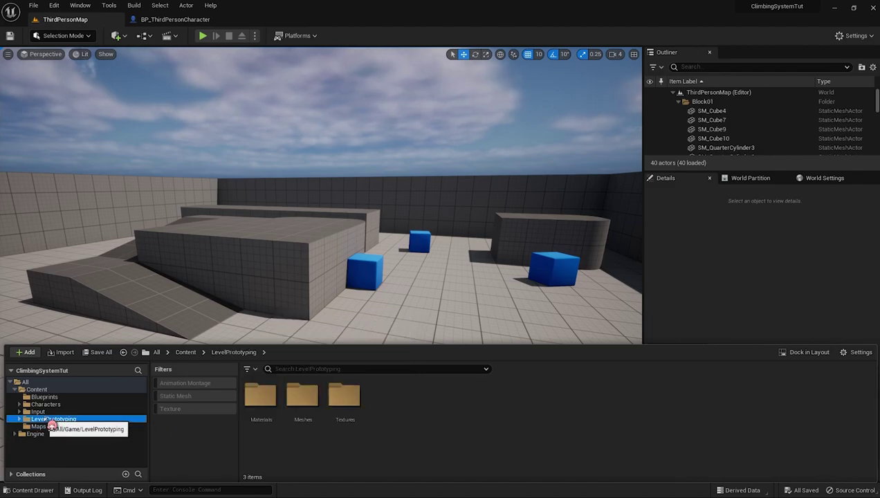
{"action": "left_click", "coordinate": [42, 412]}
{"action": "left_click", "coordinate": [54, 406]}
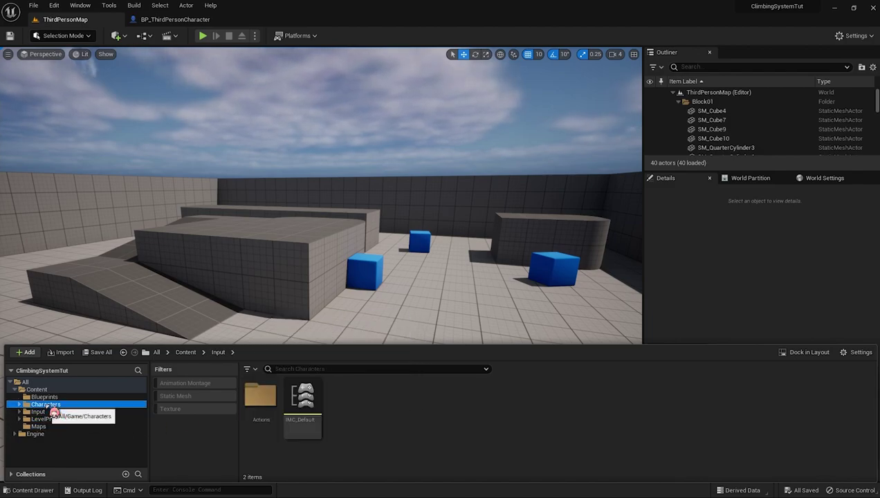
{"action": "left_click", "coordinate": [45, 397]}
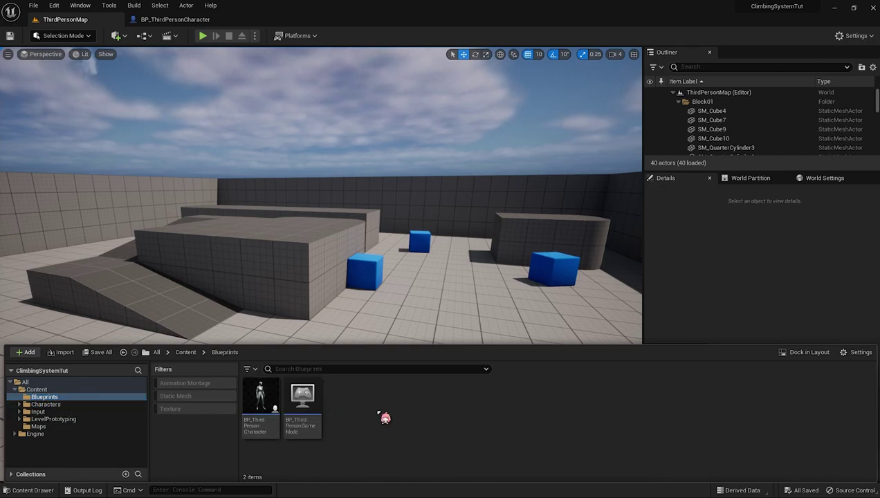
Create a CharacterLogic folder in Blueprints and move BP_ThirdPersonCharacter into it
{"action": "right_click", "coordinate": [385, 418]}
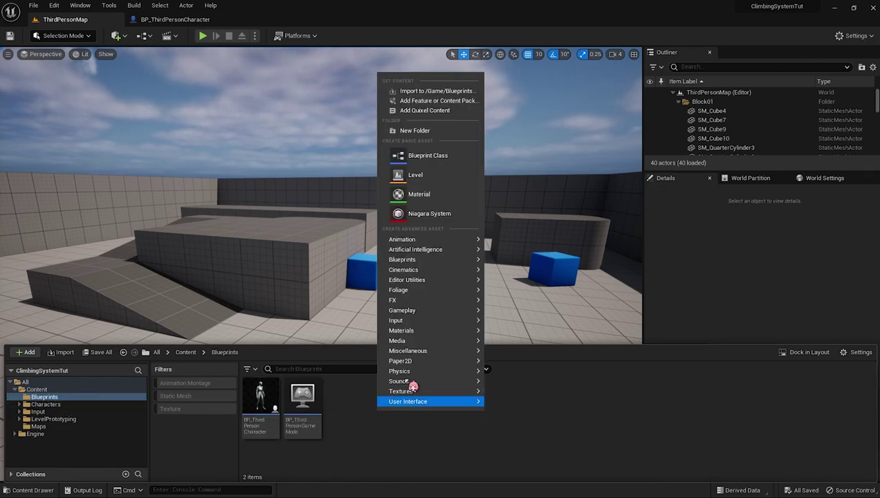
{"action": "left_click", "coordinate": [417, 131]}
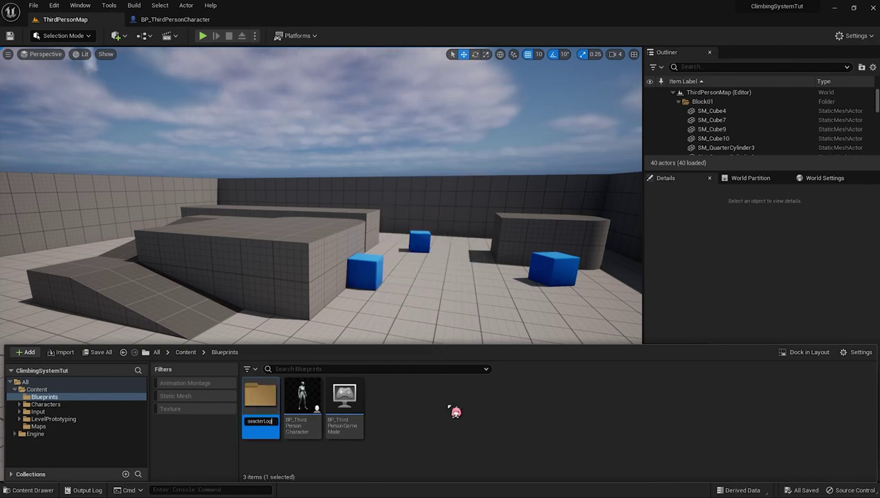
{"action": "key", "text": "Return"}
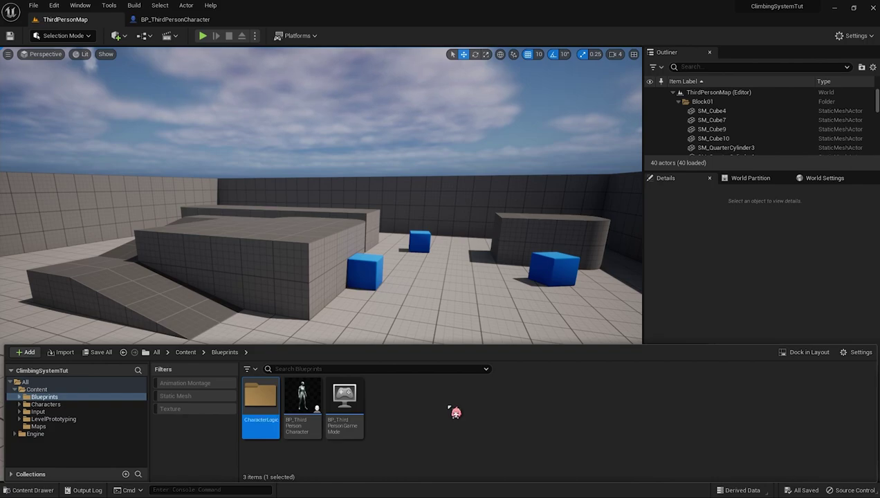
{"action": "left_click_drag", "start_coordinate": [299, 408], "coordinate": [258, 411]}
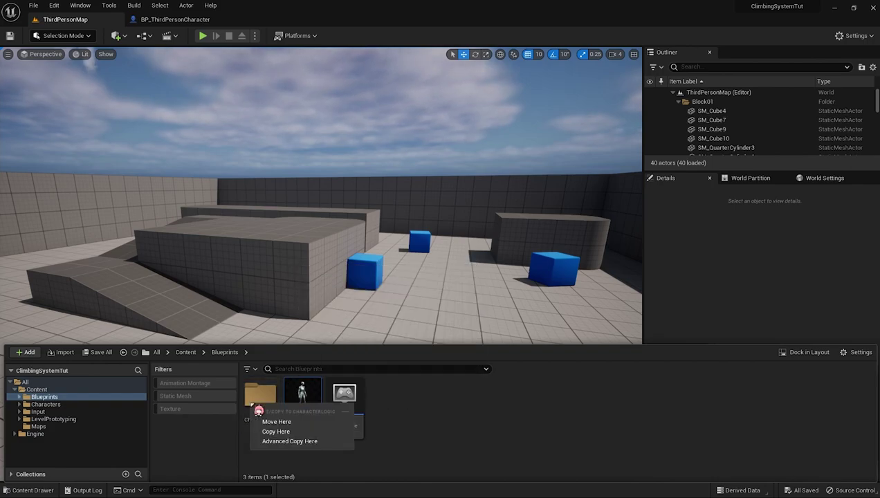
{"action": "left_click", "coordinate": [281, 422]}
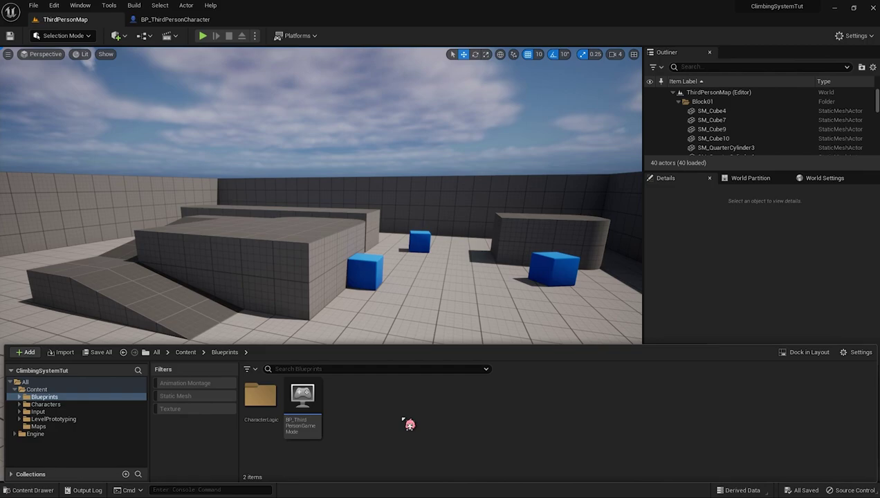
Create a Core folder and move BP_ThirdPersonGameMode into it
{"action": "right_click", "coordinate": [409, 424]}
{"action": "left_click", "coordinate": [432, 144]}
{"action": "type", "text": "Com"}
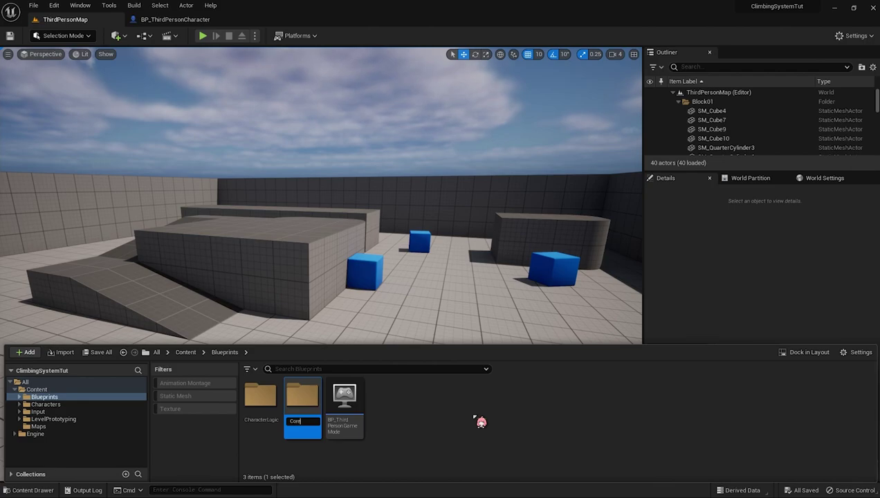
{"action": "key", "text": "Return"}
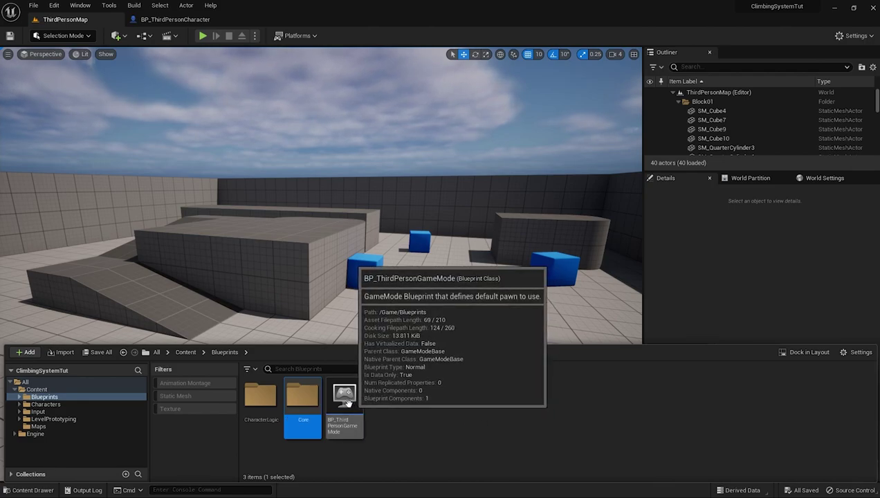
{"action": "left_click_drag", "start_coordinate": [357, 415], "coordinate": [302, 409]}
{"action": "left_click", "coordinate": [325, 422]}
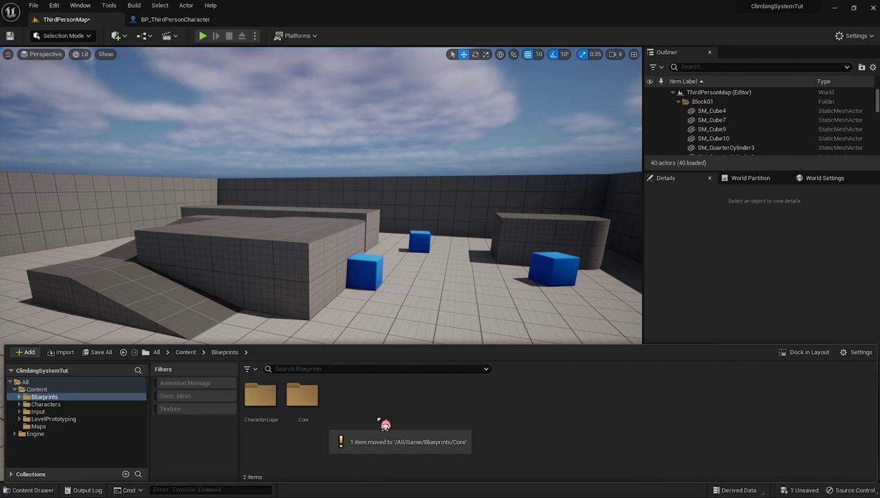
Create a ClimbingSystem folder in Blueprints and open it
{"action": "right_click", "coordinate": [351, 415]}
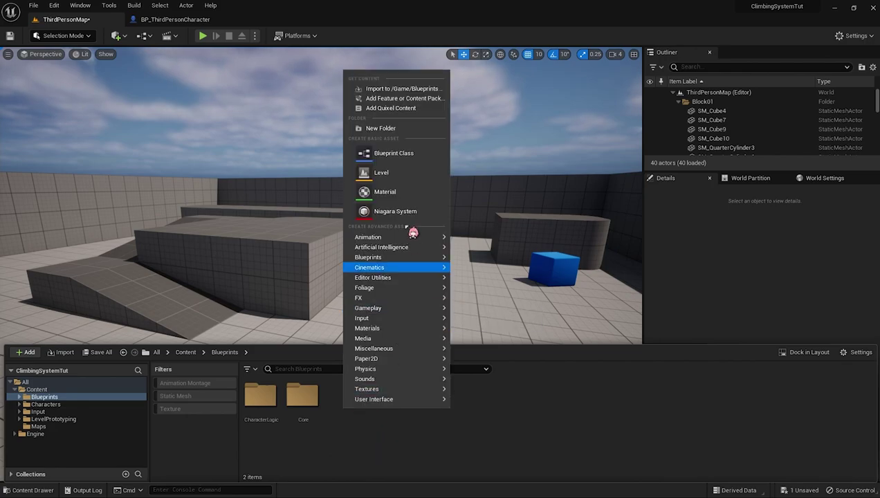
{"action": "left_click", "coordinate": [391, 127]}
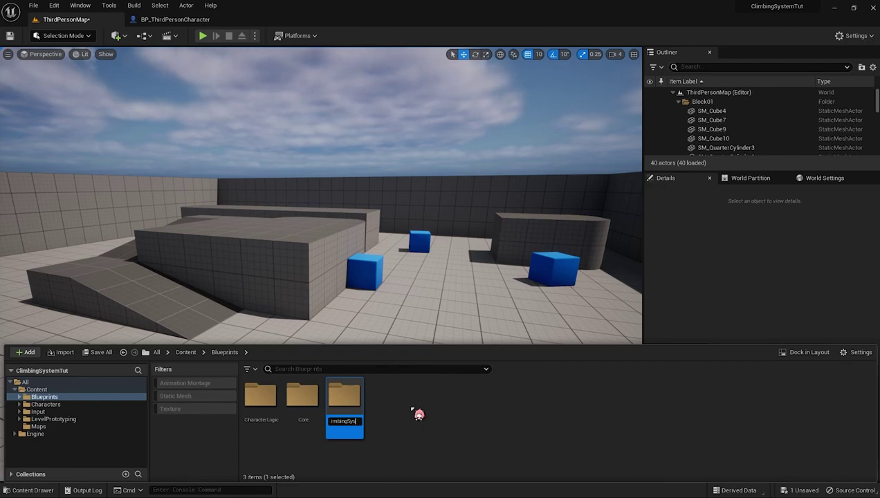
{"action": "key", "text": "Return"}
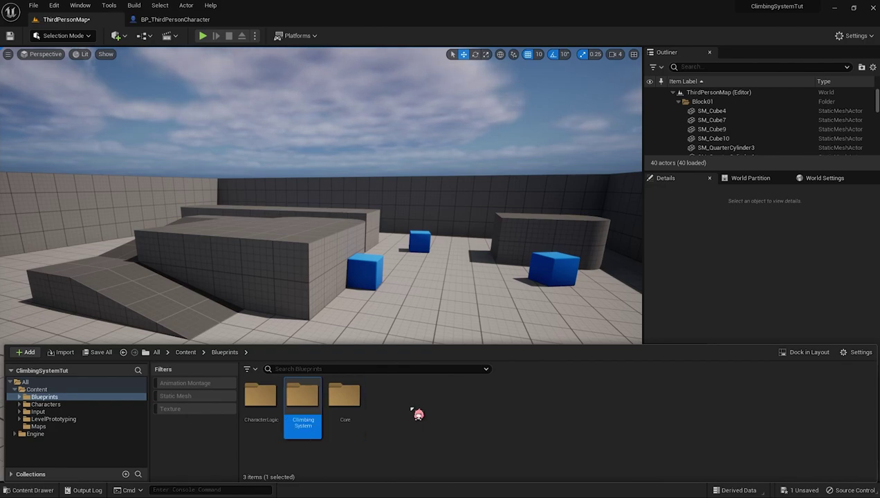
{"action": "double_click", "coordinate": [303, 400]}
{"action": "right_click", "coordinate": [316, 413]}
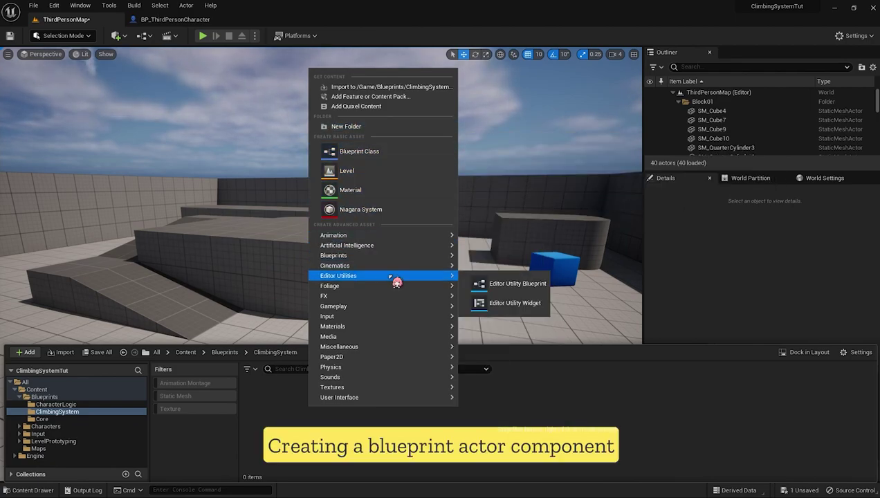
Create an Actor Component blueprint class named ClimbingComponent and open it
{"action": "mouse_move", "coordinate": [398, 256]}
{"action": "left_click", "coordinate": [500, 271]}
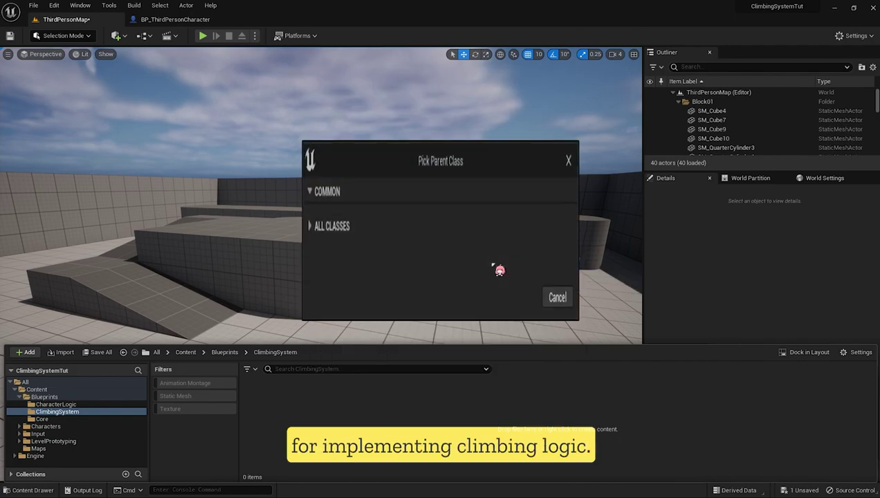
{"action": "left_click", "coordinate": [367, 271]}
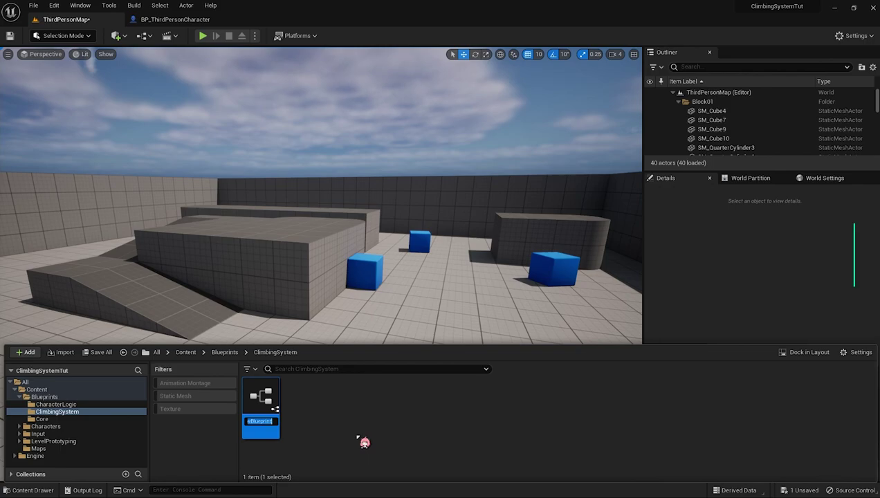
{"action": "type", "text": "Climb"}
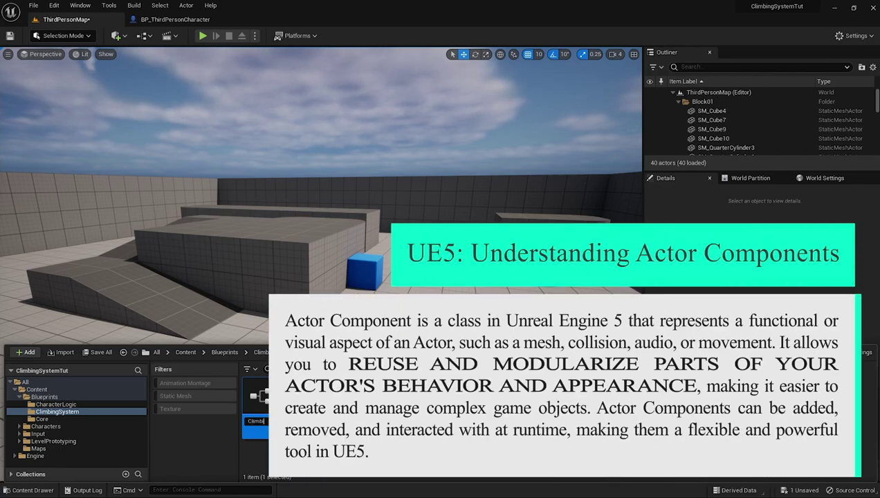
{"action": "type", "text": "ing"}
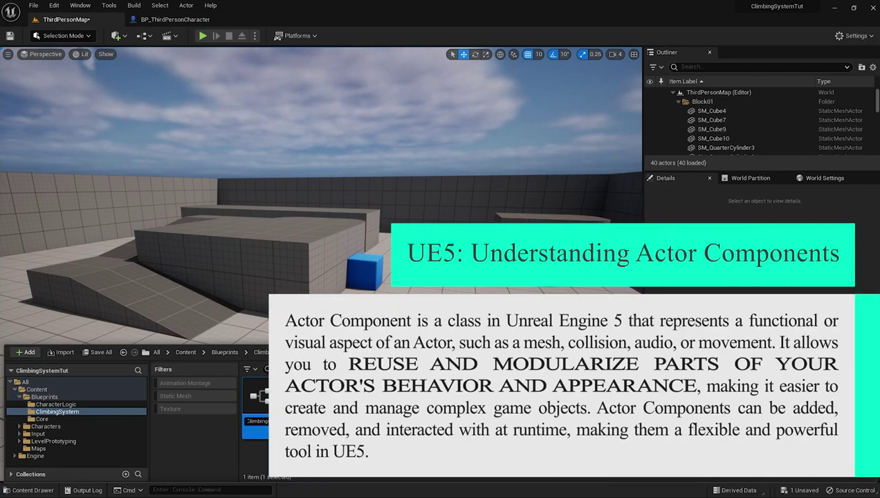
{"action": "key", "text": "Return"}
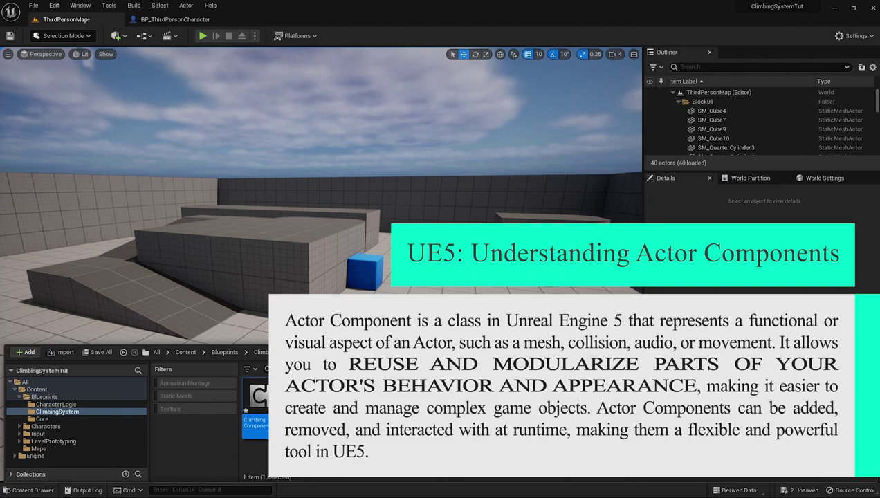
{"action": "key", "text": "Escape"}
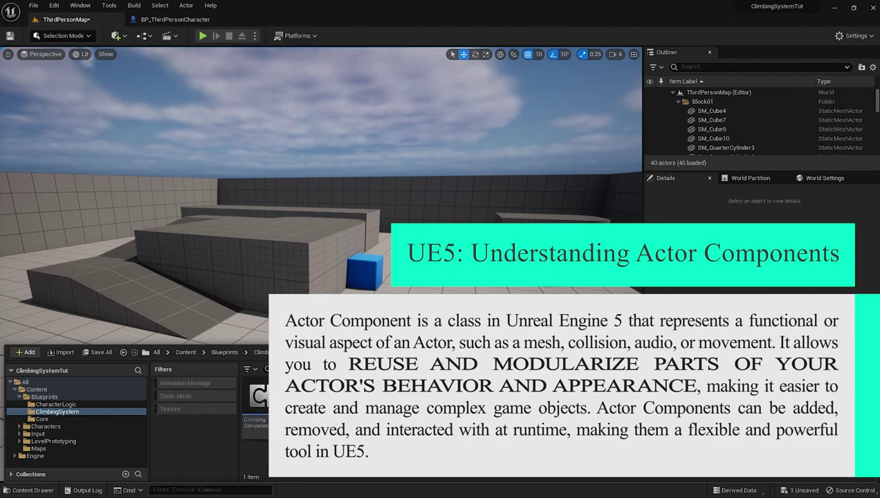
{"action": "left_click", "coordinate": [258, 395]}
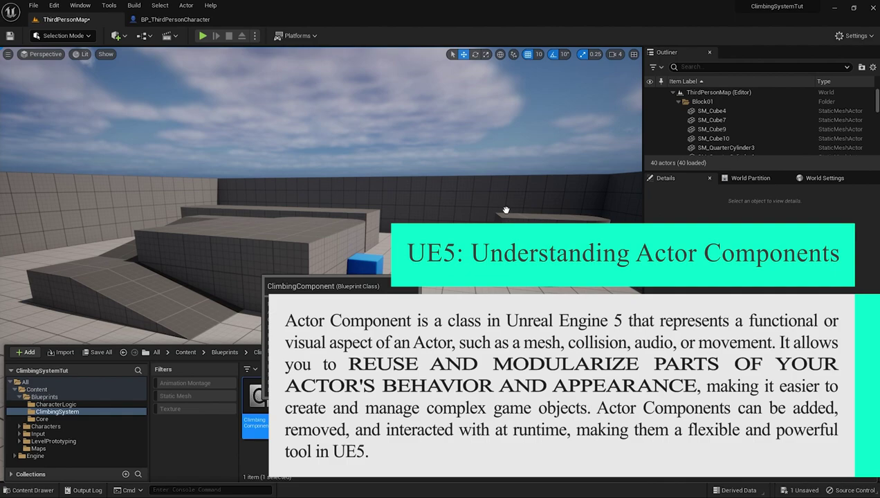
{"action": "key", "text": "Return"}
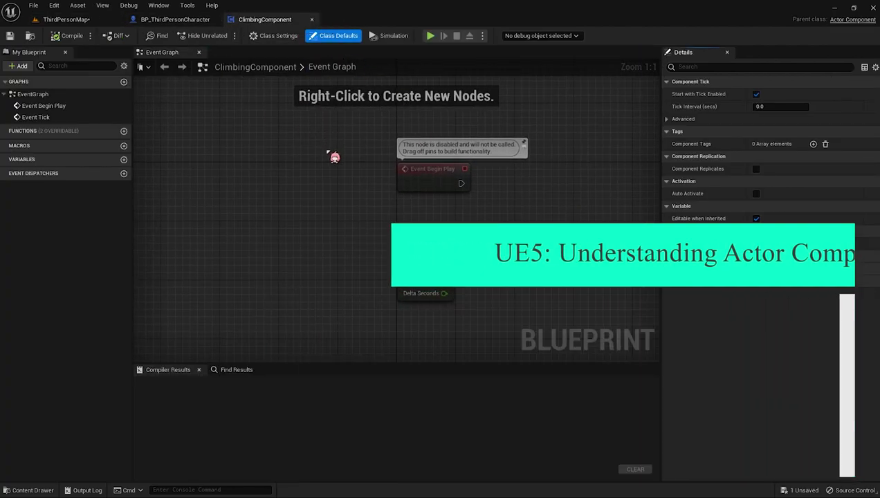
Add a Climbing Component to BP_ThirdPersonCharacter and save the character blueprint
{"action": "left_click", "coordinate": [181, 19]}
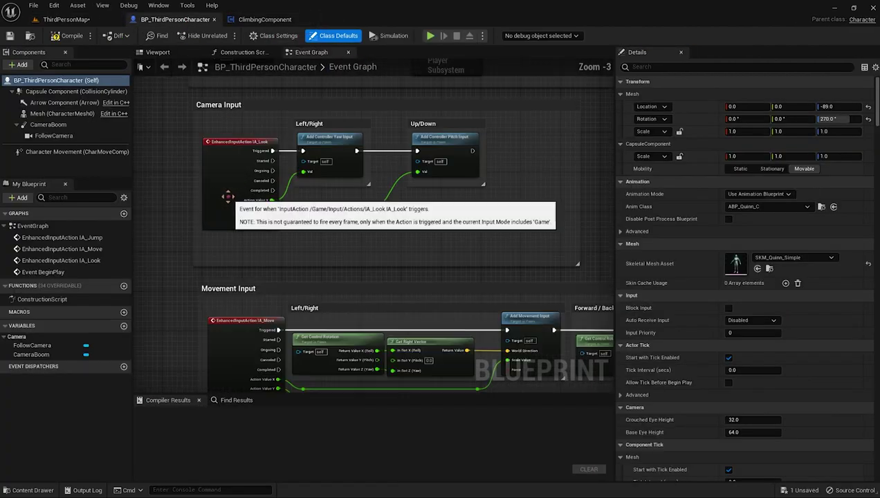
{"action": "scroll", "coordinate": [227, 197], "scroll_direction": "down", "scroll_amount": 4}
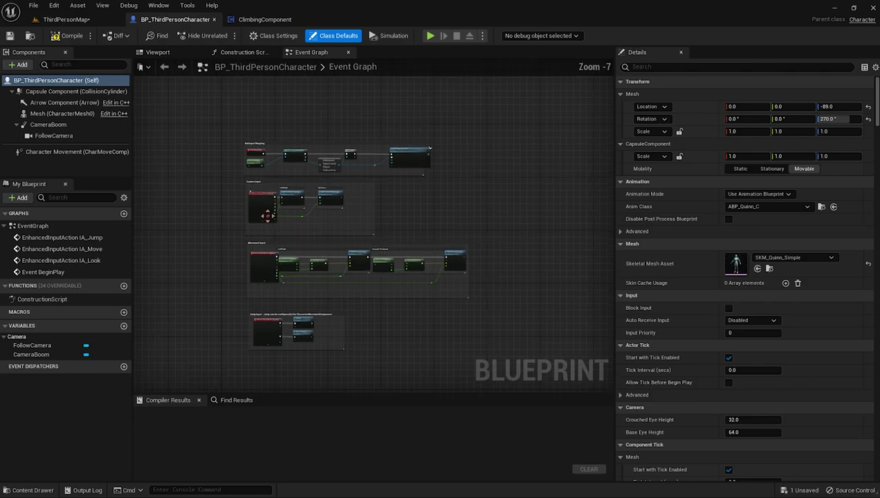
{"action": "left_click", "coordinate": [27, 66]}
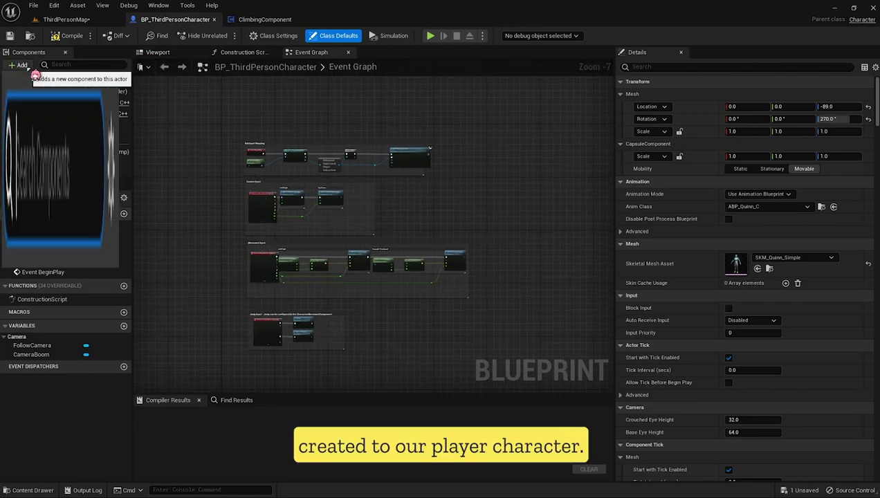
{"action": "type", "text": "climbin"}
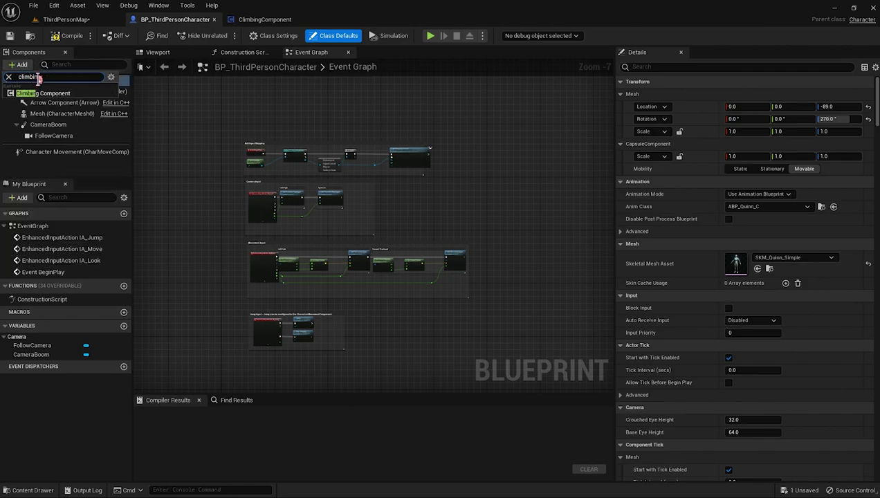
{"action": "left_click", "coordinate": [52, 96]}
{"action": "key", "text": "Return"}
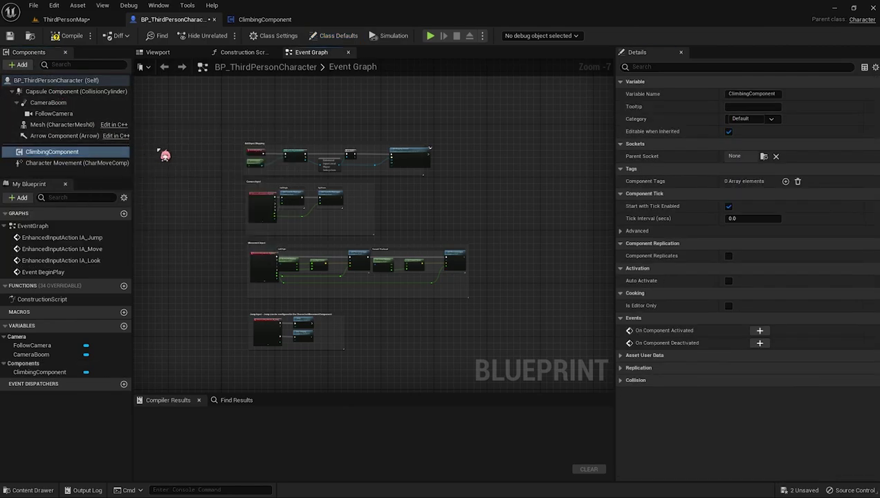
{"action": "left_click", "coordinate": [10, 35]}
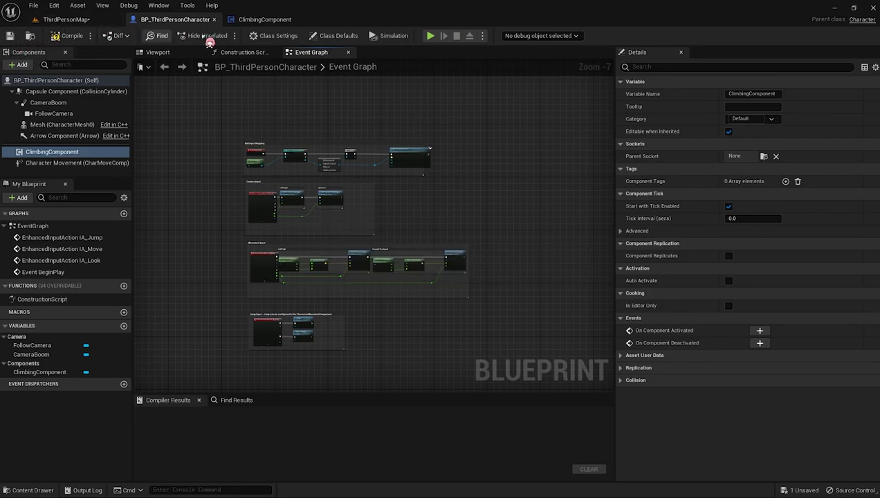
{"action": "left_click", "coordinate": [260, 19]}
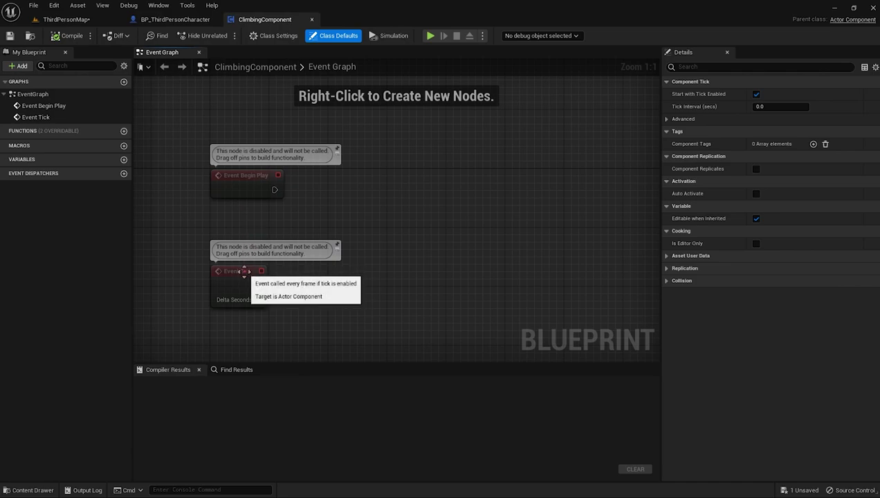
Delete the unused Event Tick node from ClimbingComponent's Event Graph
{"action": "left_click_drag", "start_coordinate": [244, 274], "coordinate": [250, 312]}
{"action": "key", "text": "Delete"}
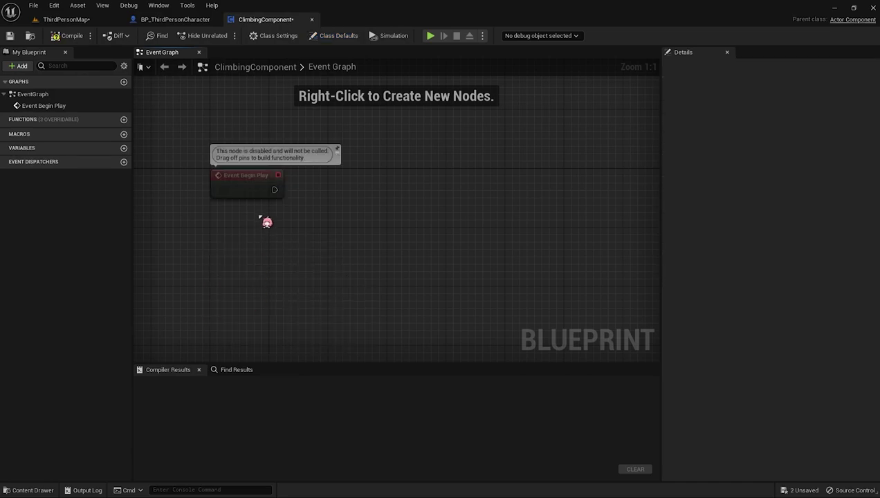
{"action": "left_click_drag", "start_coordinate": [257, 181], "coordinate": [257, 189]}
{"action": "key", "text": "ctrl+z"}
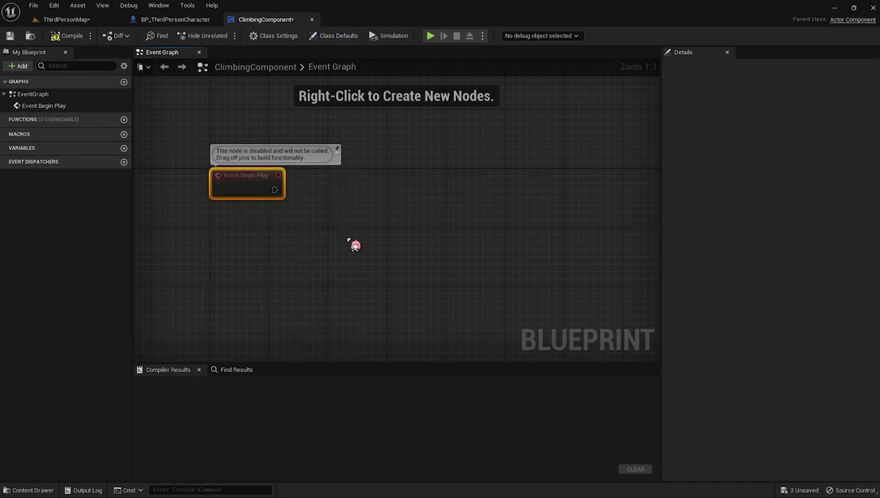
{"action": "left_click", "coordinate": [343, 246]}
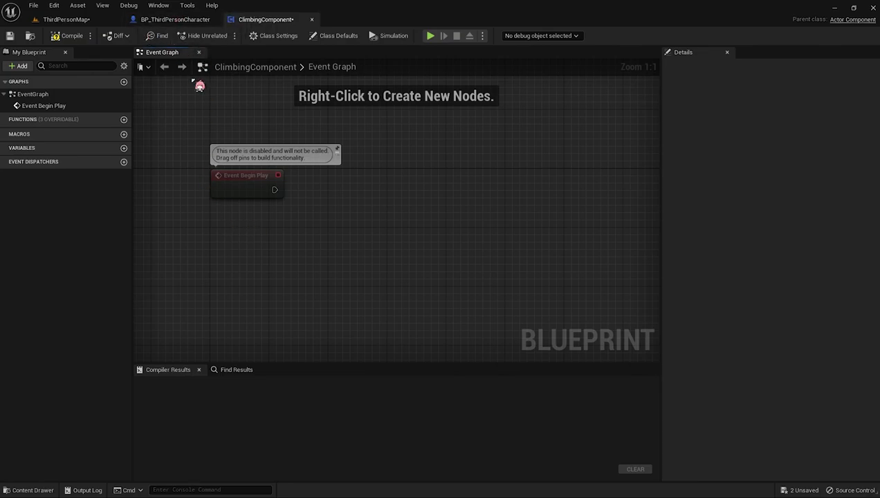
Add a Get Player Character node below Event Begin Play
{"action": "right_click", "coordinate": [245, 242]}
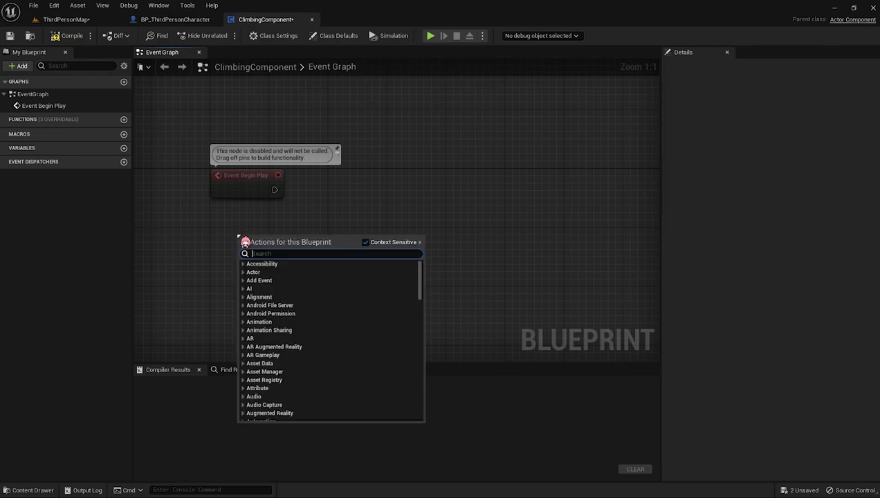
{"action": "type", "text": "play"}
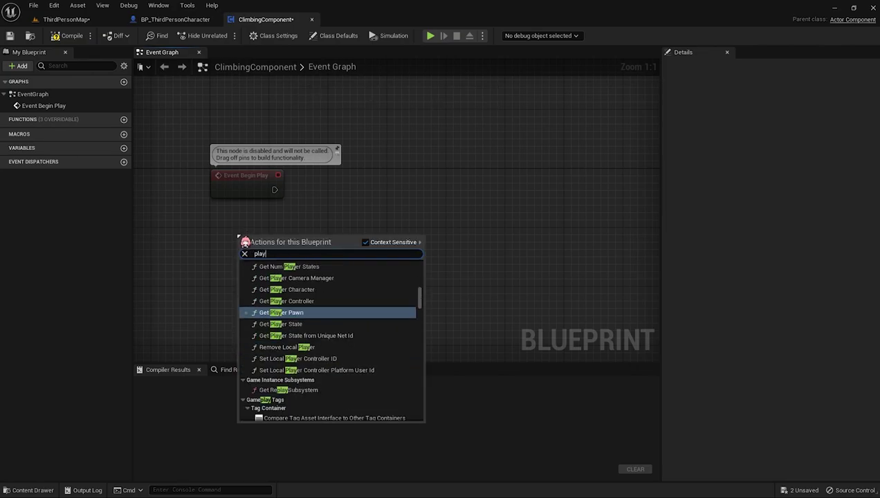
{"action": "type", "text": "er cha"}
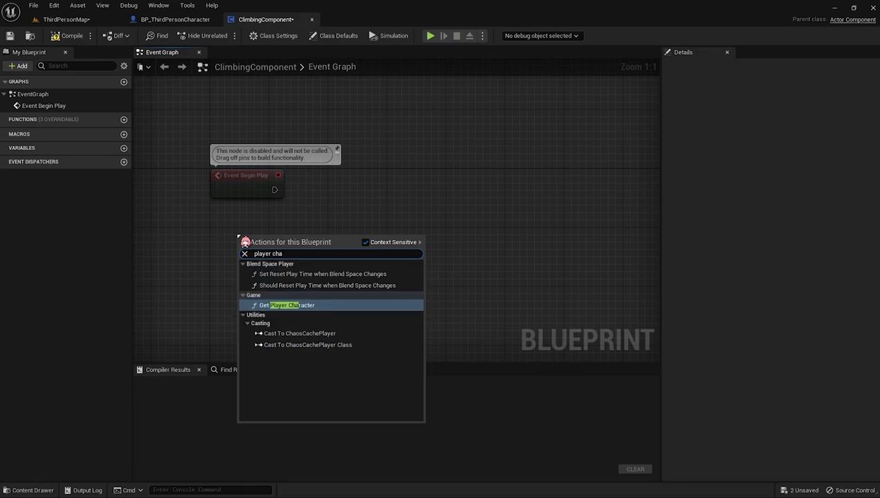
{"action": "type", "text": "ra"}
{"action": "key", "text": "Return"}
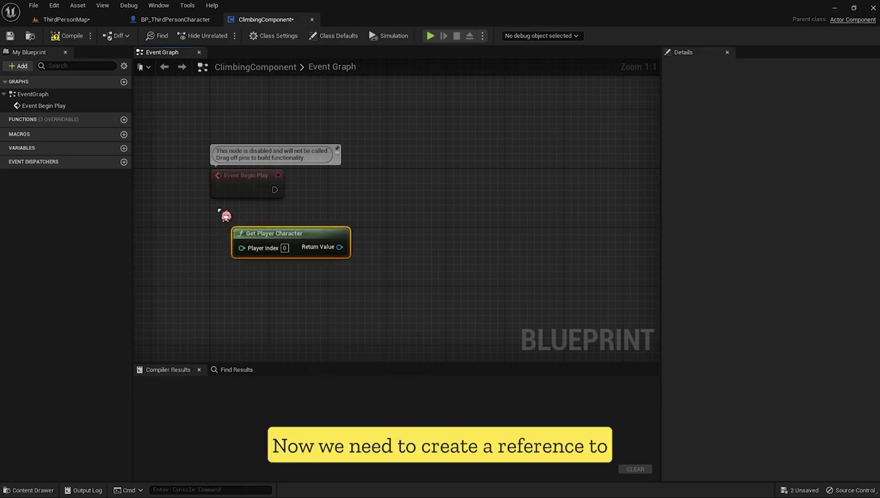
{"action": "left_click", "coordinate": [226, 222]}
{"action": "left_click_drag", "start_coordinate": [273, 232], "coordinate": [250, 225]}
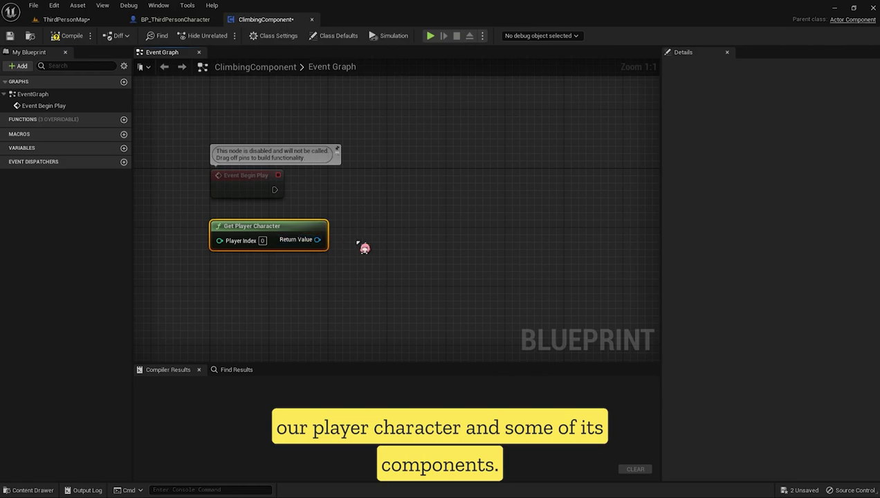
Cast its Return Value to BP_ThirdPersonCharacter and wire Begin Play into the cast
{"action": "left_click_drag", "start_coordinate": [317, 239], "coordinate": [361, 205]}
{"action": "type", "text": "cast t"}
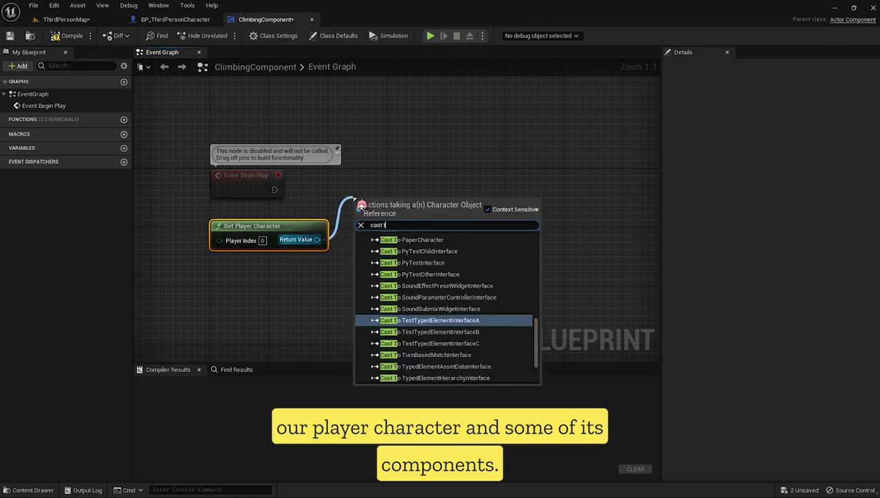
{"action": "type", "text": "o th"}
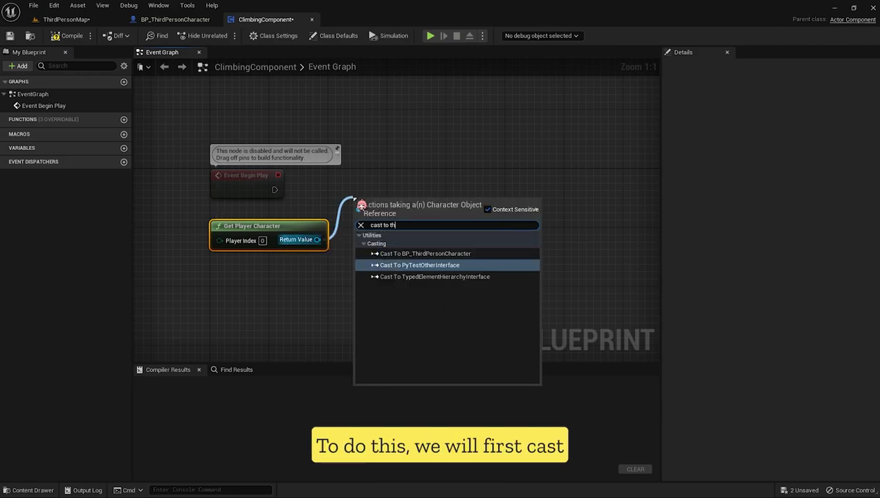
{"action": "key", "text": "Up"}
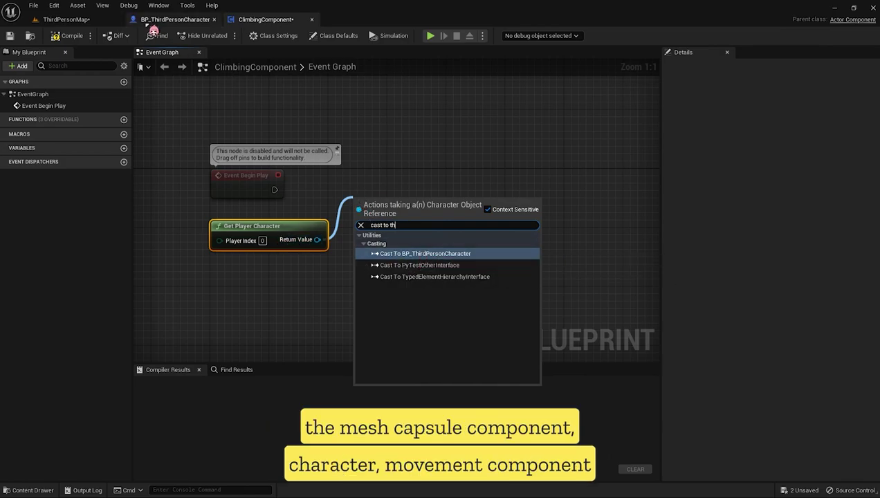
{"action": "left_click", "coordinate": [413, 255]}
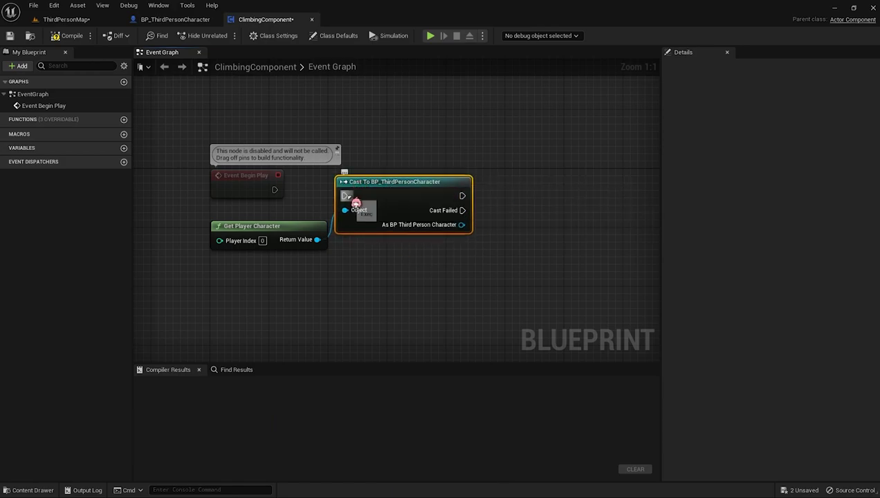
{"action": "left_click_drag", "start_coordinate": [345, 196], "coordinate": [275, 190]}
Promote the cast's As BP Third Person Character output to a new PlayerRef variable and place its SET node
{"action": "left_click_drag", "start_coordinate": [377, 200], "coordinate": [369, 193]}
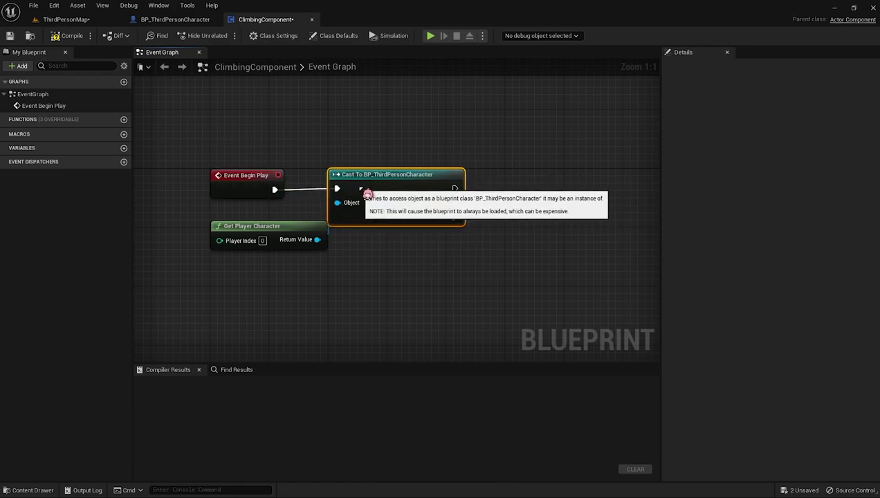
{"action": "right_click", "coordinate": [454, 218]}
{"action": "left_click", "coordinate": [475, 238]}
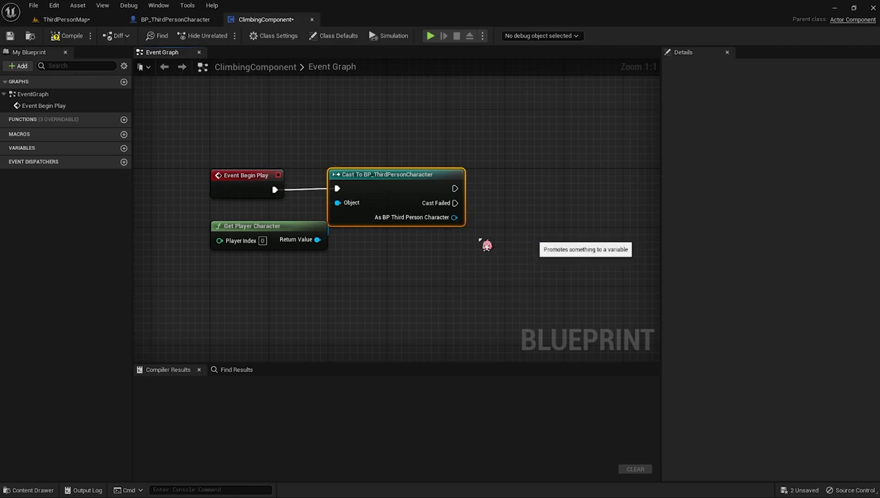
{"action": "type", "text": "PlayerRef"}
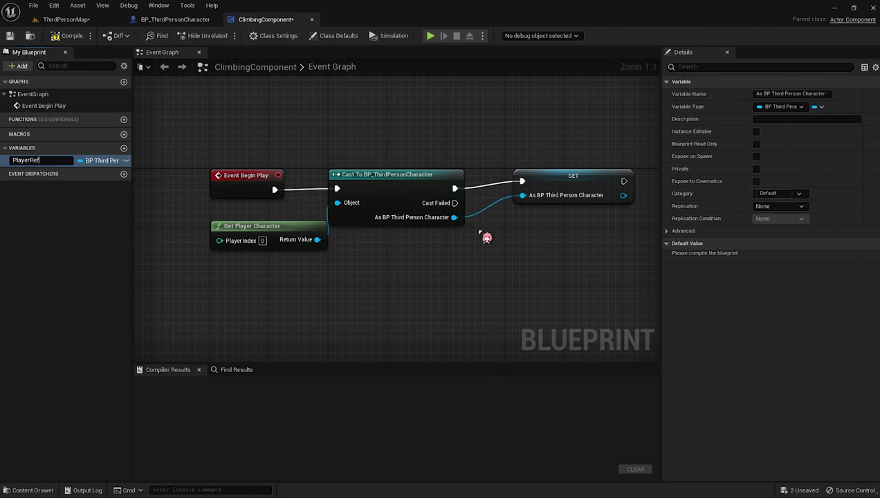
{"action": "key", "text": "Return"}
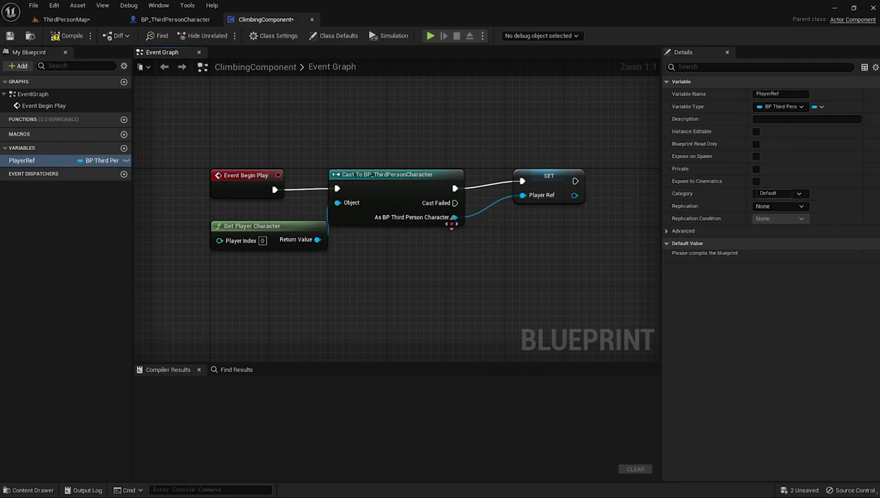
{"action": "left_click_drag", "start_coordinate": [542, 196], "coordinate": [506, 203]}
{"action": "left_click", "coordinate": [568, 198]}
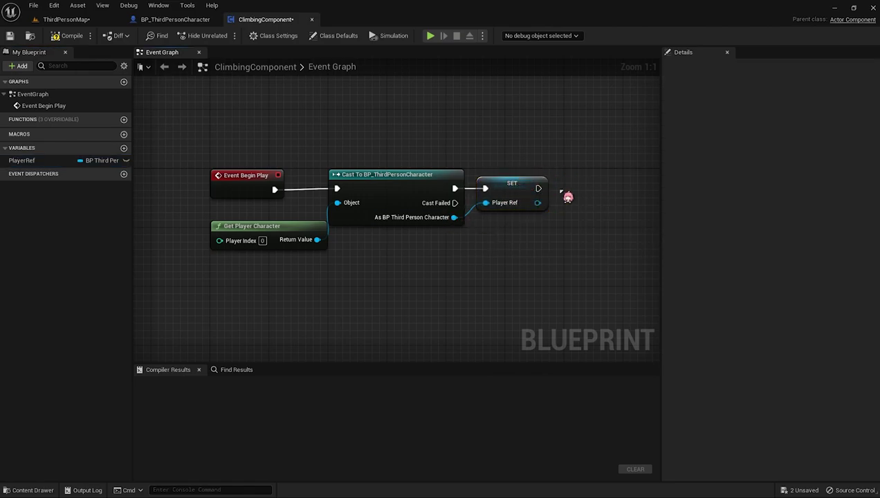
{"action": "right_click_drag", "start_coordinate": [585, 215], "coordinate": [431, 231]}
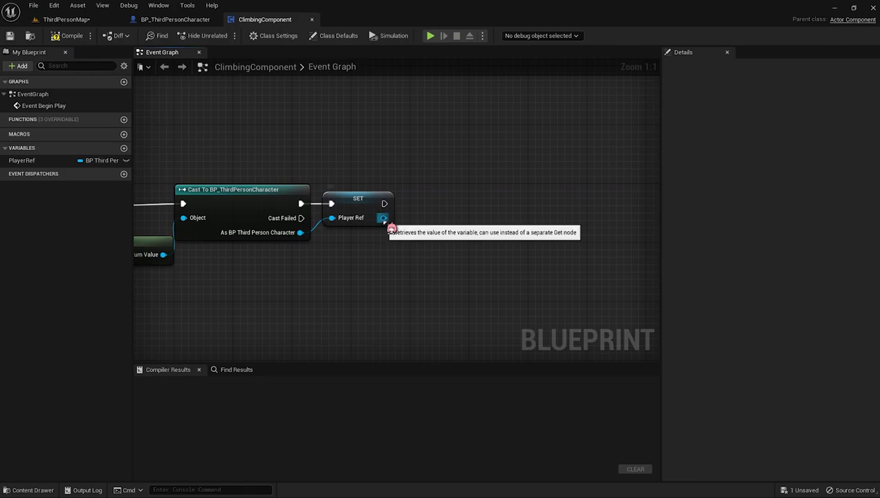
From Player Ref add Get Character Movement and promote its output to a Character Movement variable
{"action": "left_click_drag", "start_coordinate": [382, 218], "coordinate": [402, 255]}
{"action": "type", "text": "get"}
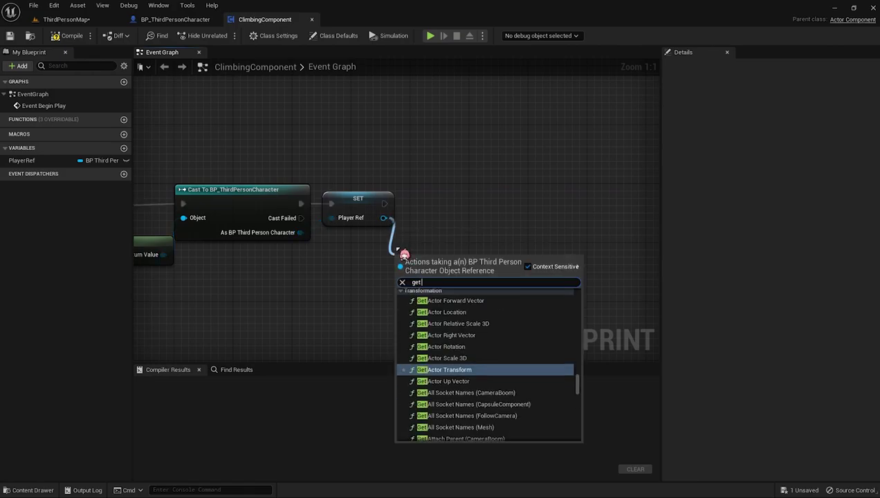
{"action": "type", "text": " charac"}
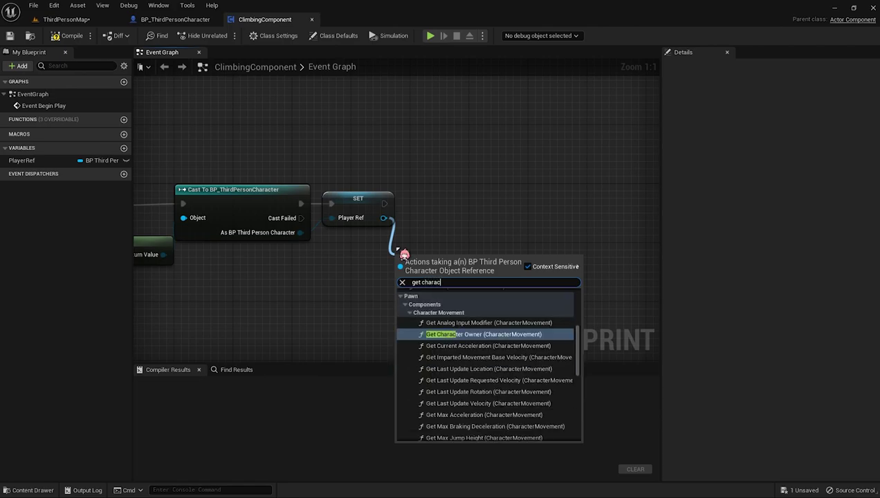
{"action": "type", "text": "ter movement"}
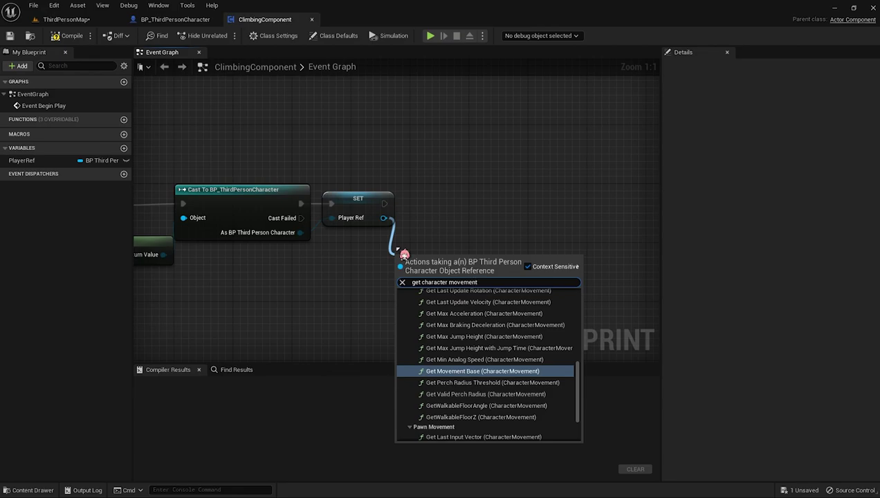
{"action": "scroll", "coordinate": [507, 393], "scroll_direction": "down", "scroll_amount": 3}
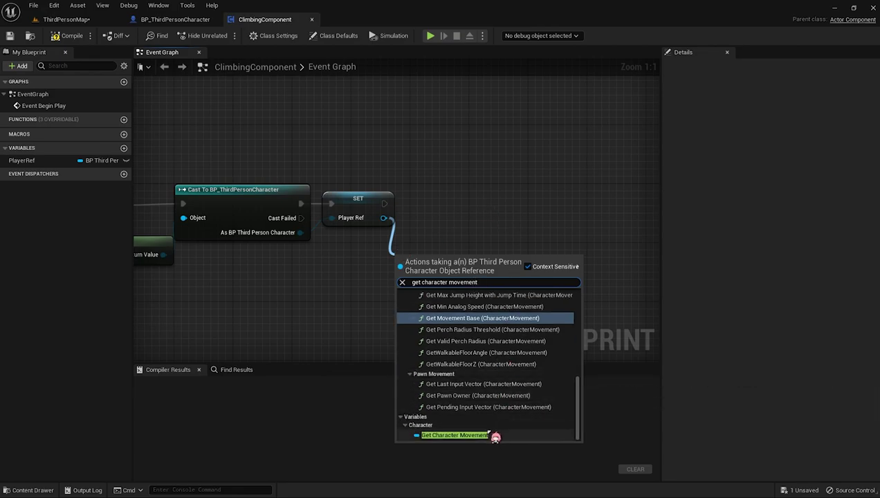
{"action": "left_click", "coordinate": [477, 436]}
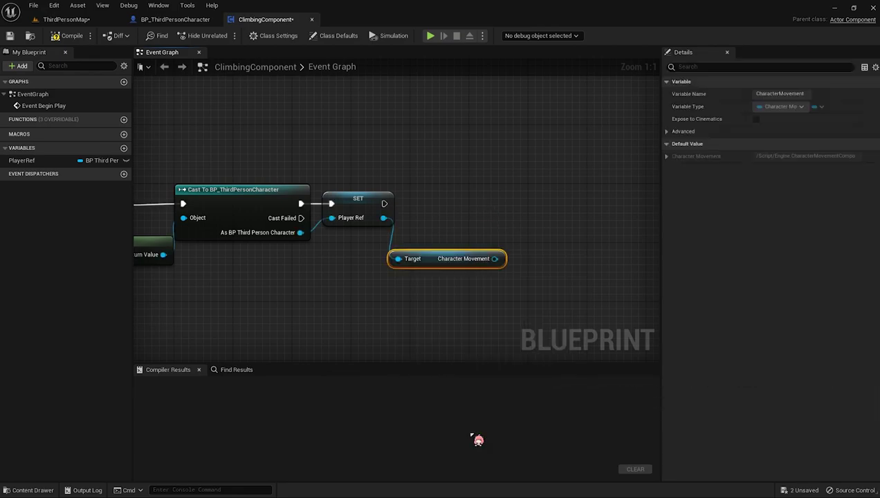
{"action": "right_click", "coordinate": [496, 261]}
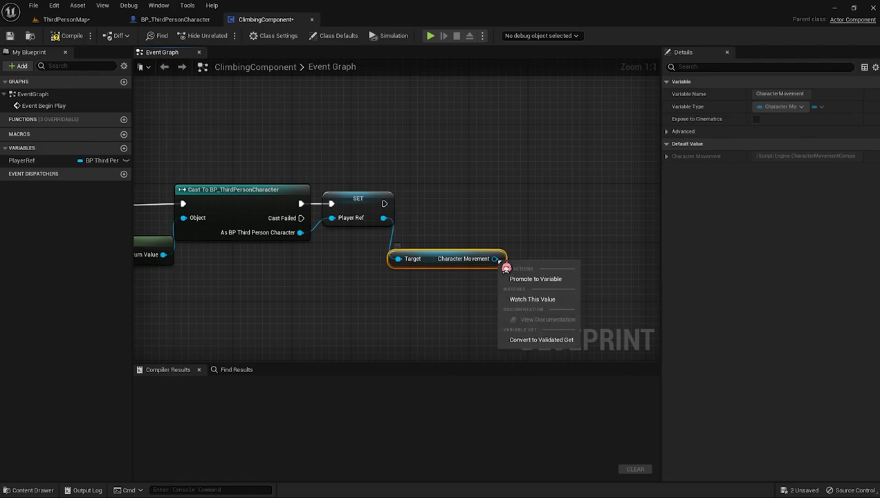
{"action": "left_click", "coordinate": [541, 281]}
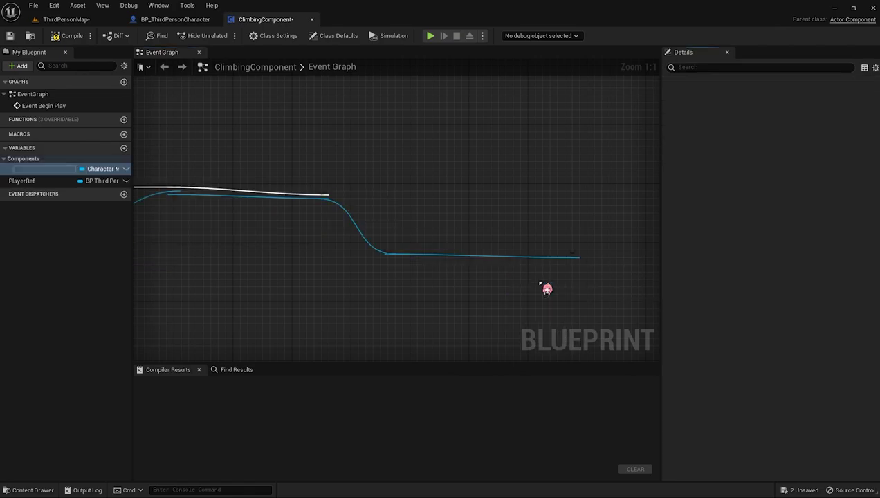
{"action": "key", "text": "Return"}
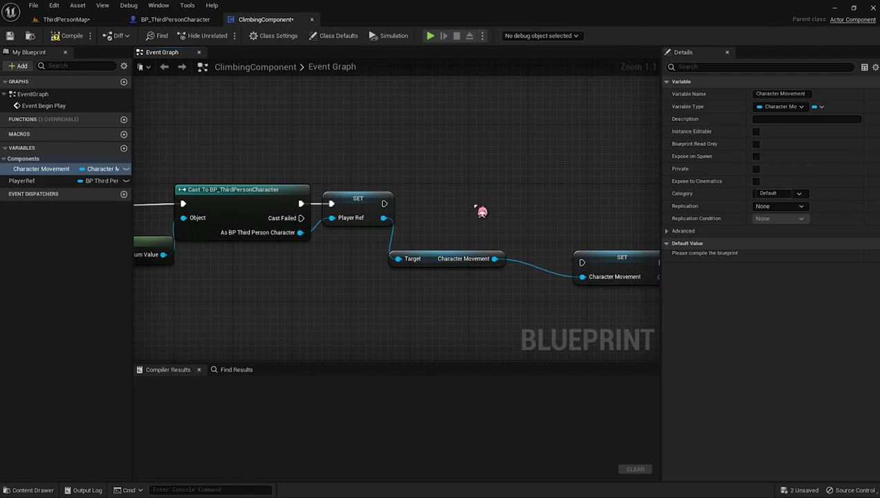
Add a Sequence node beside the PlayerRef SET node
{"action": "right_click", "coordinate": [481, 212]}
{"action": "type", "text": "ssssss"}
{"action": "left_click", "coordinate": [472, 206]}
{"action": "right_click", "coordinate": [472, 205]}
{"action": "type", "text": "s"}
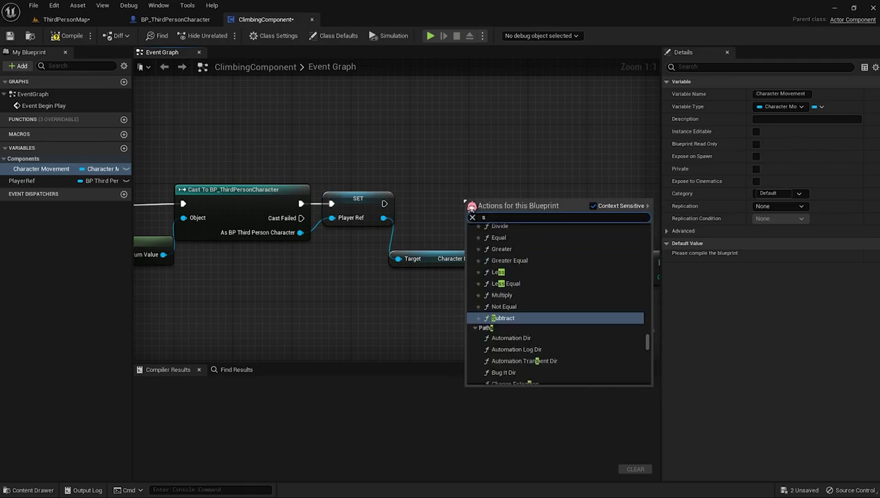
{"action": "type", "text": "eq"}
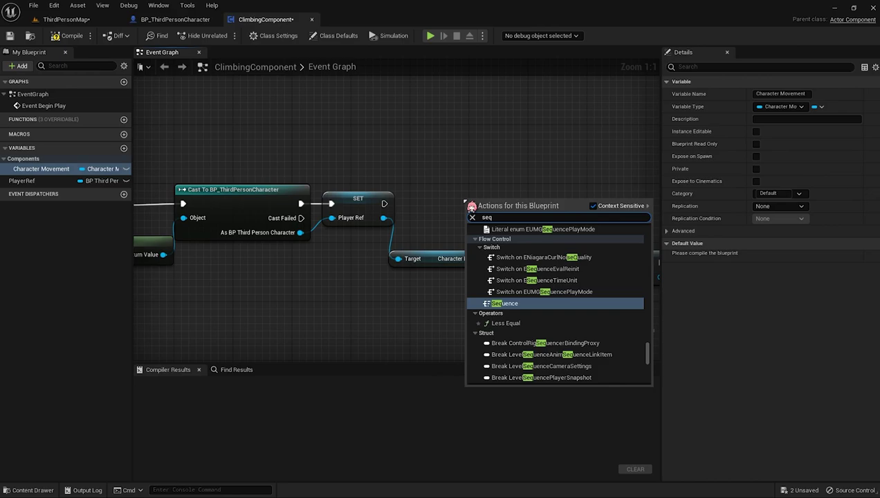
{"action": "key", "text": "Return"}
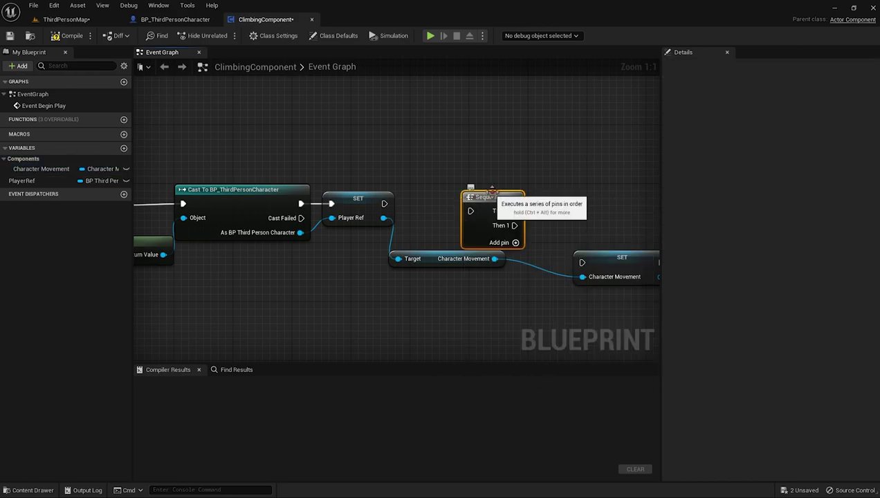
{"action": "mouse_move", "coordinate": [481, 207]}
{"action": "left_mouse_down"}
{"action": "mouse_move", "coordinate": [503, 199]}
{"action": "mouse_move", "coordinate": [385, 204]}
{"action": "left_mouse_up"}
Wire SET Player Ref into the Sequence and Then 0 into SET Character Movement, tidying the nodes
{"action": "mouse_move", "coordinate": [589, 201]}
{"action": "right_mouse_down"}
{"action": "mouse_move", "coordinate": [552, 191]}
{"action": "mouse_move", "coordinate": [454, 207]}
{"action": "right_mouse_up"}
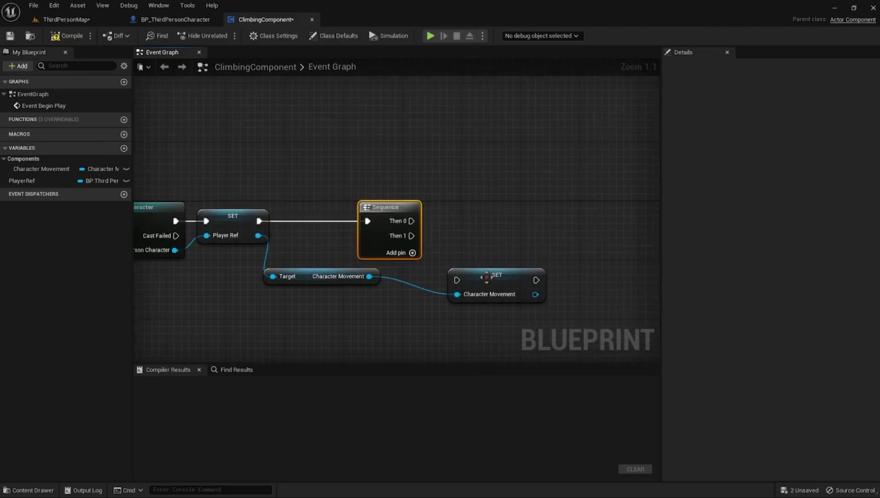
{"action": "mouse_move", "coordinate": [489, 273]}
{"action": "left_mouse_down"}
{"action": "mouse_move", "coordinate": [481, 216]}
{"action": "mouse_move", "coordinate": [411, 221]}
{"action": "left_mouse_up"}
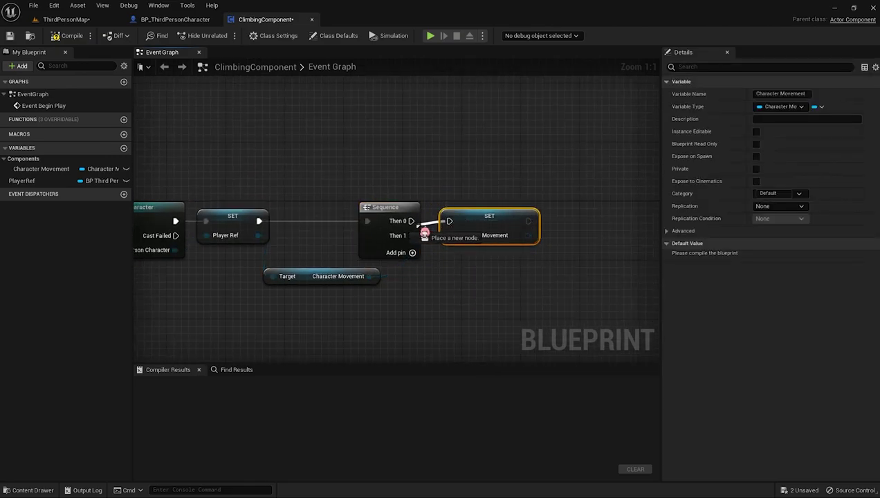
{"action": "left_click", "coordinate": [435, 320]}
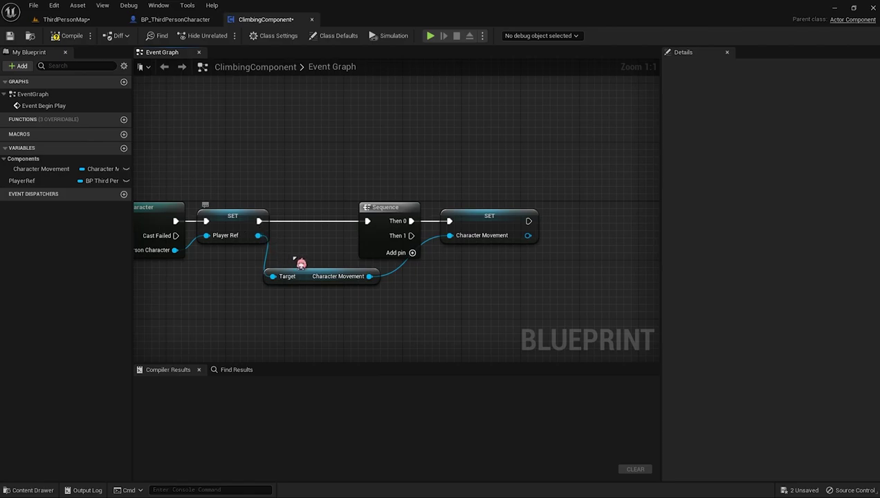
{"action": "mouse_move", "coordinate": [308, 276]}
{"action": "left_mouse_down"}
{"action": "mouse_move", "coordinate": [474, 196]}
{"action": "mouse_move", "coordinate": [495, 212]}
{"action": "left_mouse_up"}
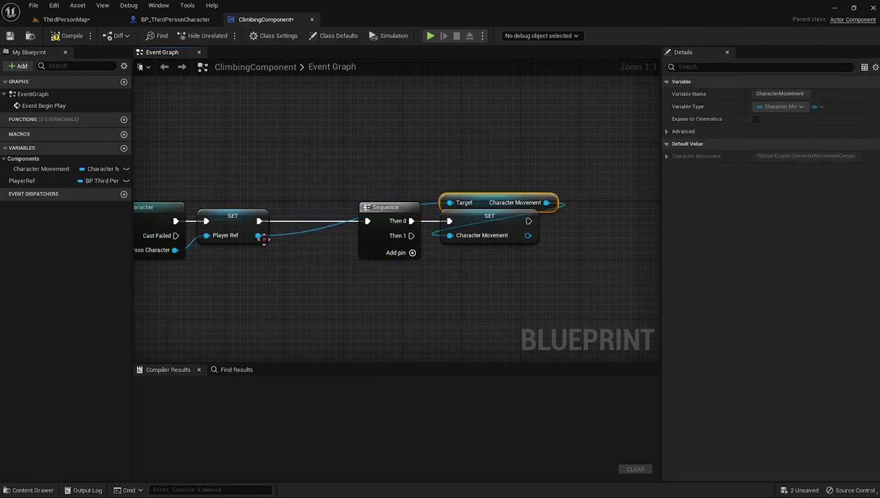
{"action": "left_click_drag", "start_coordinate": [262, 236], "coordinate": [302, 283]}
From Player Ref add Get Capsule Component and promote its output to a Capsule Component variable
{"action": "type", "text": "get"}
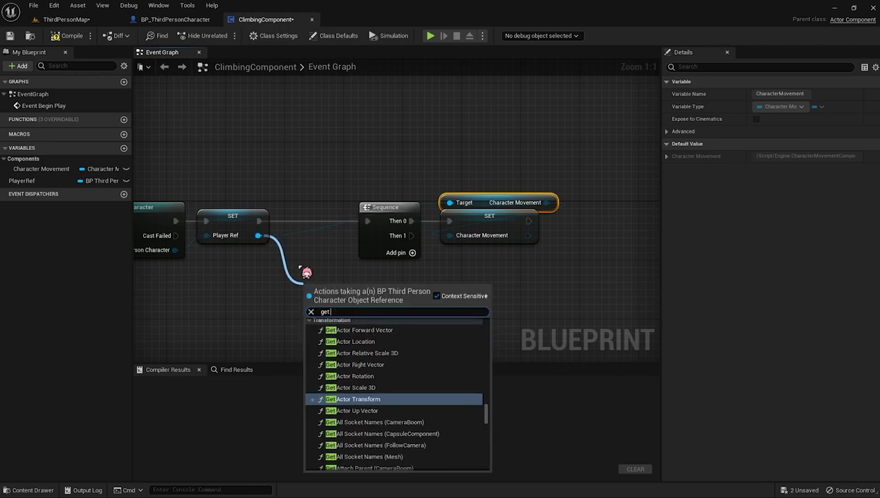
{"action": "type", "text": " ca"}
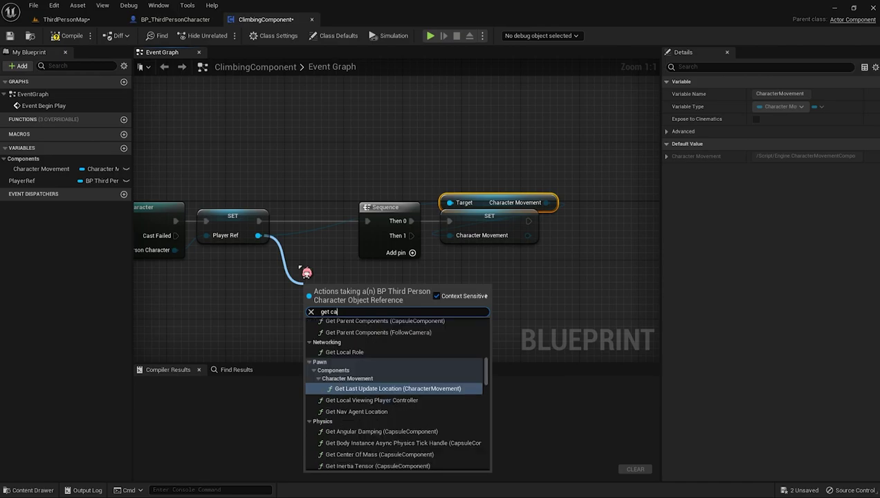
{"action": "type", "text": "psu"}
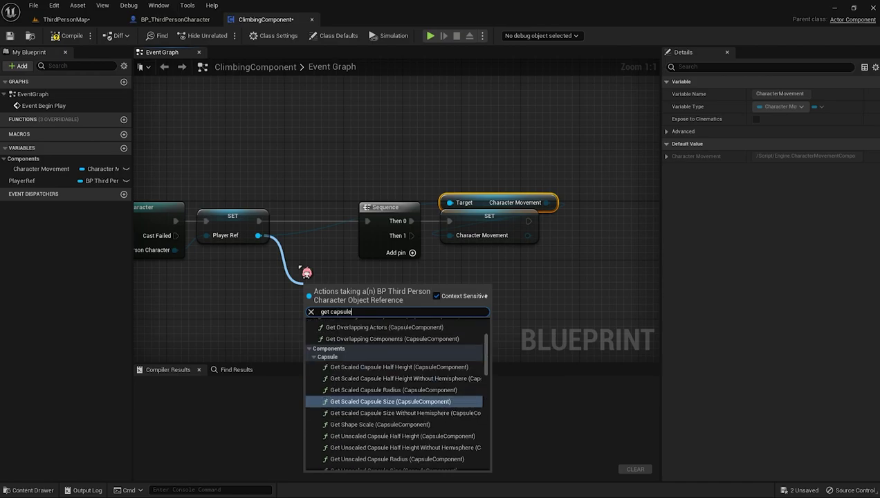
{"action": "type", "text": "le"}
{"action": "scroll", "coordinate": [363, 383], "scroll_direction": "down", "scroll_amount": 5}
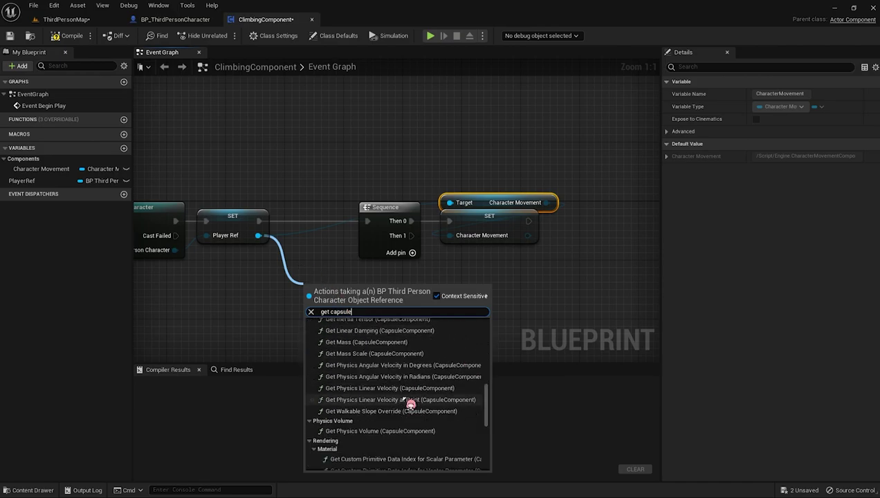
{"action": "scroll", "coordinate": [360, 403], "scroll_direction": "down", "scroll_amount": 5}
{"action": "scroll", "coordinate": [411, 410], "scroll_direction": "down", "scroll_amount": 5}
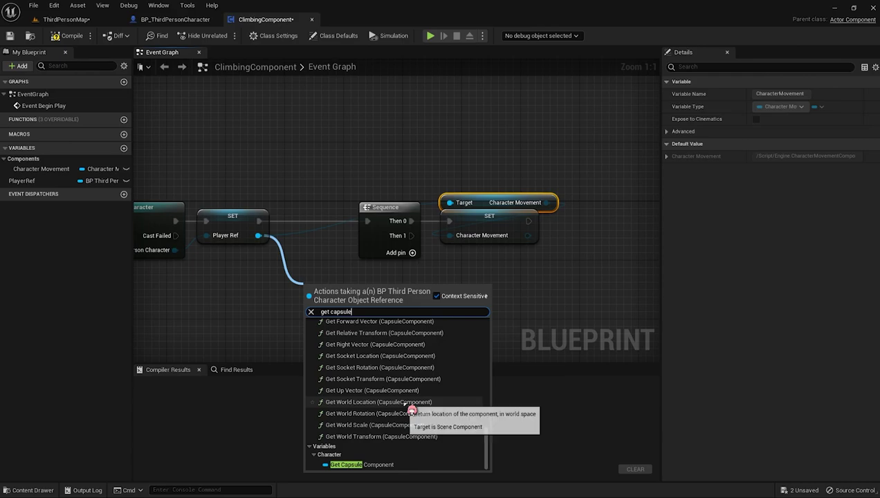
{"action": "left_click", "coordinate": [391, 465]}
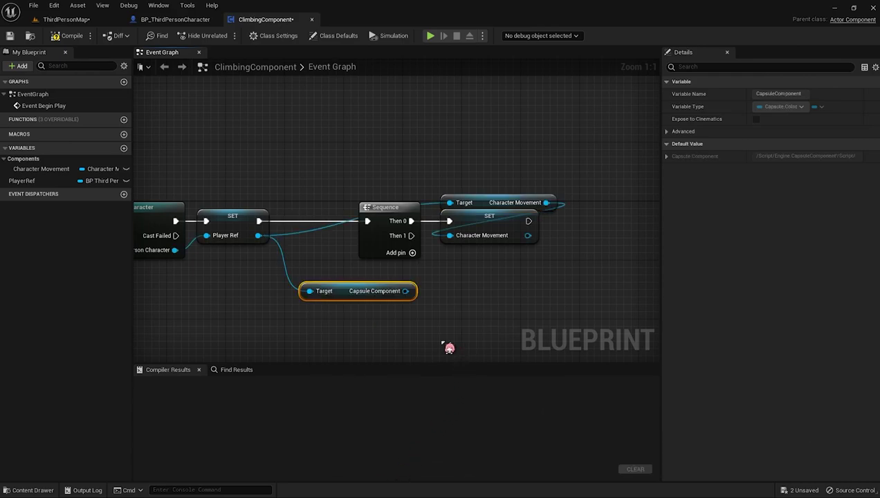
{"action": "right_click", "coordinate": [410, 298]}
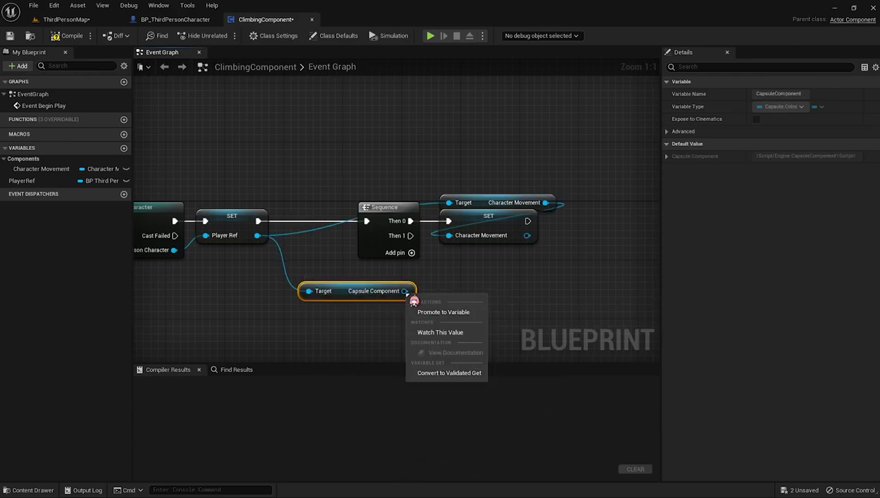
{"action": "left_click", "coordinate": [443, 312]}
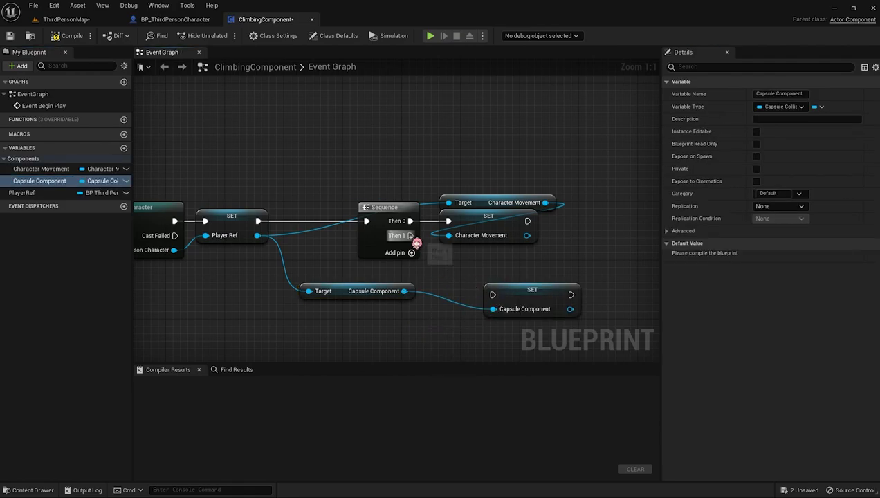
Wire Sequence Then 1 into the Capsule Component SET and tidy the getter below it
{"action": "mouse_move", "coordinate": [411, 235]}
{"action": "left_mouse_down"}
{"action": "mouse_move", "coordinate": [493, 295]}
{"action": "mouse_move", "coordinate": [503, 285]}
{"action": "mouse_move", "coordinate": [493, 282]}
{"action": "left_mouse_up"}
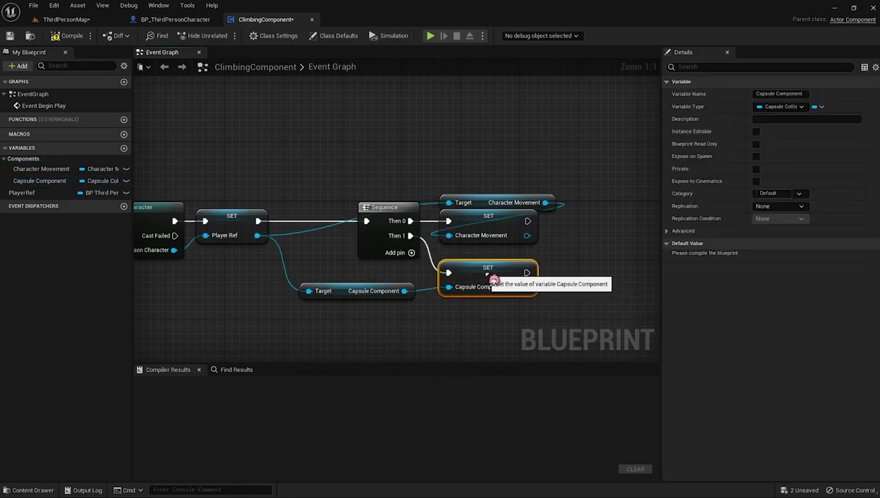
{"action": "mouse_move", "coordinate": [364, 303]}
{"action": "left_mouse_down"}
{"action": "mouse_move", "coordinate": [381, 319]}
{"action": "mouse_move", "coordinate": [475, 313]}
{"action": "left_mouse_up"}
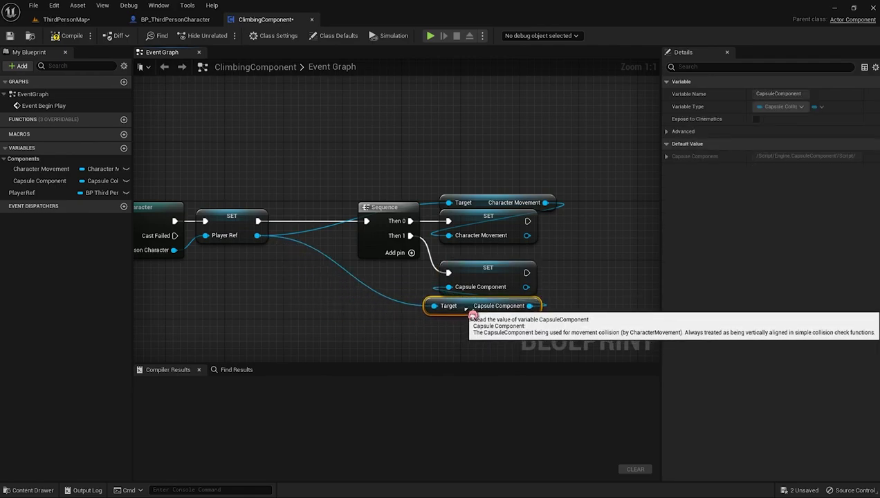
{"action": "left_click", "coordinate": [388, 279]}
{"action": "left_click", "coordinate": [27, 193]}
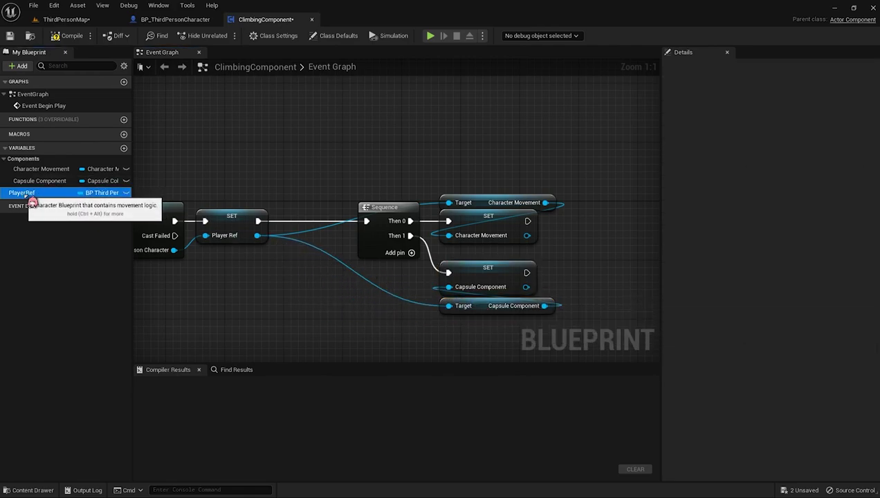
Place PlayerRef getters into the Character Movement and Capsule Component Target pins, plus one duplicate
{"action": "left_click_drag", "start_coordinate": [28, 192], "coordinate": [400, 158], "text": "ctrl"}
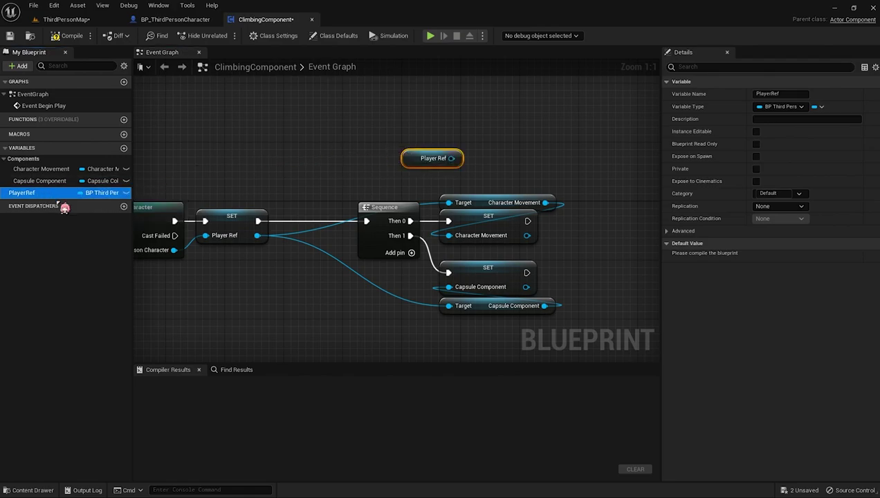
{"action": "left_click_drag", "start_coordinate": [64, 208], "coordinate": [398, 326], "text": "ctrl"}
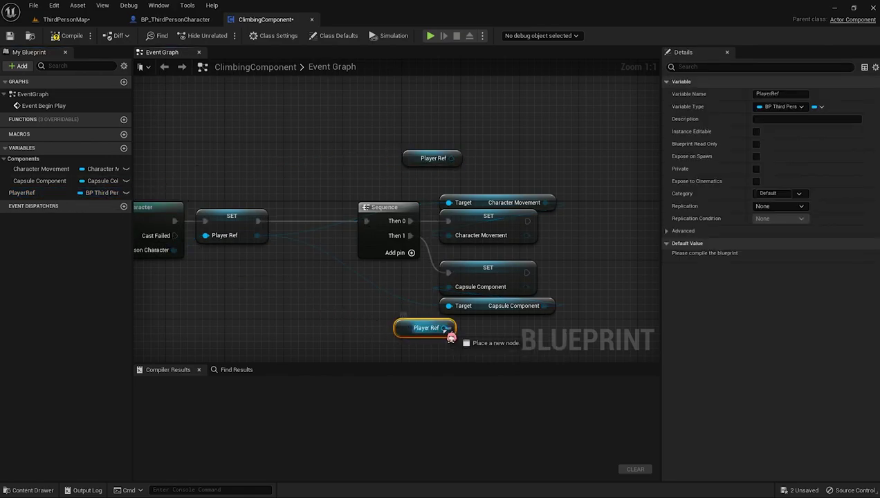
{"action": "left_click_drag", "start_coordinate": [451, 158], "coordinate": [459, 204]}
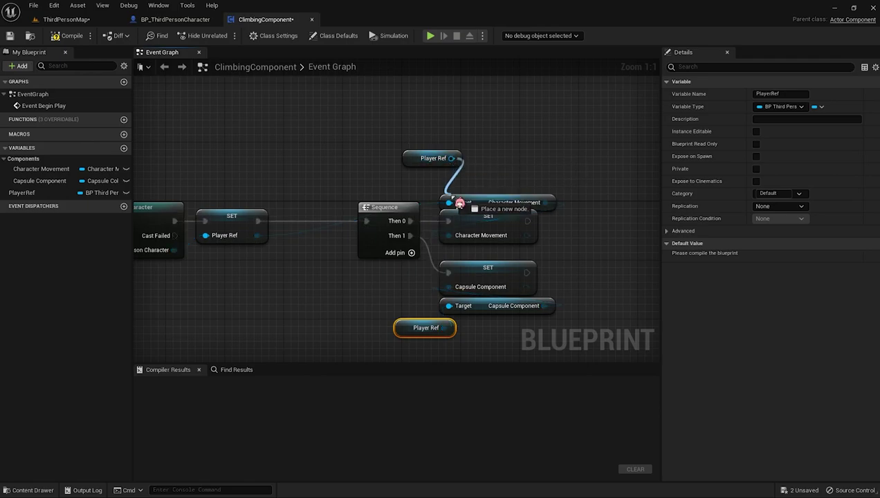
{"action": "left_click_drag", "start_coordinate": [415, 160], "coordinate": [454, 181]}
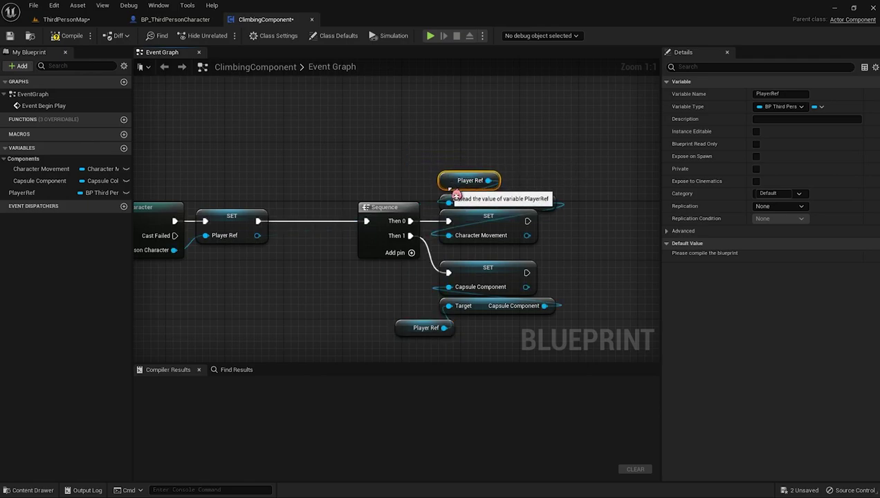
{"action": "right_click_drag", "start_coordinate": [401, 321], "coordinate": [309, 270]}
{"action": "left_click_drag", "start_coordinate": [309, 271], "coordinate": [357, 267]}
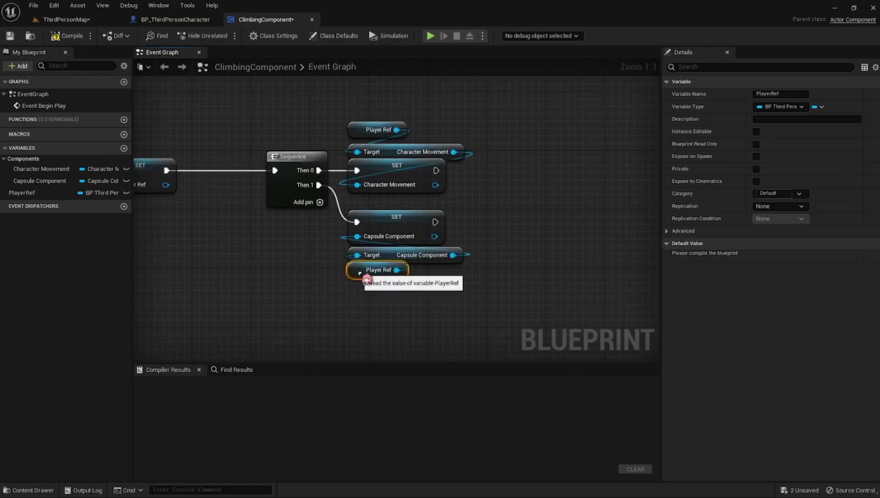
{"action": "key", "text": "ctrl+w"}
{"action": "mouse_move", "coordinate": [364, 325]}
{"action": "left_mouse_down"}
{"action": "mouse_move", "coordinate": [307, 325]}
{"action": "mouse_move", "coordinate": [336, 338]}
{"action": "left_mouse_up"}
From Player Ref add Get Mesh and promote its output to a new Mesh variable
{"action": "type", "text": "get"}
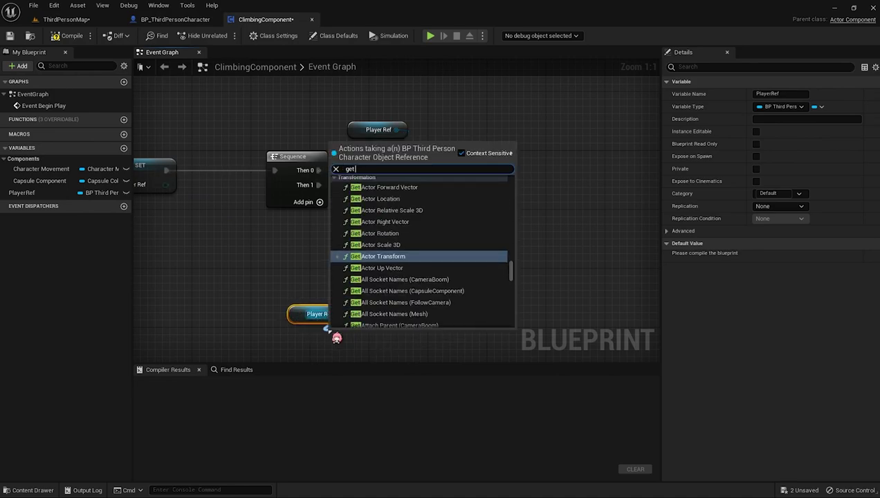
{"action": "type", "text": " mesh"}
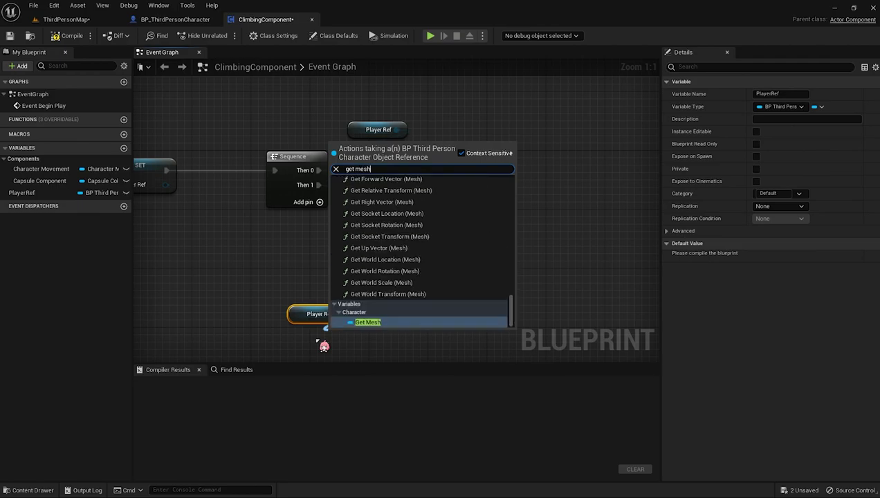
{"action": "left_click", "coordinate": [392, 324]}
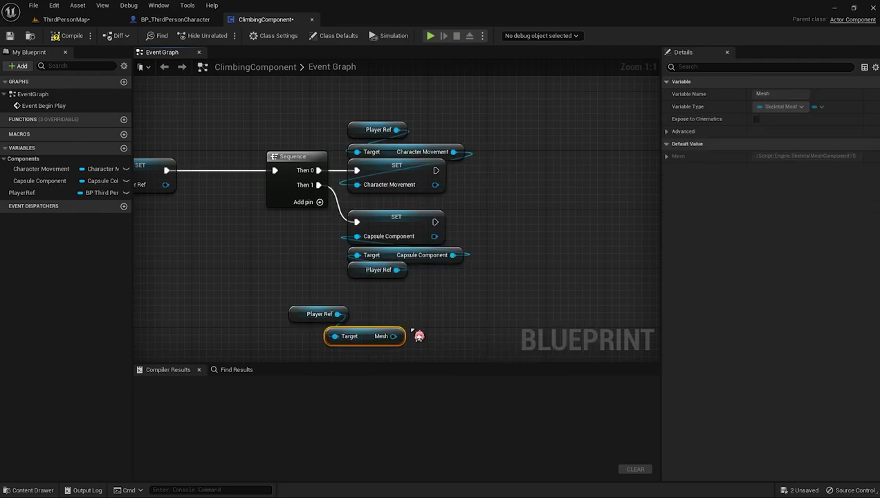
{"action": "right_click", "coordinate": [406, 344]}
{"action": "left_click", "coordinate": [424, 361]}
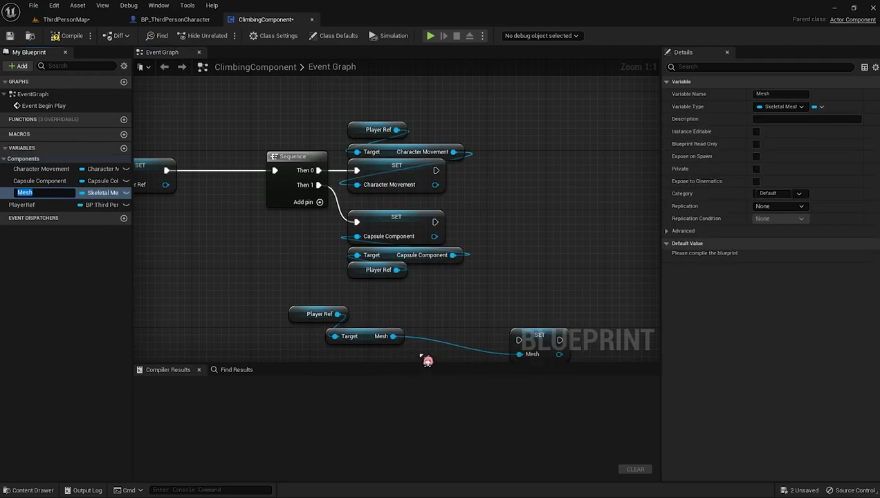
Add a Then 2 output to the Sequence and arrange SET Mesh with its Mesh and Player Ref getters
{"action": "left_click_drag", "start_coordinate": [551, 347], "coordinate": [396, 303]}
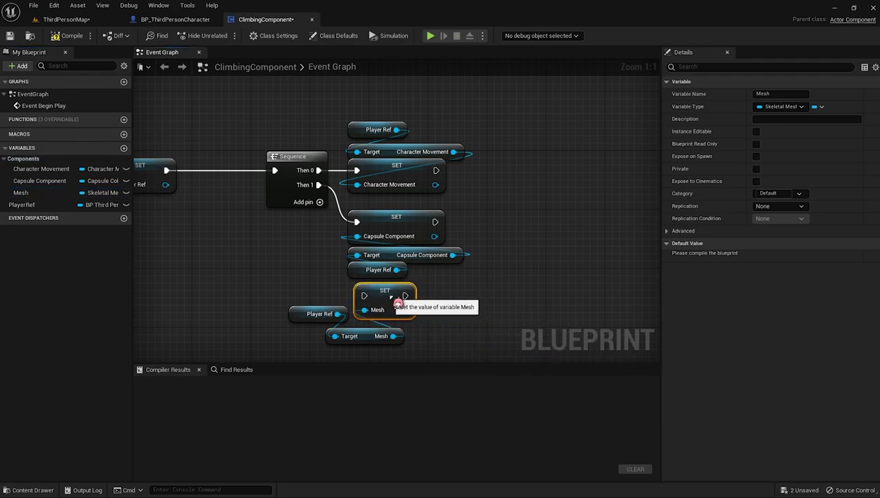
{"action": "left_click", "coordinate": [319, 202]}
{"action": "mouse_move", "coordinate": [319, 202]}
{"action": "left_mouse_down"}
{"action": "mouse_move", "coordinate": [240, 205]}
{"action": "mouse_move", "coordinate": [364, 296]}
{"action": "left_mouse_up"}
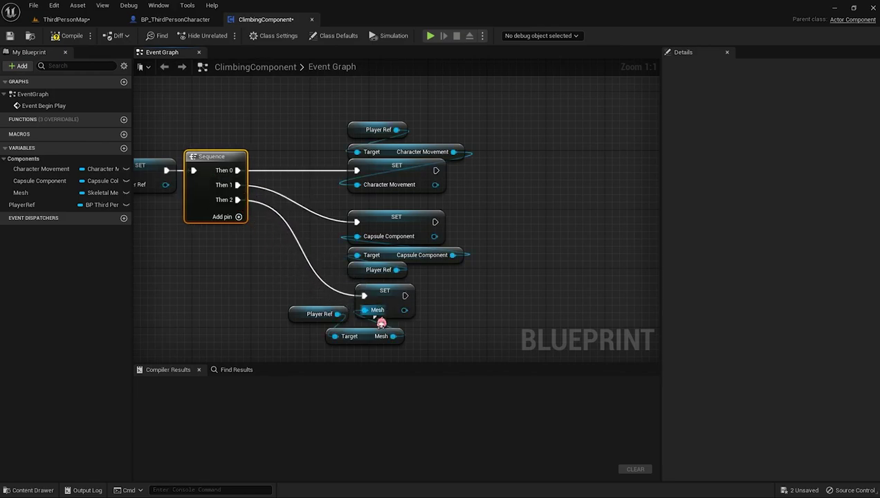
{"action": "left_click_drag", "start_coordinate": [294, 317], "coordinate": [341, 272]}
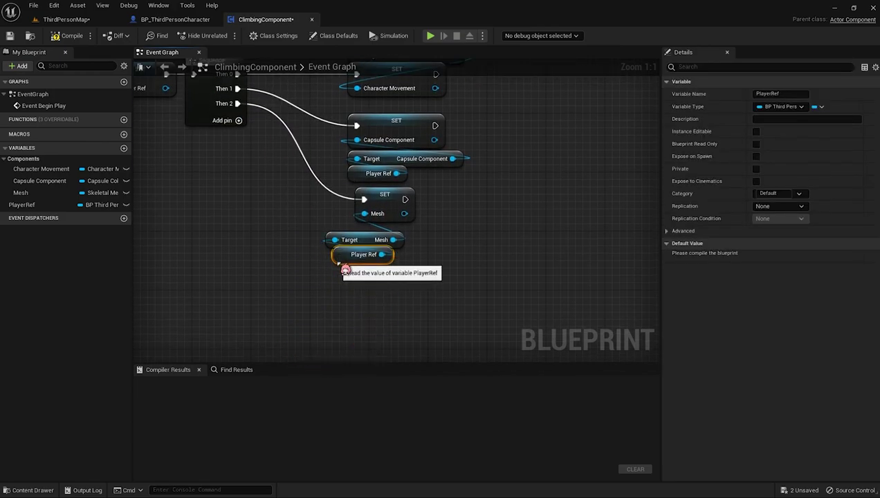
{"action": "left_click", "coordinate": [352, 239], "text": "ctrl"}
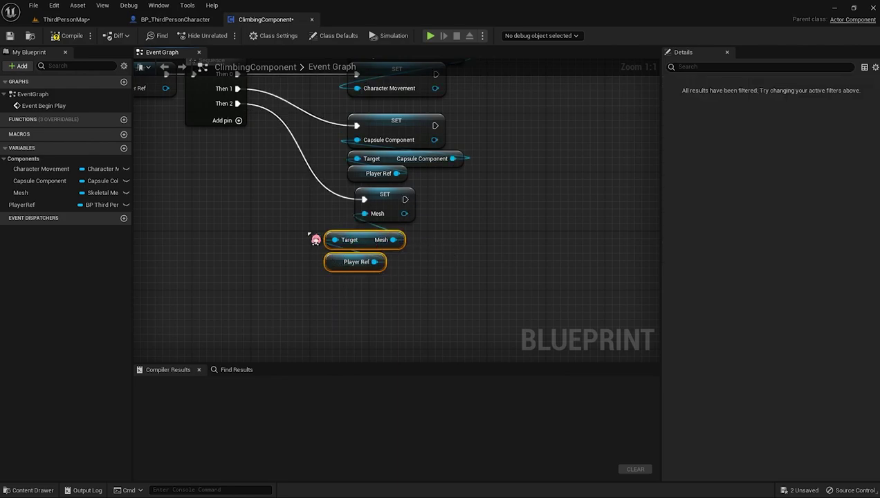
{"action": "left_click_drag", "start_coordinate": [380, 241], "coordinate": [409, 234]}
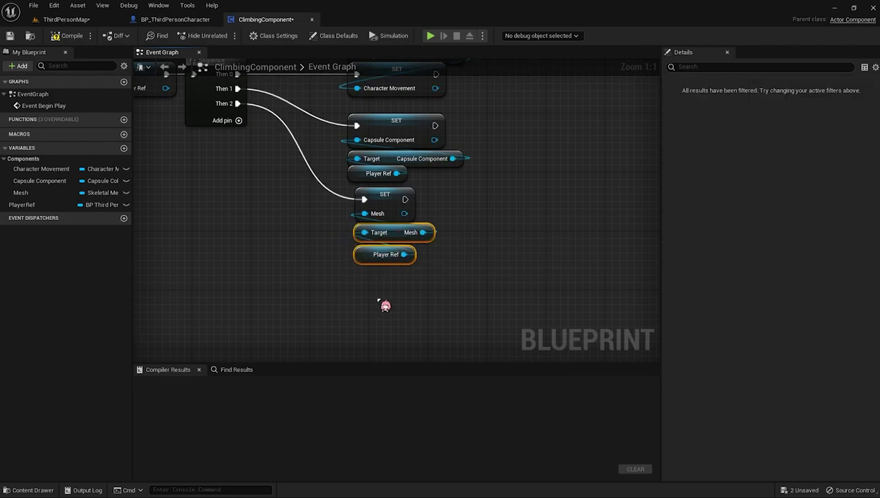
{"action": "left_click", "coordinate": [384, 205], "text": "ctrl"}
{"action": "left_click_drag", "start_coordinate": [384, 205], "coordinate": [384, 235]}
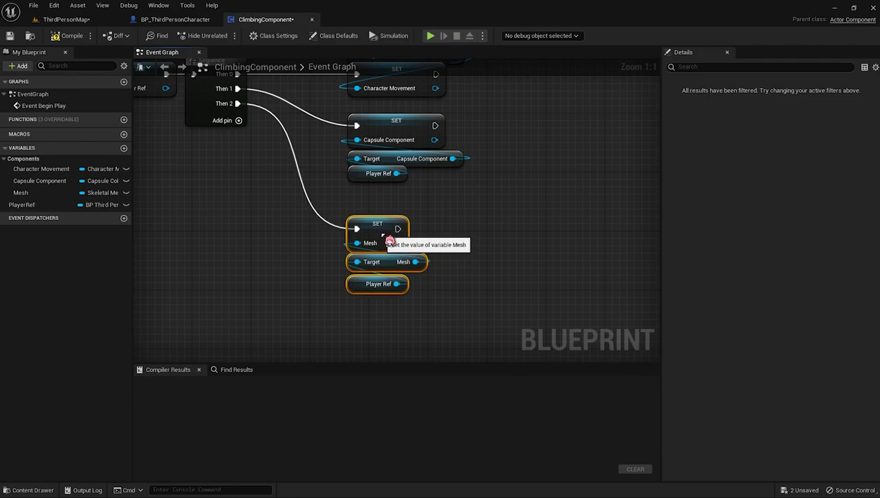
Rearrange the SET node groups and centre the event graph in view
{"action": "right_click_drag", "start_coordinate": [412, 206], "coordinate": [438, 327]}
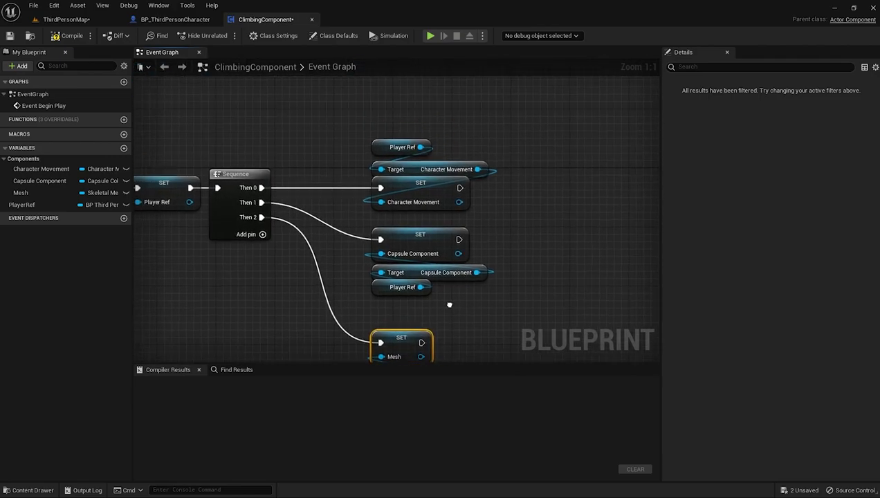
{"action": "left_click", "coordinate": [472, 323]}
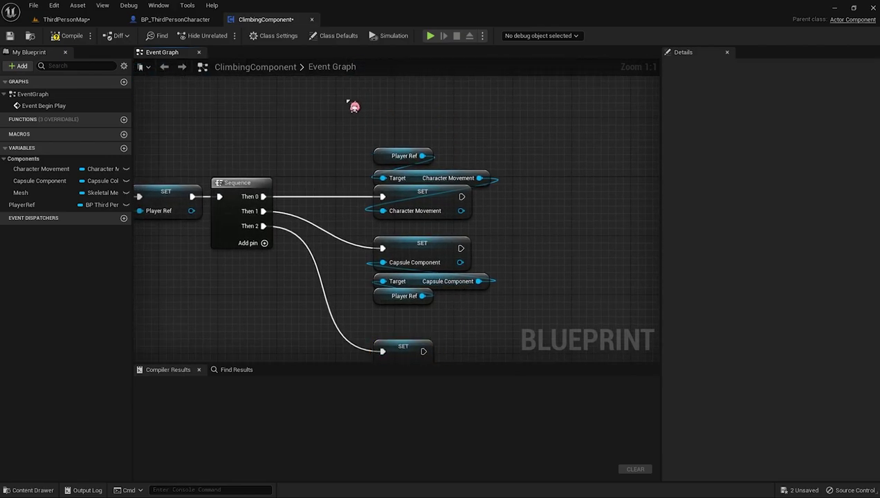
{"action": "scroll", "coordinate": [354, 107], "scroll_direction": "down", "scroll_amount": 4}
{"action": "left_click_drag", "start_coordinate": [317, 91], "coordinate": [395, 242]}
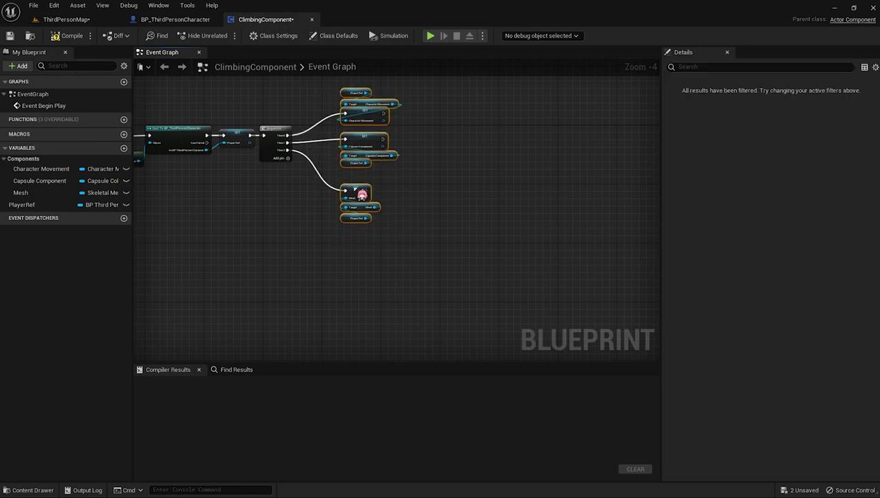
{"action": "mouse_move", "coordinate": [362, 196]}
{"action": "left_mouse_down"}
{"action": "mouse_move", "coordinate": [350, 200]}
{"action": "mouse_move", "coordinate": [340, 249]}
{"action": "left_mouse_up"}
{"action": "left_click_drag", "start_coordinate": [343, 198], "coordinate": [339, 185]}
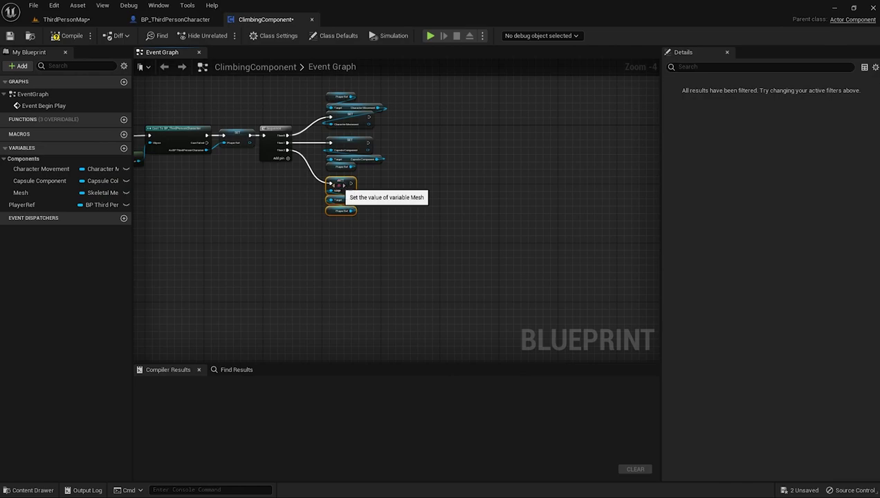
{"action": "left_click", "coordinate": [399, 201]}
{"action": "right_click_drag", "start_coordinate": [389, 172], "coordinate": [402, 227]}
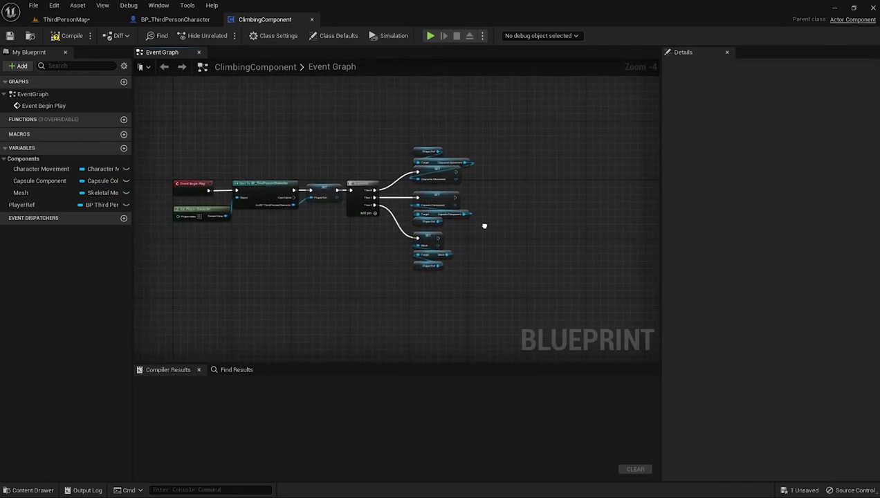
{"action": "scroll", "coordinate": [413, 237], "scroll_direction": "up", "scroll_amount": 3}
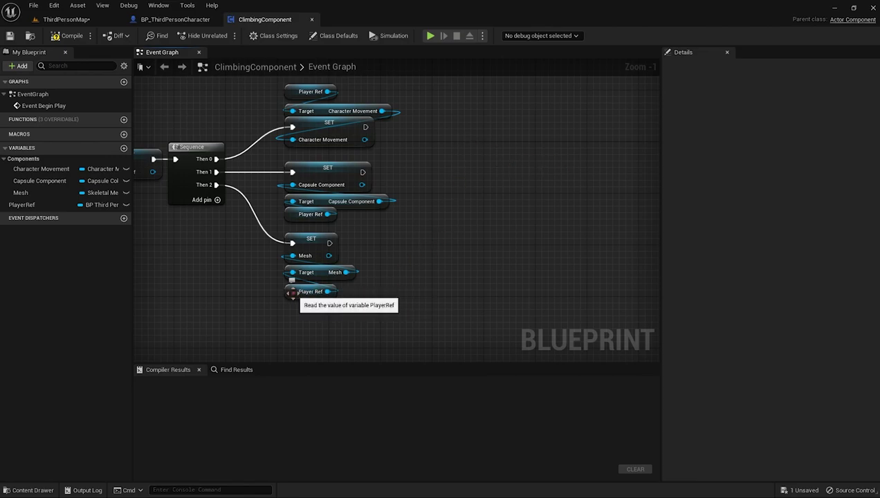
Add a Get Anim Instance node and delete the unneeded Player Ref and Mesh getters
{"action": "mouse_move", "coordinate": [302, 301]}
{"action": "left_mouse_down"}
{"action": "mouse_move", "coordinate": [431, 283]}
{"action": "mouse_move", "coordinate": [427, 300]}
{"action": "mouse_move", "coordinate": [417, 296]}
{"action": "left_mouse_up"}
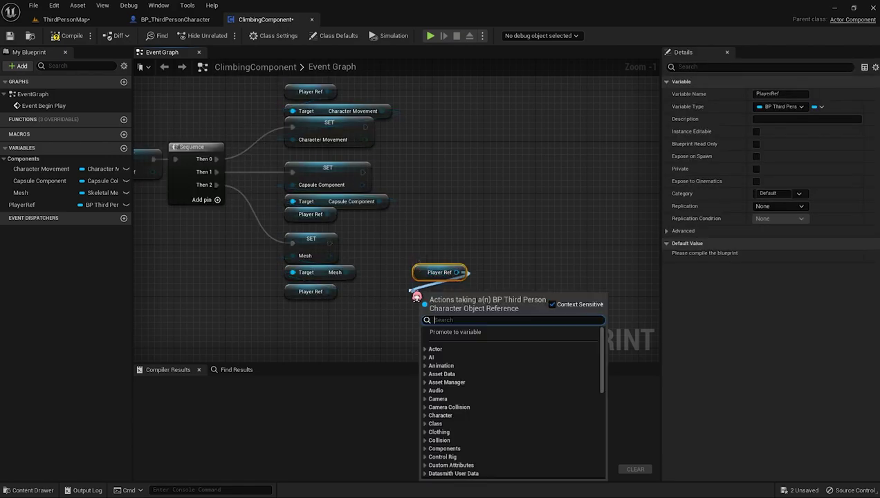
{"action": "type", "text": "get anim ins"}
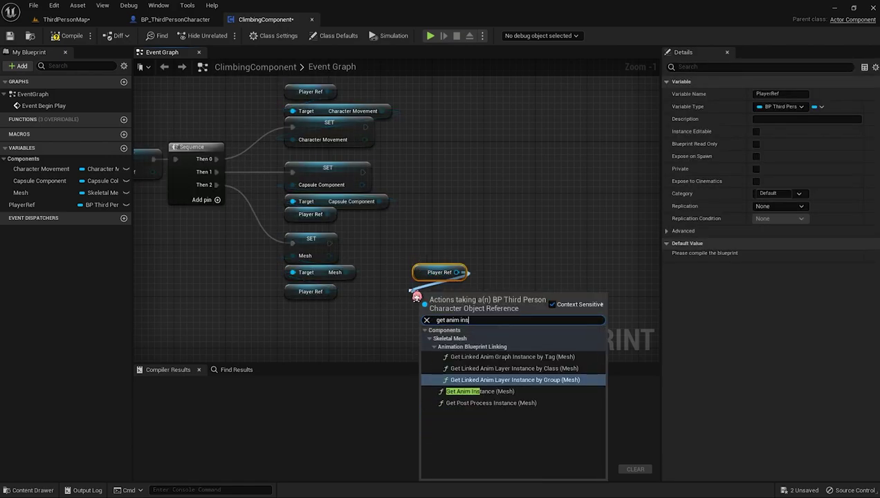
{"action": "type", "text": "nce"}
{"action": "key", "text": "Return"}
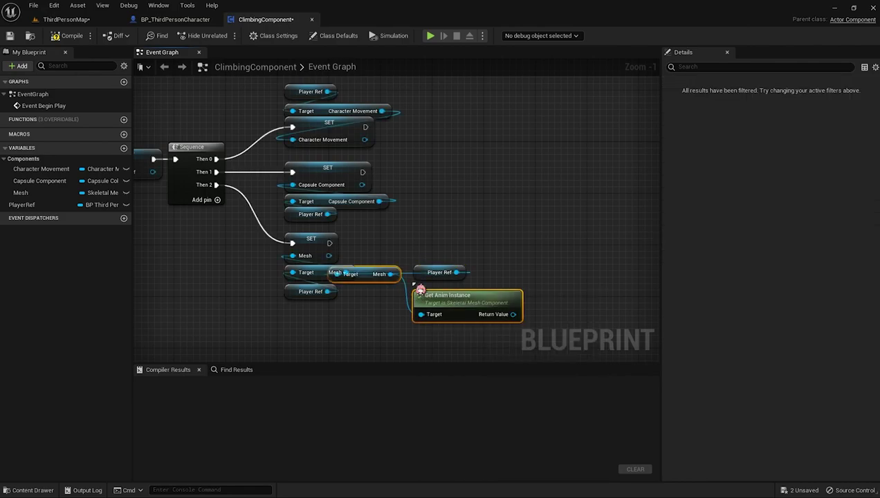
{"action": "left_click_drag", "start_coordinate": [416, 274], "coordinate": [441, 254]}
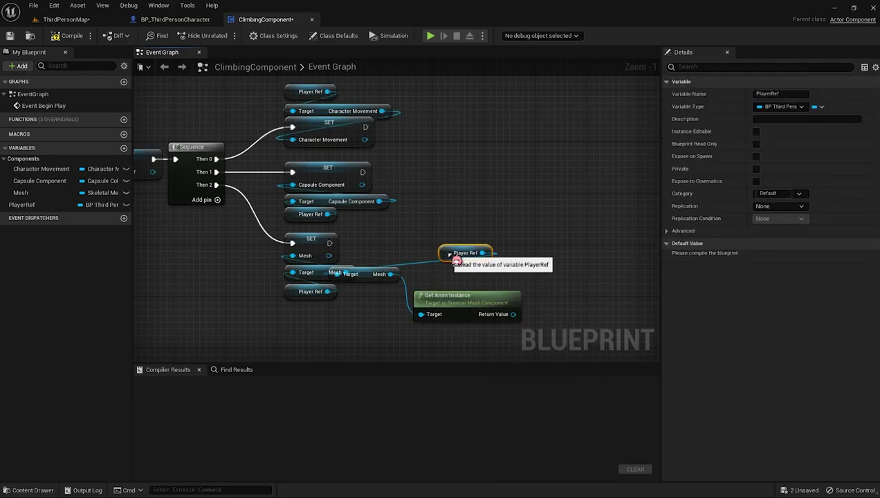
{"action": "key", "text": "Delete"}
{"action": "left_click", "coordinate": [388, 274]}
{"action": "key", "text": "Delete"}
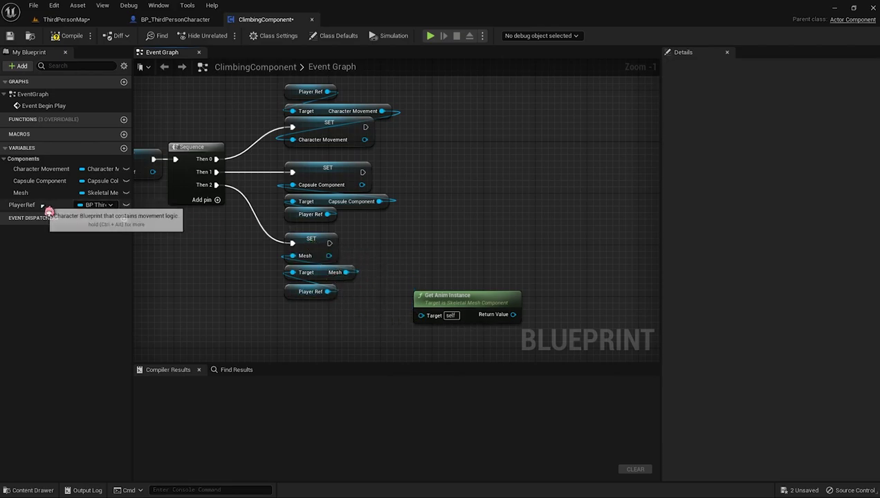
Plug a Mesh variable getter into Get Anim Instance's target and move both nodes left
{"action": "mouse_move", "coordinate": [21, 193]}
{"action": "left_mouse_down", "text": "ctrl"}
{"action": "mouse_move", "coordinate": [318, 315]}
{"action": "mouse_move", "coordinate": [421, 315]}
{"action": "left_mouse_up", "text": "ctrl"}
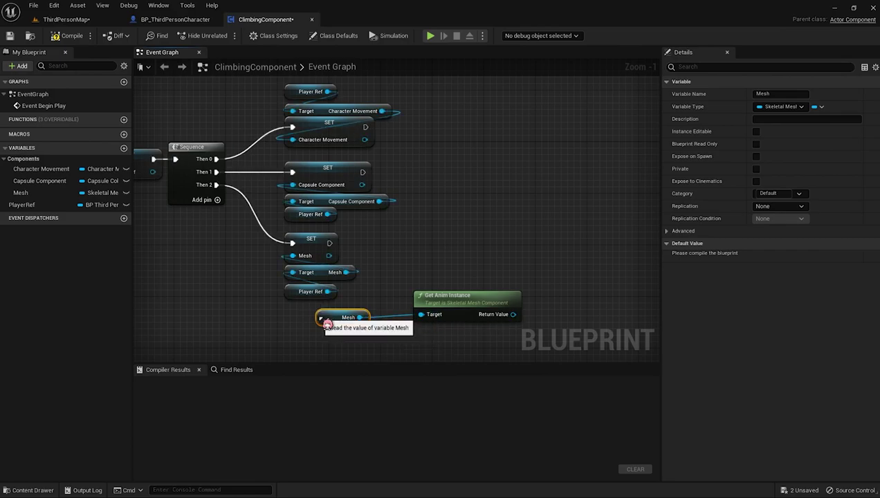
{"action": "left_click_drag", "start_coordinate": [325, 317], "coordinate": [423, 285]}
{"action": "left_click_drag", "start_coordinate": [414, 250], "coordinate": [463, 333]}
{"action": "right_click_drag", "start_coordinate": [467, 337], "coordinate": [548, 183]}
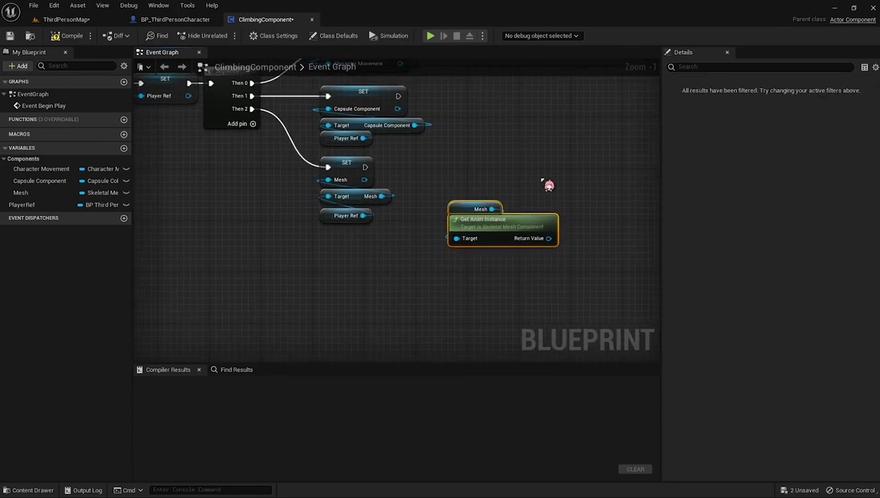
{"action": "mouse_move", "coordinate": [510, 236]}
{"action": "left_mouse_down"}
{"action": "mouse_move", "coordinate": [279, 270]}
{"action": "mouse_move", "coordinate": [348, 280]}
{"action": "left_mouse_up"}
Promote Get Anim Instance's Return Value to a new AnimRef variable and arrange its SET node
{"action": "left_click", "coordinate": [388, 257]}
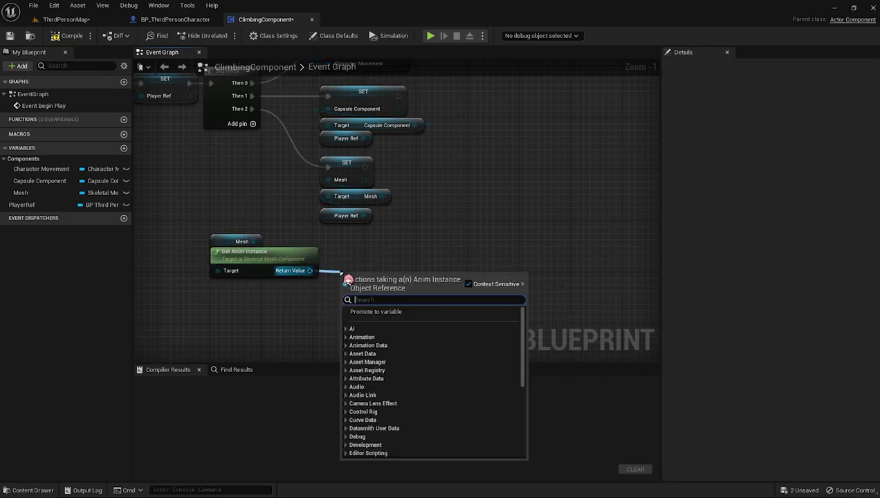
{"action": "key", "text": "Escape"}
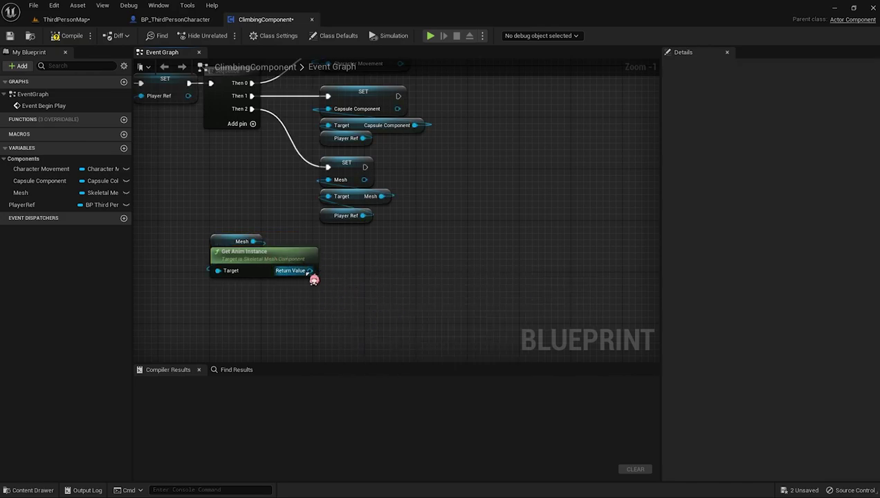
{"action": "right_click", "coordinate": [309, 271]}
{"action": "left_click", "coordinate": [315, 292]}
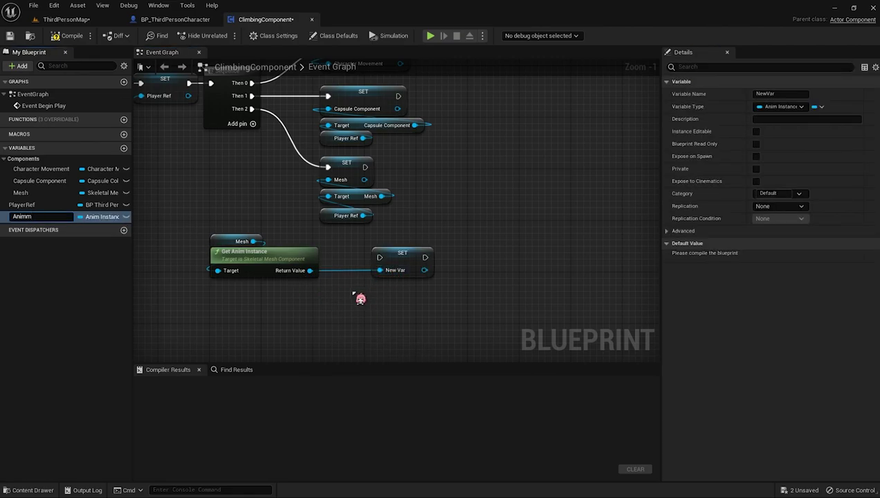
{"action": "type", "text": "f"}
{"action": "key", "text": "Return"}
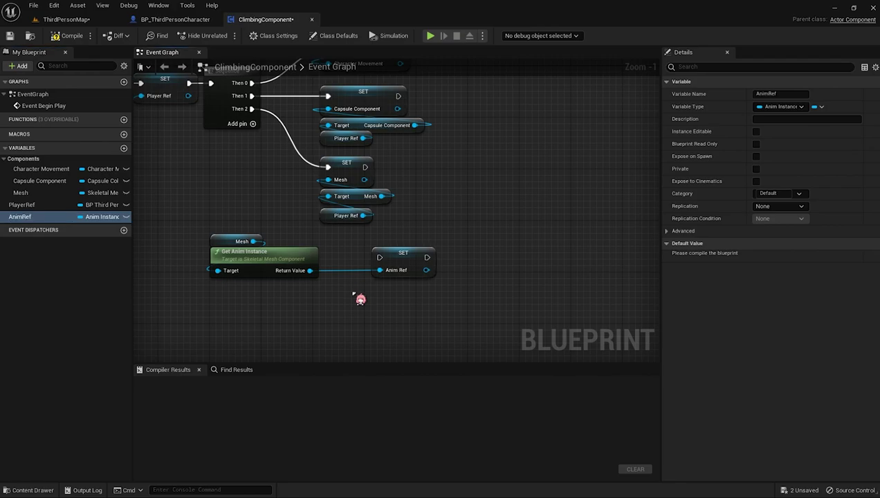
{"action": "left_click_drag", "start_coordinate": [413, 258], "coordinate": [367, 258]}
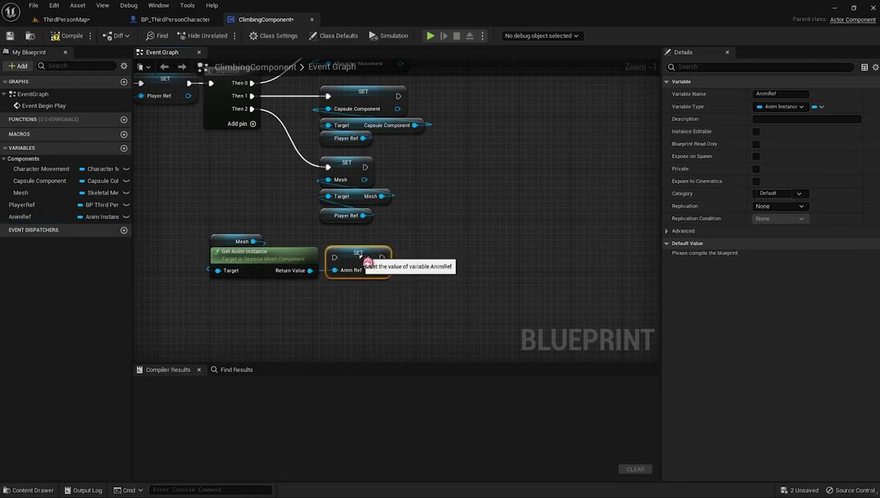
{"action": "left_click", "coordinate": [250, 253]}
{"action": "left_click_drag", "start_coordinate": [251, 253], "coordinate": [309, 285]}
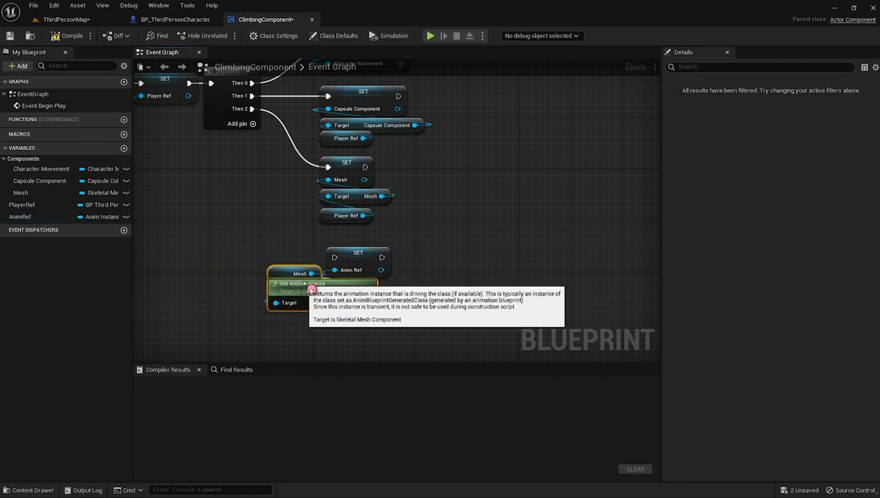
{"action": "left_click", "coordinate": [281, 208]}
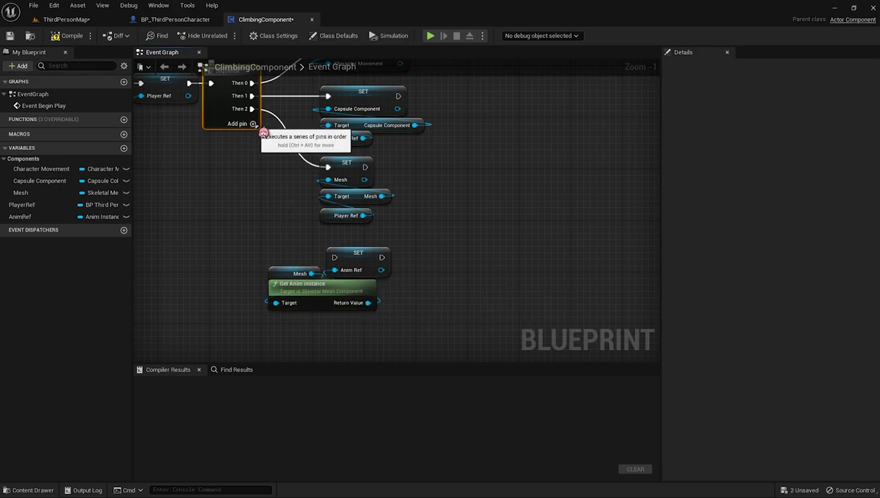
Add a Then 3 output to the Sequence, wire it to SET AnimRef, and align the AnimRef nodes
{"action": "left_click", "coordinate": [253, 123]}
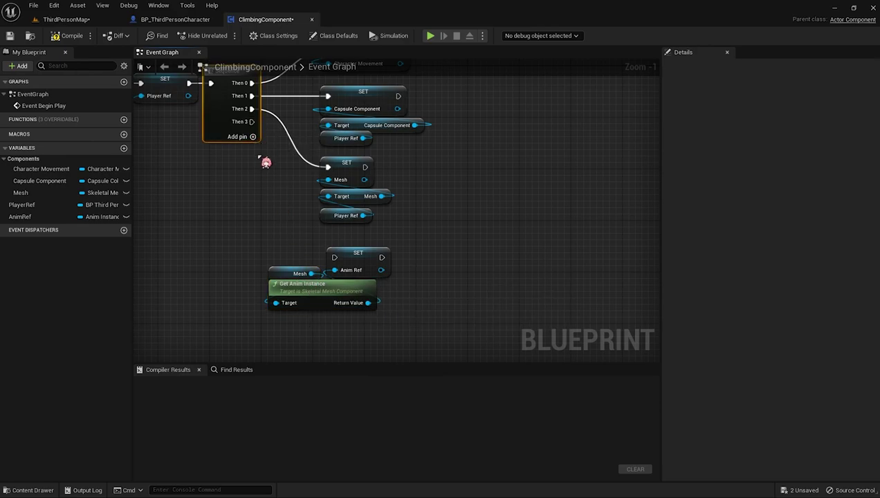
{"action": "left_click_drag", "start_coordinate": [251, 121], "coordinate": [335, 257]}
{"action": "left_click_drag", "start_coordinate": [187, 229], "coordinate": [345, 303]}
{"action": "left_click", "coordinate": [358, 258], "text": "shift"}
{"action": "left_click_drag", "start_coordinate": [358, 257], "coordinate": [351, 250]}
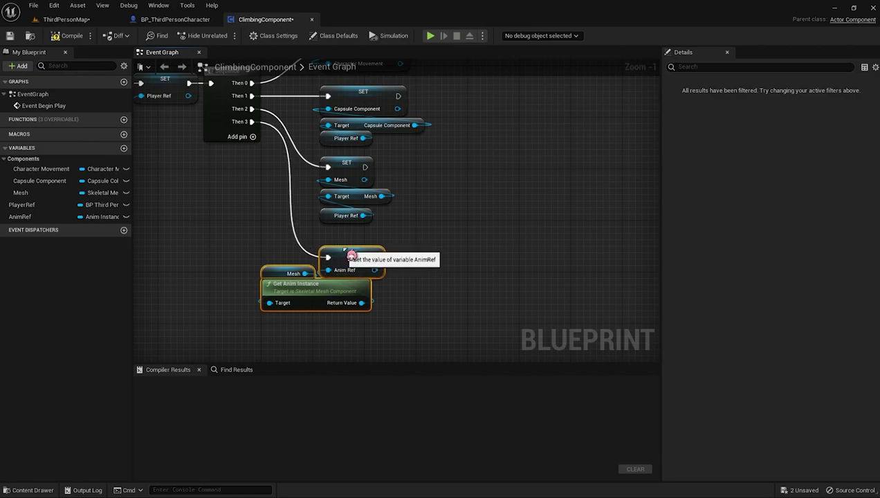
{"action": "left_click", "coordinate": [250, 221]}
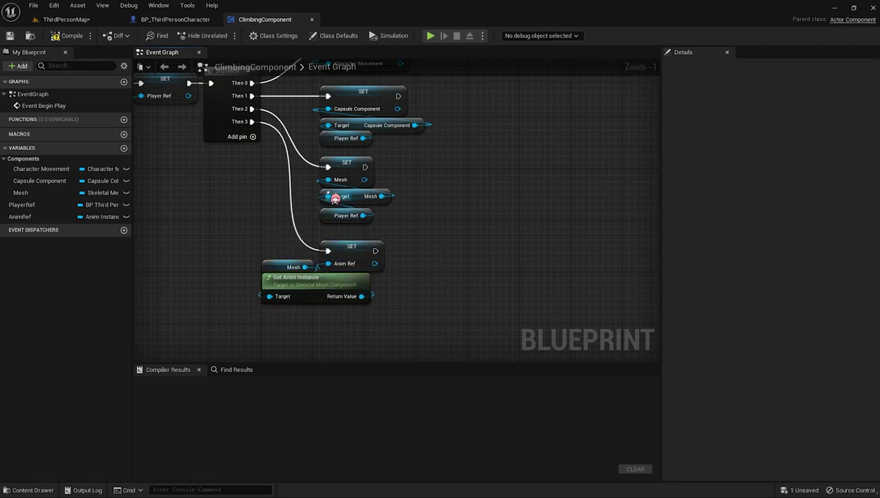
{"action": "scroll", "coordinate": [336, 197], "scroll_direction": "down", "scroll_amount": 4}
{"action": "right_click_drag", "start_coordinate": [281, 206], "coordinate": [326, 241]}
Wrap all Begin Play nodes in a comment titled Initializing Player Components
{"action": "left_click_drag", "start_coordinate": [169, 111], "coordinate": [481, 307]}
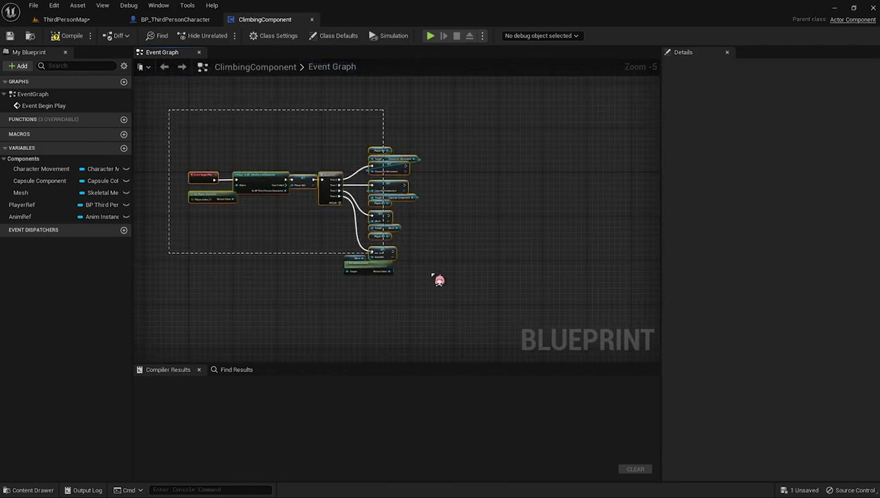
{"action": "key", "text": "c"}
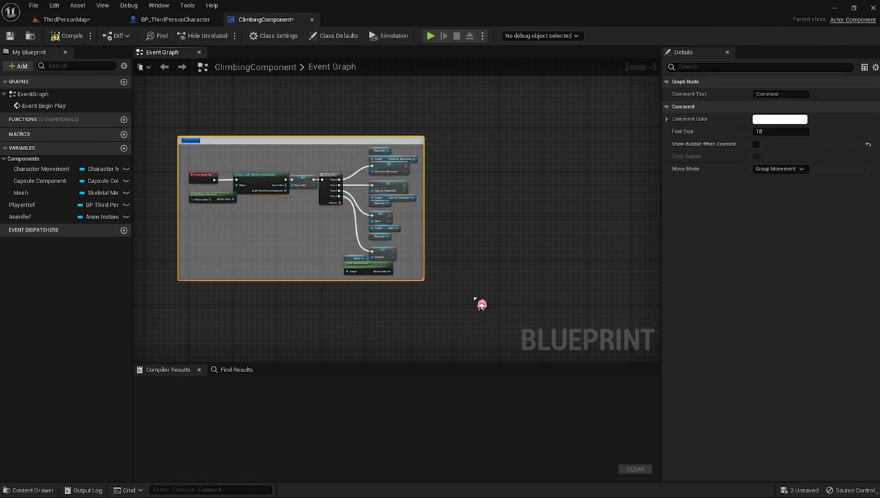
{"action": "scroll", "coordinate": [174, 128], "scroll_direction": "up", "scroll_amount": 4}
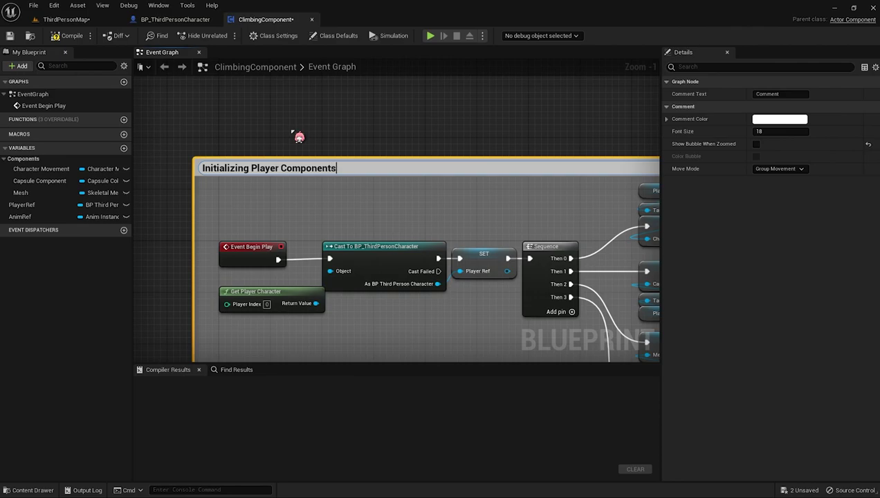
{"action": "key", "text": "Return"}
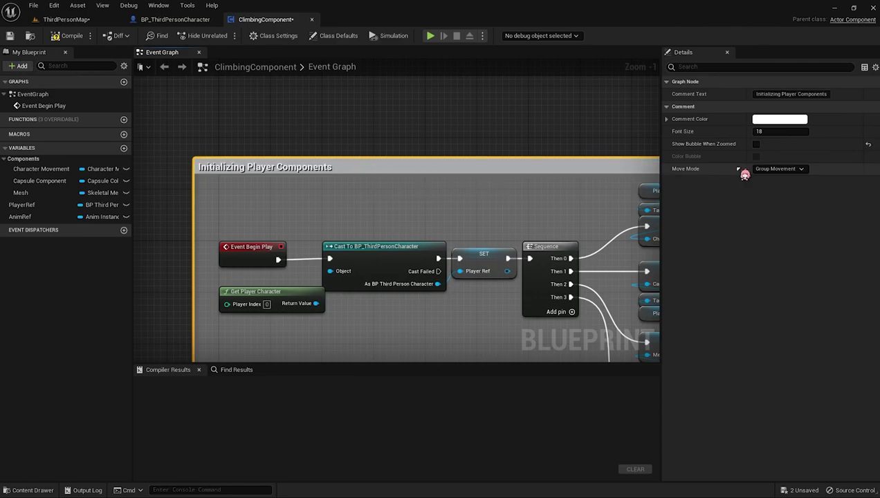
Enable Show Bubble When Zoomed and set the comment colour to black
{"action": "left_click", "coordinate": [756, 144]}
{"action": "scroll", "coordinate": [405, 156], "scroll_direction": "down", "scroll_amount": 6}
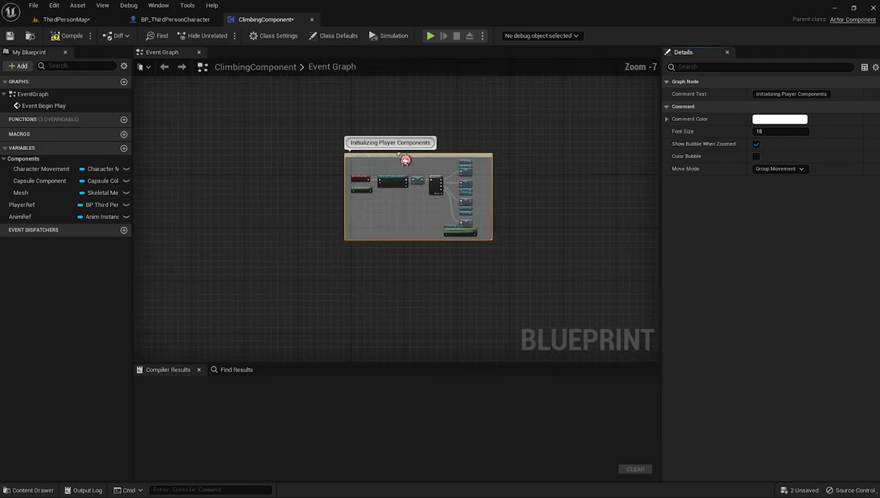
{"action": "left_click", "coordinate": [796, 119]}
{"action": "left_click_drag", "start_coordinate": [724, 221], "coordinate": [725, 246]}
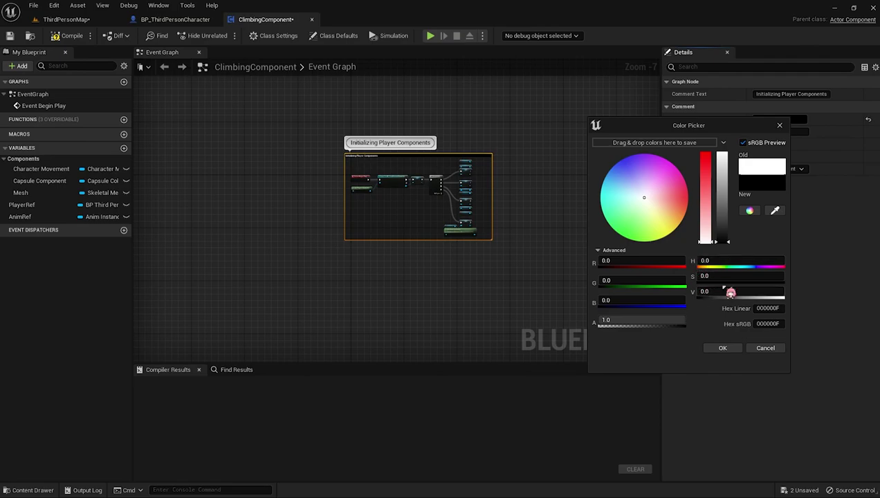
{"action": "left_click_drag", "start_coordinate": [750, 181], "coordinate": [751, 180]}
{"action": "left_click_drag", "start_coordinate": [658, 146], "coordinate": [658, 144]}
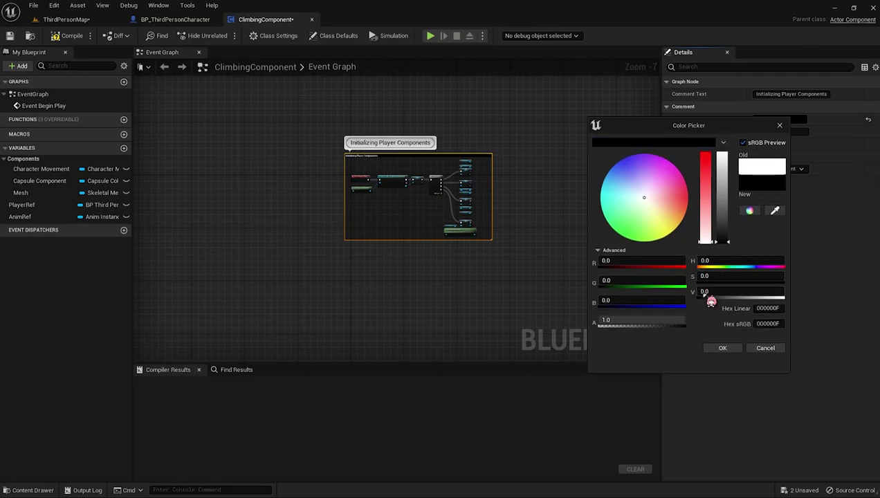
{"action": "left_click", "coordinate": [723, 348]}
Widen the comment box to fit all nodes and centre it in view
{"action": "scroll", "coordinate": [446, 234], "scroll_direction": "up", "scroll_amount": 3}
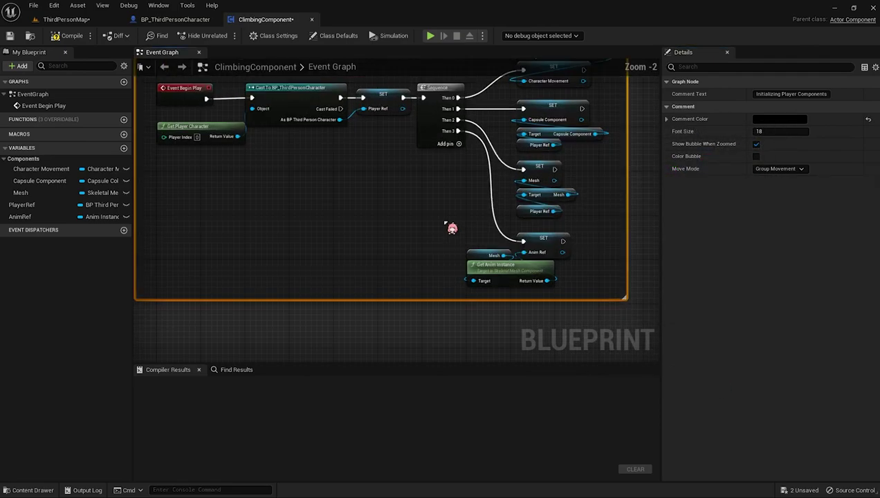
{"action": "scroll", "coordinate": [449, 228], "scroll_direction": "up", "scroll_amount": 2}
{"action": "right_click_drag", "start_coordinate": [323, 234], "coordinate": [292, 241]}
{"action": "left_click_drag", "start_coordinate": [486, 225], "coordinate": [584, 223]}
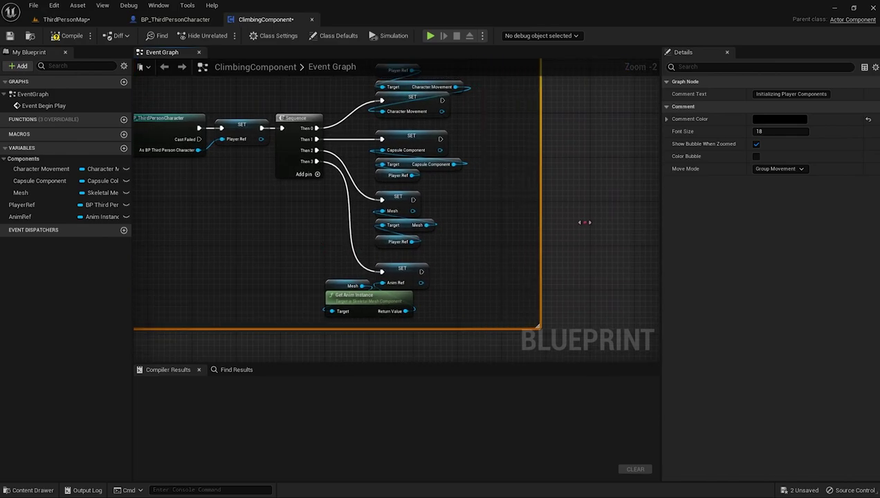
{"action": "scroll", "coordinate": [494, 256], "scroll_direction": "down", "scroll_amount": 4}
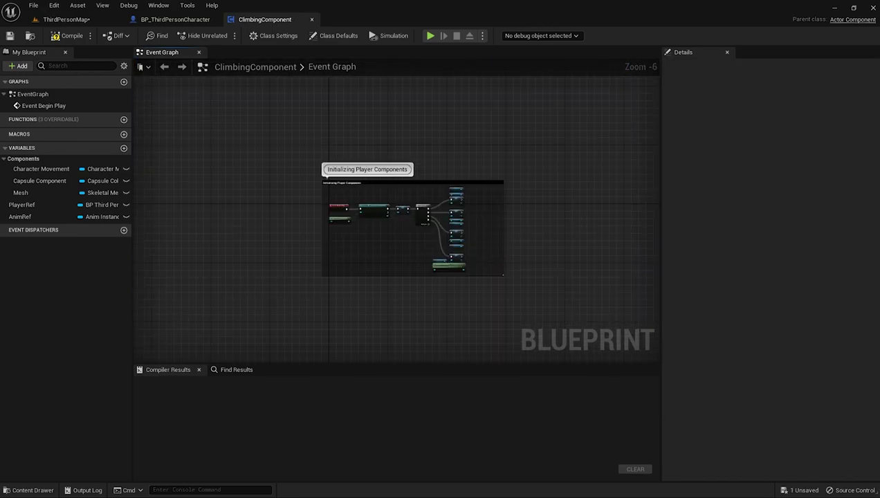
{"action": "right_click_drag", "start_coordinate": [493, 256], "coordinate": [438, 236]}
Compile ClimbingComponent and go to the BP_ThirdPersonCharacter event graph
{"action": "left_click", "coordinate": [69, 37]}
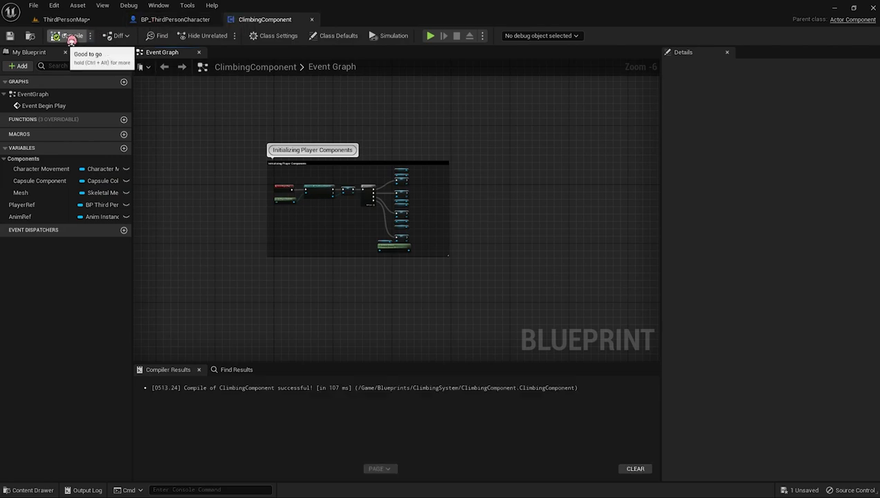
{"action": "left_click", "coordinate": [65, 19]}
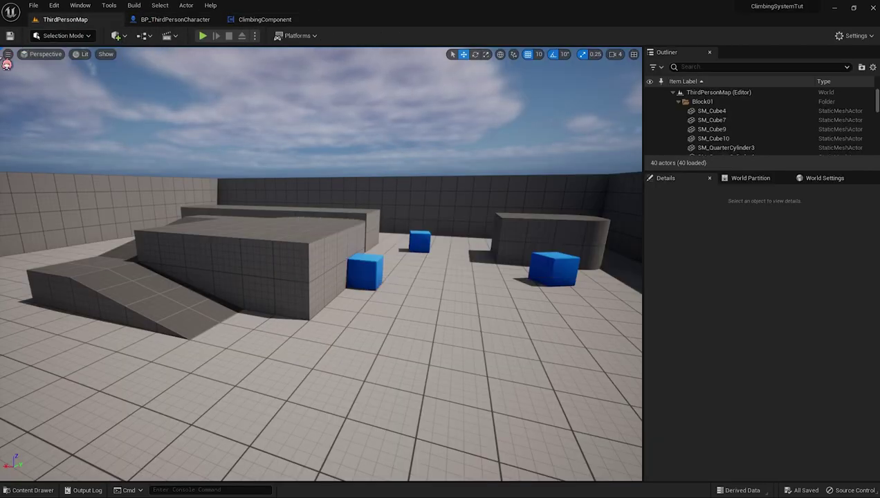
{"action": "left_click", "coordinate": [163, 20]}
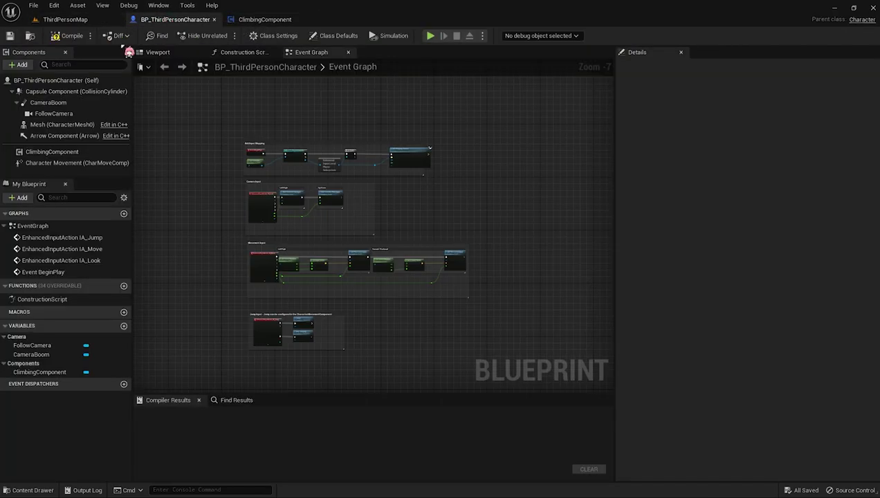
Add an Event Tick node in empty space below the input event groups
{"action": "scroll", "coordinate": [253, 277], "scroll_direction": "up", "scroll_amount": 3}
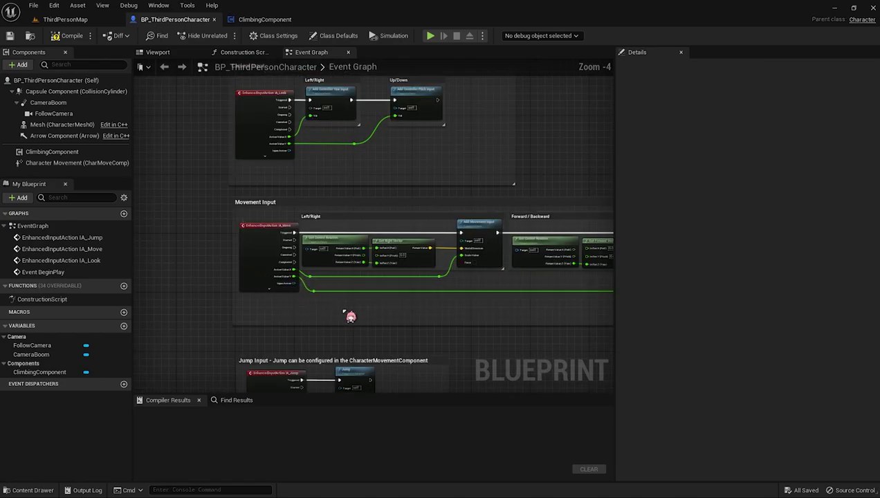
{"action": "scroll", "coordinate": [347, 314], "scroll_direction": "down", "scroll_amount": 4}
{"action": "scroll", "coordinate": [426, 245], "scroll_direction": "up", "scroll_amount": 3}
{"action": "mouse_move", "coordinate": [415, 225]}
{"action": "right_mouse_down"}
{"action": "mouse_move", "coordinate": [363, 305]}
{"action": "mouse_move", "coordinate": [322, 252]}
{"action": "right_mouse_up"}
{"action": "scroll", "coordinate": [238, 308], "scroll_direction": "up", "scroll_amount": 5}
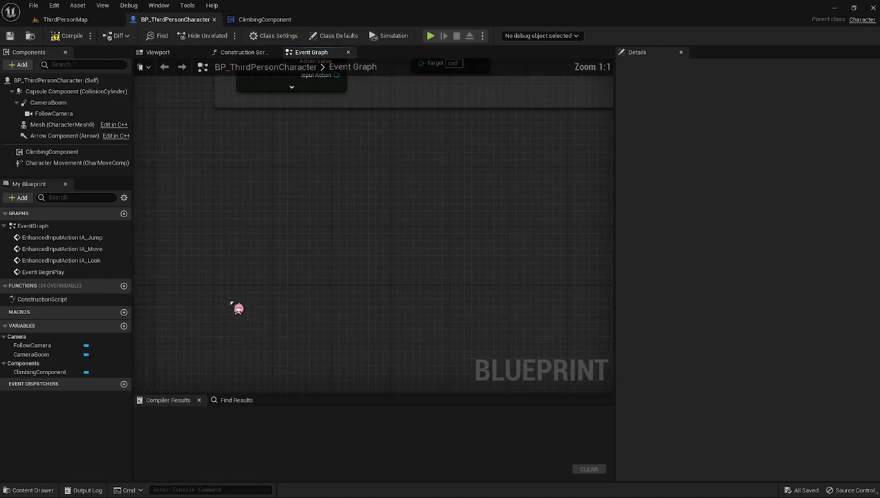
{"action": "right_click", "coordinate": [234, 221]}
{"action": "type", "text": "ev"}
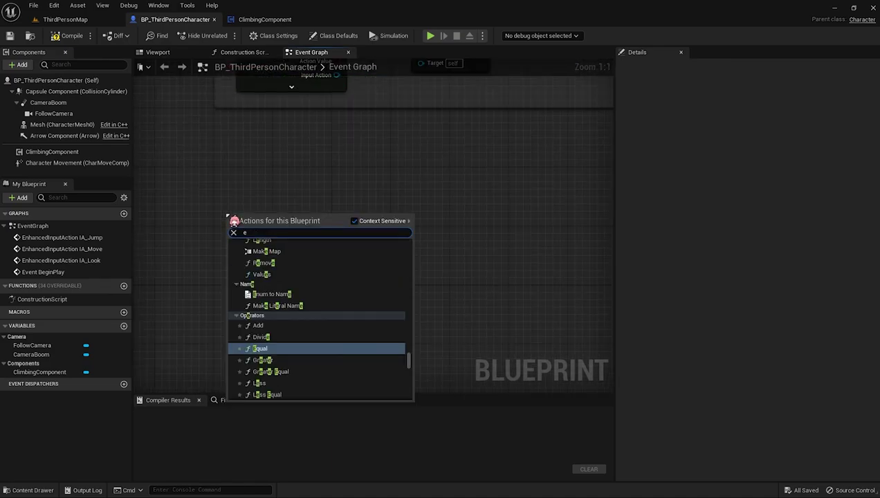
{"action": "type", "text": "e"}
{"action": "left_click", "coordinate": [284, 330]}
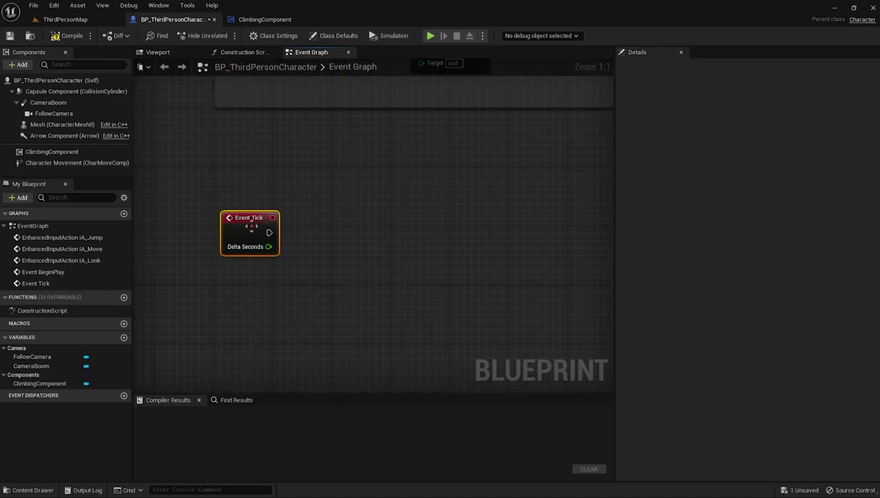
{"action": "left_click", "coordinate": [303, 222]}
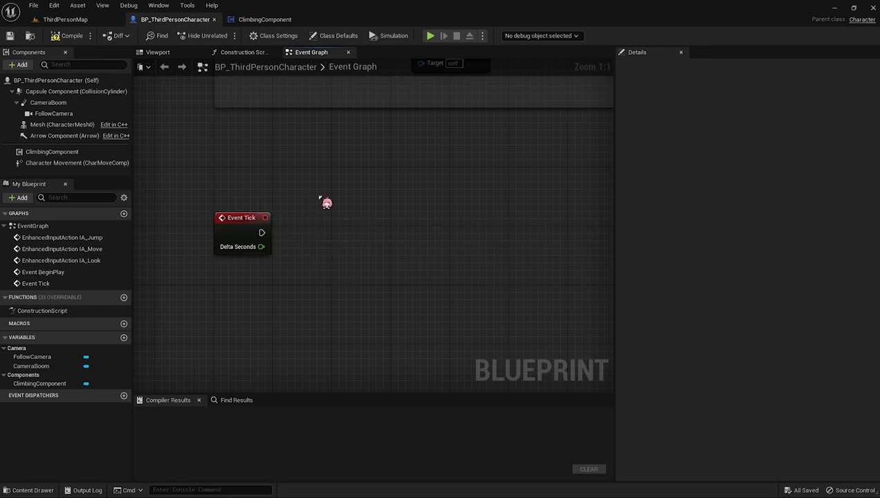
Compile the character blueprint and create an Enum subfolder inside Blueprints
{"action": "left_click", "coordinate": [69, 36]}
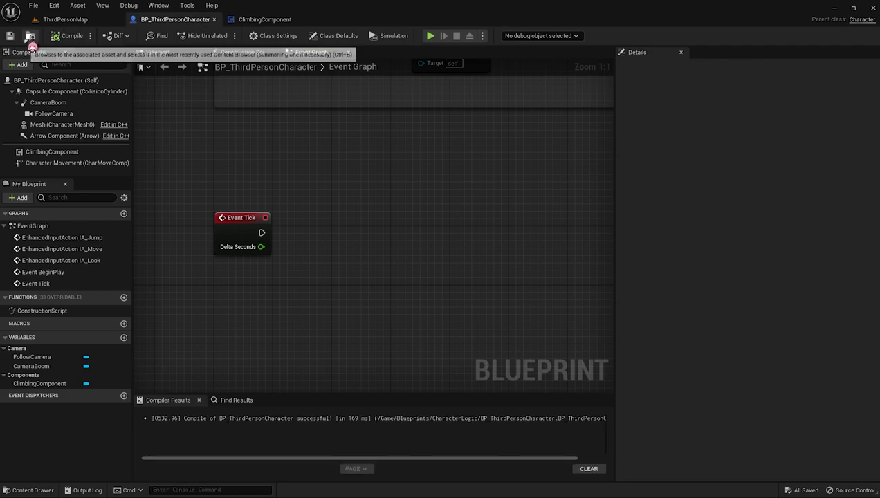
{"action": "key", "text": "ctrl+space"}
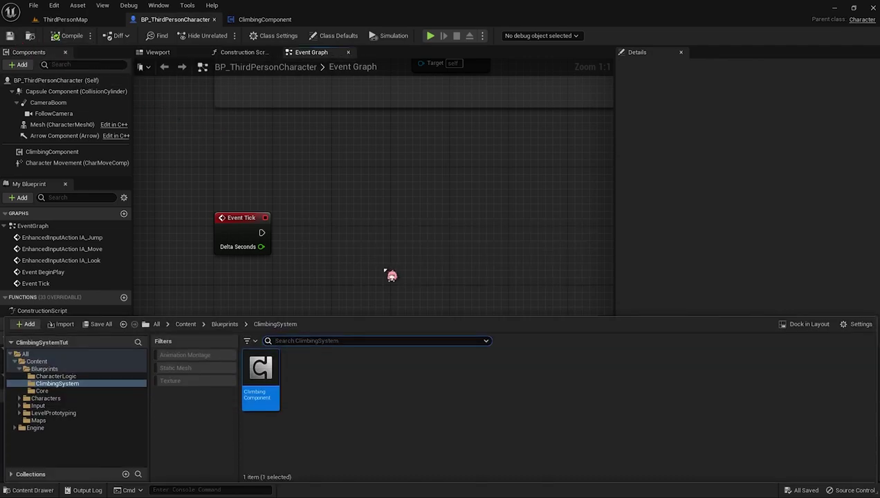
{"action": "left_click", "coordinate": [225, 323]}
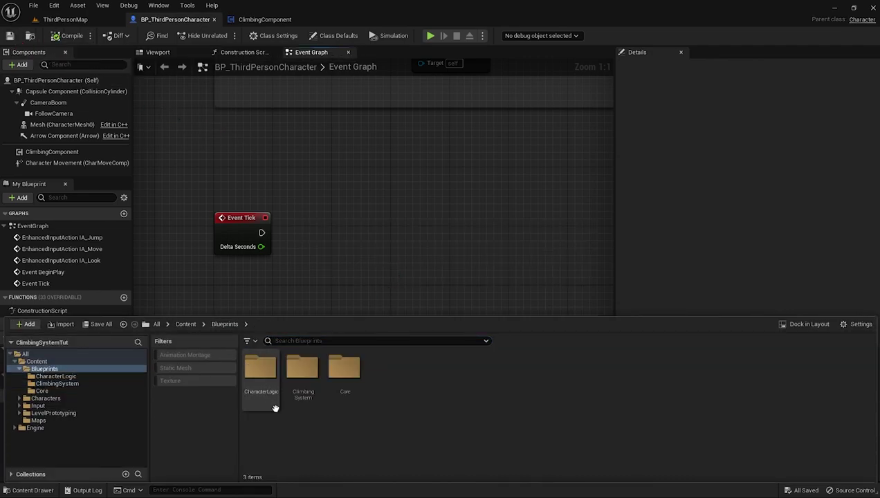
{"action": "right_click", "coordinate": [295, 435]}
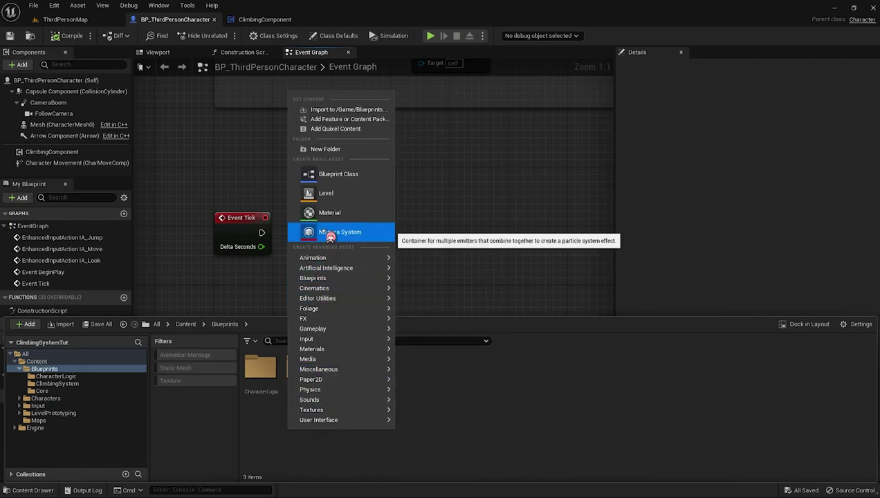
{"action": "mouse_move", "coordinate": [346, 279]}
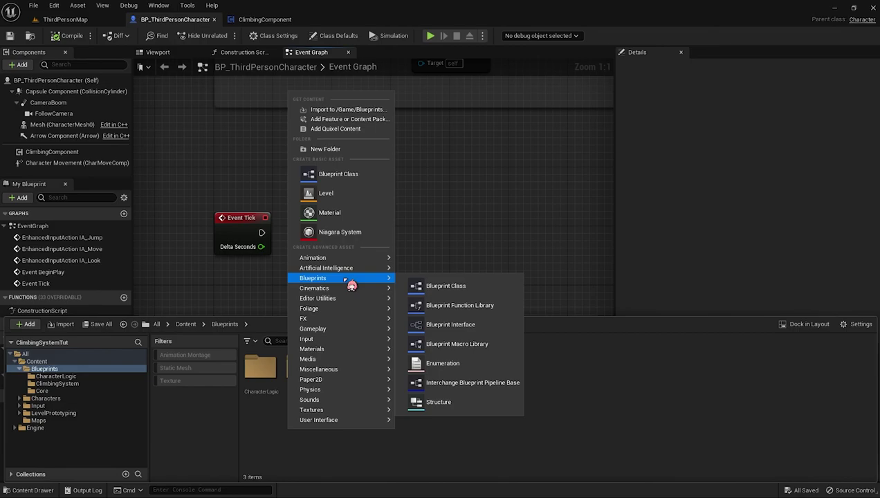
{"action": "left_click", "coordinate": [334, 150]}
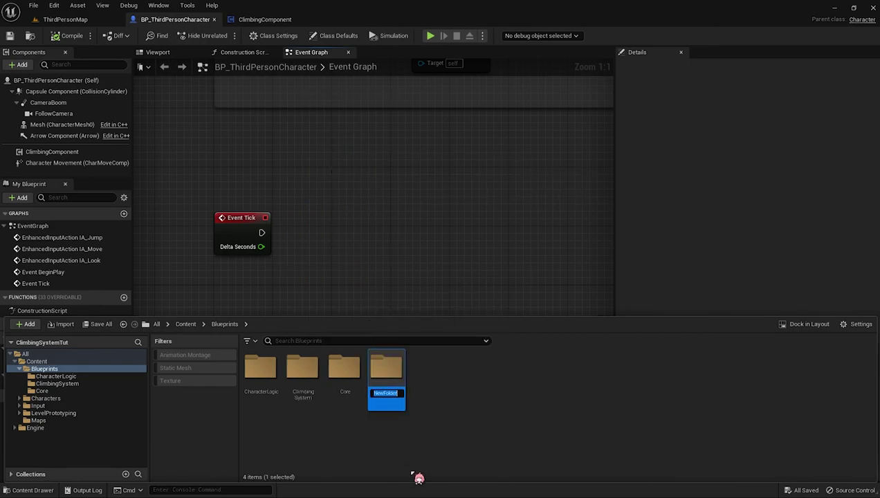
{"action": "type", "text": "I"}
{"action": "key", "text": "Return"}
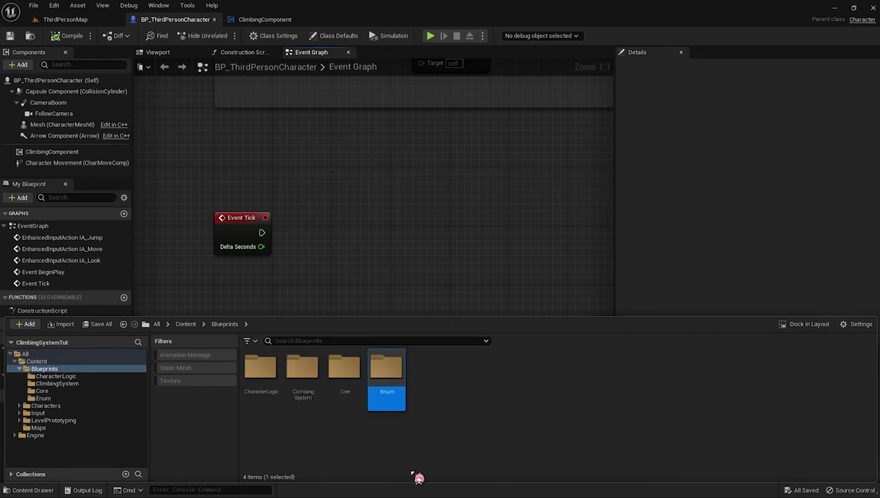
{"action": "key", "text": "Return"}
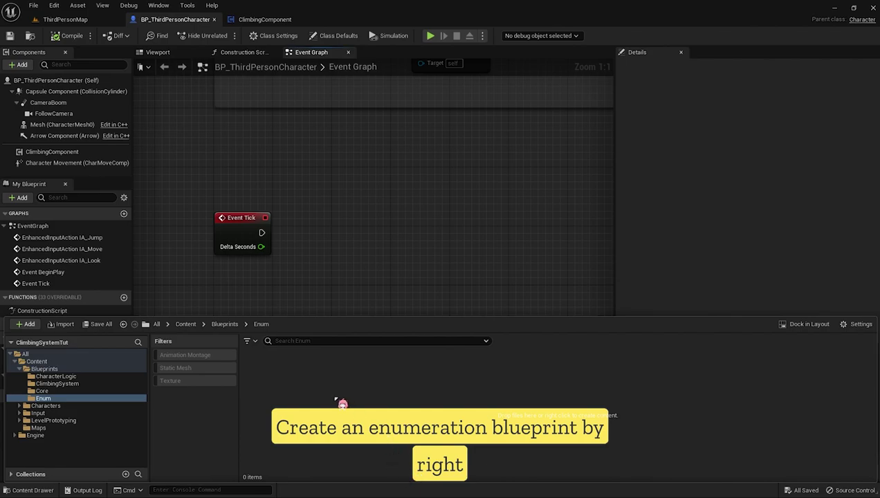
Create an enumeration named BPE_MovementMode in the Enum folder and save it
{"action": "right_click", "coordinate": [342, 401]}
{"action": "mouse_move", "coordinate": [414, 263]}
{"action": "mouse_move", "coordinate": [397, 247]}
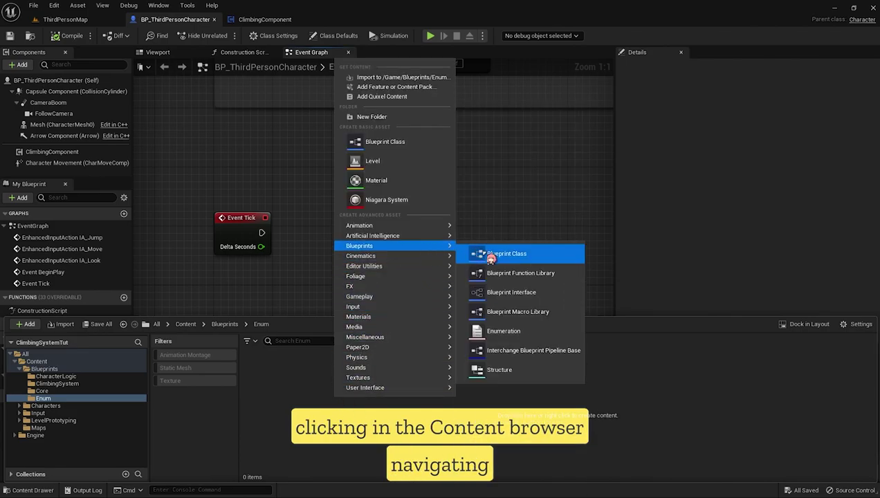
{"action": "left_click", "coordinate": [532, 338]}
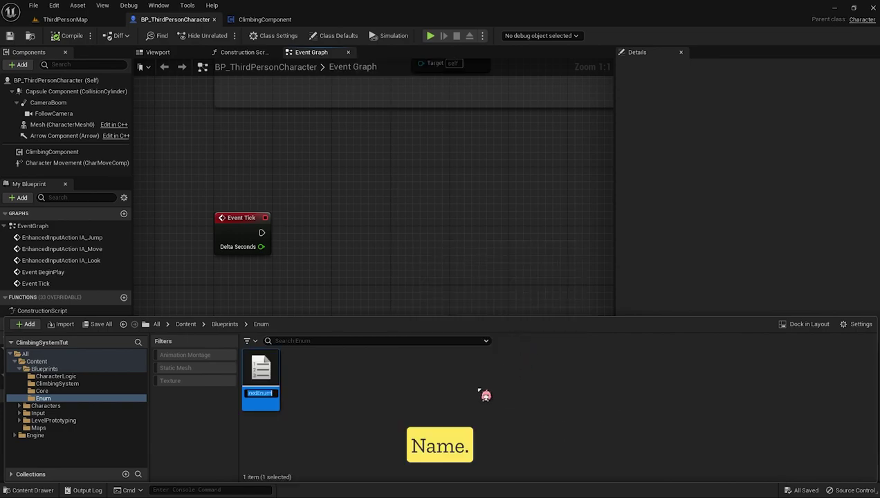
{"action": "type", "text": "BPE_MovementMode"}
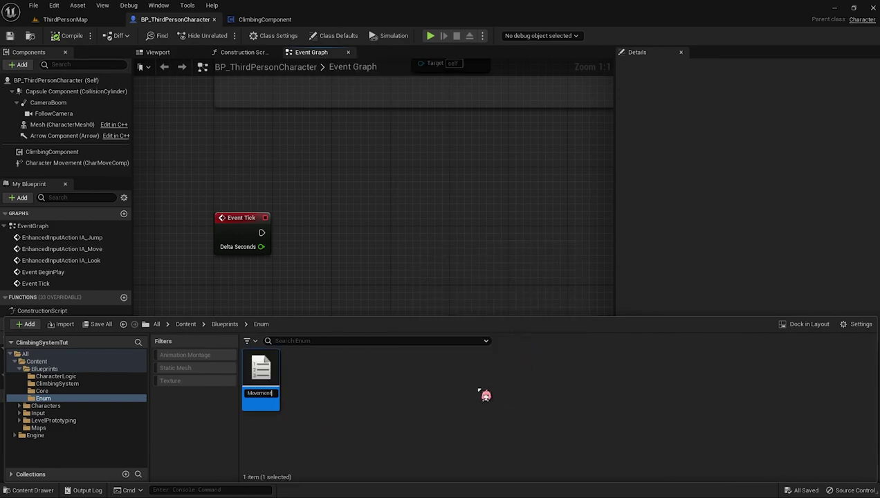
{"action": "key", "text": "Return"}
{"action": "key", "text": "ctrl+s"}
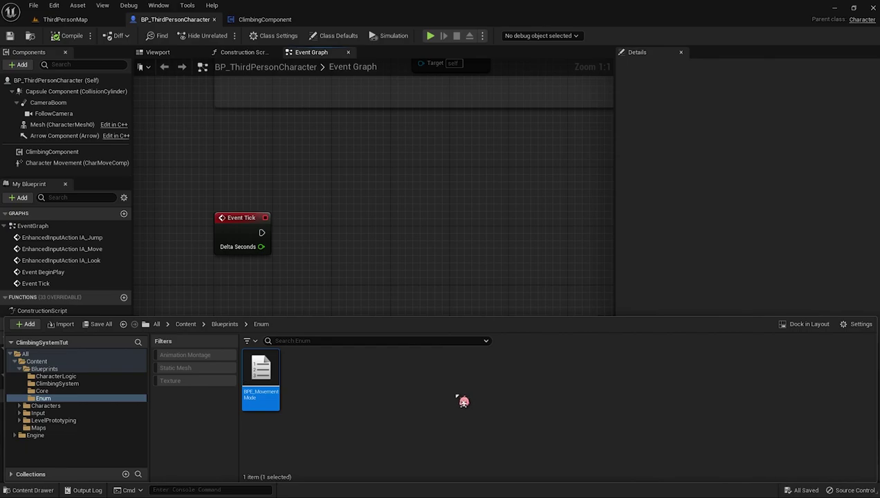
Open BPE_MovementMode, add enumerators, and name the first two Walking and OnLedge
{"action": "double_click", "coordinate": [270, 372]}
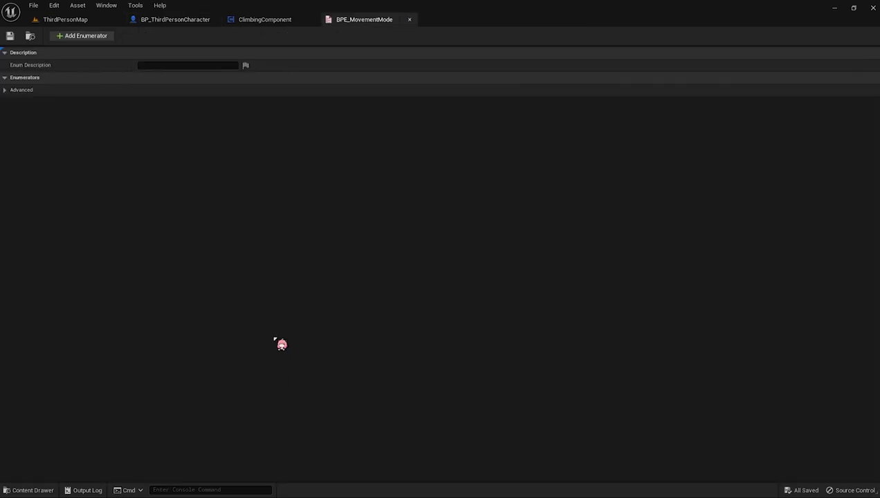
{"action": "left_click", "coordinate": [80, 40]}
{"action": "left_click", "coordinate": [82, 38]}
{"action": "left_click", "coordinate": [81, 38]}
{"action": "left_click", "coordinate": [82, 38]}
{"action": "left_click", "coordinate": [81, 38]}
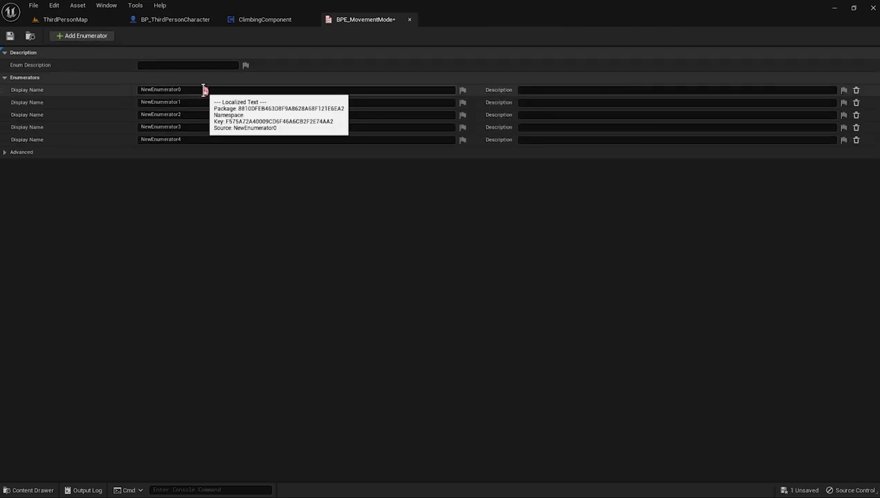
{"action": "left_click", "coordinate": [164, 89]}
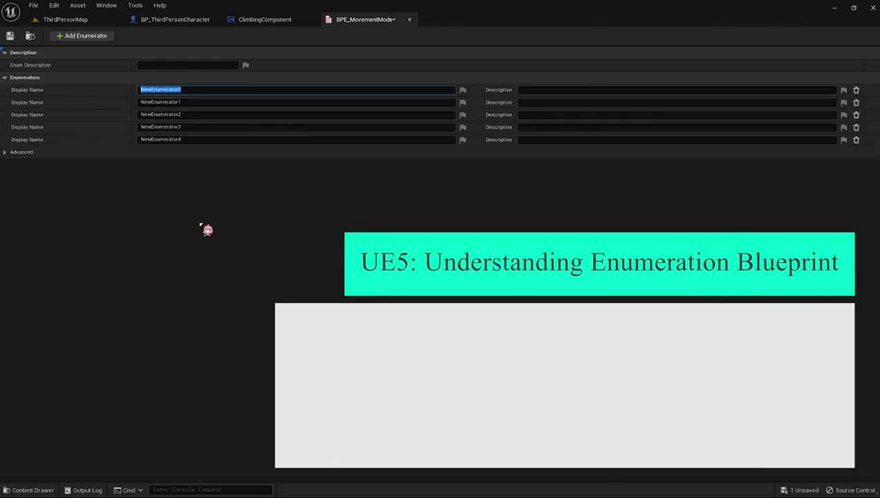
{"action": "type", "text": "Walking"}
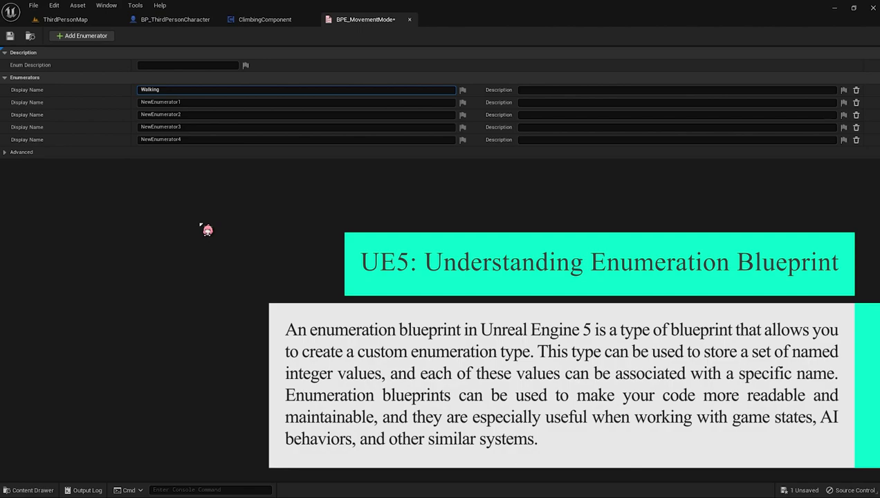
{"action": "key", "text": "Return"}
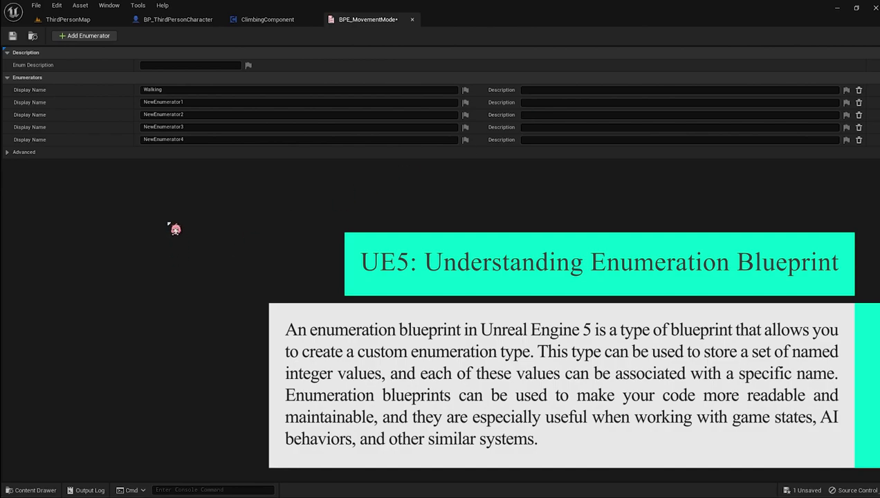
{"action": "left_click", "coordinate": [199, 105]}
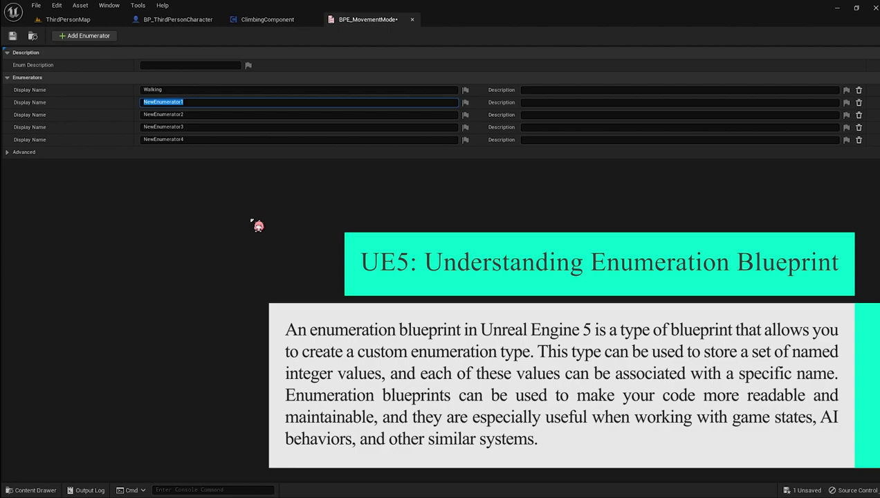
{"action": "type", "text": "OnLedge"}
{"action": "key", "text": "Return"}
Name the next enumerators OnBeam, Hanging and Jumping, and add a sixth entry
{"action": "left_click", "coordinate": [196, 115]}
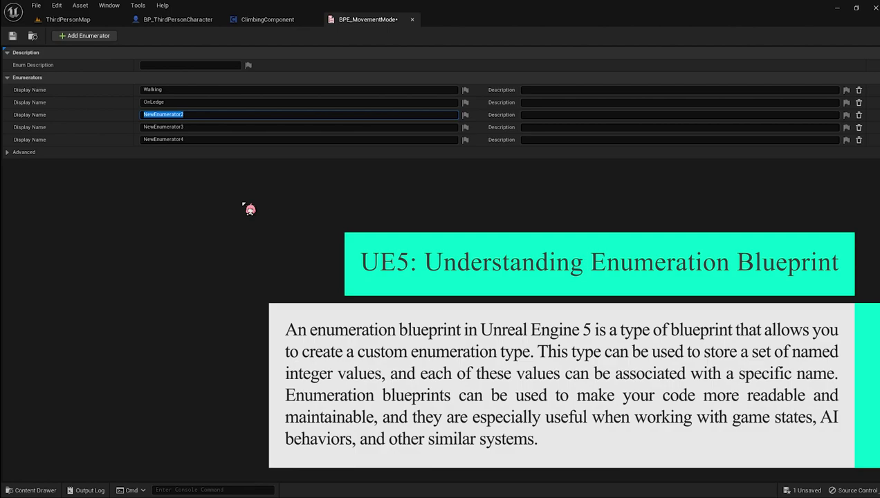
{"action": "type", "text": "OnBeam"}
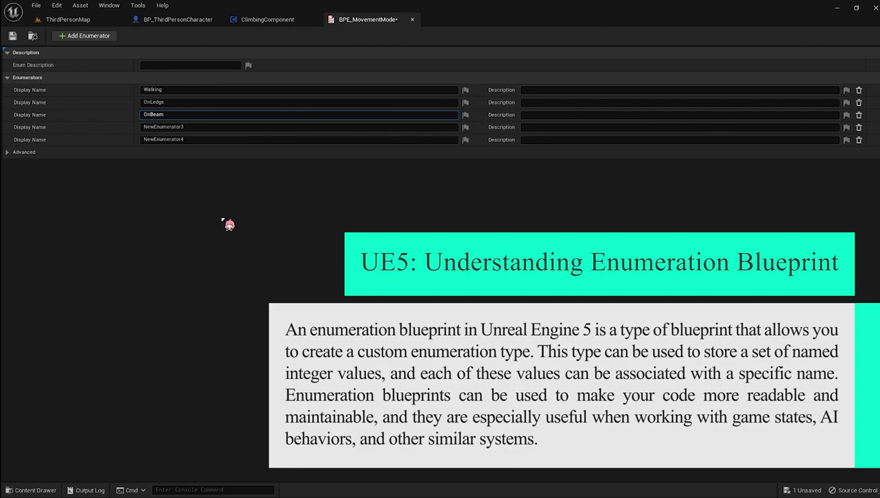
{"action": "left_click", "coordinate": [195, 129]}
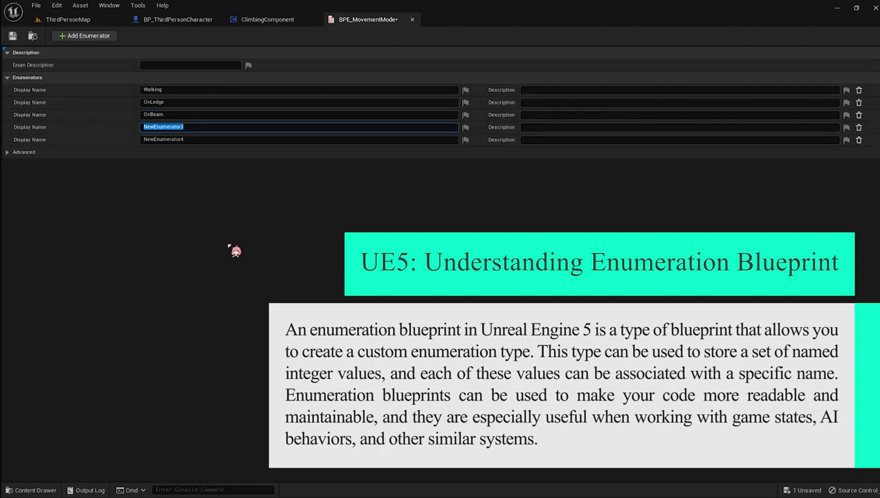
{"action": "type", "text": "Hanging"}
{"action": "key", "text": "Return"}
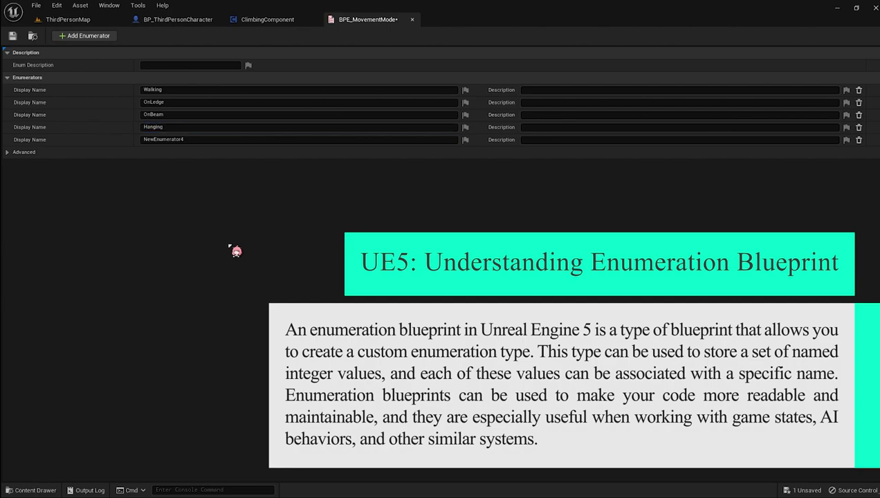
{"action": "left_click", "coordinate": [210, 139]}
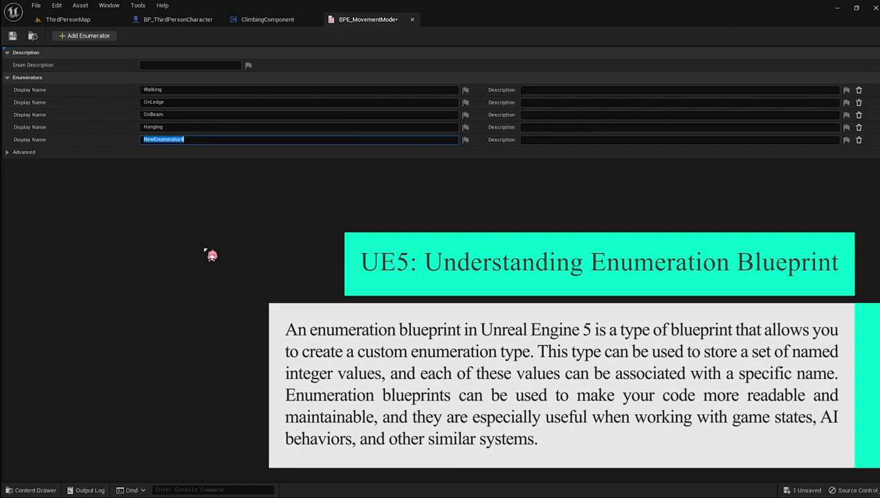
{"action": "type", "text": "Jumping"}
{"action": "key", "text": "Return"}
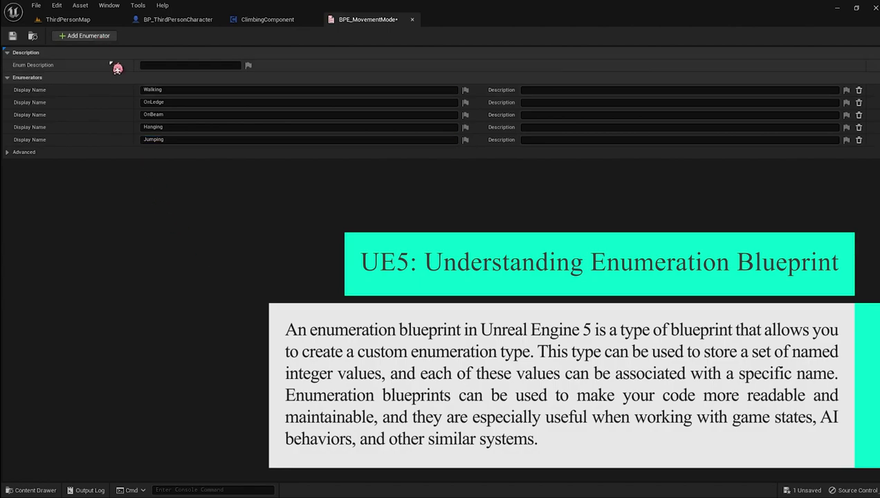
{"action": "left_click", "coordinate": [100, 39]}
{"action": "left_click", "coordinate": [188, 151]}
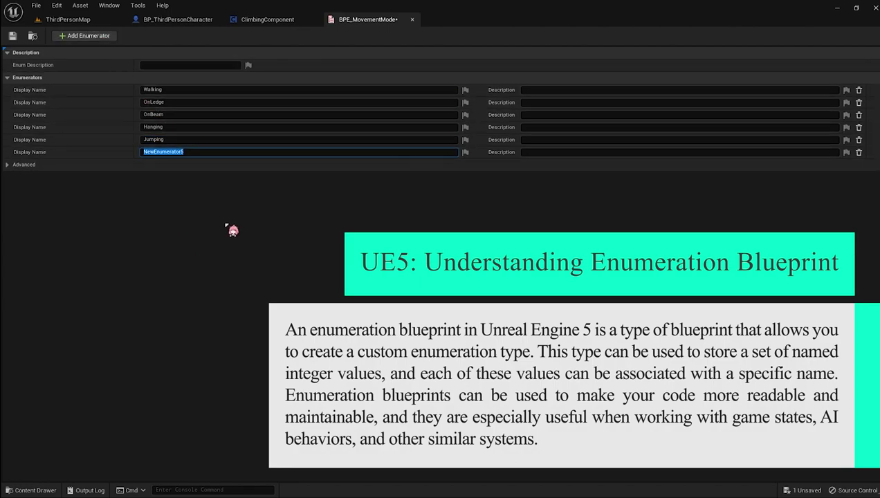
Add enumerators named Falling, Flying, Mantelling and Vault
{"action": "type", "text": "Falling"}
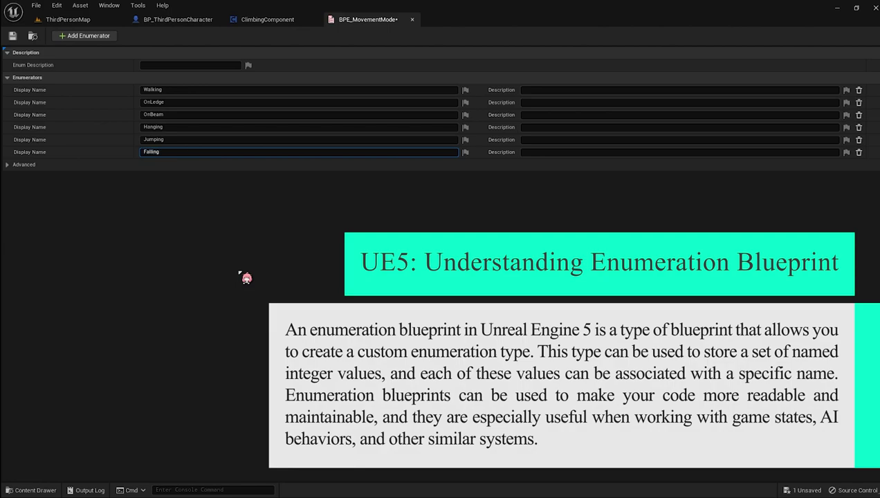
{"action": "key", "text": "Return"}
{"action": "left_click", "coordinate": [89, 37]}
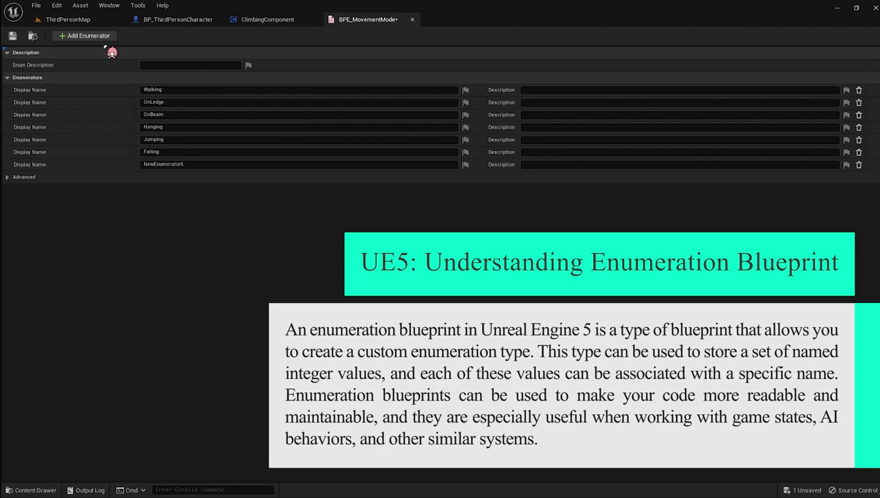
{"action": "left_click", "coordinate": [211, 165]}
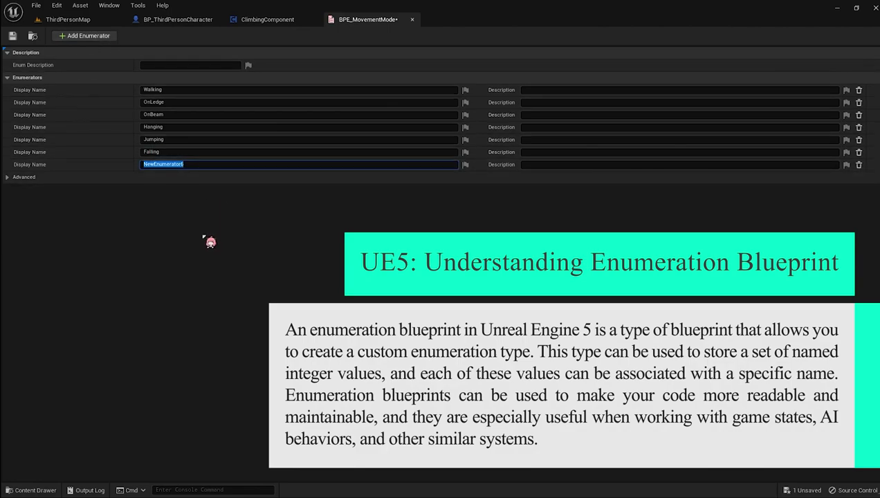
{"action": "type", "text": "Flying"}
{"action": "left_click", "coordinate": [111, 36]}
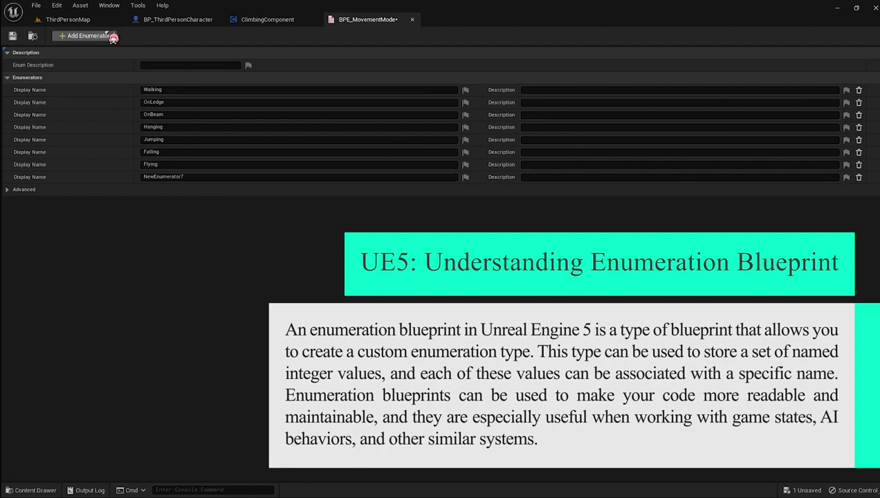
{"action": "left_click", "coordinate": [208, 177]}
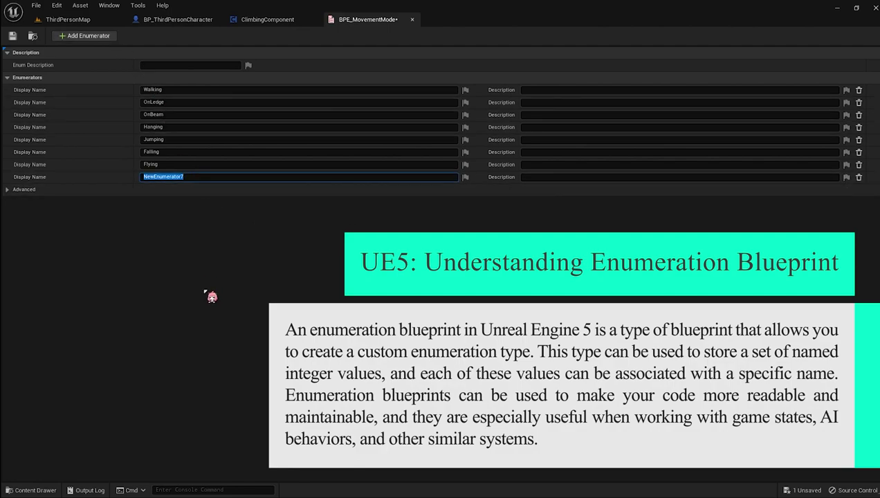
{"action": "type", "text": "Mantelling"}
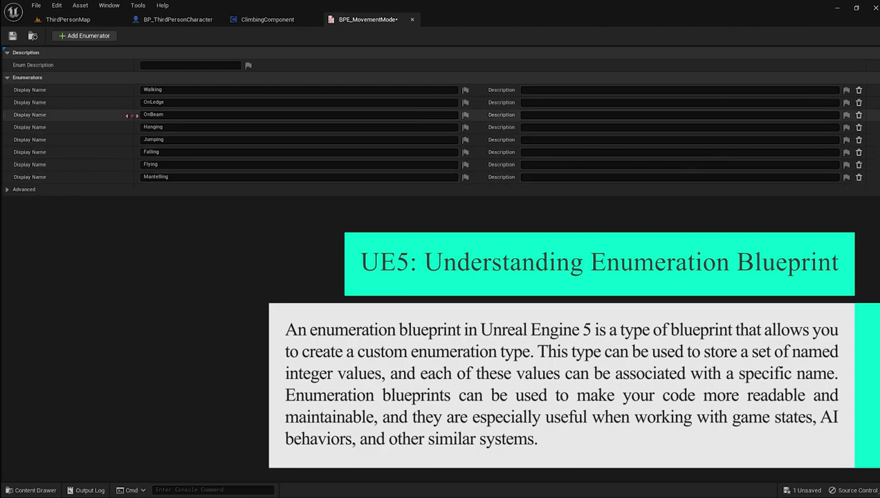
{"action": "left_click", "coordinate": [109, 36]}
{"action": "left_click", "coordinate": [206, 190]}
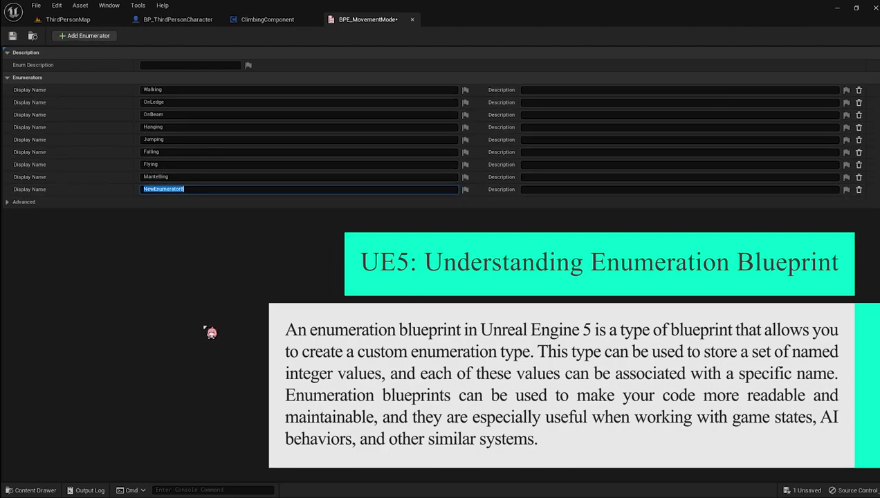
{"action": "type", "text": "Vault"}
{"action": "left_click", "coordinate": [212, 333]}
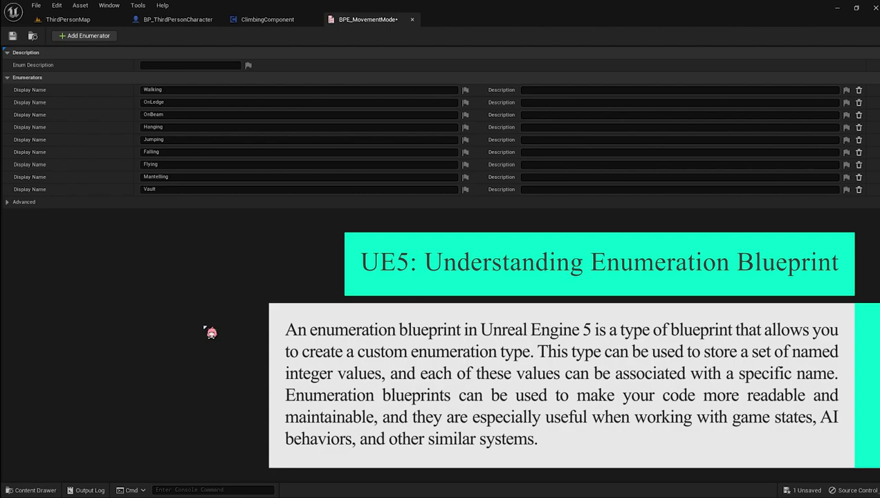
Add a none enumerator at the top of the list and move Walking below Hanging
{"action": "left_click", "coordinate": [97, 38]}
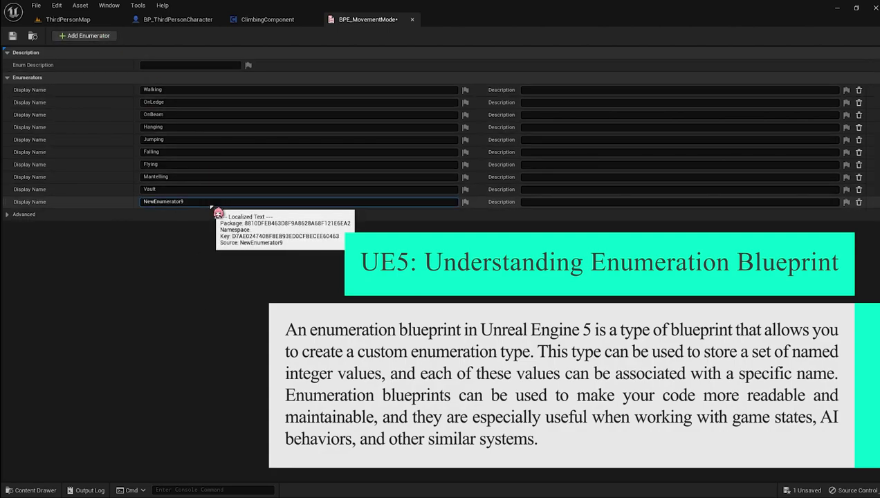
{"action": "left_click", "coordinate": [232, 201]}
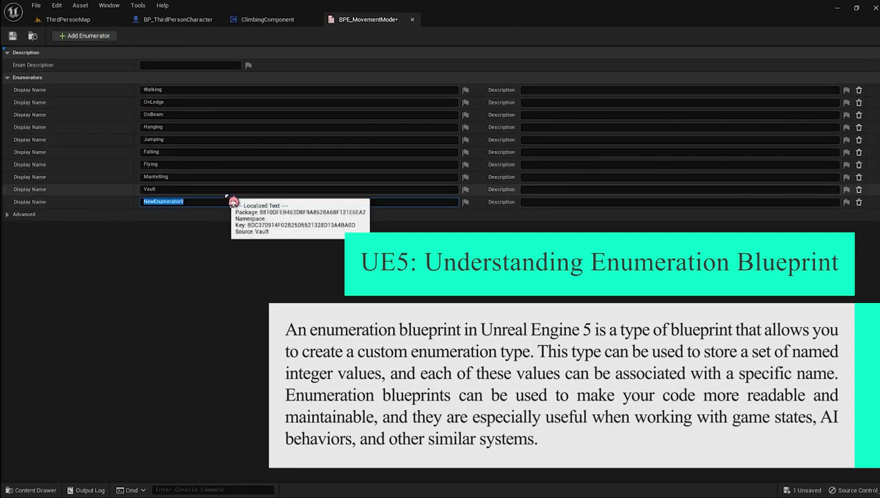
{"action": "type", "text": "none"}
{"action": "key", "text": "Return"}
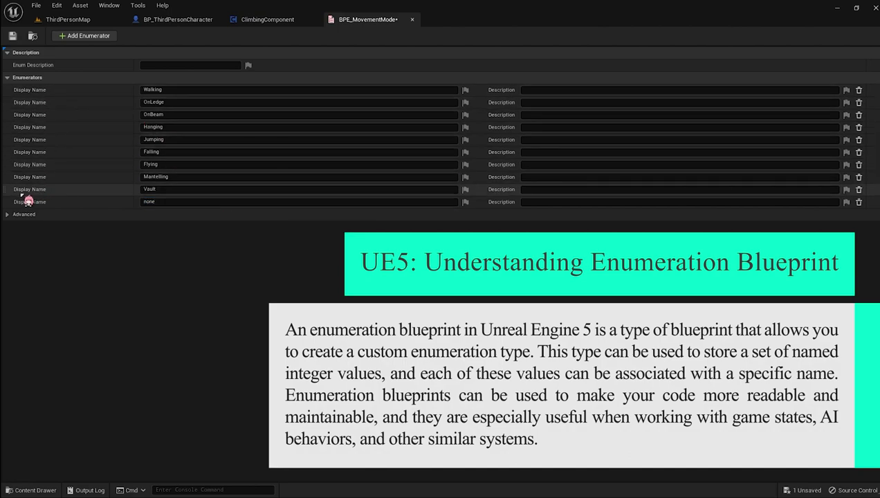
{"action": "left_click_drag", "start_coordinate": [4, 201], "coordinate": [21, 89]}
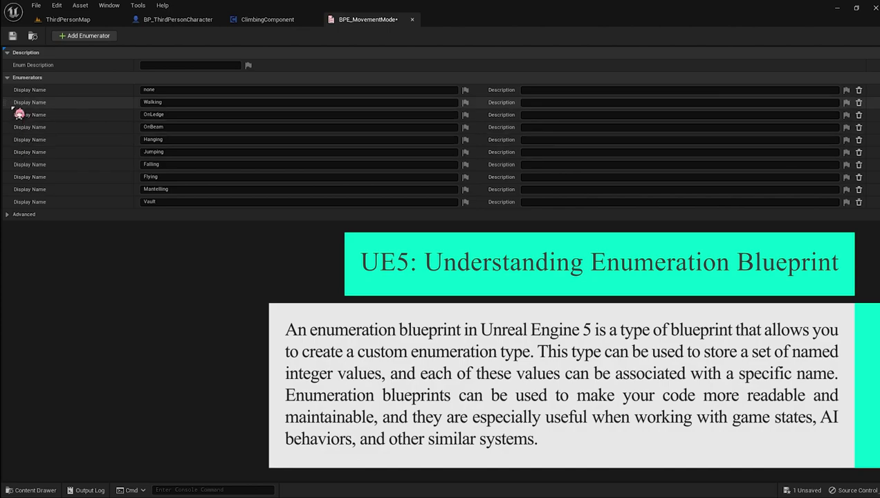
{"action": "mouse_move", "coordinate": [15, 151]}
{"action": "left_mouse_down"}
{"action": "mouse_move", "coordinate": [4, 101]}
{"action": "mouse_move", "coordinate": [9, 152]}
{"action": "left_mouse_up"}
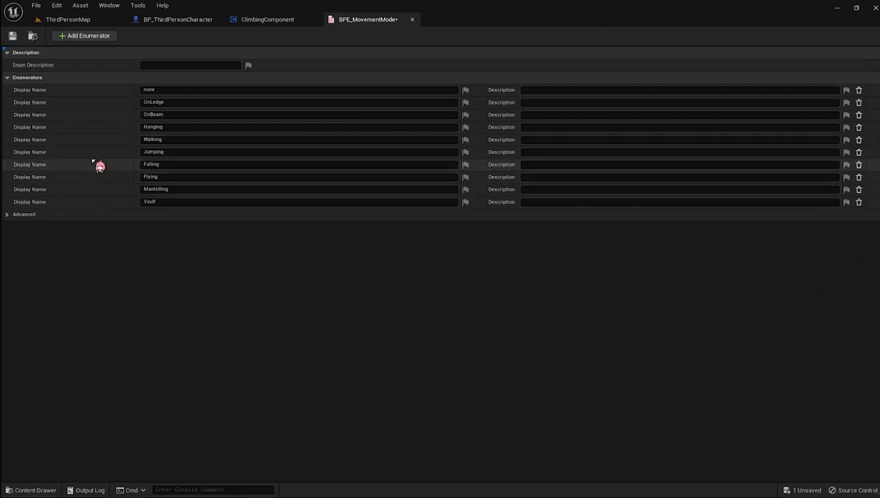
Save the enum and rename the asset from BPE_MovementMode to BPE_MovementState
{"action": "left_click", "coordinate": [17, 40]}
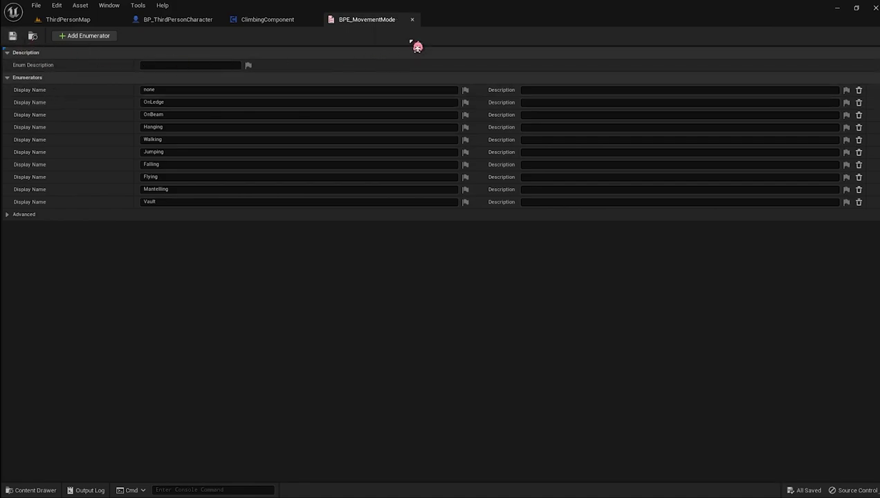
{"action": "left_click", "coordinate": [413, 20]}
{"action": "key", "text": "ctrl+space"}
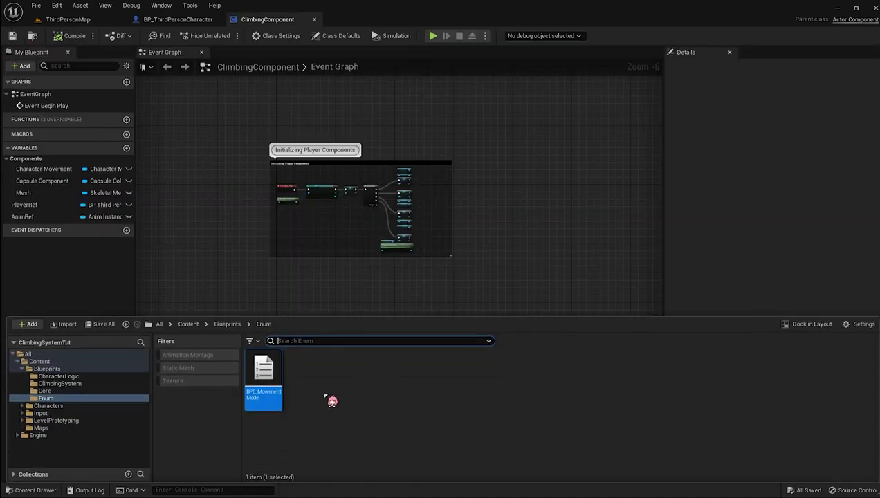
{"action": "key", "text": "F2"}
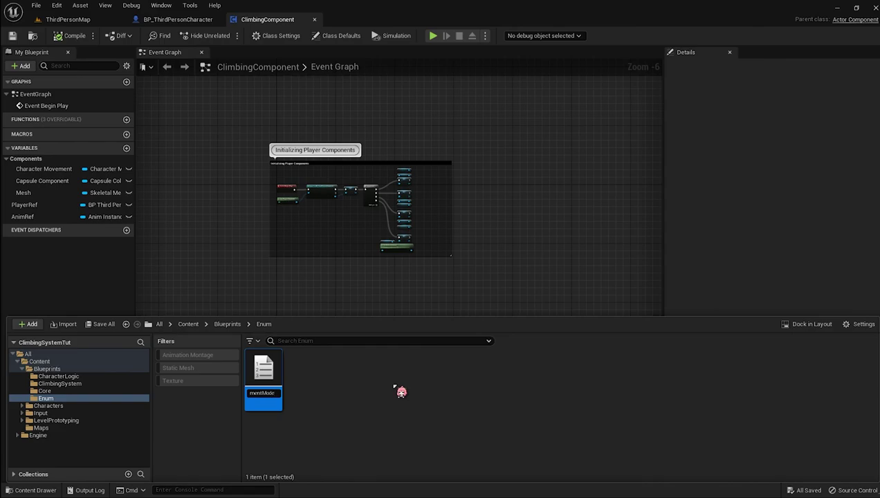
{"action": "type", "text": "tat"}
{"action": "left_click", "coordinate": [402, 391]}
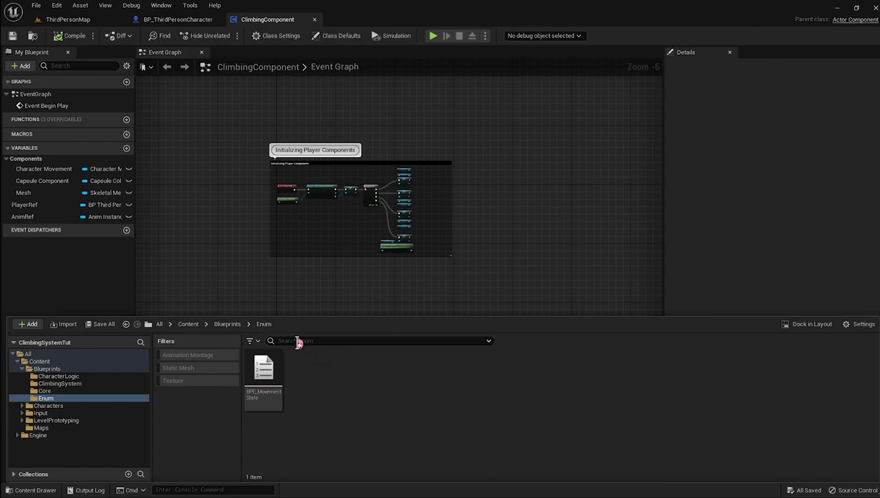
{"action": "left_click", "coordinate": [220, 111]}
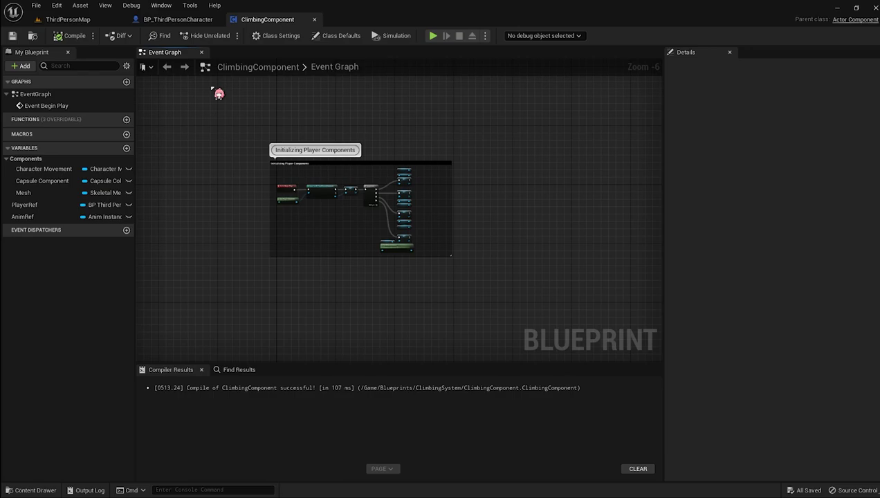
{"action": "left_click", "coordinate": [195, 21]}
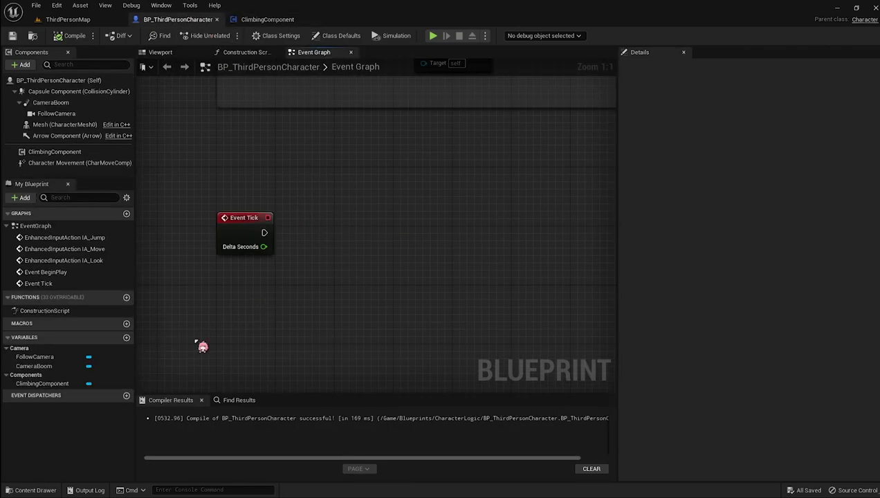
Add a MovementState variable of type BPE Movement State, then save and compile
{"action": "left_click", "coordinate": [125, 337]}
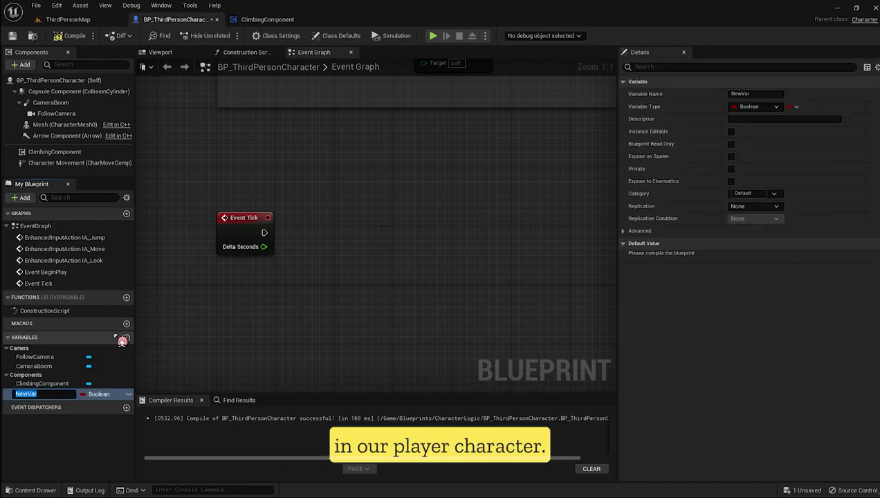
{"action": "type", "text": "Movementstate"}
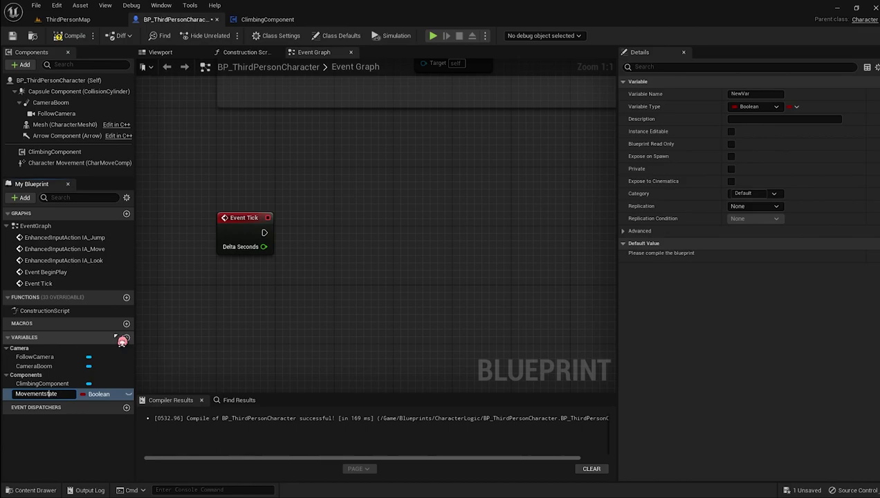
{"action": "key", "text": "BackSpace"}
{"action": "key", "text": "Return"}
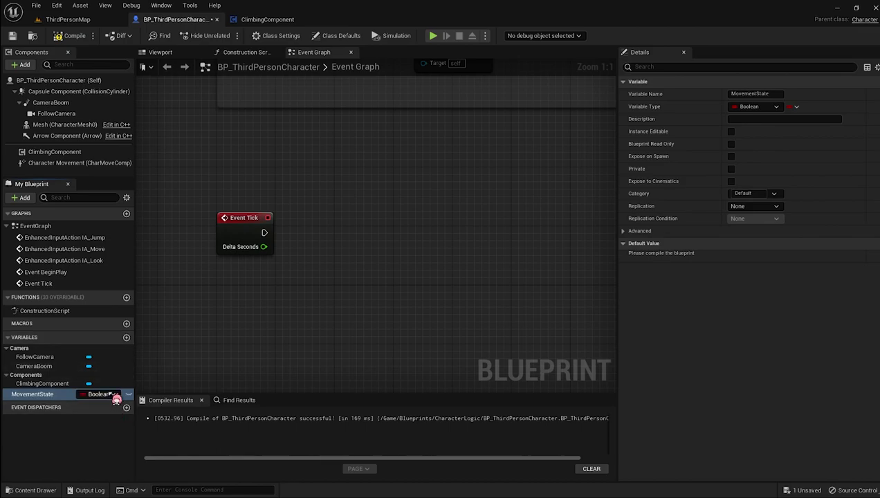
{"action": "left_click", "coordinate": [116, 398]}
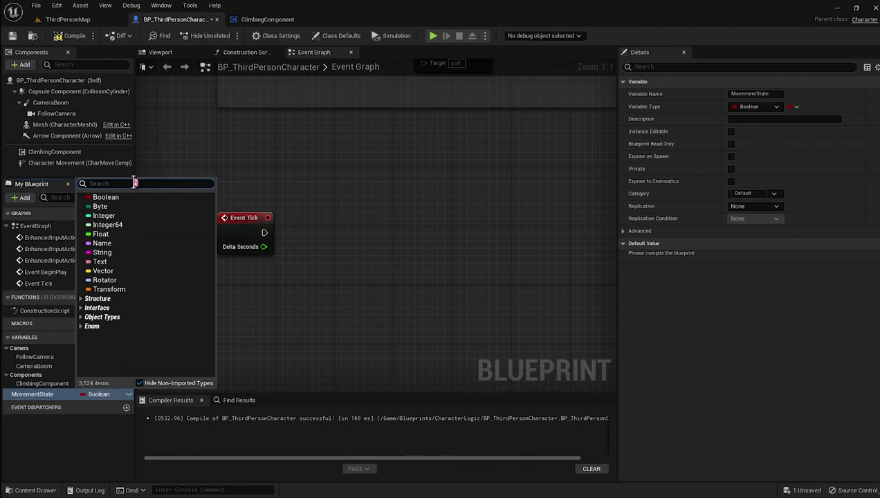
{"action": "type", "text": "BPE"}
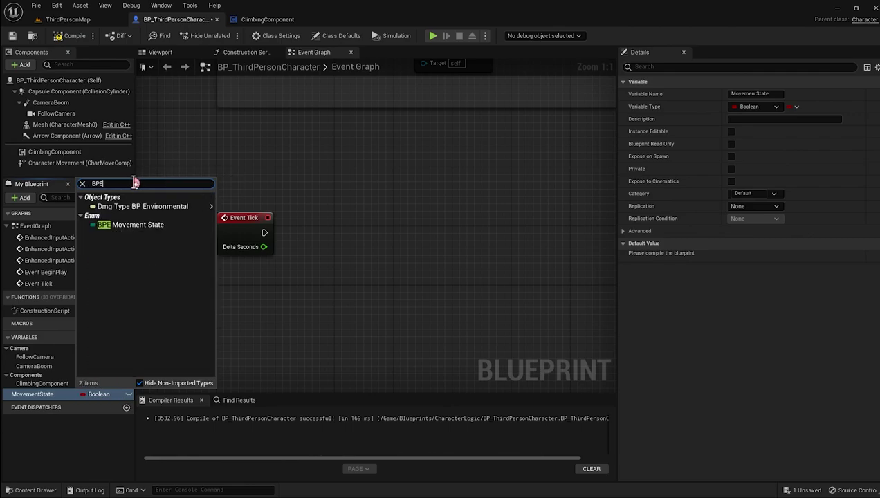
{"action": "left_click", "coordinate": [174, 226]}
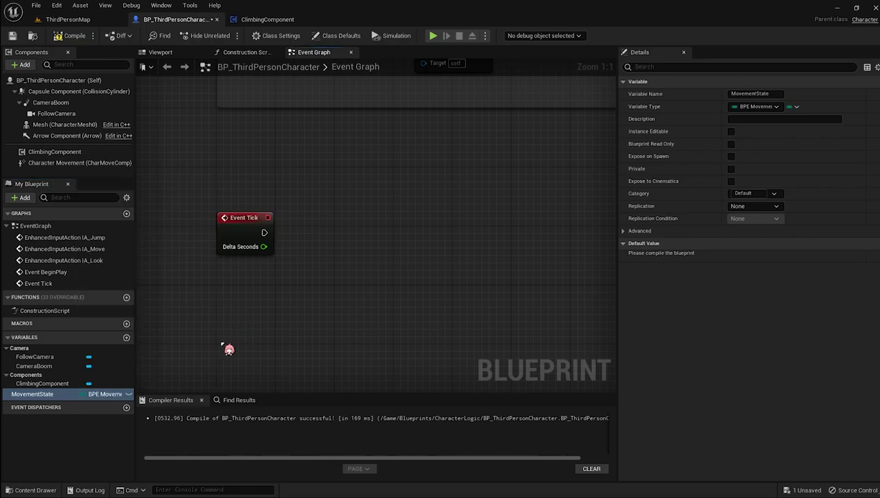
{"action": "key", "text": "ctrl+s"}
{"action": "left_click", "coordinate": [71, 36]}
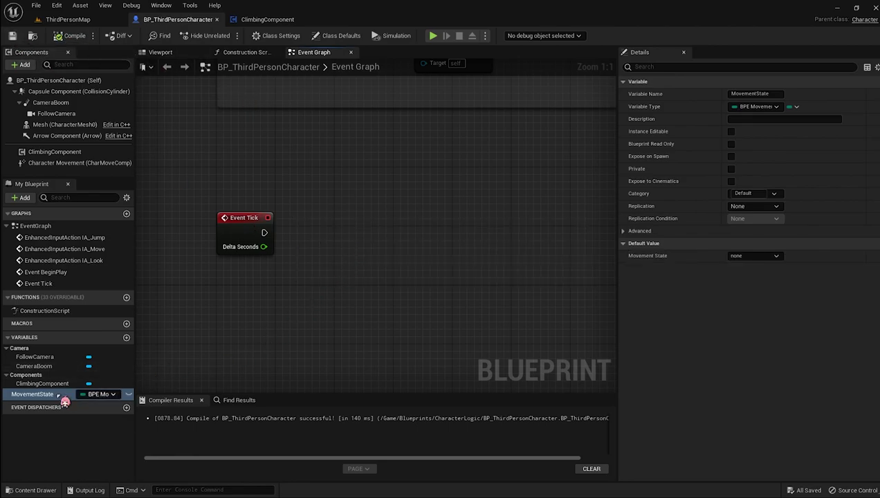
Feed a Movement State getter into a Switch on BPE_MovementState node driven by Event Tick
{"action": "mouse_move", "coordinate": [65, 402]}
{"action": "left_mouse_down"}
{"action": "mouse_move", "coordinate": [231, 284]}
{"action": "mouse_move", "coordinate": [320, 275]}
{"action": "left_mouse_up"}
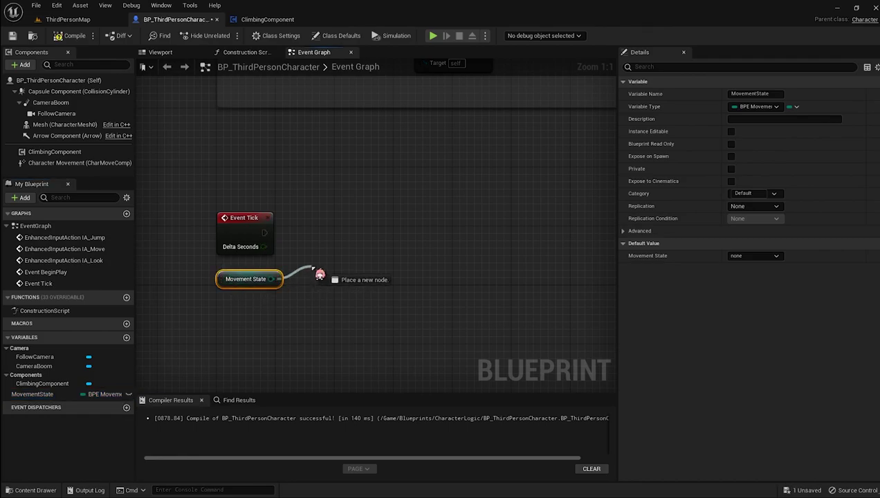
{"action": "type", "text": "switc"}
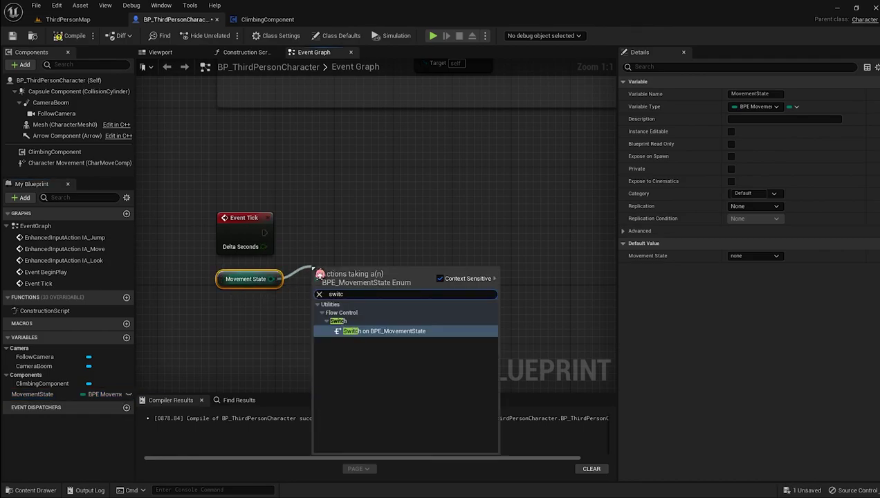
{"action": "key", "text": "Return"}
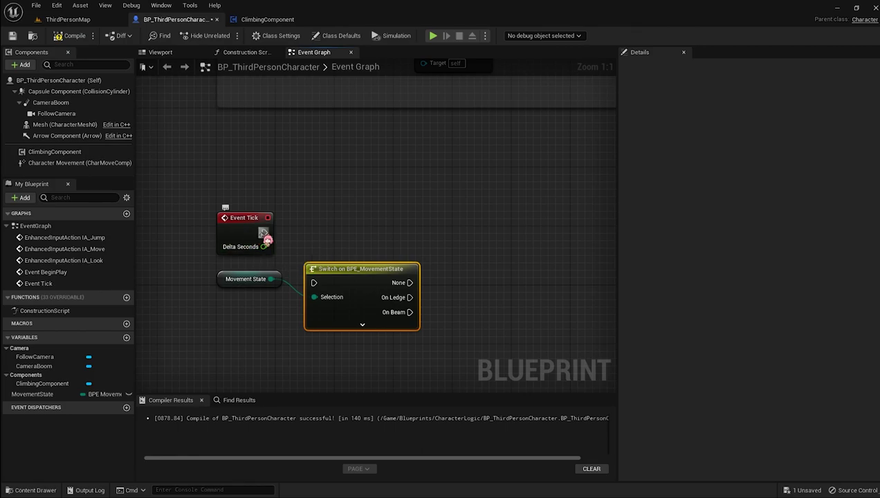
{"action": "mouse_move", "coordinate": [265, 233]}
{"action": "left_mouse_down"}
{"action": "mouse_move", "coordinate": [313, 283]}
{"action": "mouse_move", "coordinate": [350, 238]}
{"action": "left_mouse_up"}
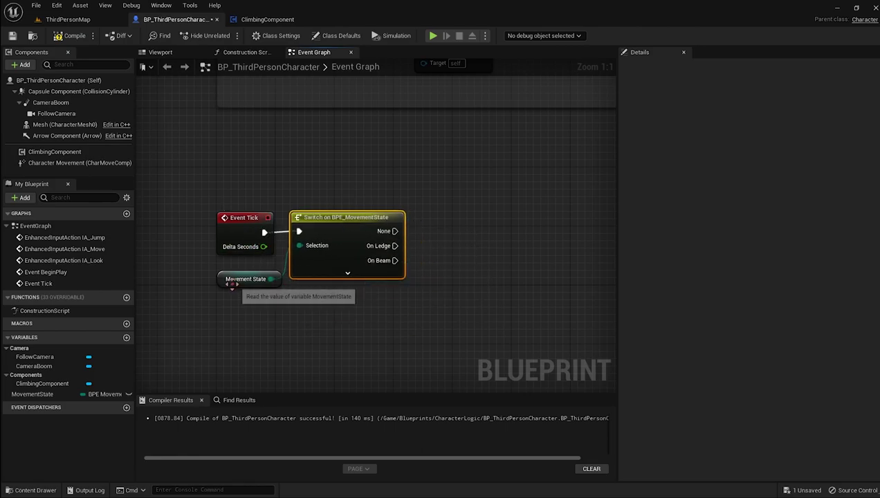
Tidy the three nodes, straighten their connections with Q, and save
{"action": "left_click_drag", "start_coordinate": [226, 283], "coordinate": [303, 209]}
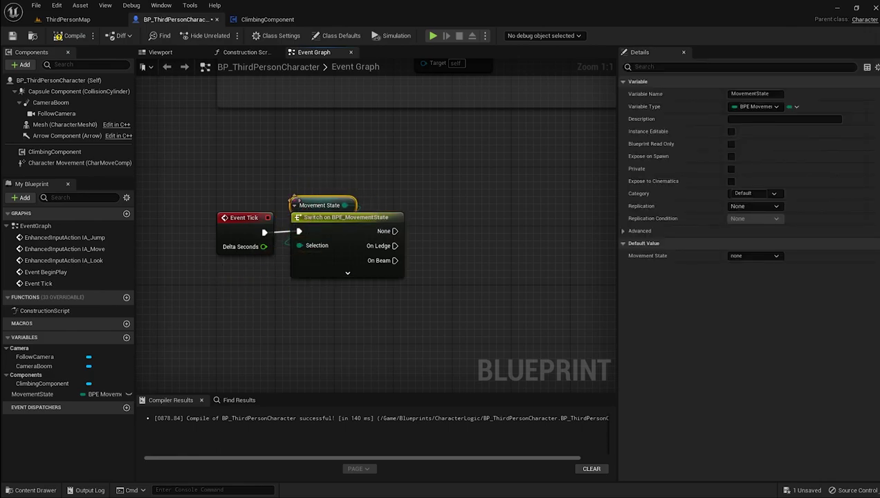
{"action": "left_click", "coordinate": [319, 184]}
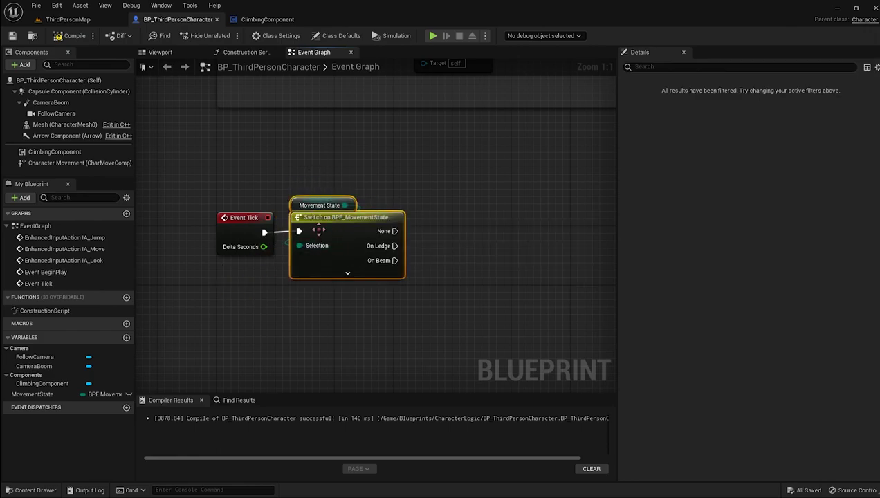
{"action": "left_click_drag", "start_coordinate": [220, 194], "coordinate": [300, 277]}
{"action": "key", "text": "q"}
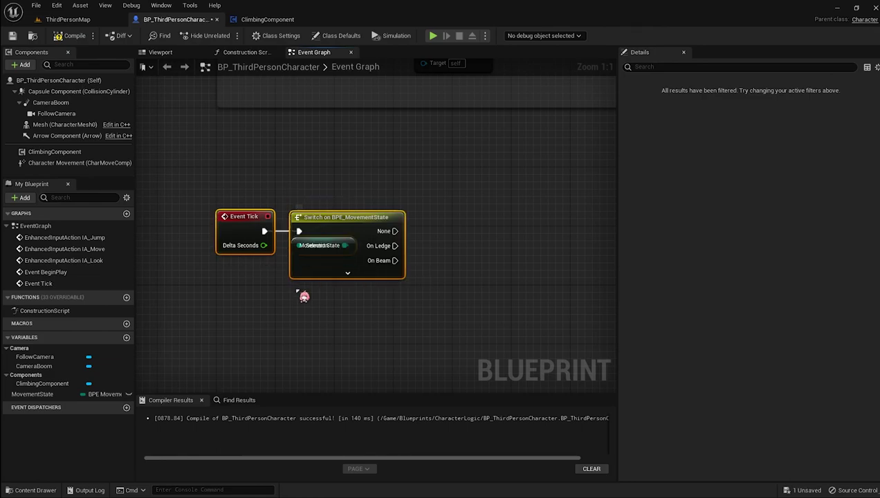
{"action": "key", "text": "ctrl+z"}
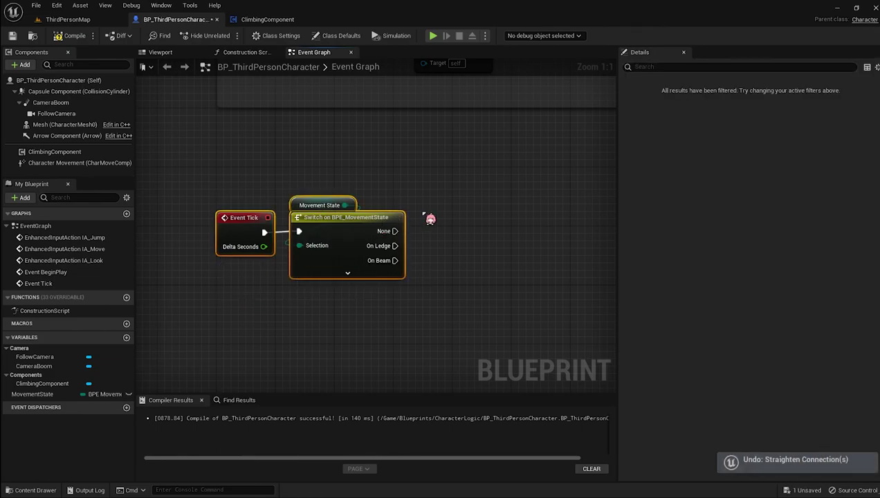
{"action": "left_click_drag", "start_coordinate": [201, 197], "coordinate": [402, 314]}
{"action": "key", "text": "q"}
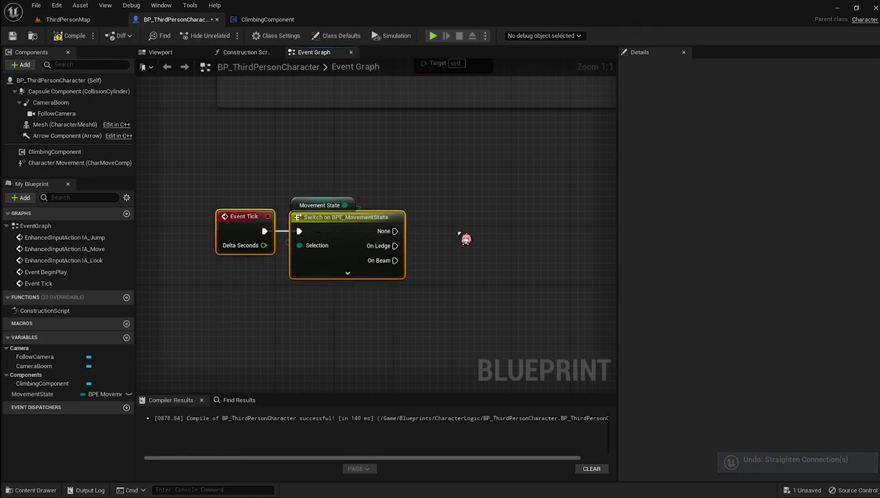
{"action": "left_click", "coordinate": [462, 240]}
{"action": "key", "text": "ctrl+s"}
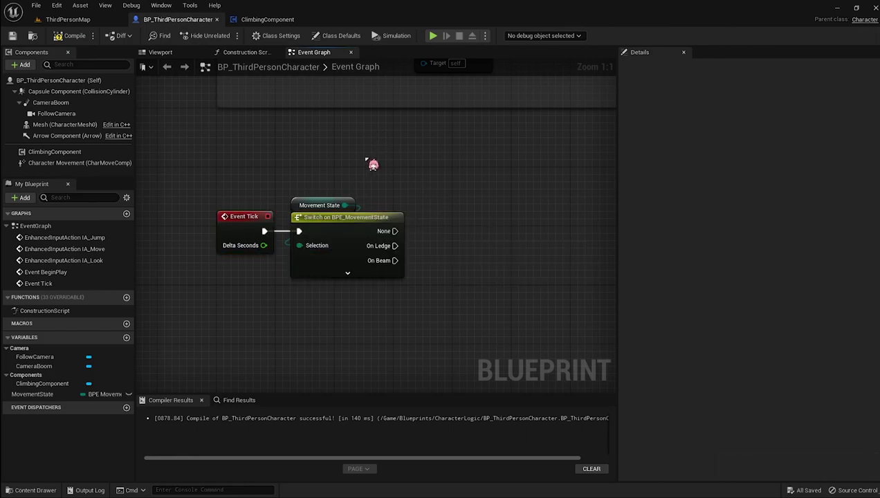
Build an UpdateMovementState function setting MovementState from a Movement State input, then compile and save
{"action": "left_click", "coordinate": [128, 298]}
{"action": "type", "text": "Upd"}
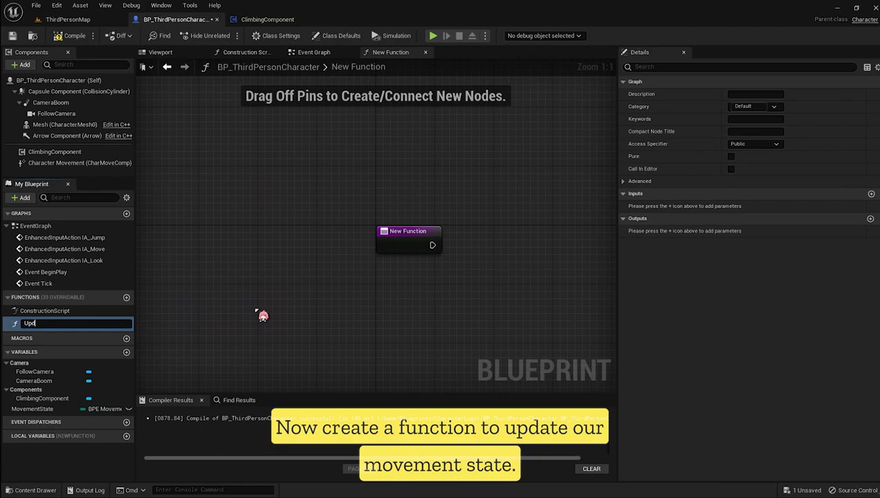
{"action": "type", "text": "ateMovementState"}
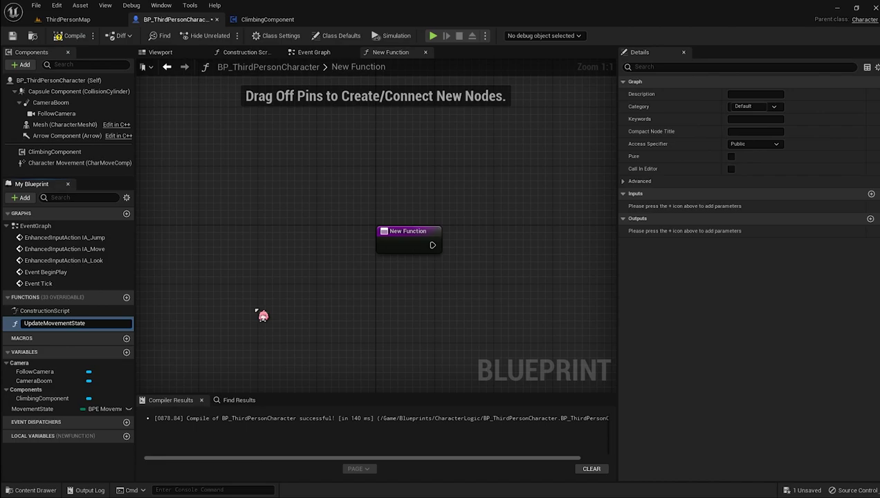
{"action": "key", "text": "Return"}
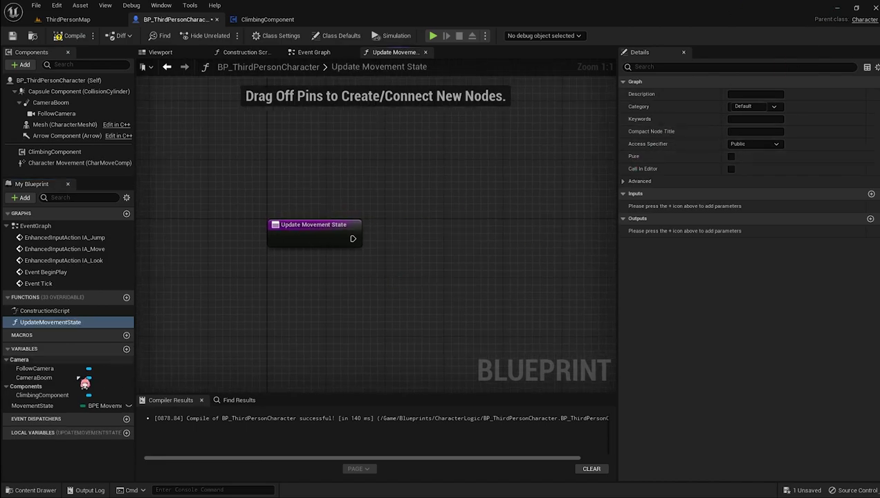
{"action": "left_click_drag", "start_coordinate": [35, 406], "coordinate": [422, 235], "text": "alt"}
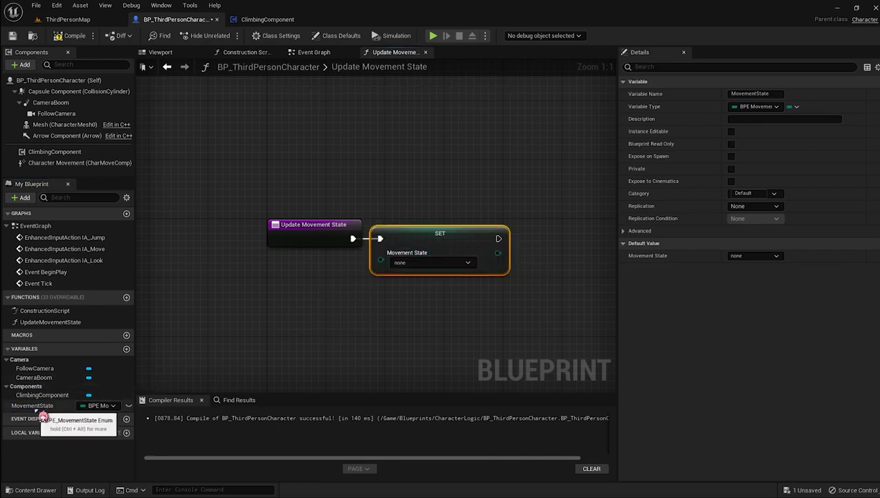
{"action": "mouse_move", "coordinate": [41, 407]}
{"action": "left_mouse_down"}
{"action": "mouse_move", "coordinate": [318, 298]}
{"action": "mouse_move", "coordinate": [346, 303]}
{"action": "left_mouse_up"}
{"action": "key", "text": "ctrl+z"}
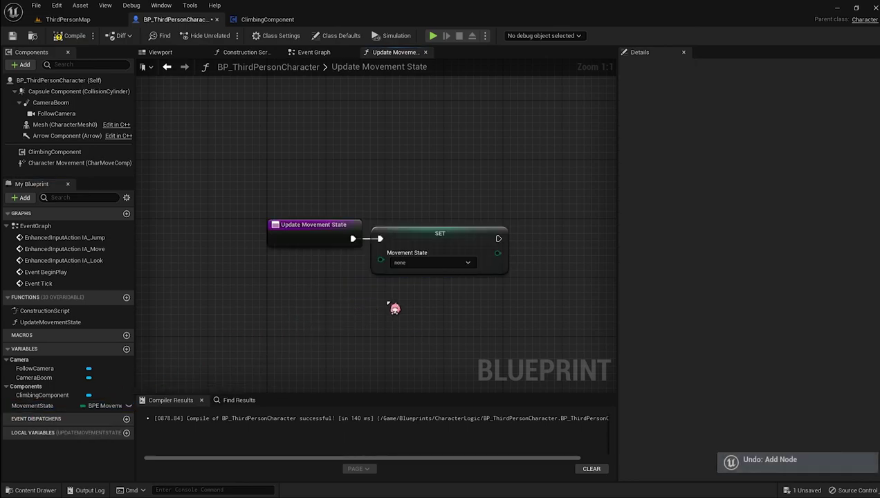
{"action": "left_click_drag", "start_coordinate": [381, 259], "coordinate": [334, 254]}
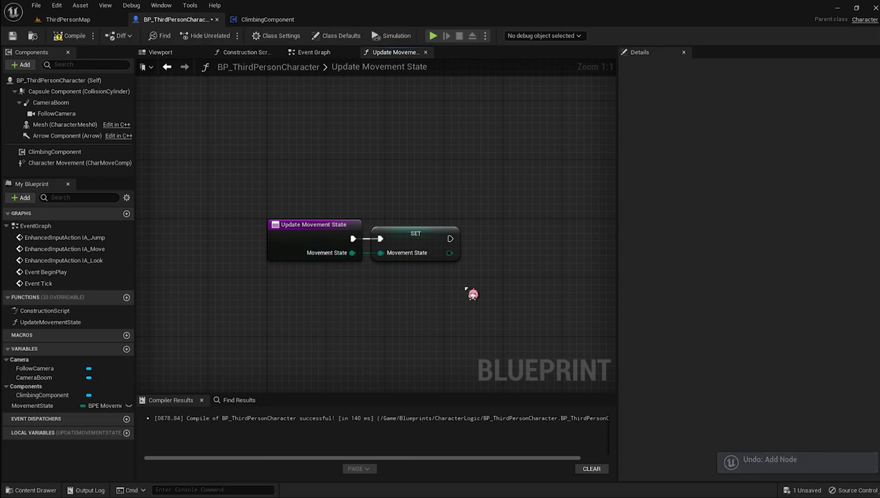
{"action": "right_click_drag", "start_coordinate": [478, 292], "coordinate": [383, 299]}
{"action": "left_click", "coordinate": [12, 35]}
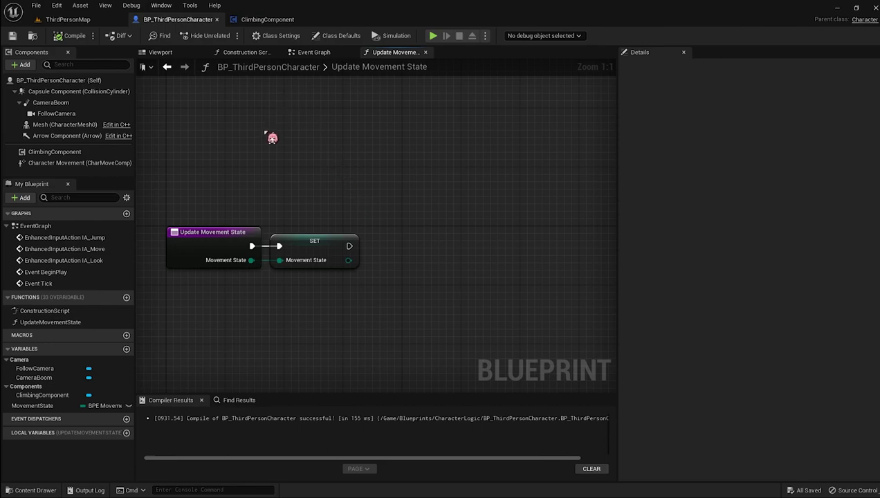
Browse the Content folders from Characters/Mannequins to Blueprints/CharacterLogic
{"action": "key", "text": "ctrl+space"}
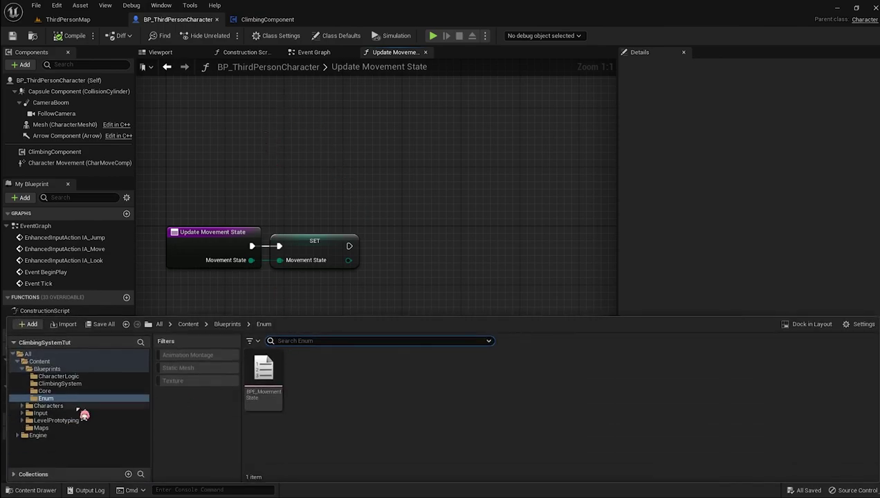
{"action": "left_click", "coordinate": [40, 362]}
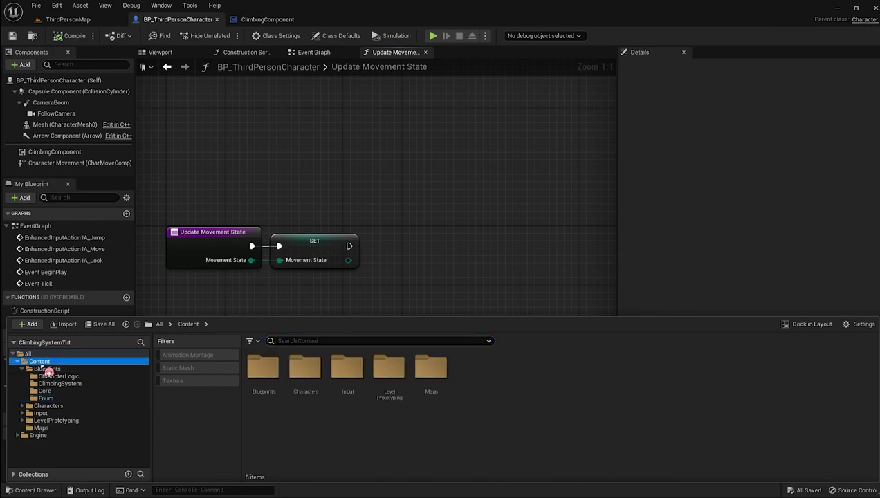
{"action": "double_click", "coordinate": [313, 387]}
{"action": "double_click", "coordinate": [308, 389]}
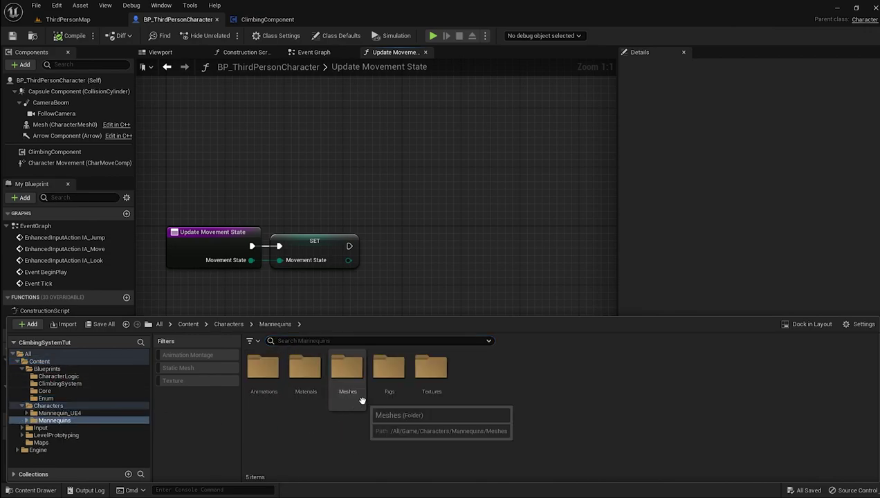
{"action": "double_click", "coordinate": [347, 370]}
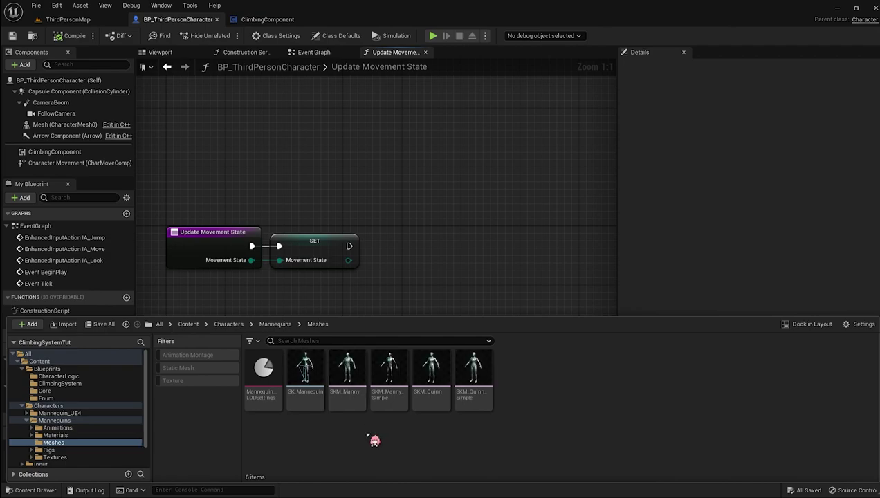
{"action": "left_click", "coordinate": [63, 407]}
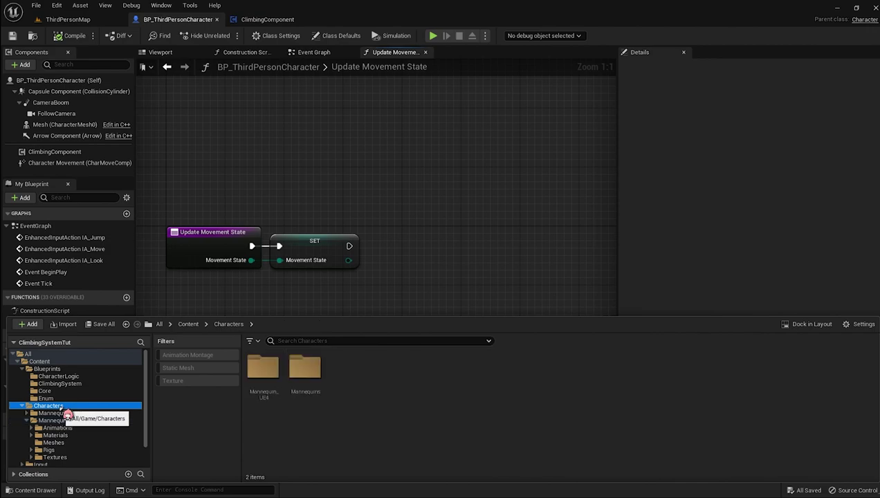
{"action": "scroll", "coordinate": [67, 414], "scroll_direction": "down", "scroll_amount": 1}
{"action": "left_click", "coordinate": [65, 455]}
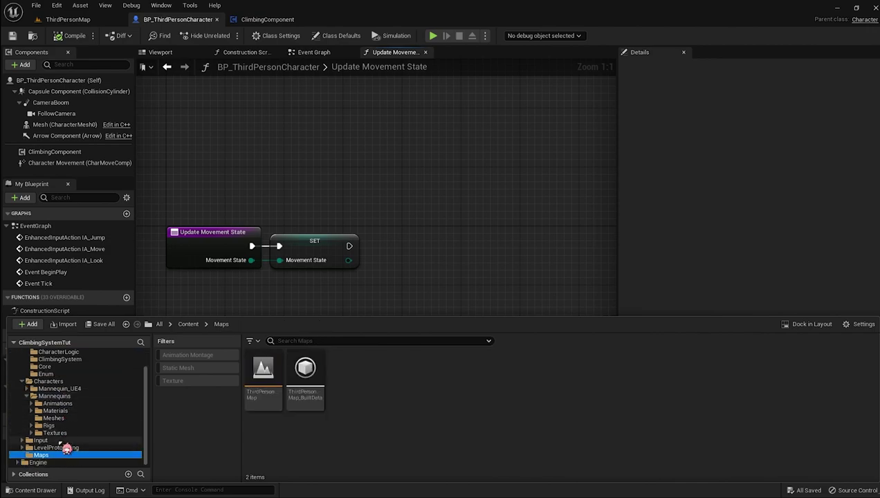
{"action": "scroll", "coordinate": [72, 409], "scroll_direction": "up", "scroll_amount": 2}
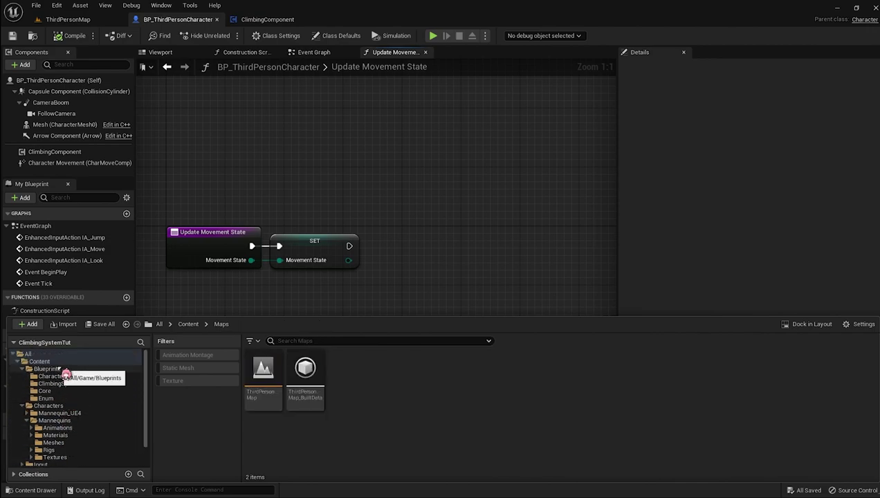
{"action": "left_click", "coordinate": [73, 376]}
Find ABP_Manny as the anim class of BP_ThirdPersonCharacter's Mesh component
{"action": "left_click", "coordinate": [263, 373]}
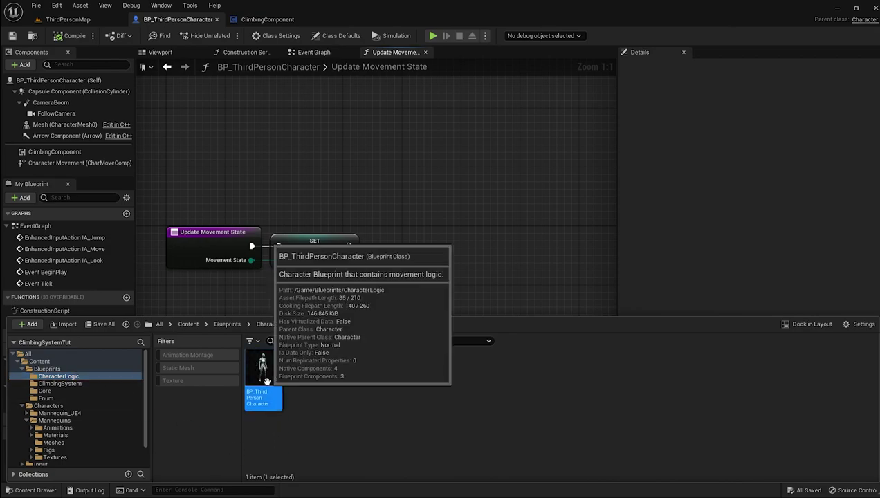
{"action": "left_click", "coordinate": [215, 133]}
{"action": "left_click", "coordinate": [162, 53]}
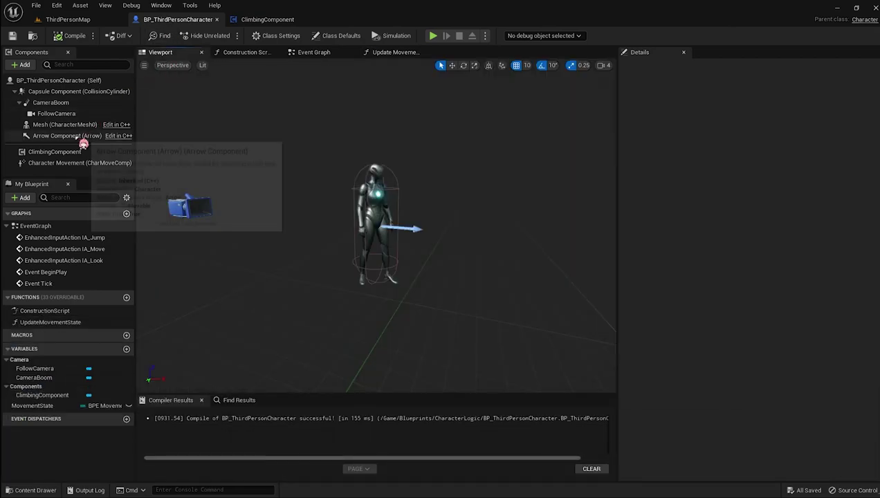
{"action": "left_click", "coordinate": [69, 126]}
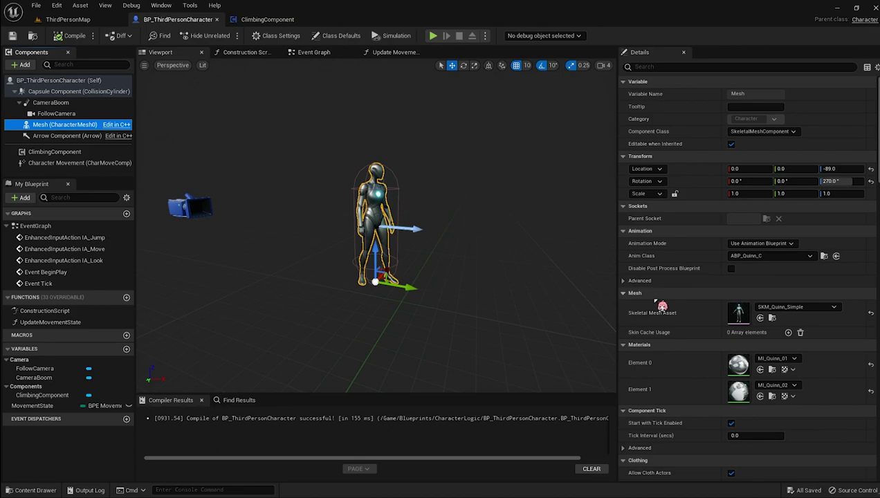
{"action": "left_click", "coordinate": [835, 258]}
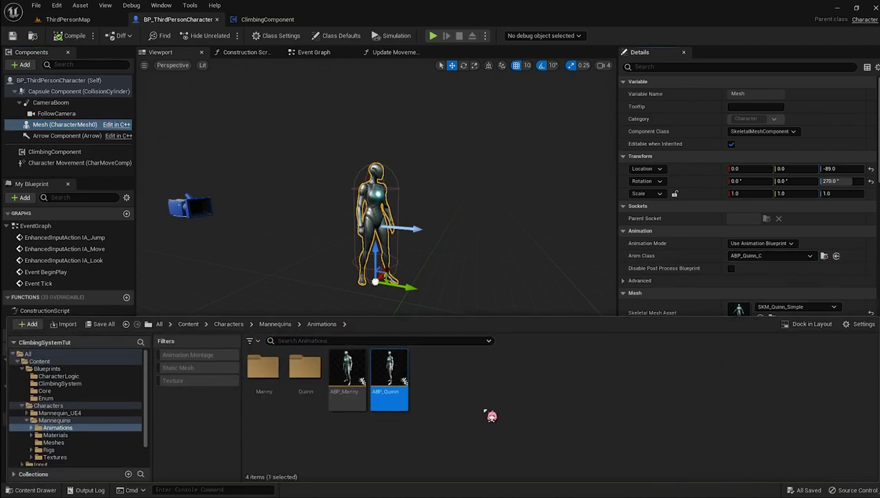
{"action": "left_click", "coordinate": [346, 377]}
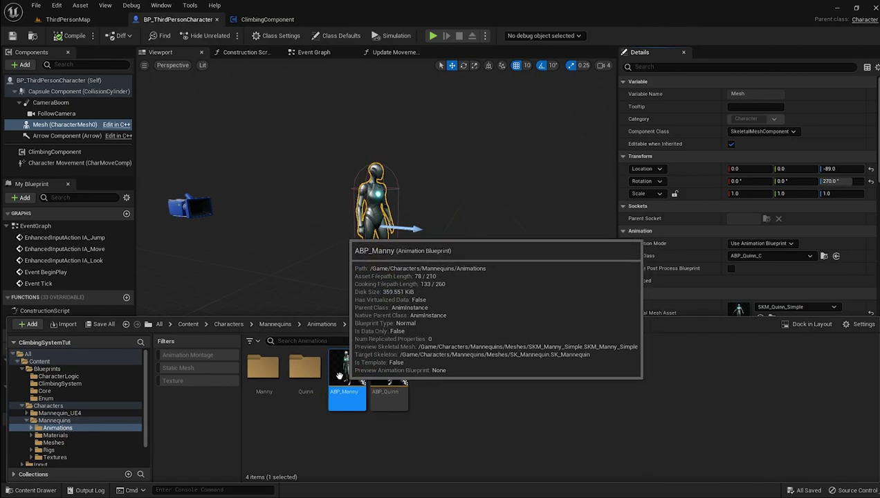
Move ABP_Manny from Mannequins/Animations into Blueprints/CharacterLogic
{"action": "double_click", "coordinate": [34, 422]}
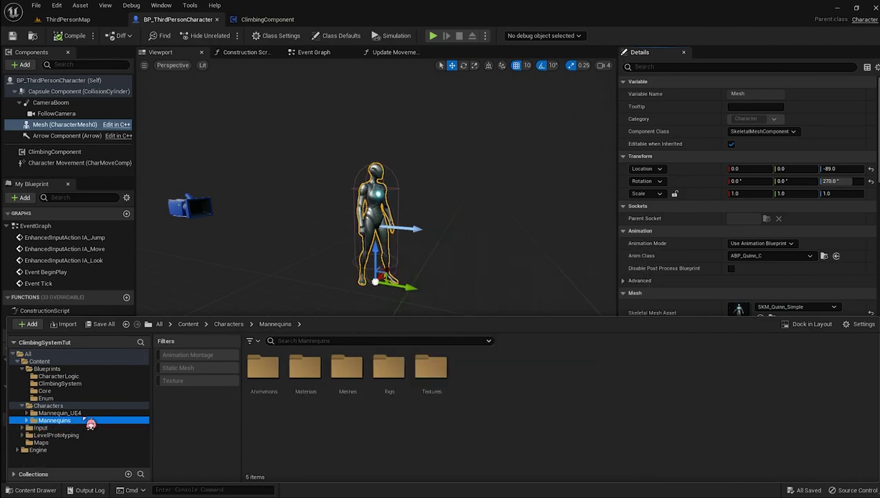
{"action": "double_click", "coordinate": [263, 368]}
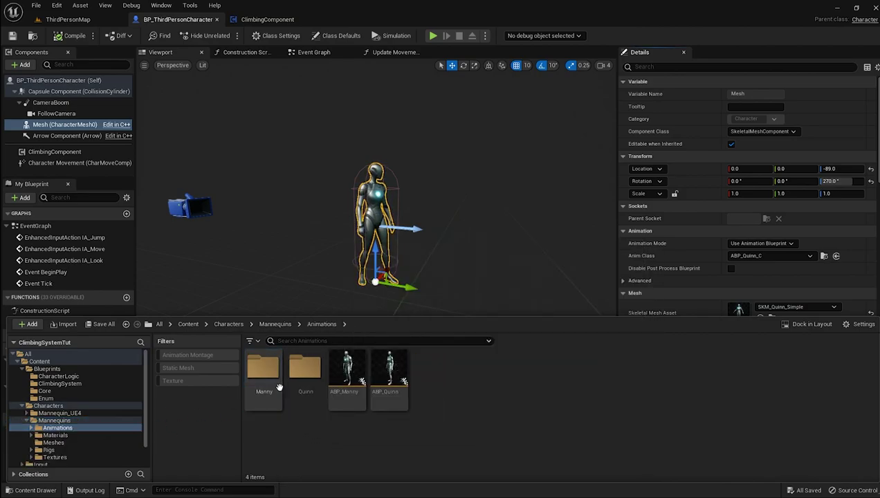
{"action": "left_click_drag", "start_coordinate": [347, 377], "coordinate": [83, 382]}
{"action": "left_click", "coordinate": [104, 400]}
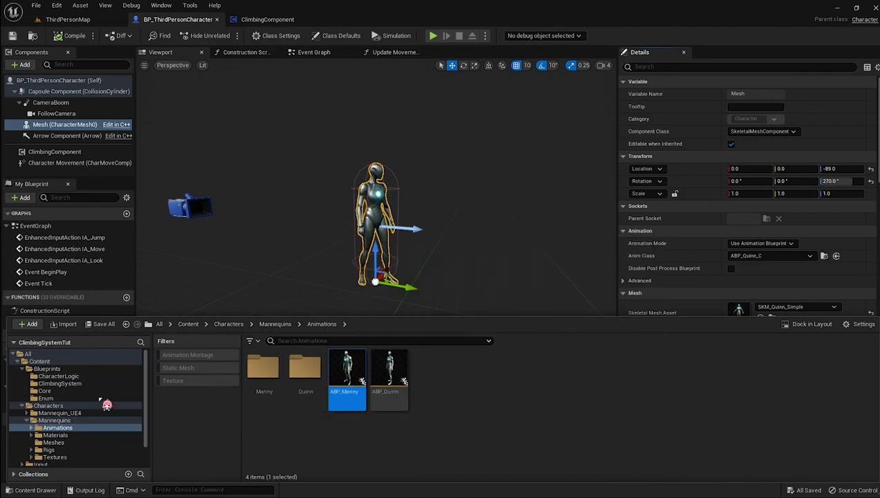
{"action": "left_click", "coordinate": [69, 377]}
Open ABP_Manny and inspect its AnimGraph zoomed out
{"action": "left_click", "coordinate": [261, 380]}
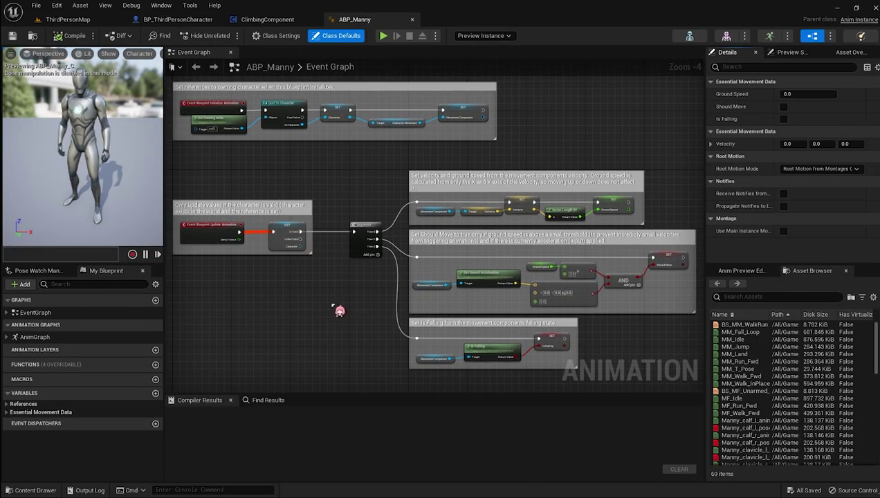
{"action": "scroll", "coordinate": [324, 296], "scroll_direction": "down", "scroll_amount": 2}
{"action": "scroll", "coordinate": [320, 292], "scroll_direction": "up", "scroll_amount": 2}
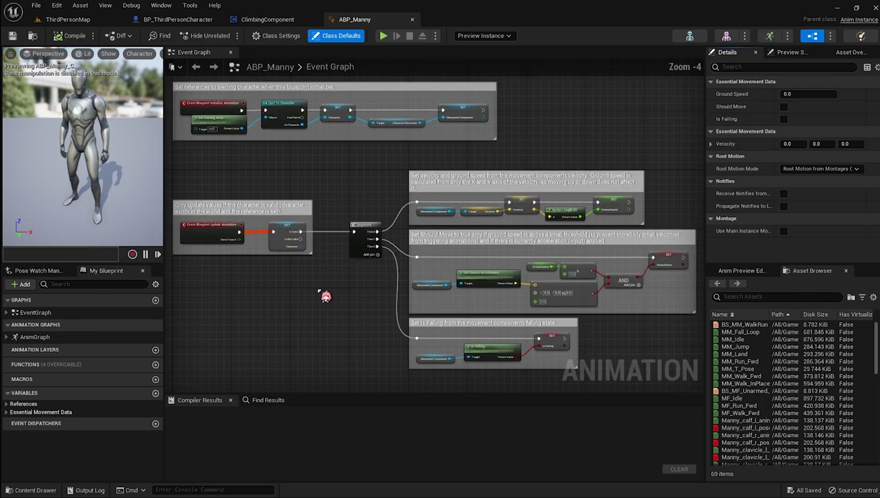
{"action": "right_click_drag", "start_coordinate": [325, 297], "coordinate": [320, 301]}
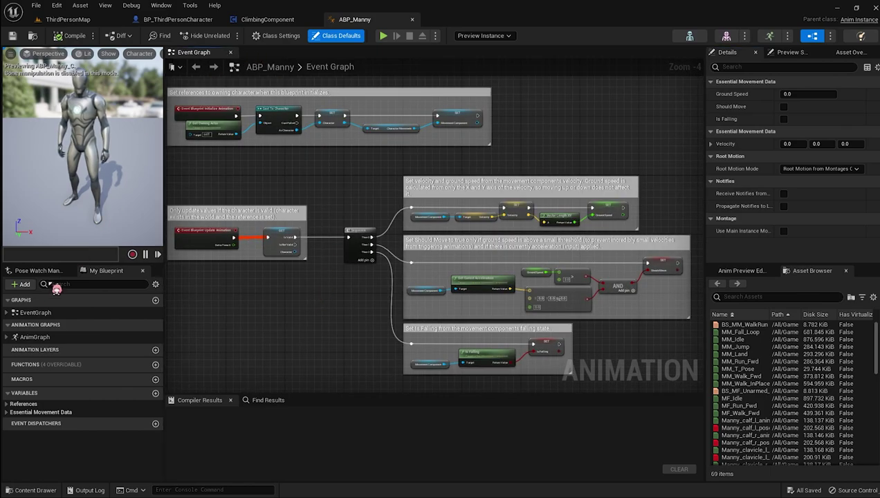
{"action": "double_click", "coordinate": [33, 337]}
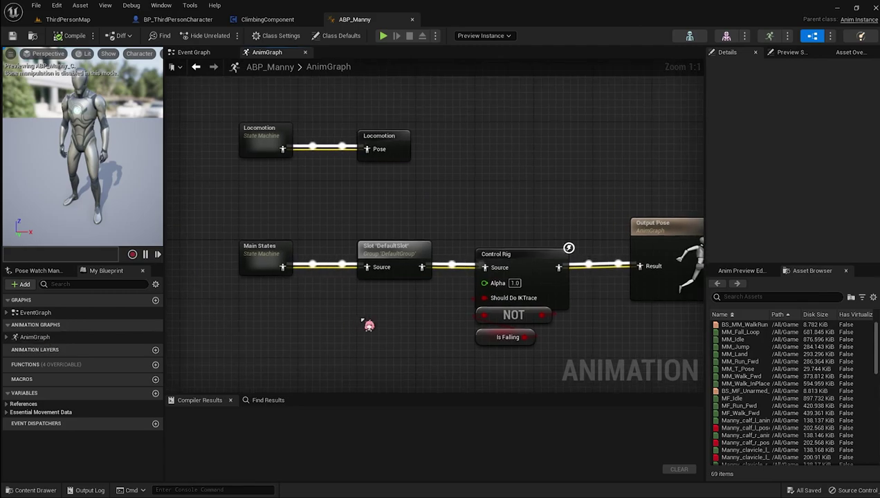
{"action": "mouse_move", "coordinate": [369, 325]}
{"action": "right_mouse_down"}
{"action": "mouse_move", "coordinate": [274, 316]}
{"action": "mouse_move", "coordinate": [287, 303]}
{"action": "right_mouse_up"}
{"action": "scroll", "coordinate": [275, 316], "scroll_direction": "down", "scroll_amount": 1}
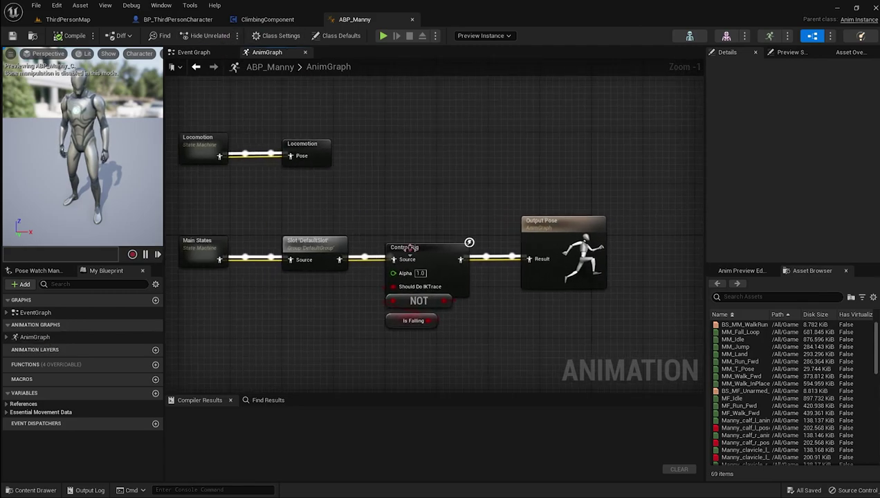
Return to the Event Graph and review the Ground Speed, Should Move and Is Falling logic
{"action": "key", "text": "ctrl+space"}
{"action": "left_click", "coordinate": [346, 406]}
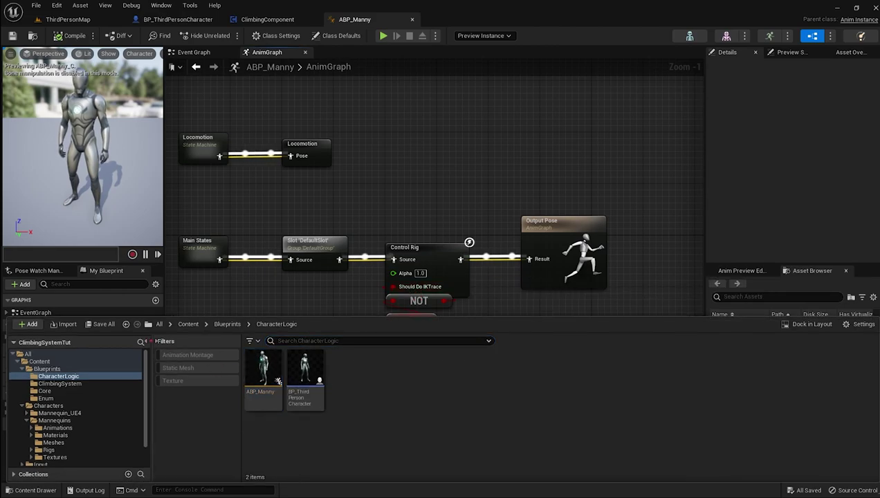
{"action": "left_click", "coordinate": [207, 61]}
{"action": "right_click_drag", "start_coordinate": [322, 310], "coordinate": [341, 184]}
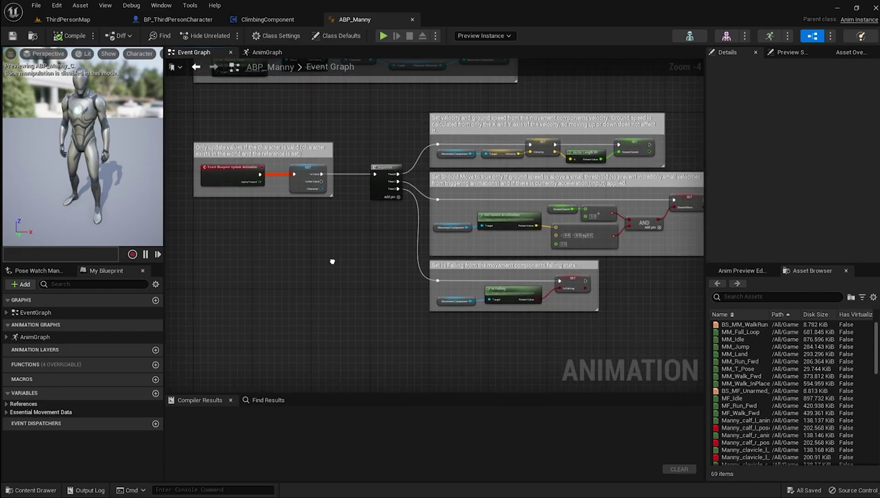
{"action": "right_click_drag", "start_coordinate": [354, 218], "coordinate": [328, 226]}
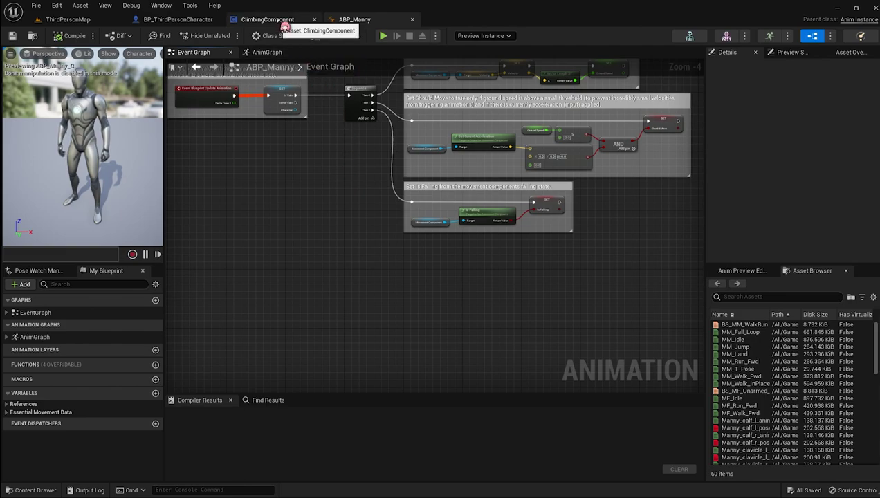
{"action": "mouse_move", "coordinate": [322, 241]}
{"action": "right_mouse_down"}
{"action": "mouse_move", "coordinate": [341, 269]}
{"action": "mouse_move", "coordinate": [324, 283]}
{"action": "right_mouse_up"}
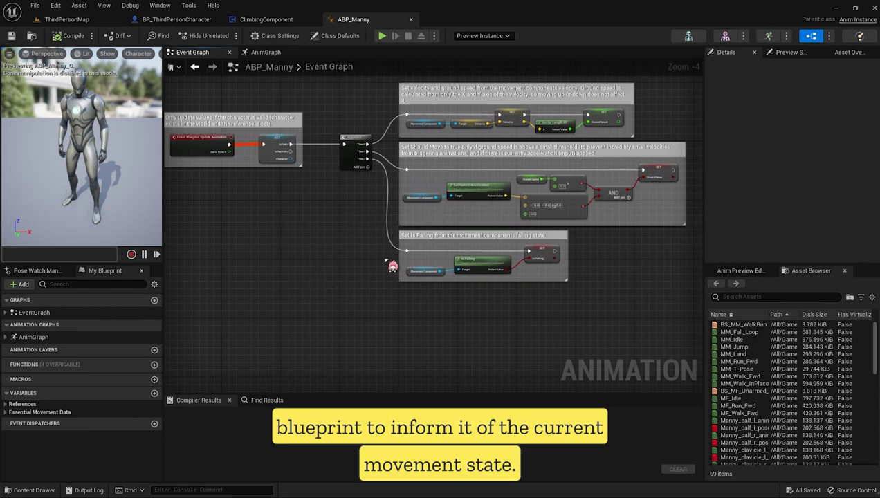
Create a new Interfaces folder inside Content/Blueprints and open it
{"action": "key", "text": "ctrl+space"}
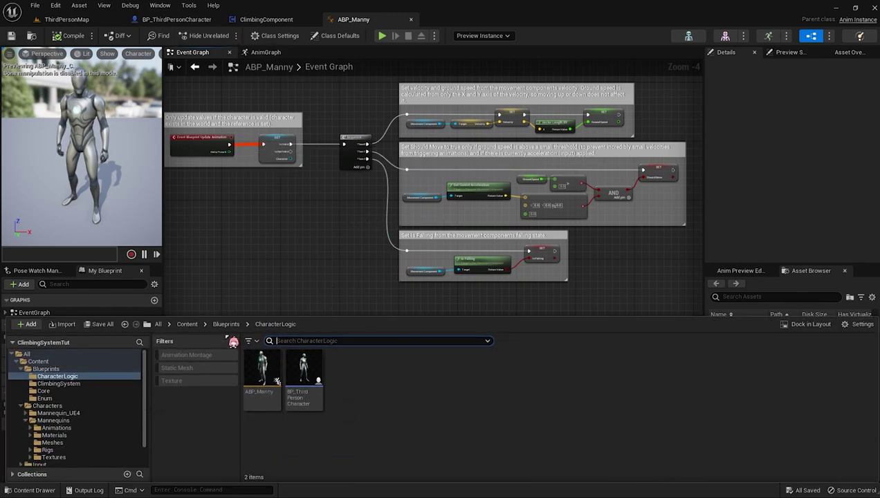
{"action": "left_click", "coordinate": [226, 324]}
{"action": "right_click", "coordinate": [407, 448]}
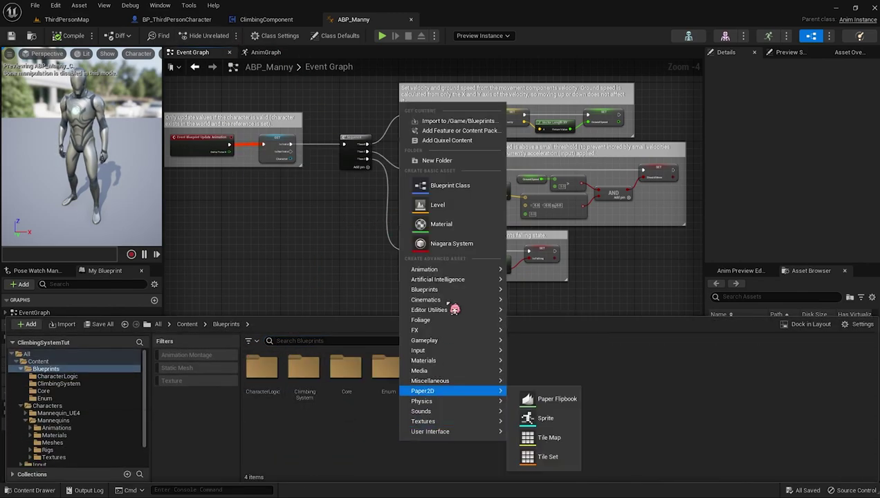
{"action": "left_click", "coordinate": [450, 168]}
{"action": "type", "text": "Interface"}
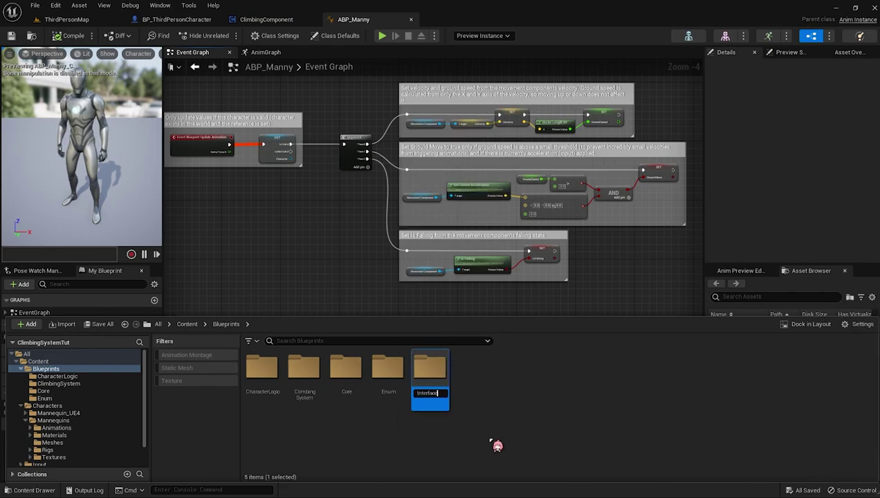
{"action": "key", "text": "Return"}
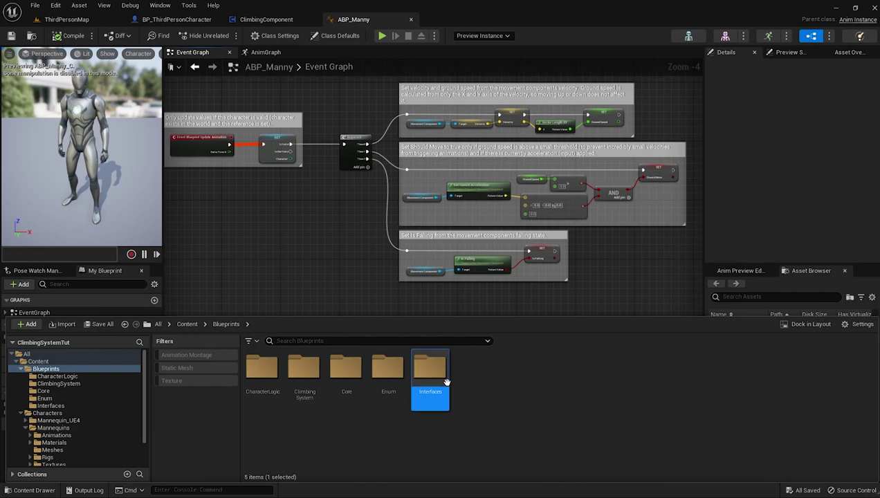
{"action": "double_click", "coordinate": [430, 373]}
Create the BPI_UpdateMovementState Blueprint Interface in Interfaces and open it for editing
{"action": "right_click", "coordinate": [445, 370]}
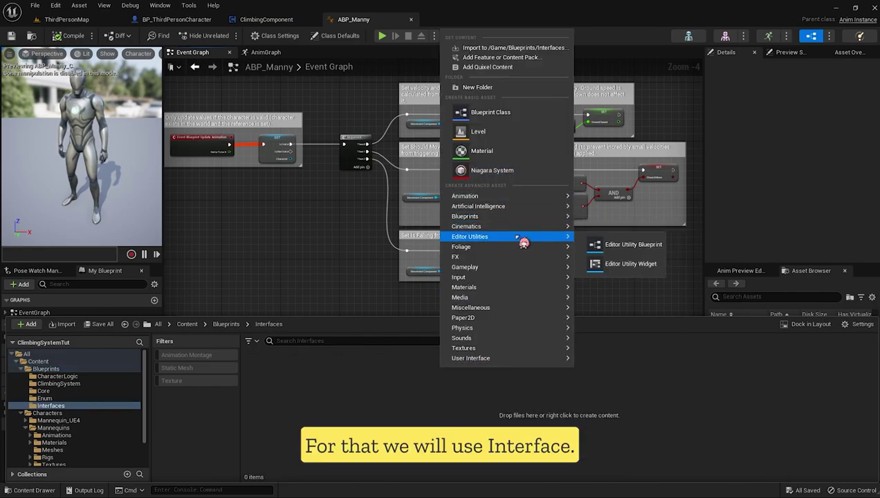
{"action": "left_click", "coordinate": [631, 231]}
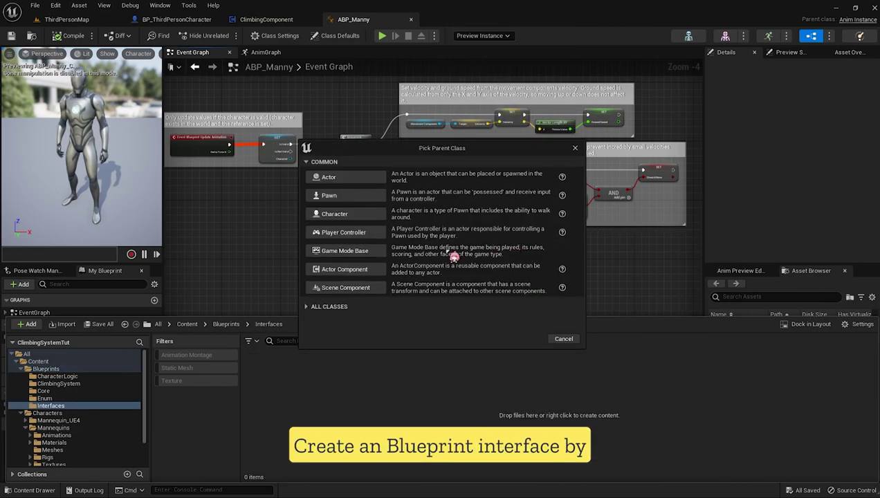
{"action": "left_click", "coordinate": [564, 339]}
{"action": "right_click", "coordinate": [422, 386]}
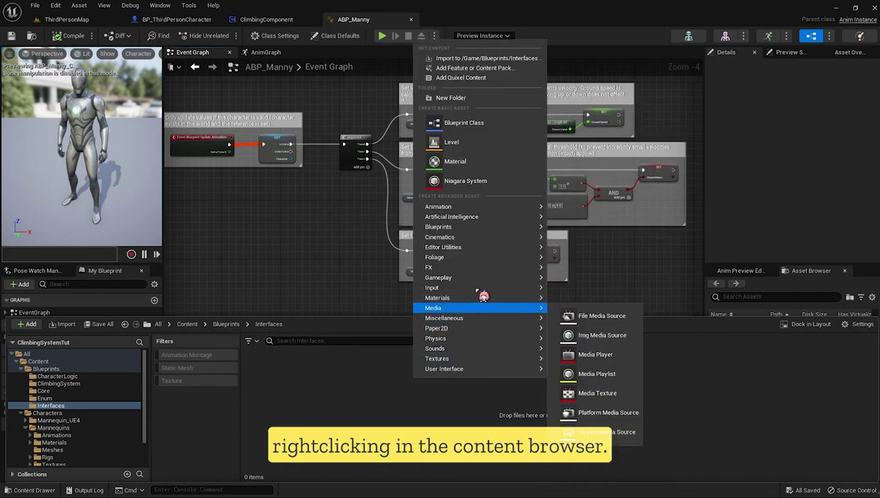
{"action": "mouse_move", "coordinate": [504, 228]}
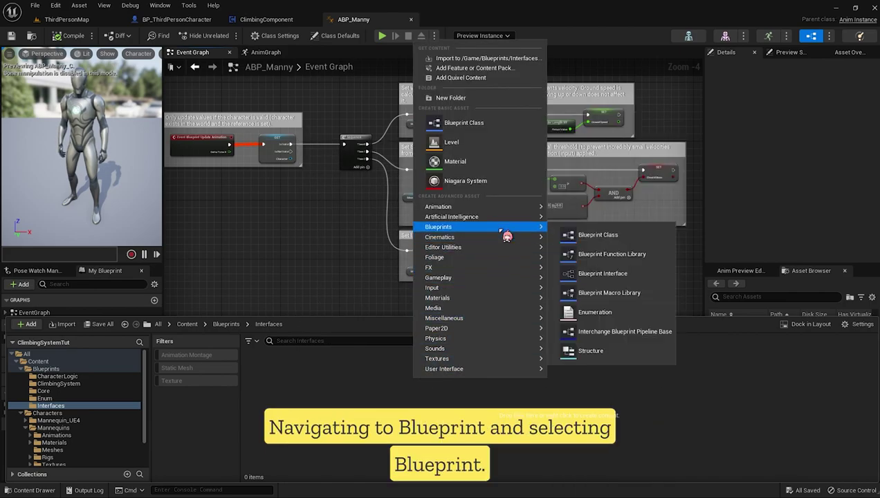
{"action": "left_click", "coordinate": [640, 275]}
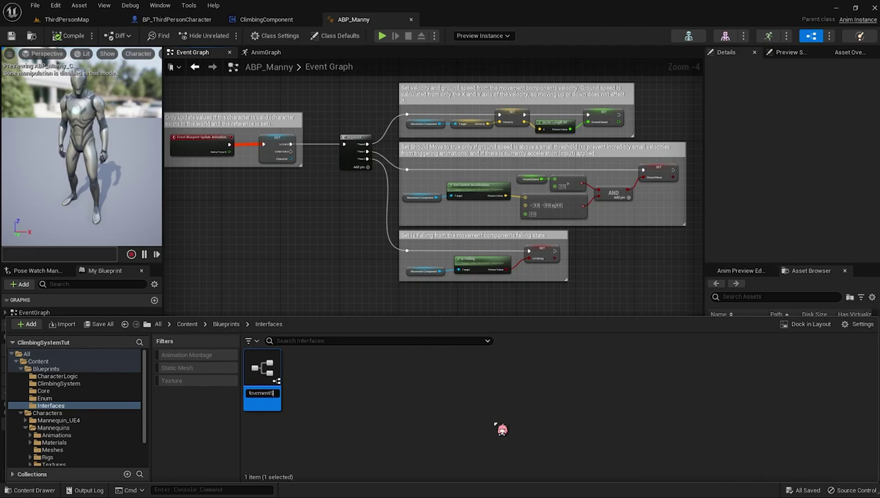
{"action": "type", "text": "e"}
{"action": "key", "text": "Return"}
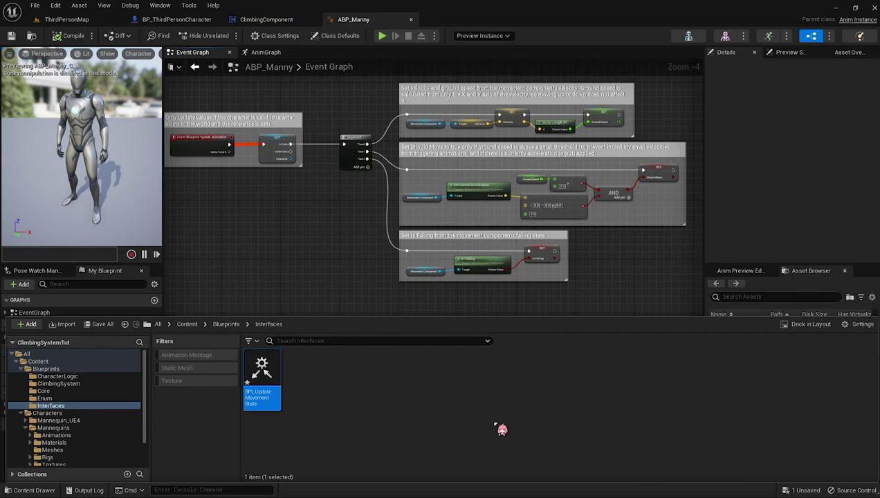
{"action": "double_click", "coordinate": [263, 374]}
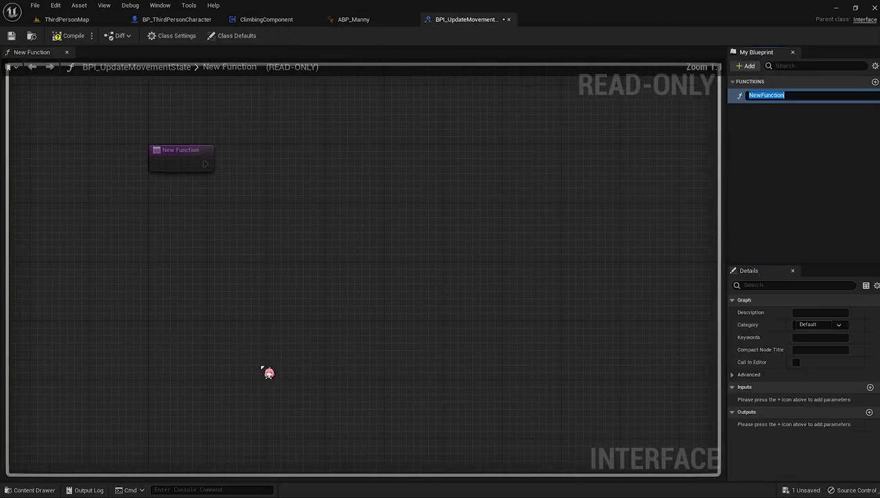
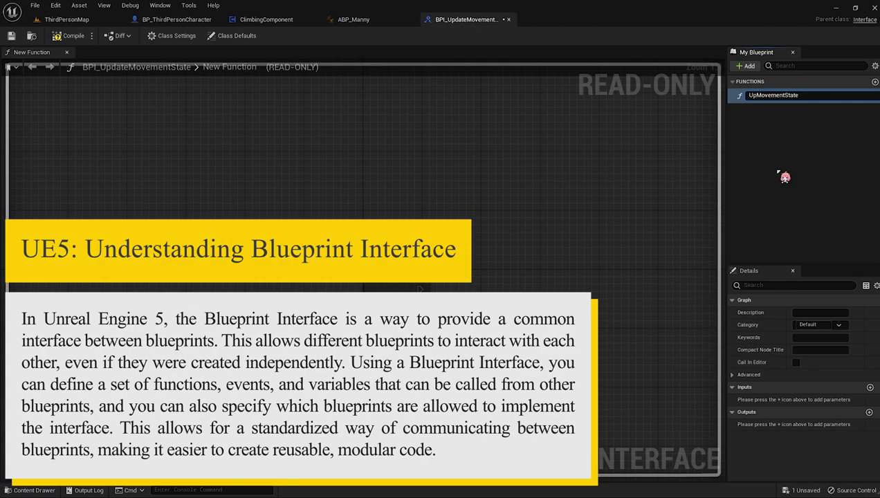
Name the interface function UpdateMovementState and give it one input parameter named state
{"action": "type", "text": "te"}
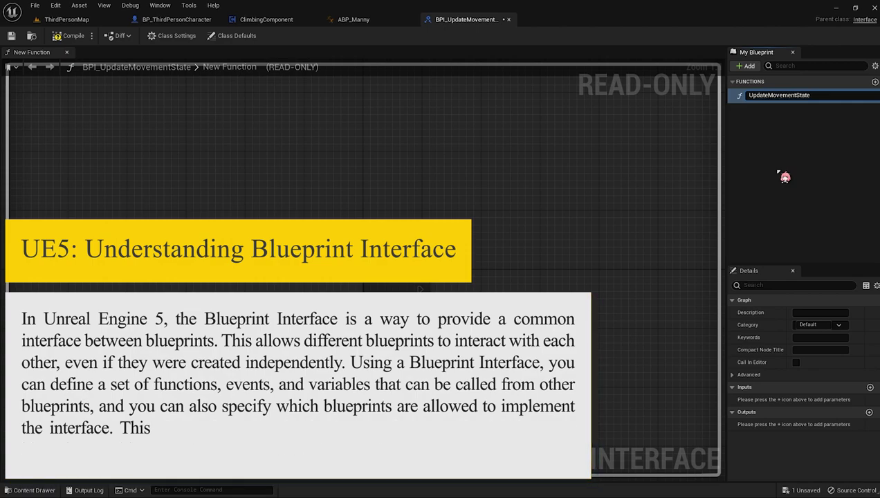
{"action": "key", "text": "Return"}
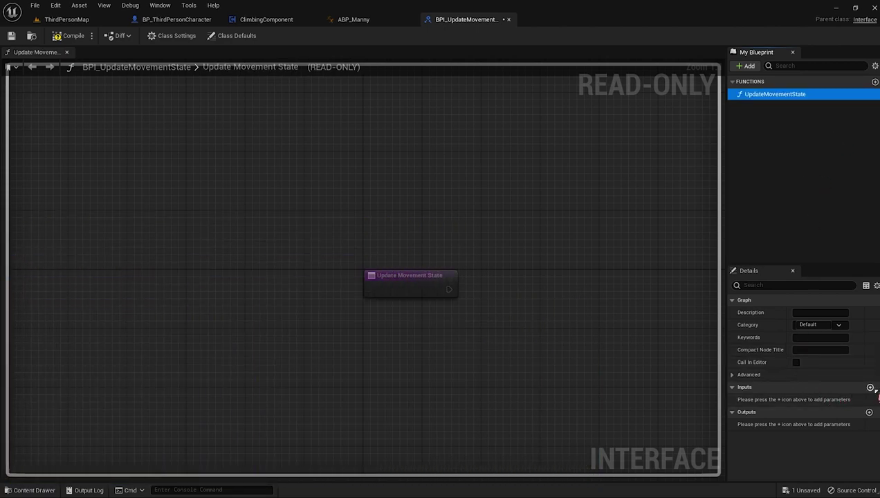
{"action": "left_click", "coordinate": [870, 387]}
{"action": "left_click", "coordinate": [775, 400]}
{"action": "type", "text": "state"}
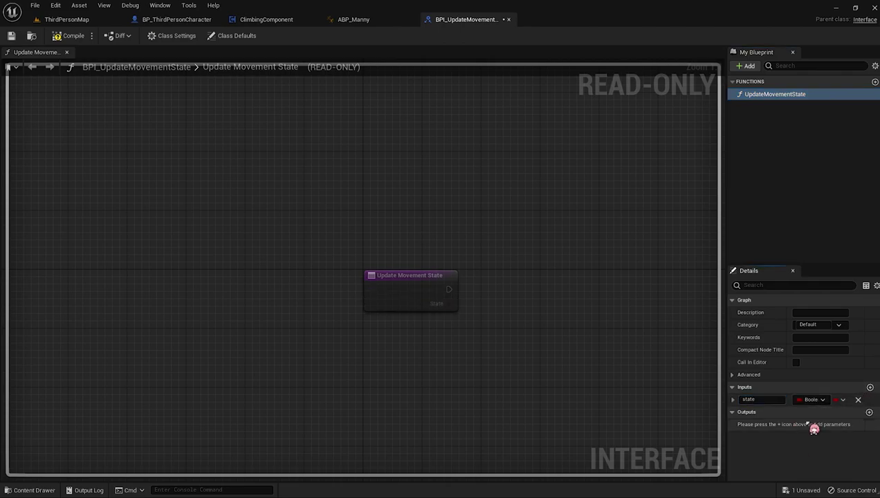
Change the state input's type to the BPE Movement State enum
{"action": "left_click", "coordinate": [813, 399]}
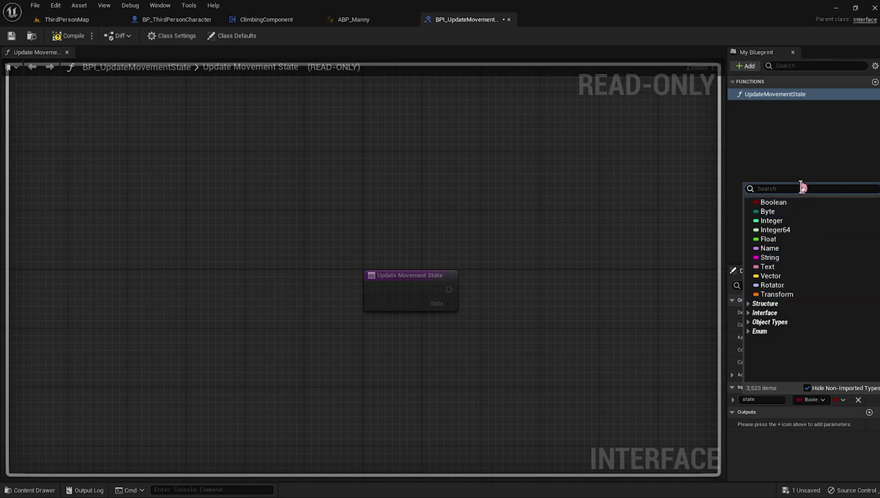
{"action": "type", "text": "enum"}
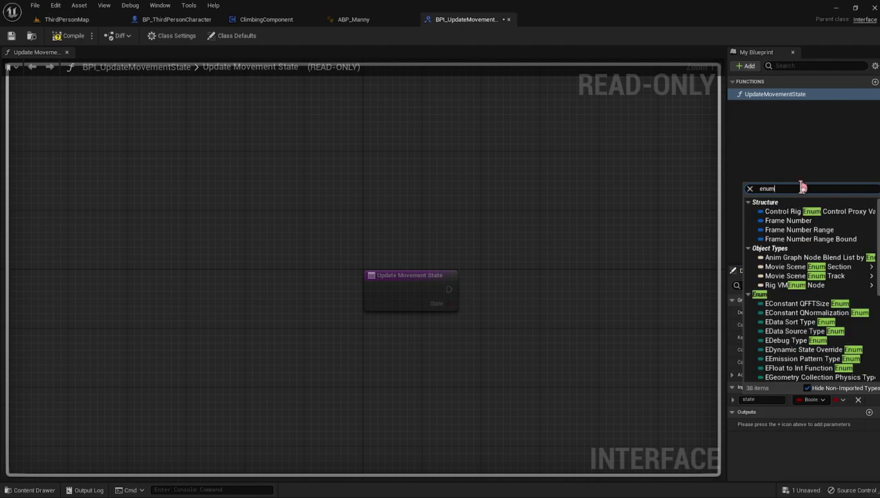
{"action": "key", "text": "BackSpace"}
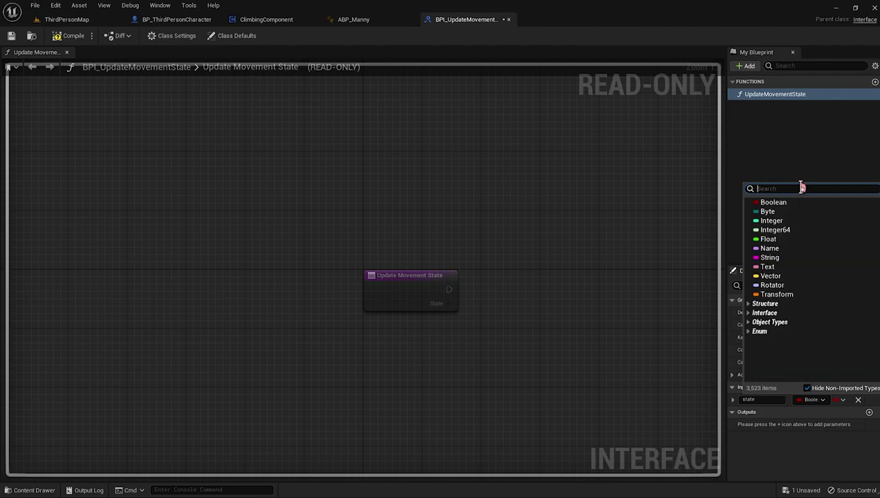
{"action": "type", "text": "BPE"}
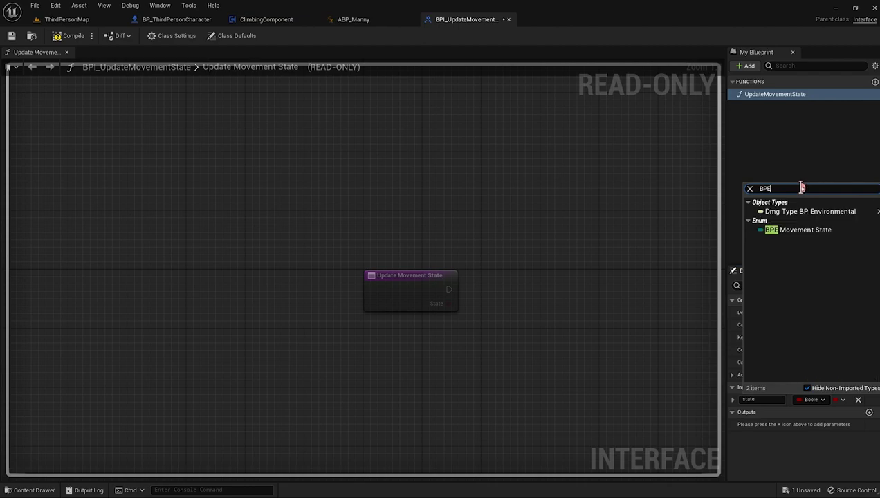
{"action": "left_click", "coordinate": [824, 229]}
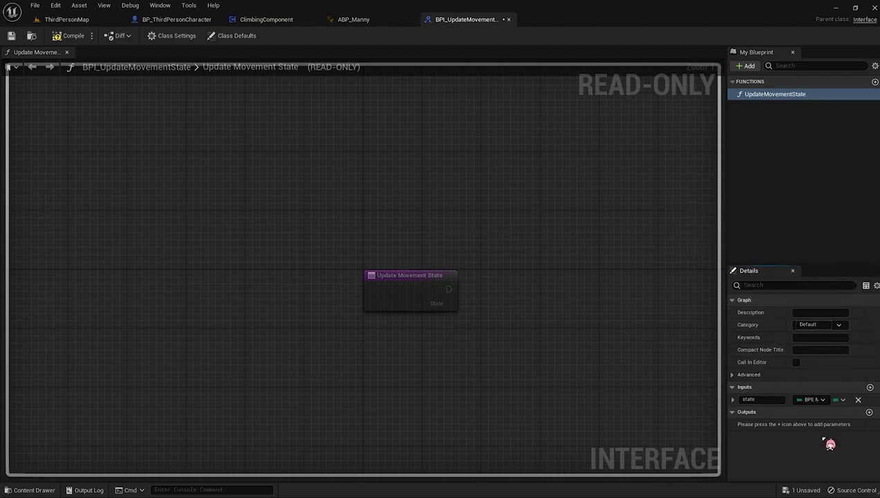
Save and compile the BPI_UpdateMovementState interface, then return to ABP_Manny
{"action": "left_click", "coordinate": [11, 36]}
{"action": "left_click", "coordinate": [65, 39]}
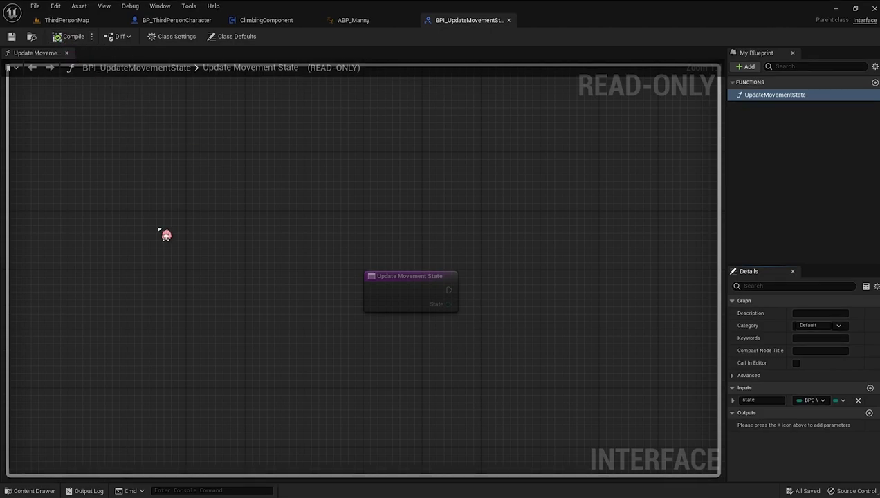
{"action": "right_click_drag", "start_coordinate": [576, 312], "coordinate": [511, 307]}
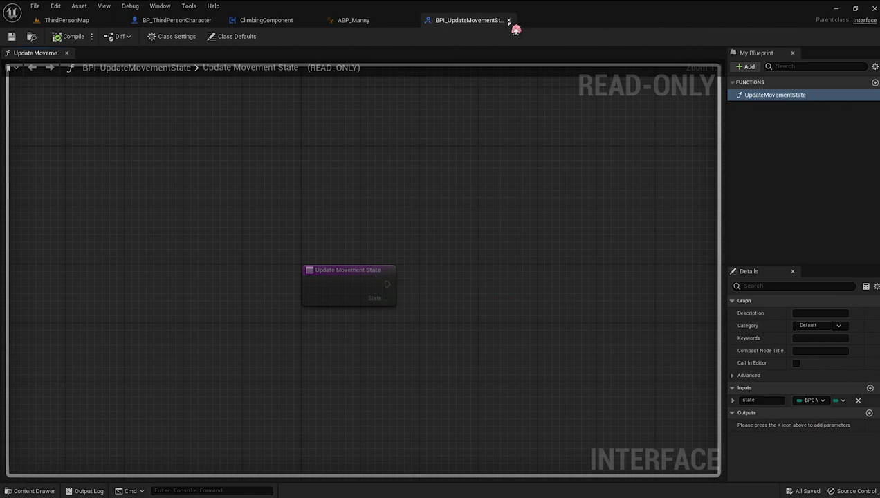
{"action": "left_click", "coordinate": [365, 22]}
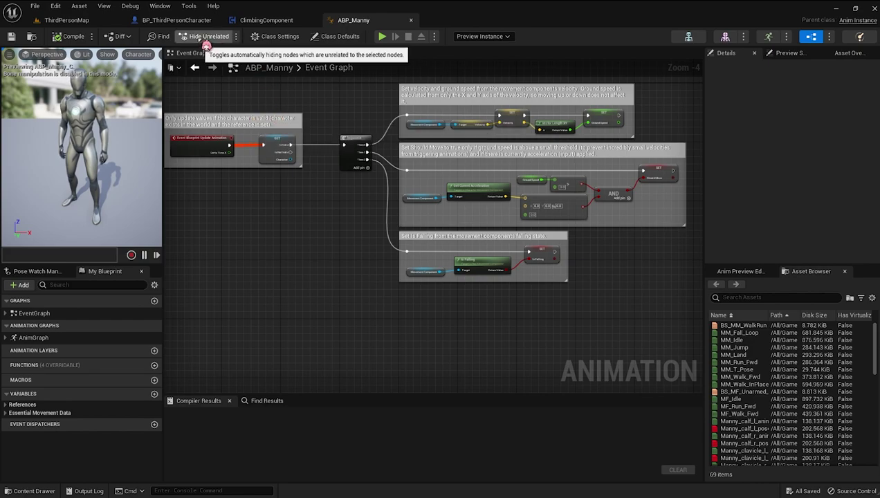
Add BPI_UpdateMovementState to ABP_Manny's inherited interfaces in Class Settings and expand Interfaces
{"action": "left_click", "coordinate": [275, 36]}
{"action": "scroll", "coordinate": [789, 223], "scroll_direction": "down", "scroll_amount": 1}
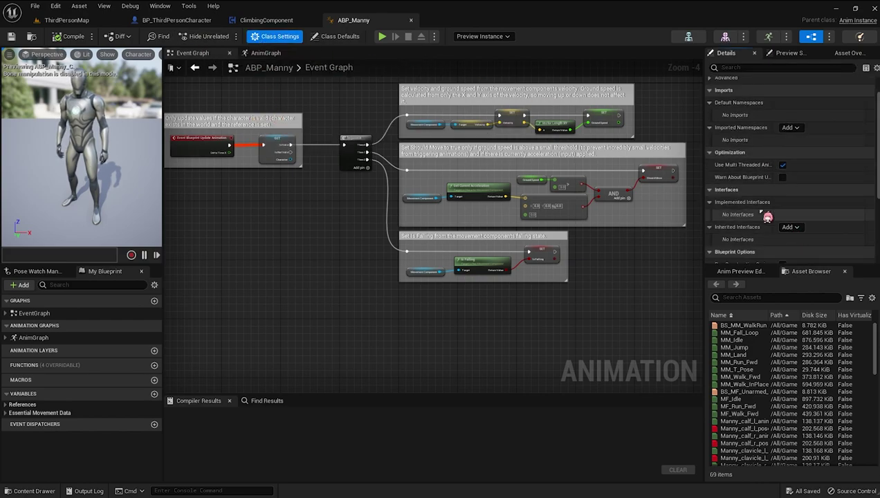
{"action": "left_click", "coordinate": [790, 227]}
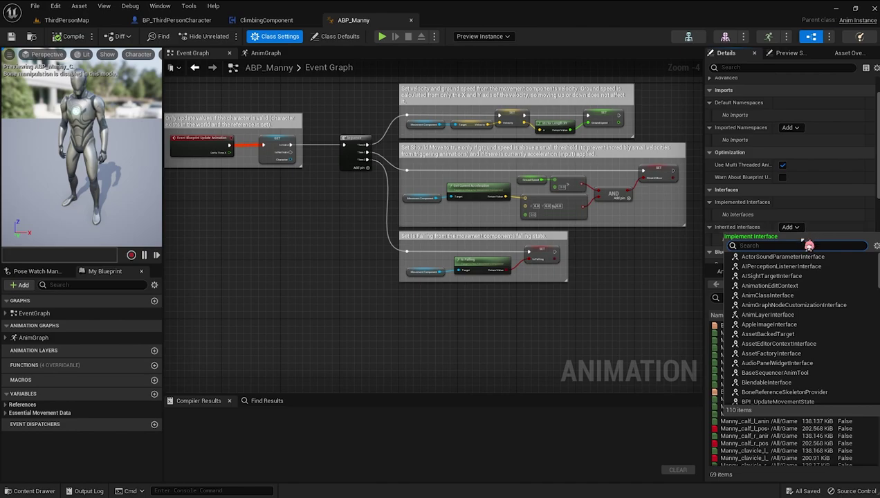
{"action": "type", "text": "BP"}
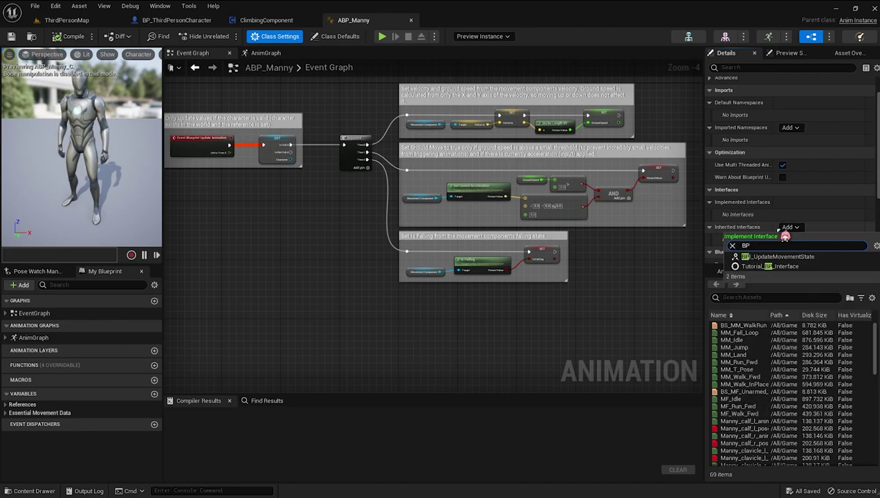
{"action": "type", "text": "I_"}
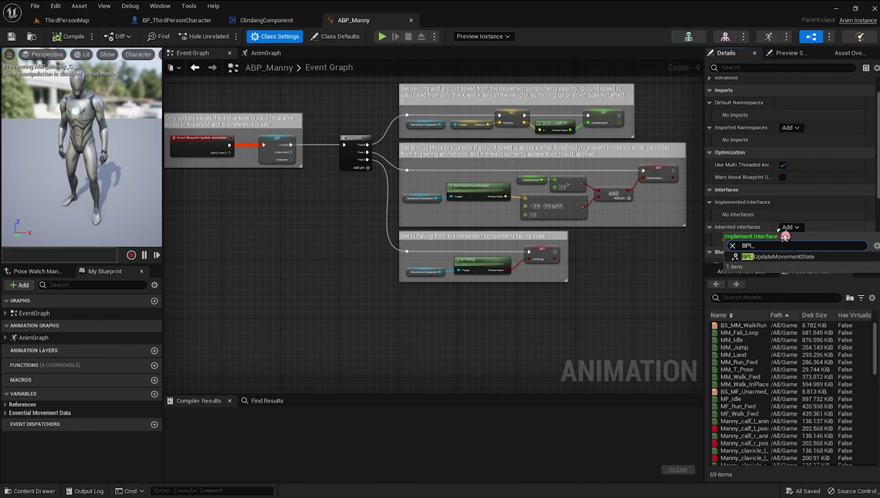
{"action": "left_click", "coordinate": [782, 257]}
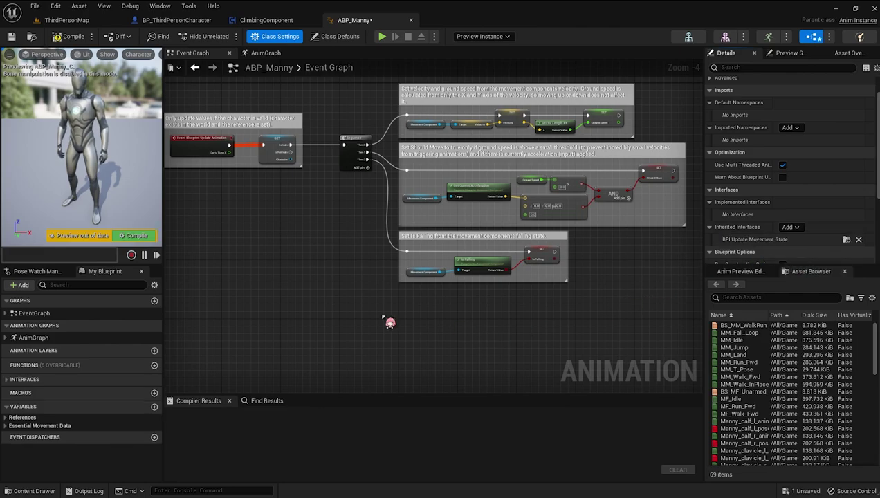
{"action": "left_click", "coordinate": [38, 380]}
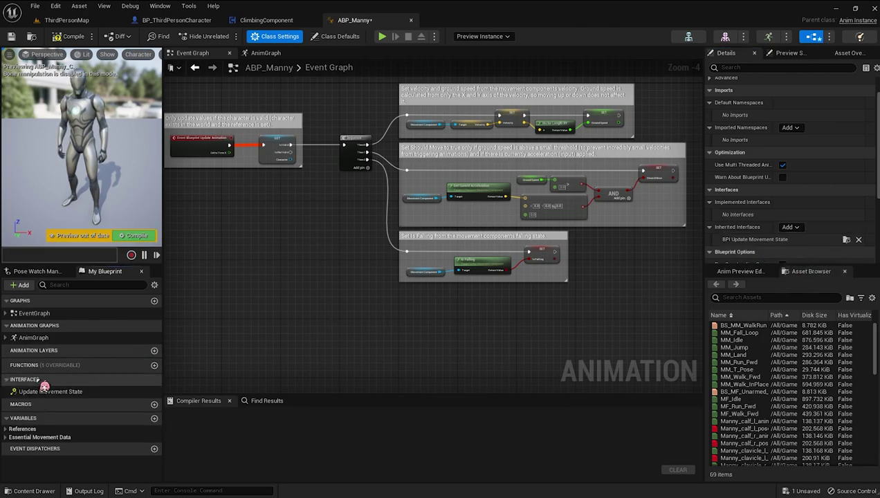
Add the Update Movement State event and promote its State output to a MovementState variable
{"action": "double_click", "coordinate": [73, 394]}
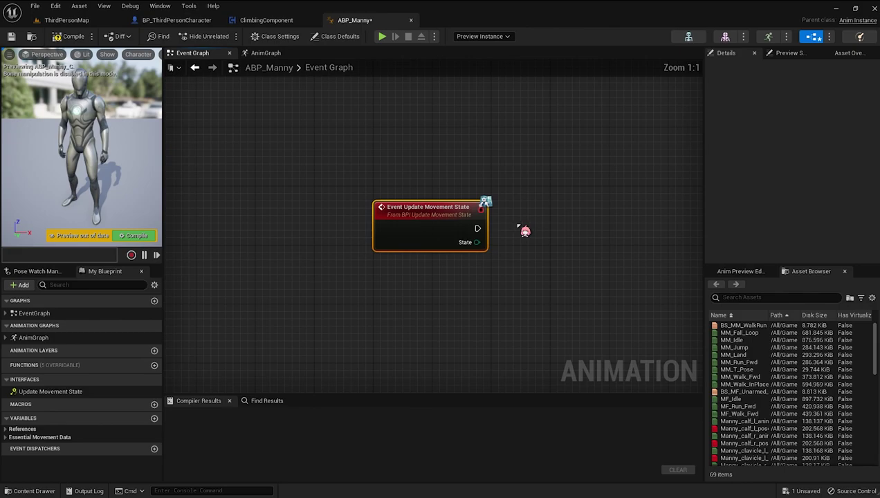
{"action": "right_click", "coordinate": [400, 244]}
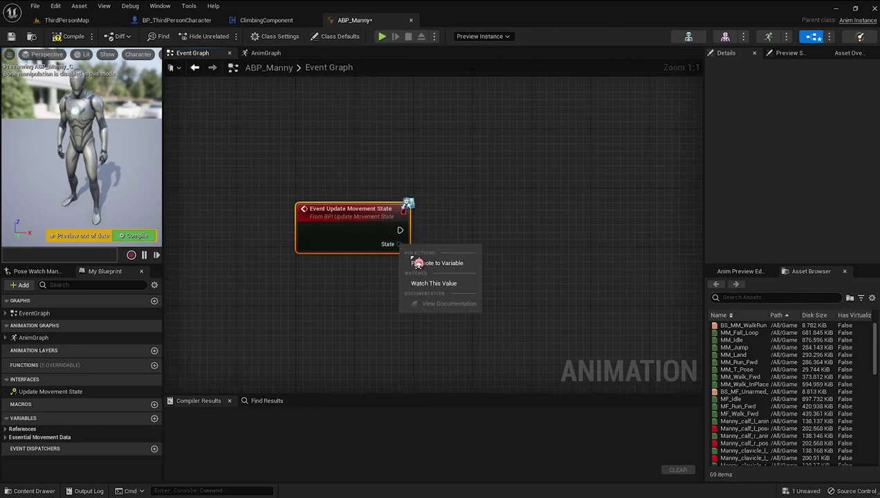
{"action": "left_click", "coordinate": [422, 259]}
{"action": "type", "text": "MovementState"}
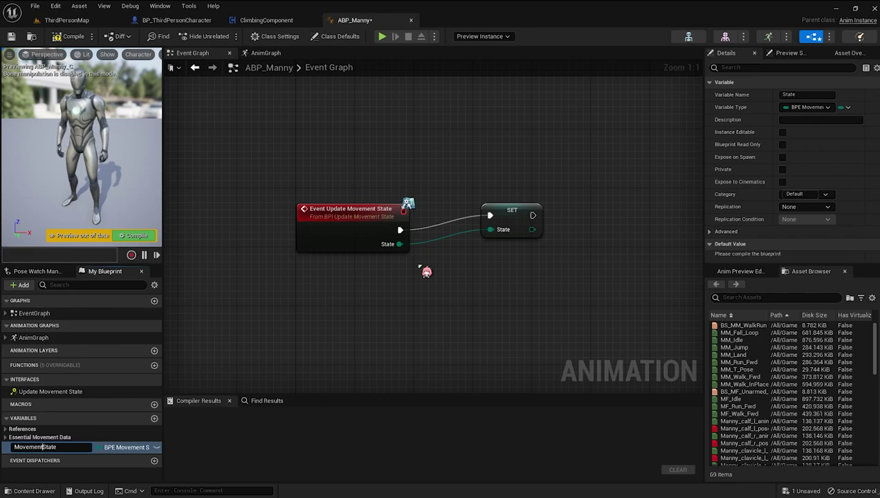
{"action": "key", "text": "Return"}
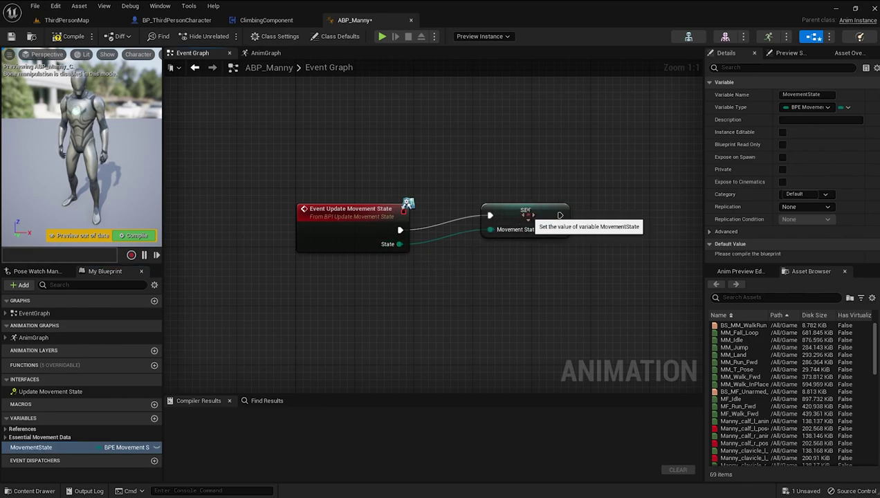
{"action": "left_click_drag", "start_coordinate": [526, 208], "coordinate": [488, 215]}
{"action": "left_click", "coordinate": [479, 194]}
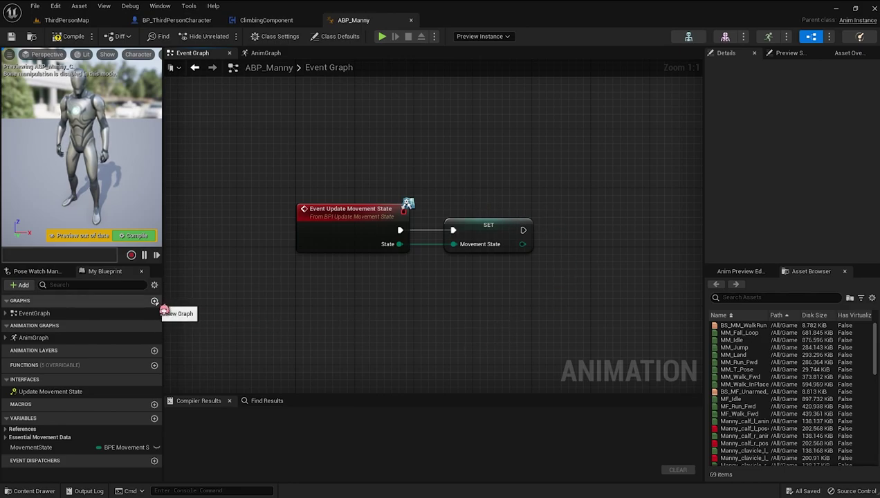
Move over to the ClimbingComponent blueprint
{"action": "scroll", "coordinate": [492, 276], "scroll_direction": "down", "scroll_amount": 6}
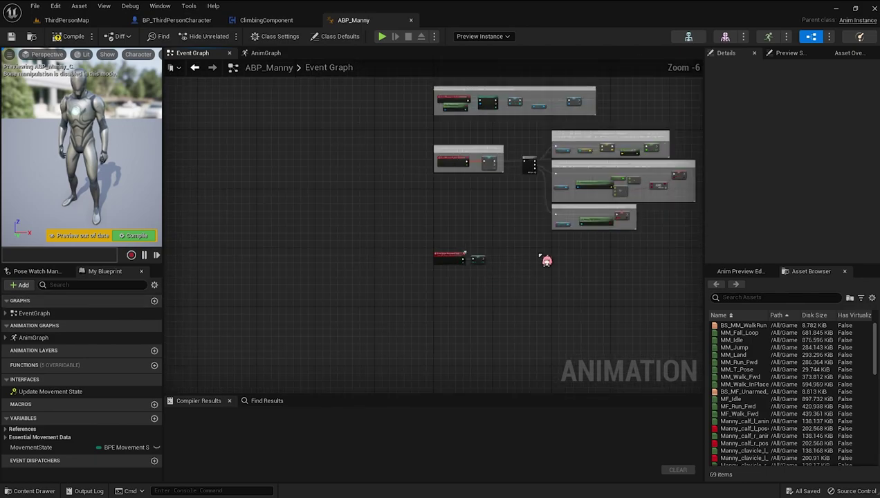
{"action": "scroll", "coordinate": [528, 267], "scroll_direction": "up", "scroll_amount": 6}
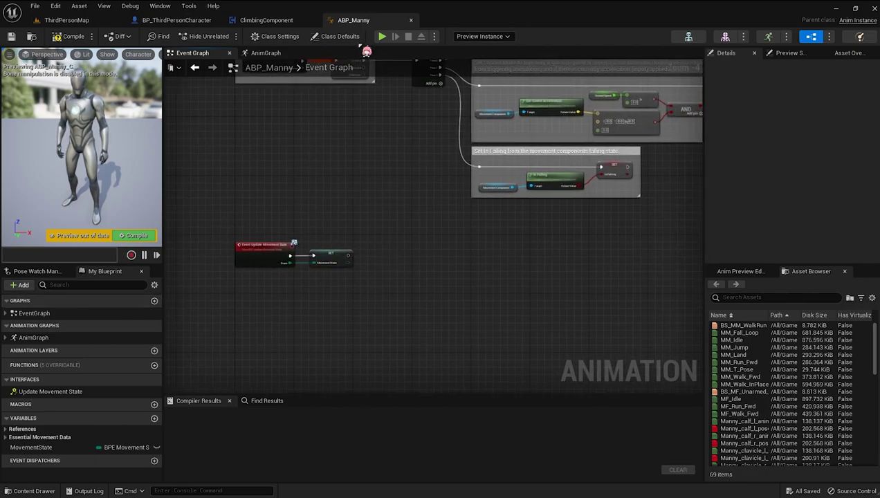
{"action": "scroll", "coordinate": [342, 200], "scroll_direction": "up", "scroll_amount": 2}
{"action": "scroll", "coordinate": [359, 184], "scroll_direction": "up", "scroll_amount": 2}
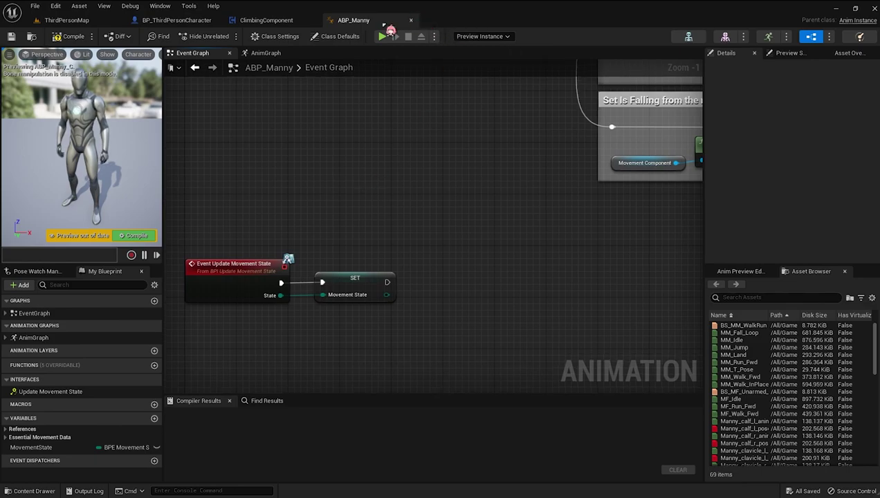
{"action": "left_click", "coordinate": [259, 21]}
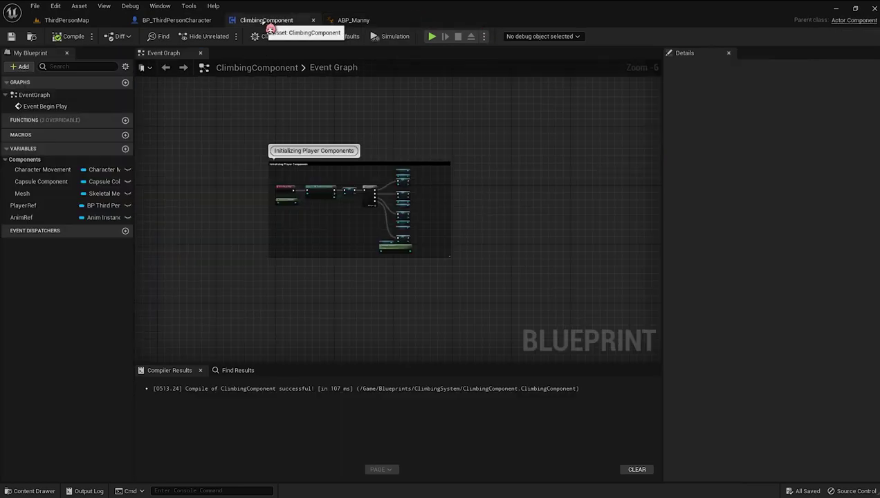
In BP_ThirdPersonCharacter's Update Movement State function, feed a Mesh reference into a new Get Anim Instance node
{"action": "left_click", "coordinate": [198, 20]}
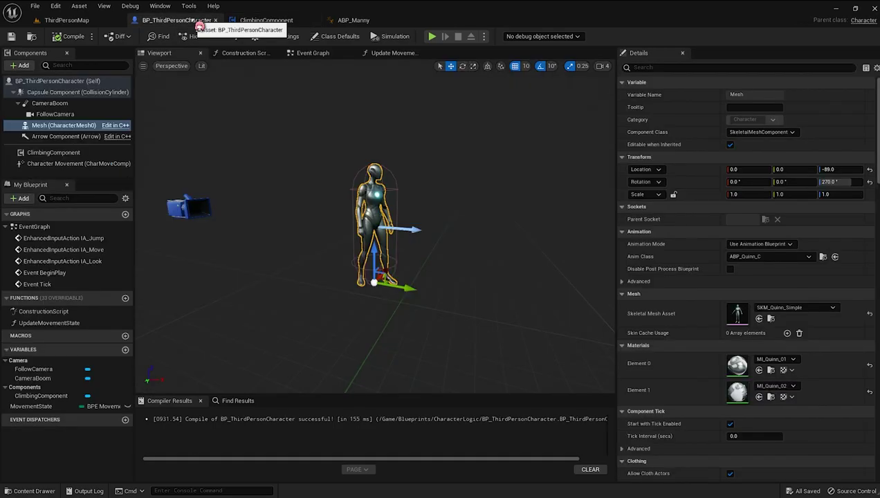
{"action": "left_click", "coordinate": [388, 53]}
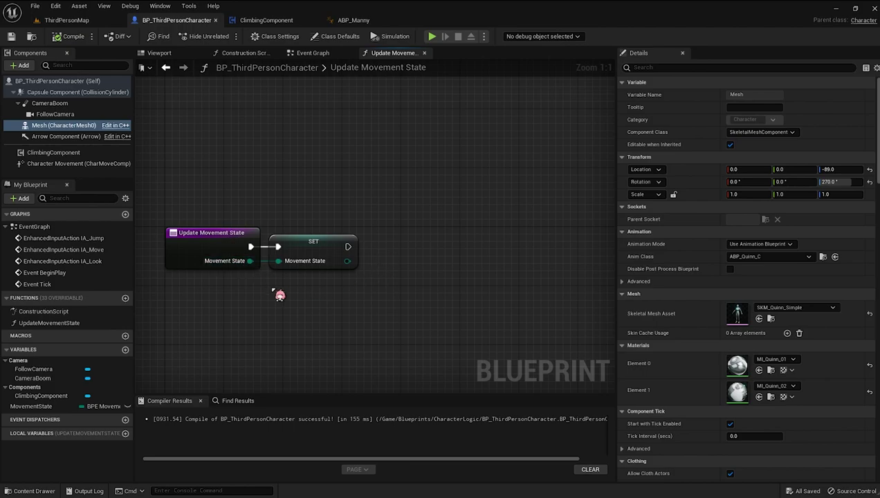
{"action": "mouse_move", "coordinate": [62, 125]}
{"action": "left_mouse_down"}
{"action": "mouse_move", "coordinate": [245, 261]}
{"action": "mouse_move", "coordinate": [269, 314]}
{"action": "left_mouse_up"}
{"action": "type", "text": "get"}
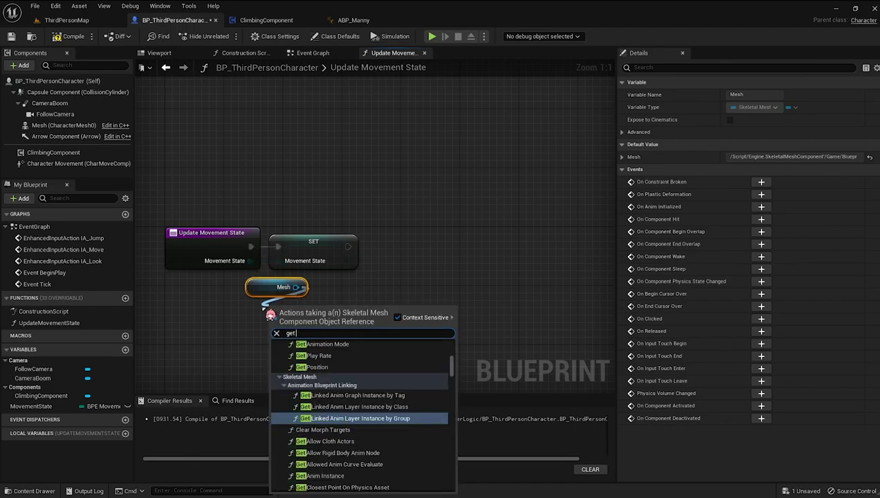
{"action": "type", "text": " anime"}
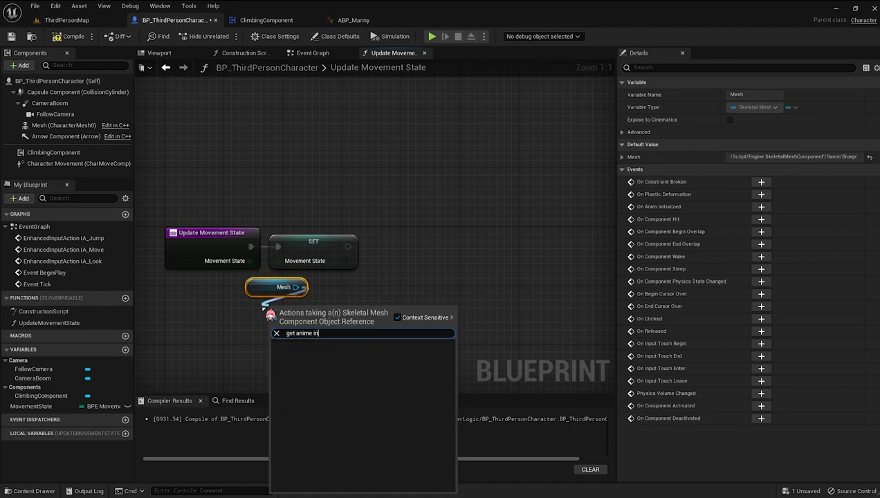
{"action": "key", "text": "BackSpace"}
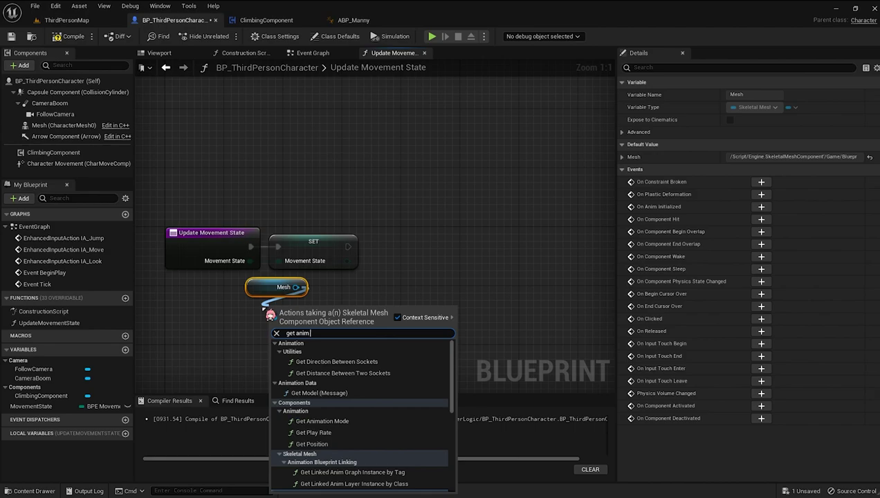
{"action": "type", "text": "insta"}
{"action": "key", "text": "Down"}
Send the Update Movement State message to the anim instance after SET, then compile
{"action": "key", "text": "Return"}
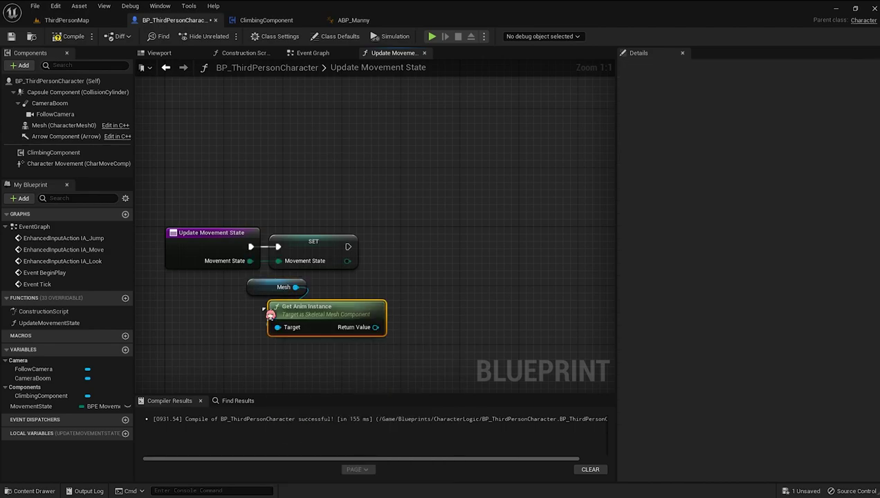
{"action": "left_click_drag", "start_coordinate": [272, 305], "coordinate": [250, 305]}
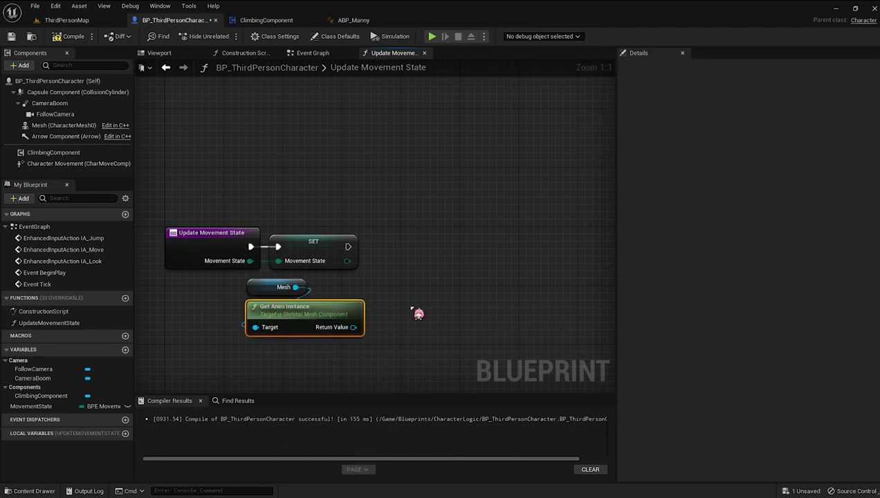
{"action": "left_click_drag", "start_coordinate": [359, 334], "coordinate": [398, 298]}
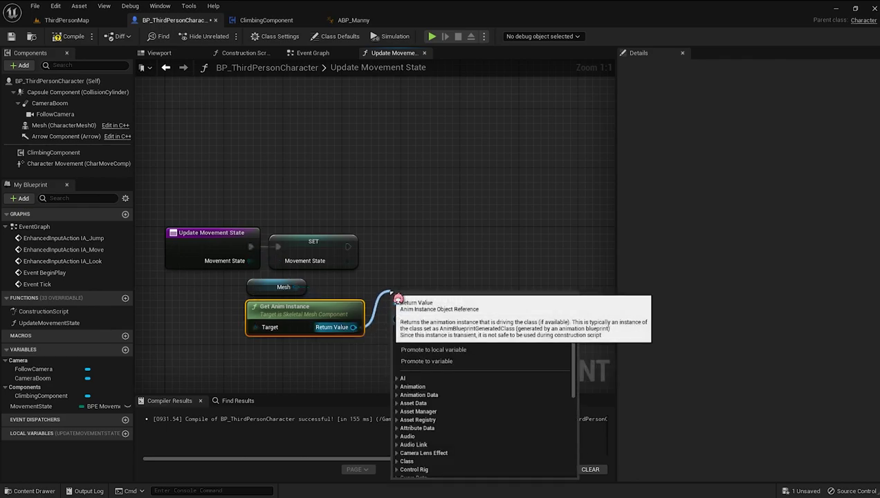
{"action": "type", "text": "pdate"}
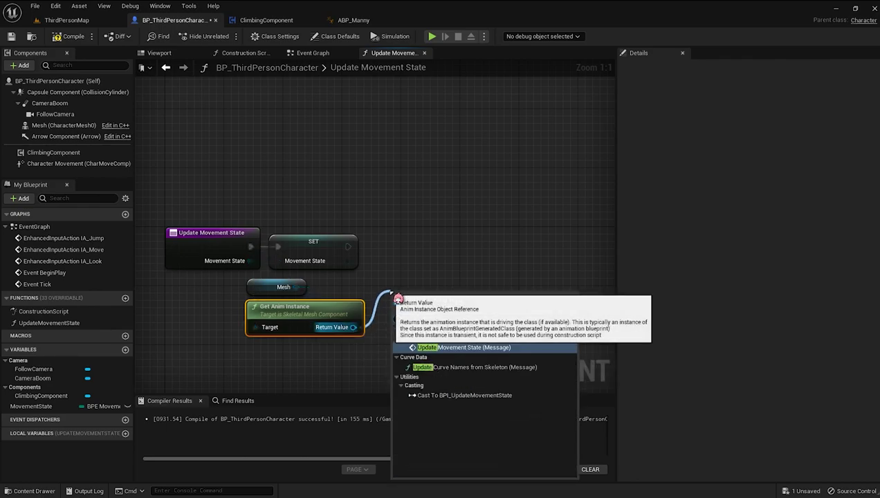
{"action": "left_click", "coordinate": [484, 357]}
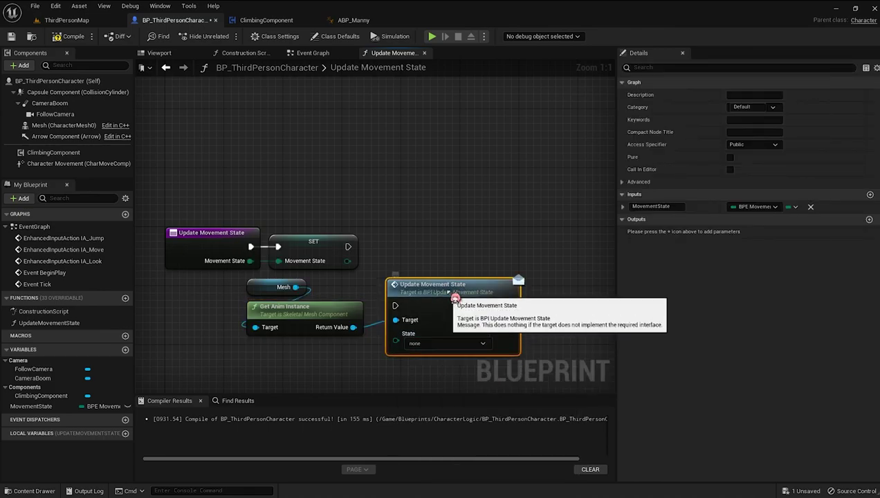
{"action": "left_click_drag", "start_coordinate": [456, 293], "coordinate": [445, 244]}
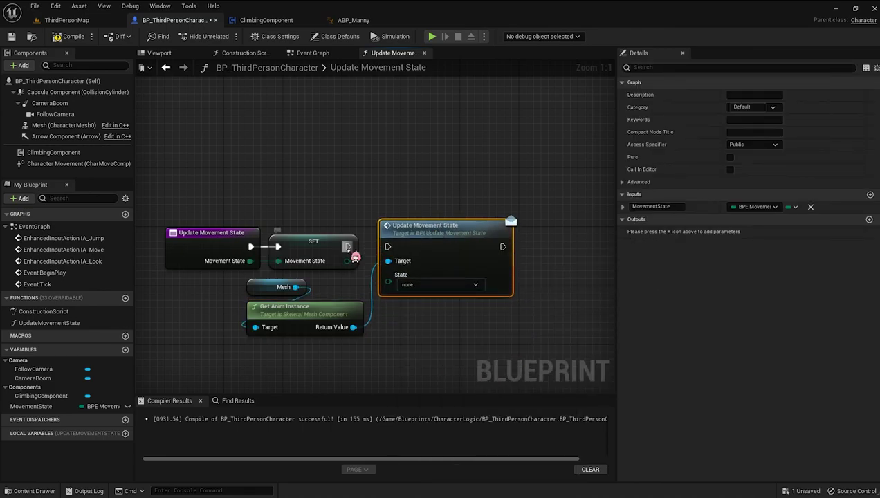
{"action": "mouse_move", "coordinate": [349, 247]}
{"action": "left_mouse_down"}
{"action": "mouse_move", "coordinate": [388, 247]}
{"action": "mouse_move", "coordinate": [393, 287]}
{"action": "left_mouse_up"}
{"action": "left_click", "coordinate": [417, 323]}
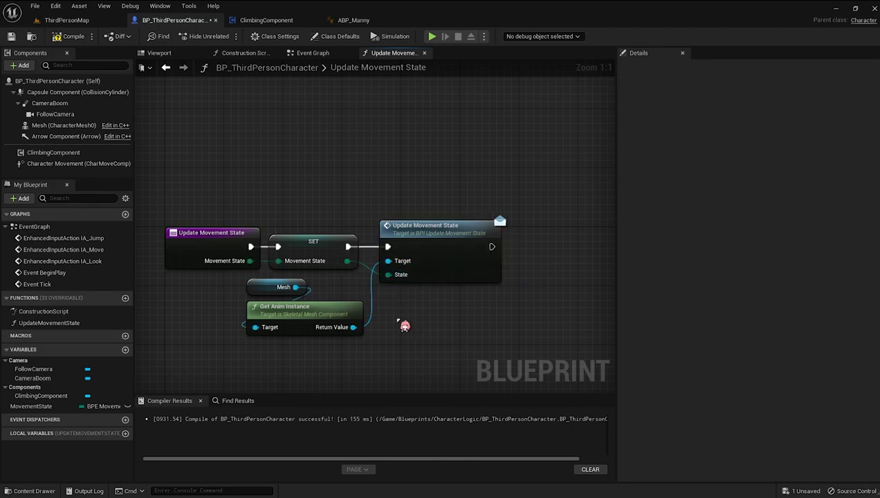
{"action": "left_click", "coordinate": [15, 38]}
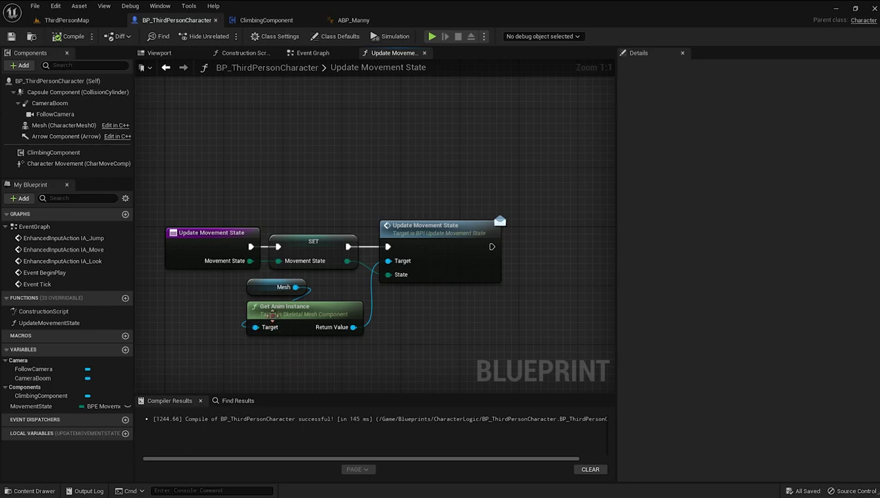
Tidy the Mesh and Get Anim Instance nodes and end the function with a Return Node
{"action": "left_click_drag", "start_coordinate": [281, 359], "coordinate": [243, 277]}
{"action": "mouse_move", "coordinate": [318, 328]}
{"action": "left_mouse_down"}
{"action": "mouse_move", "coordinate": [392, 320]}
{"action": "mouse_move", "coordinate": [386, 328]}
{"action": "left_mouse_up"}
{"action": "mouse_move", "coordinate": [353, 288]}
{"action": "left_mouse_down"}
{"action": "mouse_move", "coordinate": [345, 346]}
{"action": "mouse_move", "coordinate": [334, 317]}
{"action": "mouse_move", "coordinate": [405, 298]}
{"action": "left_mouse_up"}
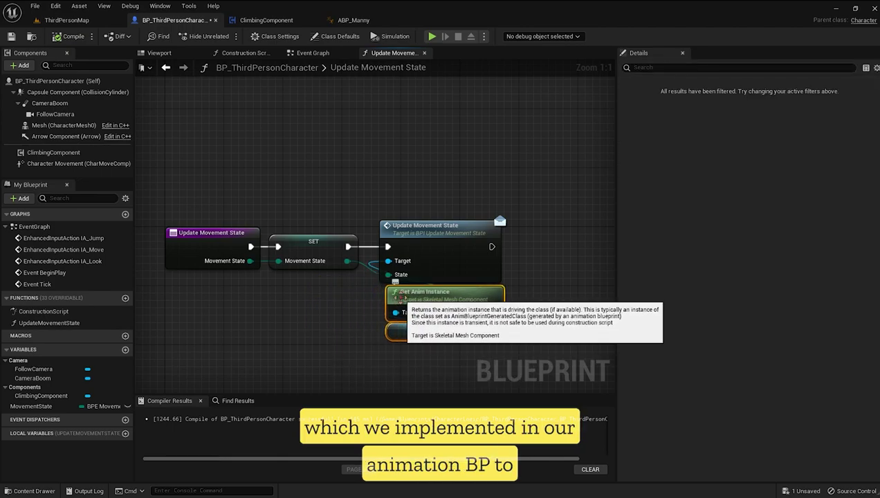
{"action": "left_click", "coordinate": [353, 305]}
{"action": "right_click_drag", "start_coordinate": [351, 298], "coordinate": [241, 300]}
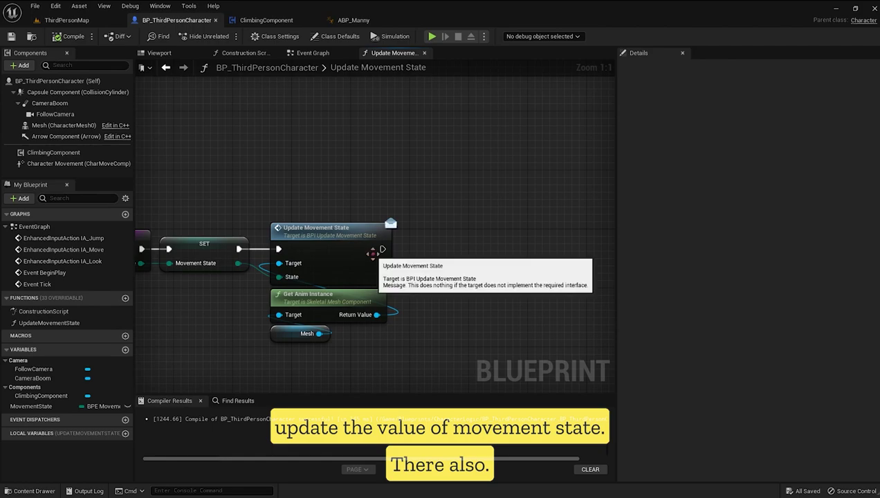
{"action": "left_click_drag", "start_coordinate": [382, 249], "coordinate": [424, 256]}
{"action": "type", "text": "ret"}
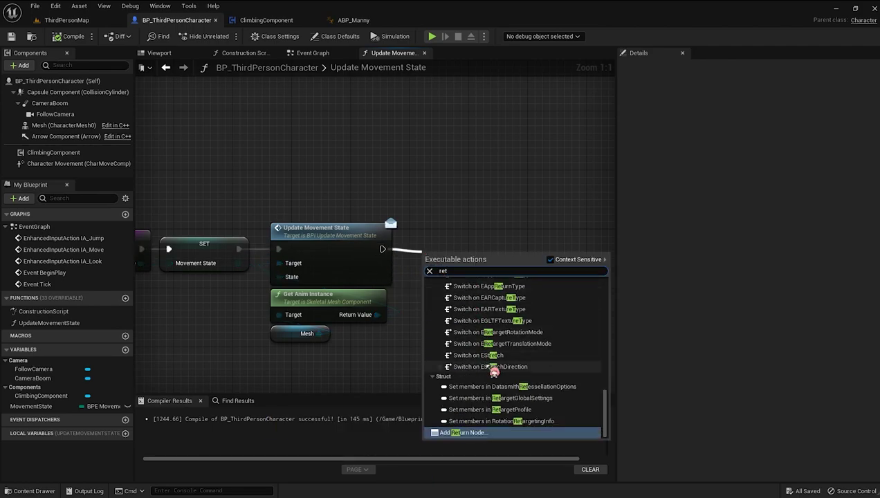
{"action": "key", "text": "Return"}
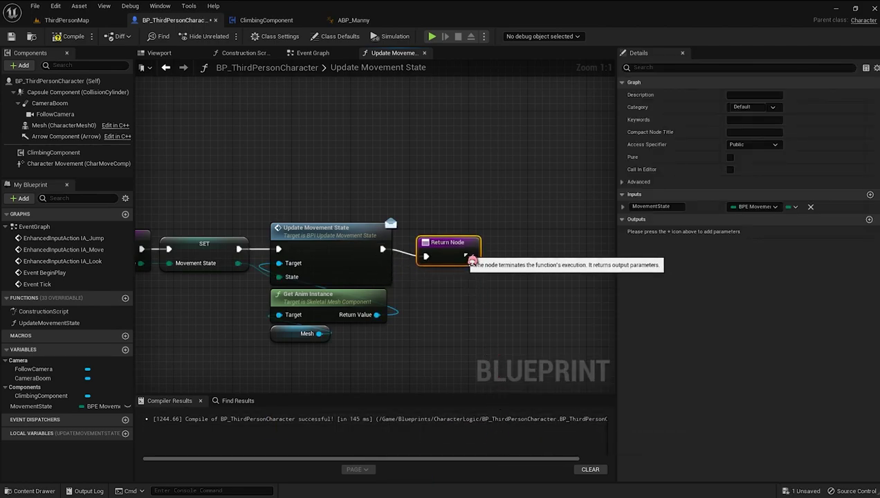
{"action": "left_click", "coordinate": [290, 178]}
{"action": "right_click_drag", "start_coordinate": [290, 179], "coordinate": [417, 164]}
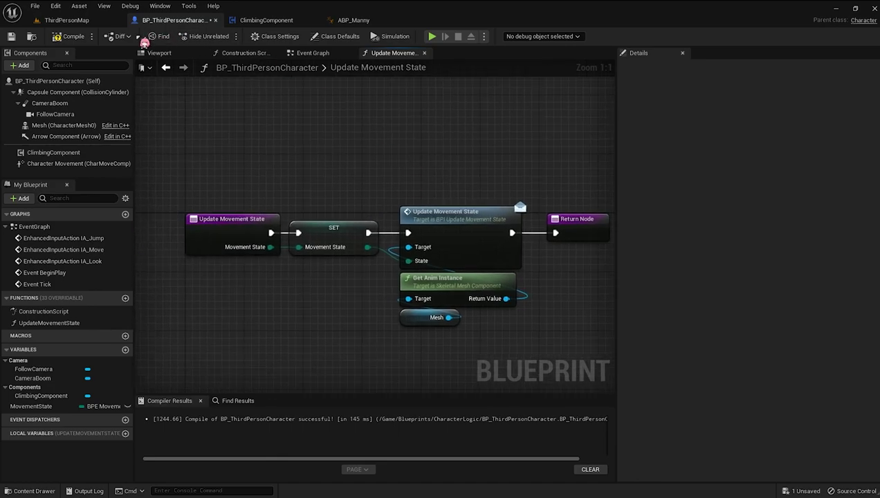
Compile the character and expand the movement-state switch in its Event Graph
{"action": "left_click", "coordinate": [73, 36]}
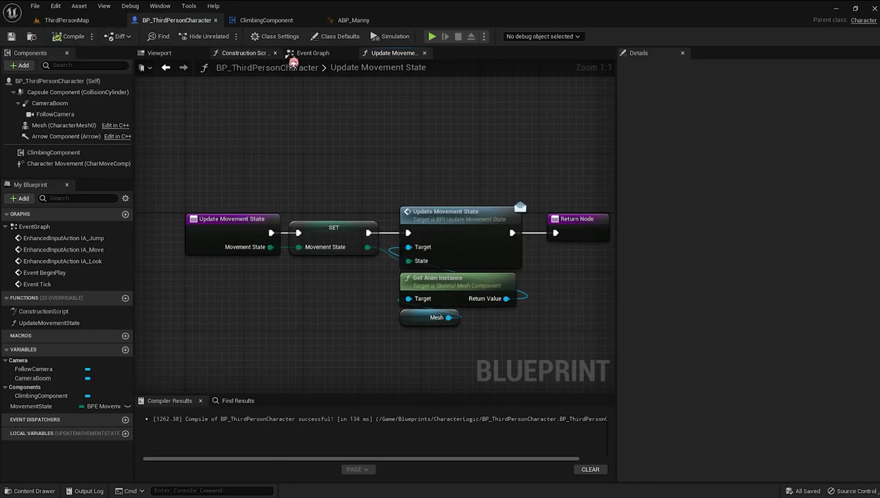
{"action": "left_click", "coordinate": [304, 55]}
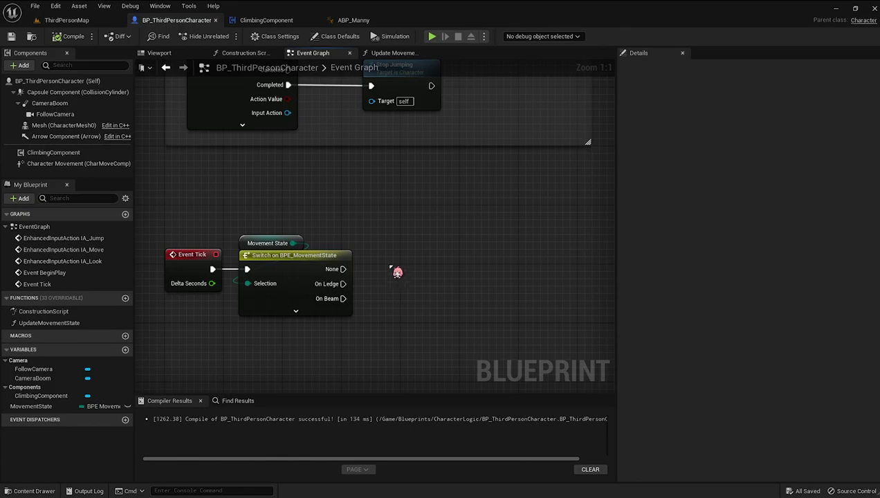
{"action": "left_click", "coordinate": [349, 312]}
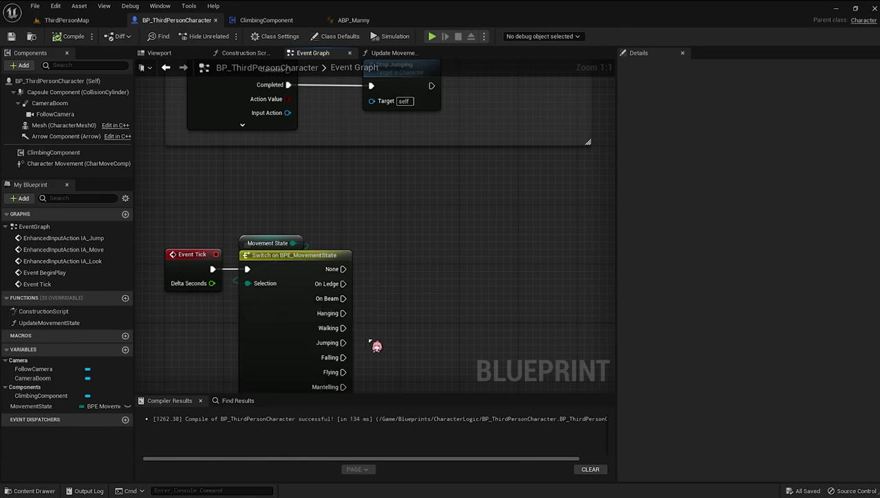
{"action": "right_click_drag", "start_coordinate": [374, 345], "coordinate": [331, 279]}
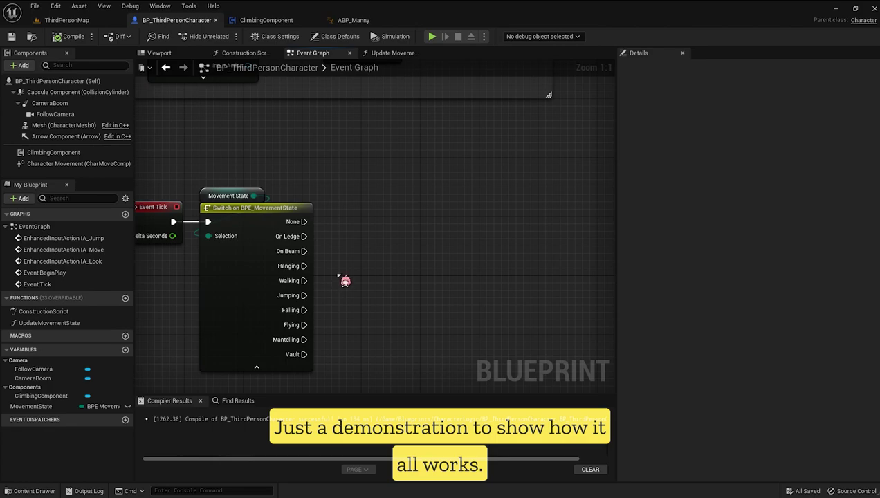
{"action": "right_click_drag", "start_coordinate": [354, 281], "coordinate": [333, 266]}
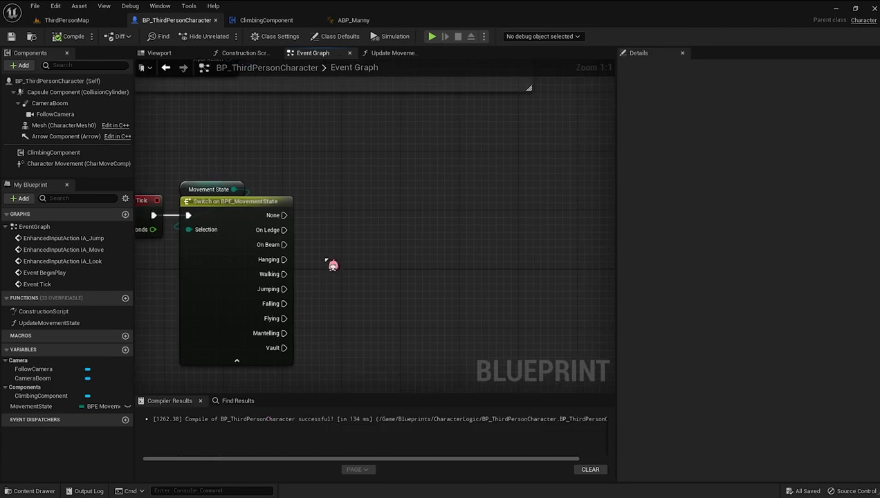
Add a Print String showing 'Walking' on the switch's Walking output and compile
{"action": "right_click", "coordinate": [327, 260]}
{"action": "type", "text": "print"}
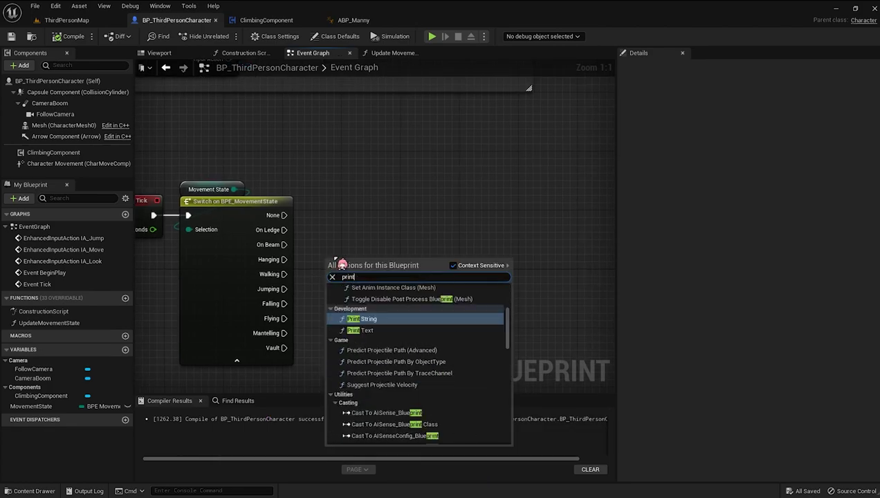
{"action": "key", "text": "Return"}
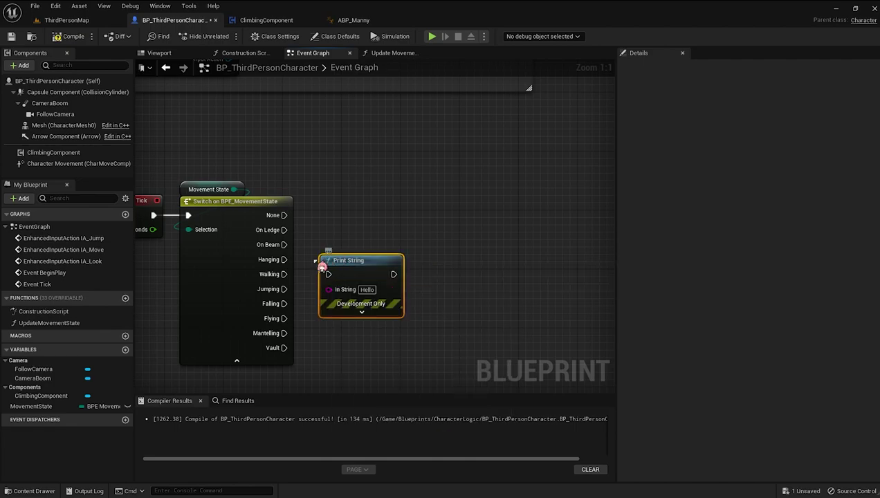
{"action": "left_click_drag", "start_coordinate": [291, 276], "coordinate": [329, 274]}
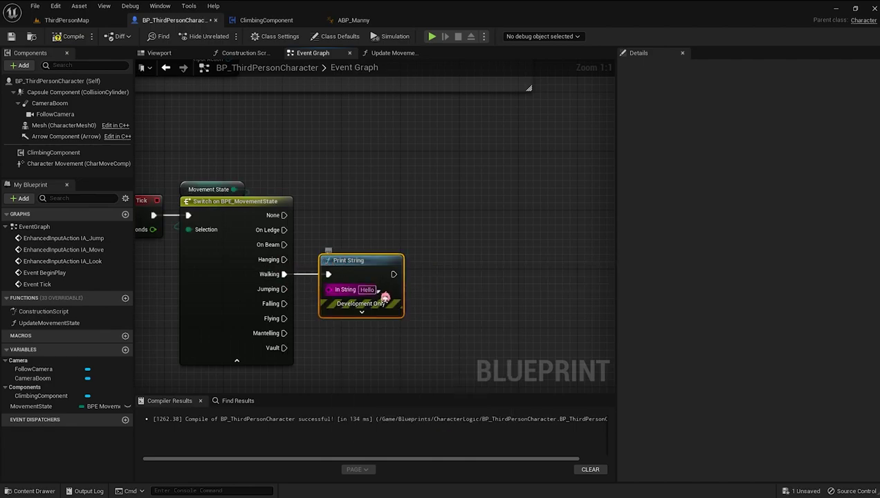
{"action": "type", "text": "Wa"}
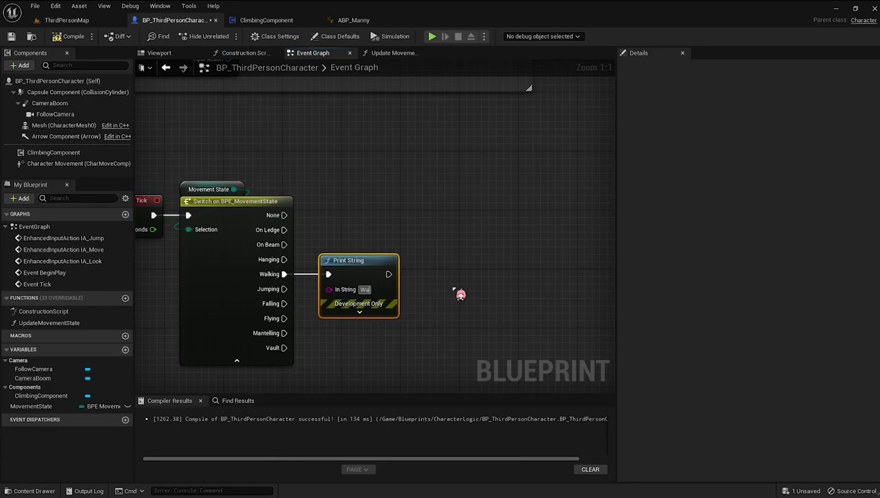
{"action": "type", "text": "lking"}
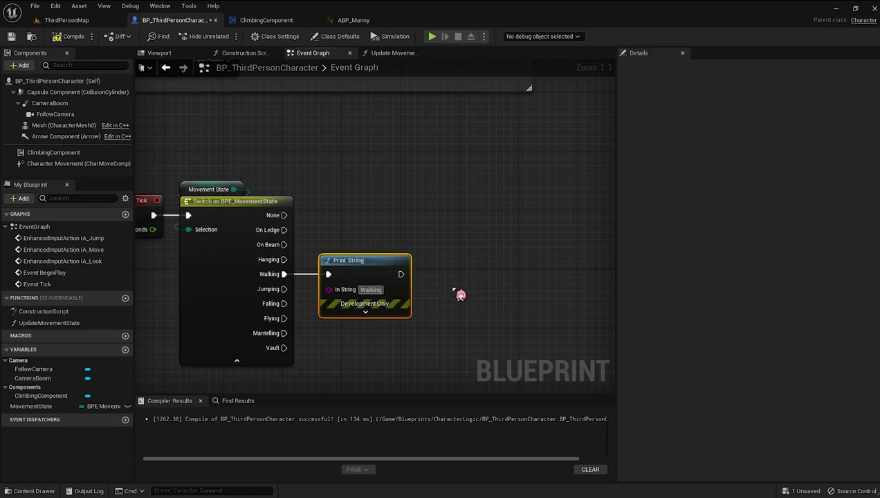
{"action": "left_click", "coordinate": [455, 290]}
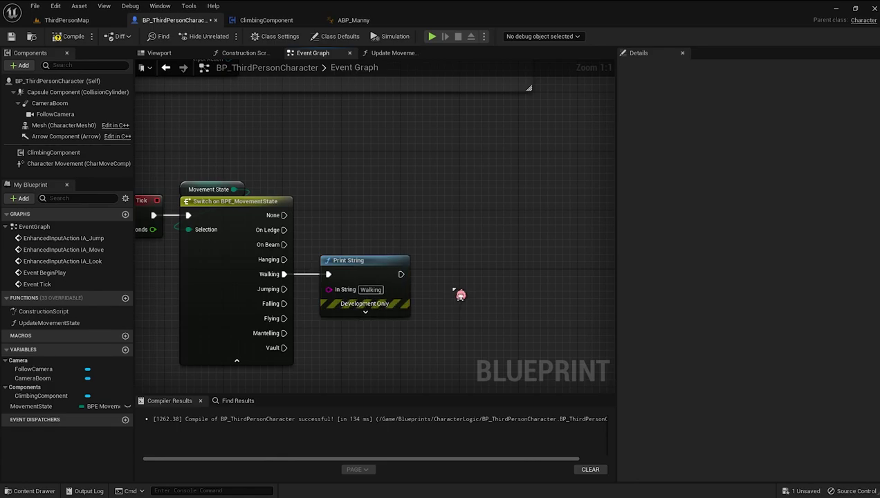
{"action": "left_click", "coordinate": [66, 36]}
Collapse the switch's unused outputs and tidy Print String beside the Walking pin
{"action": "left_click", "coordinate": [284, 362]}
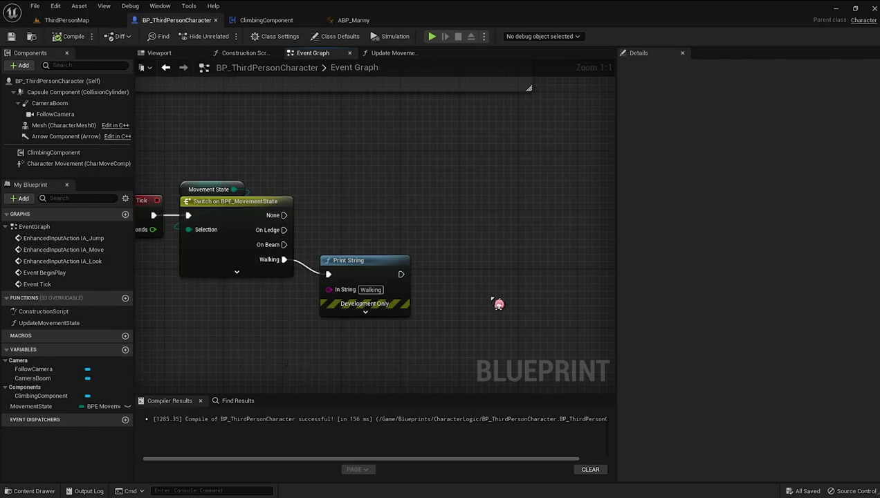
{"action": "left_click_drag", "start_coordinate": [329, 262], "coordinate": [321, 247]}
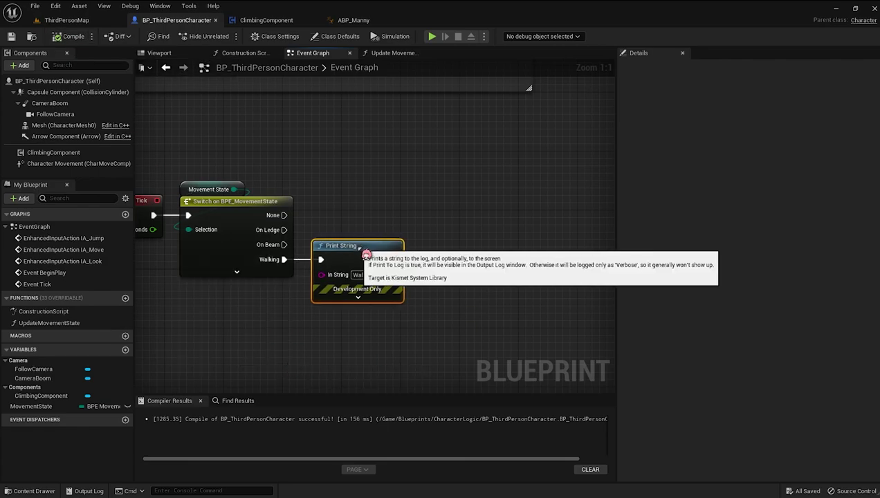
{"action": "mouse_move", "coordinate": [260, 145]}
{"action": "right_mouse_down"}
{"action": "mouse_move", "coordinate": [297, 318]}
{"action": "mouse_move", "coordinate": [328, 247]}
{"action": "right_mouse_up"}
{"action": "scroll", "coordinate": [327, 301], "scroll_direction": "down", "scroll_amount": 3}
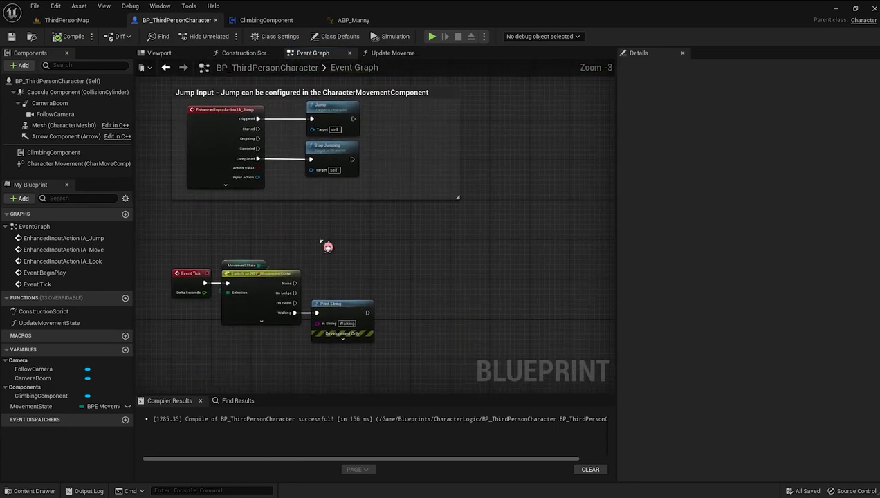
{"action": "left_click", "coordinate": [253, 274]}
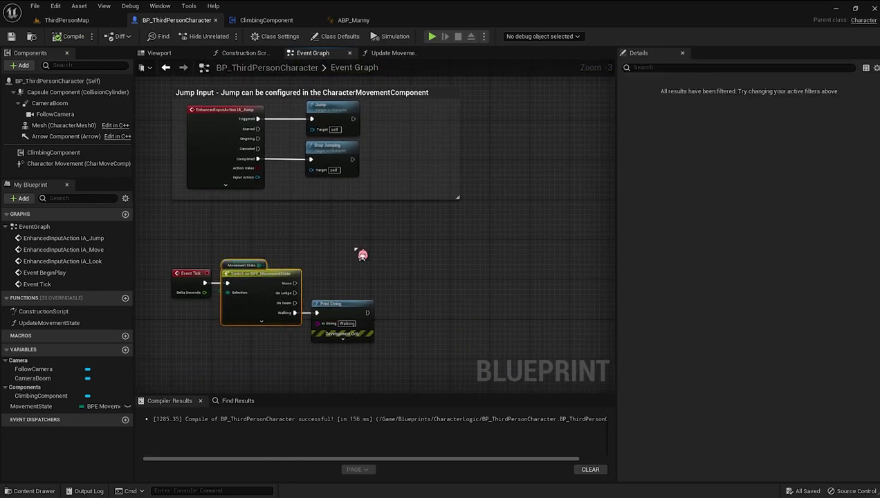
{"action": "left_click", "coordinate": [353, 20]}
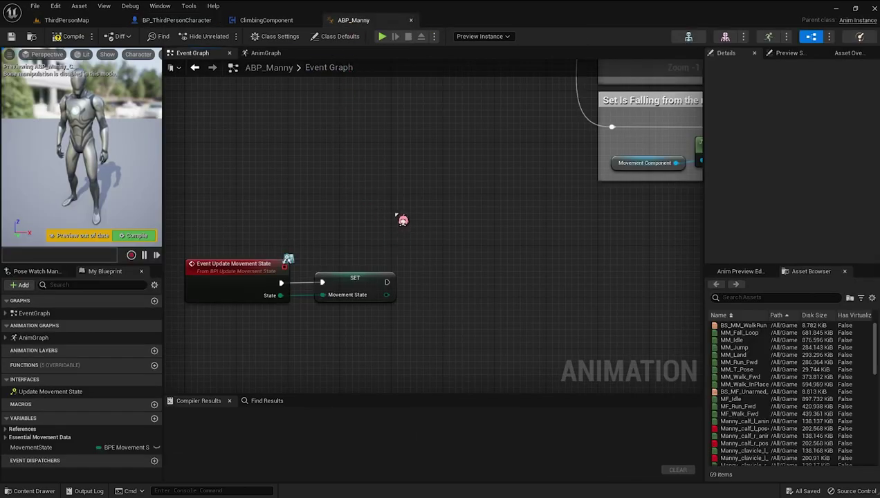
Search ABP_Manny's graph actions for an event, then cancel without adding anything
{"action": "right_click", "coordinate": [404, 220]}
{"action": "type", "text": "event"}
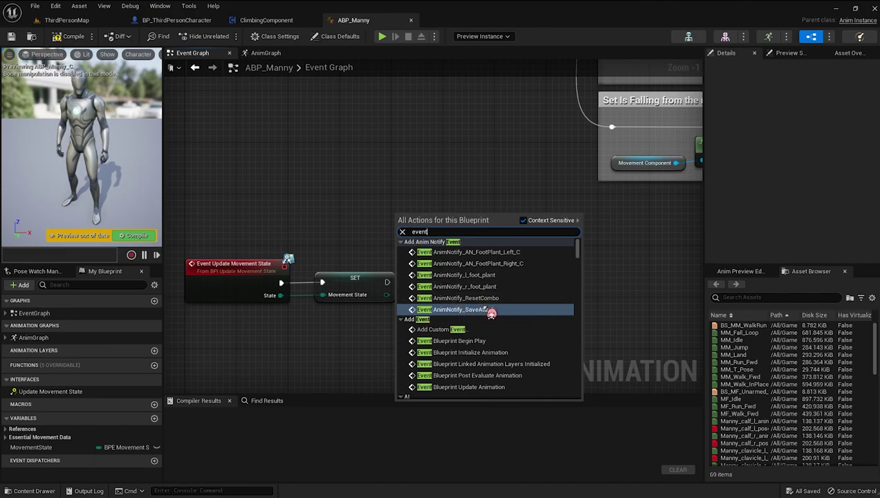
{"action": "scroll", "coordinate": [493, 312], "scroll_direction": "down", "scroll_amount": 2}
{"action": "scroll", "coordinate": [492, 314], "scroll_direction": "up", "scroll_amount": 1}
{"action": "scroll", "coordinate": [492, 313], "scroll_direction": "up", "scroll_amount": 1}
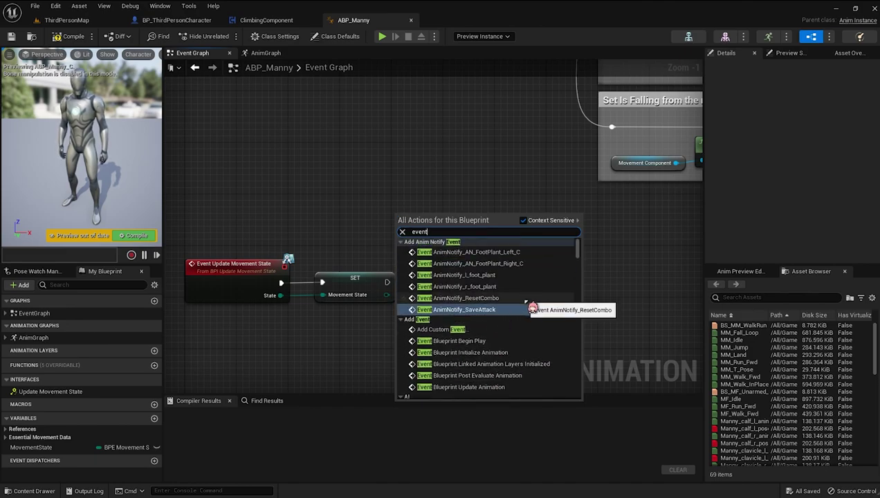
{"action": "scroll", "coordinate": [522, 316], "scroll_direction": "down", "scroll_amount": 3}
{"action": "scroll", "coordinate": [524, 317], "scroll_direction": "down", "scroll_amount": 3}
{"action": "scroll", "coordinate": [517, 327], "scroll_direction": "down", "scroll_amount": 3}
{"action": "scroll", "coordinate": [515, 325], "scroll_direction": "down", "scroll_amount": 3}
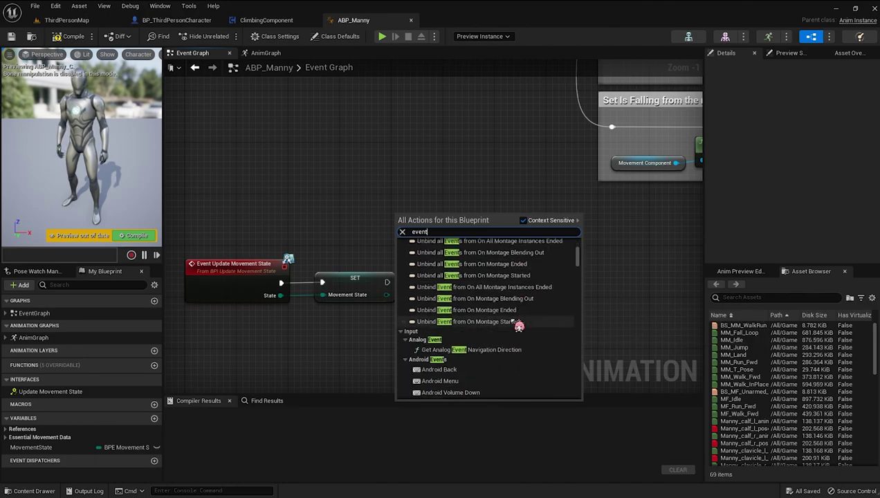
{"action": "scroll", "coordinate": [513, 319], "scroll_direction": "down", "scroll_amount": 3}
{"action": "scroll", "coordinate": [512, 320], "scroll_direction": "down", "scroll_amount": 3}
{"action": "left_click", "coordinate": [632, 292]}
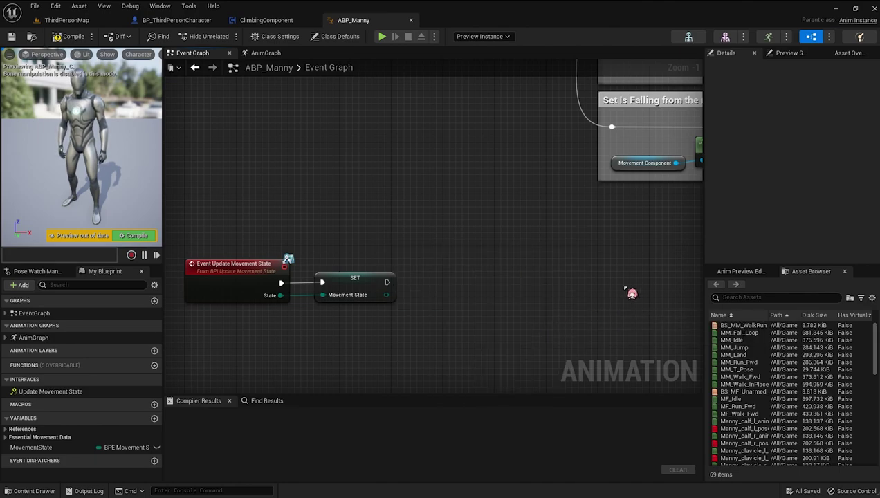
Place a MovementState getter beside the ground-speed and Should Move nodes
{"action": "scroll", "coordinate": [582, 249], "scroll_direction": "down", "scroll_amount": 6}
{"action": "right_click_drag", "start_coordinate": [582, 249], "coordinate": [389, 321]}
{"action": "scroll", "coordinate": [356, 260], "scroll_direction": "up", "scroll_amount": 6}
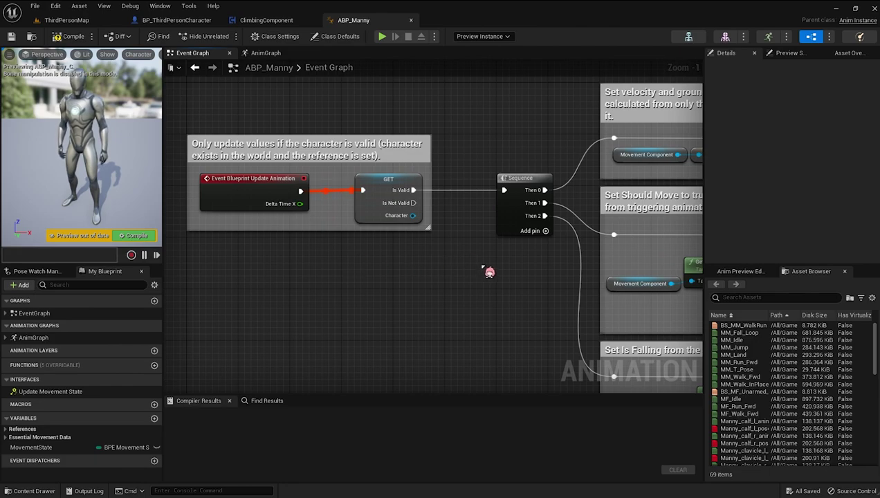
{"action": "right_click_drag", "start_coordinate": [489, 272], "coordinate": [167, 295]}
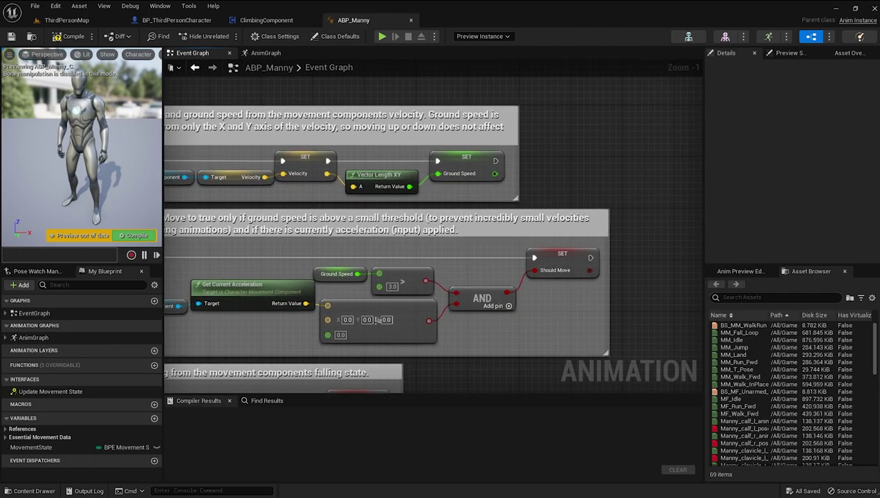
{"action": "right_click_drag", "start_coordinate": [592, 167], "coordinate": [437, 195]}
{"action": "scroll", "coordinate": [437, 195], "scroll_direction": "up", "scroll_amount": 1}
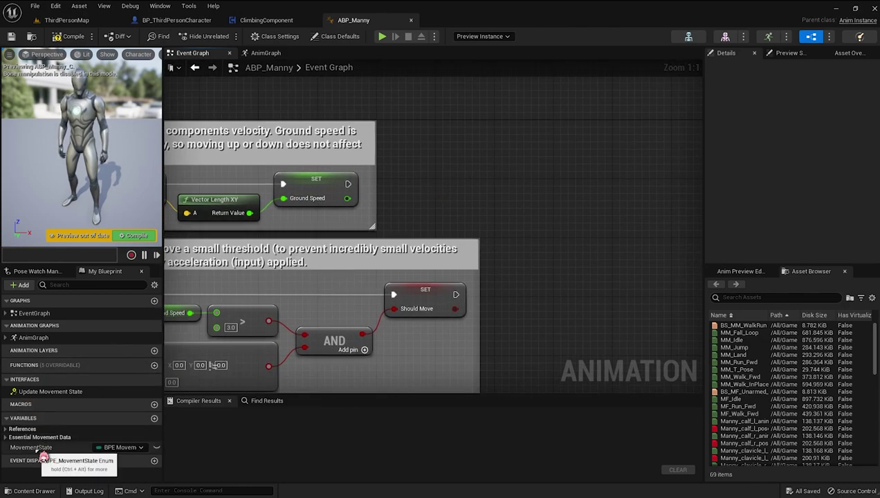
{"action": "mouse_move", "coordinate": [35, 447]}
{"action": "left_mouse_down"}
{"action": "mouse_move", "coordinate": [400, 214]}
{"action": "mouse_move", "coordinate": [400, 125]}
{"action": "left_mouse_up"}
Add an expanded Switch on BPE_MovementState fed by Movement State, after the Ground Speed SET
{"action": "left_click_drag", "start_coordinate": [459, 130], "coordinate": [423, 146]}
{"action": "type", "text": "swi"}
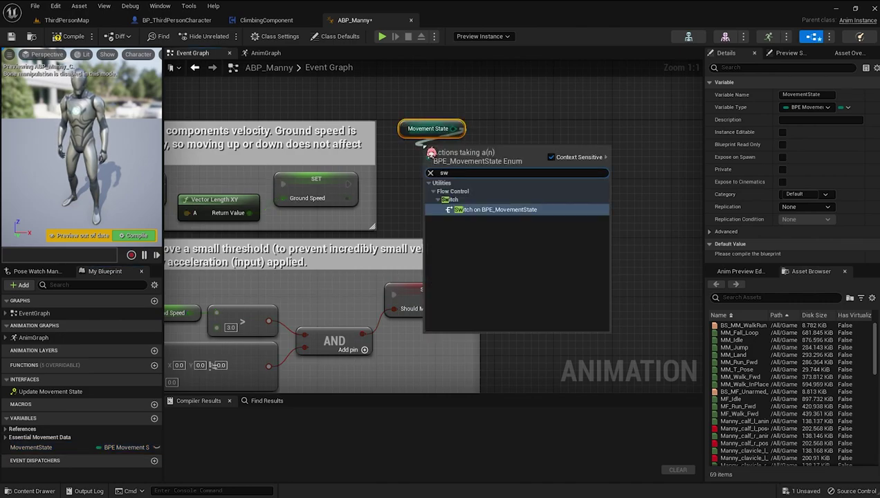
{"action": "left_click", "coordinate": [493, 210]}
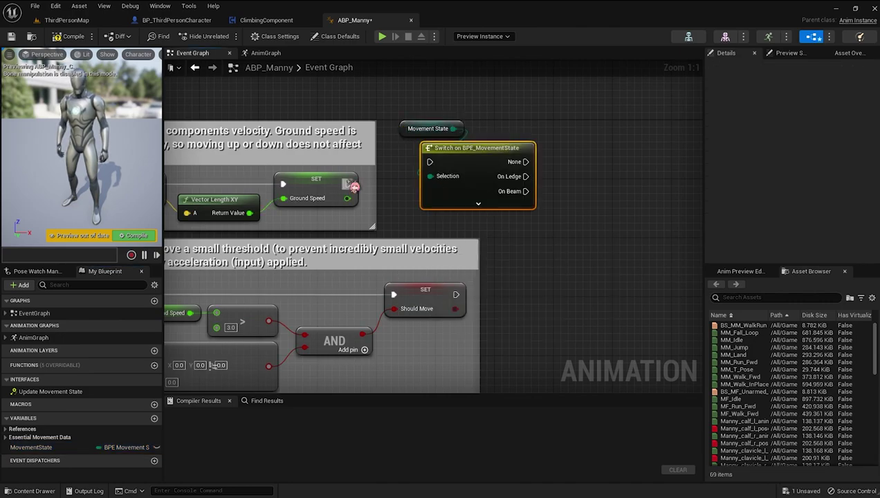
{"action": "left_click_drag", "start_coordinate": [348, 184], "coordinate": [429, 162]}
{"action": "left_click", "coordinate": [407, 123]}
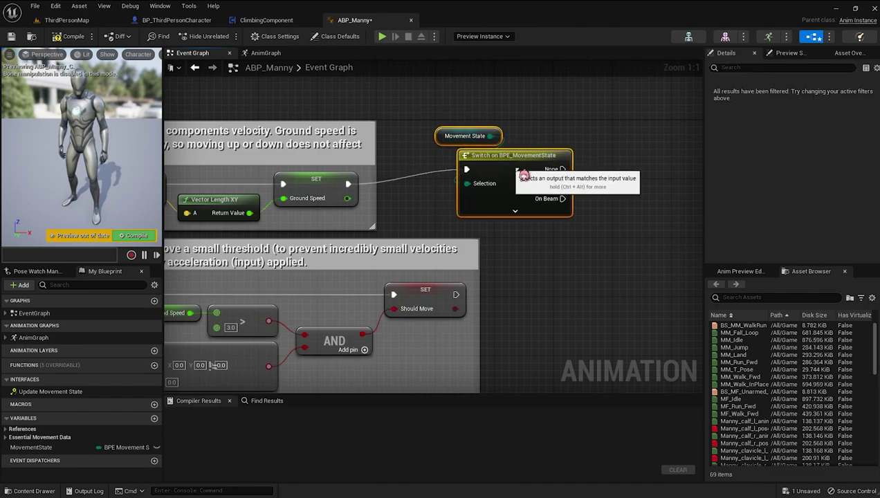
{"action": "right_click_drag", "start_coordinate": [572, 132], "coordinate": [470, 184]}
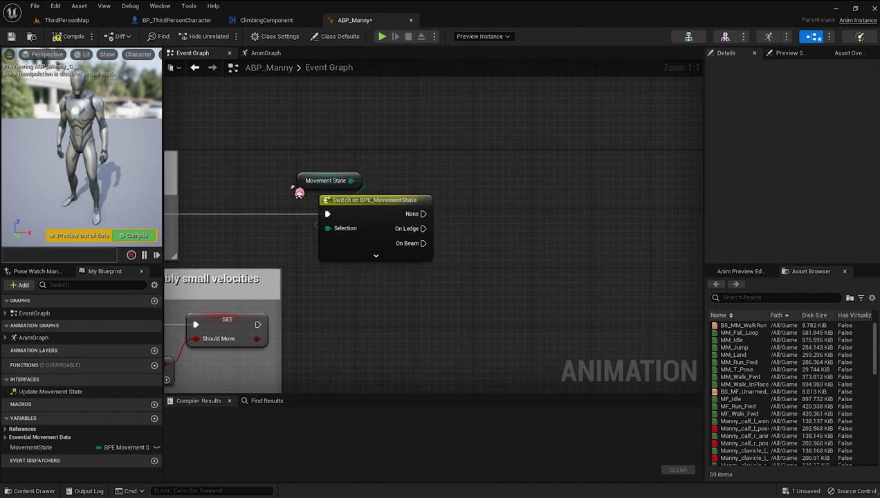
{"action": "left_click_drag", "start_coordinate": [308, 181], "coordinate": [330, 182]}
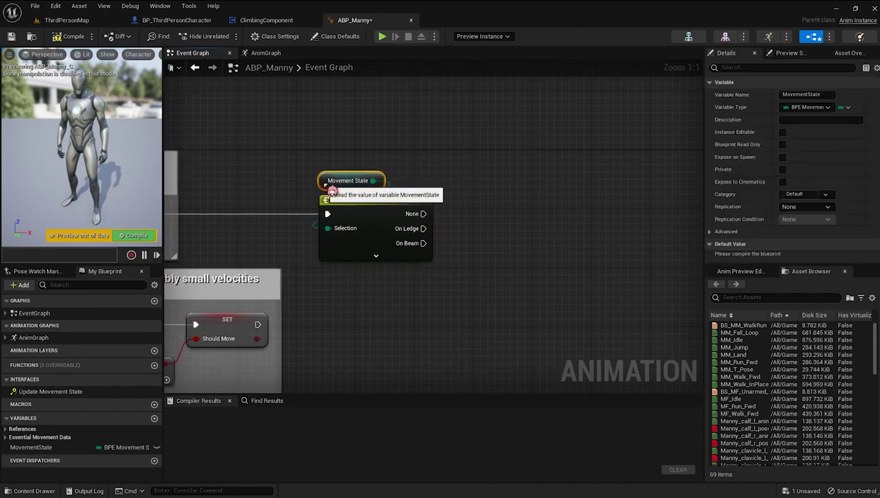
{"action": "left_click", "coordinate": [376, 255]}
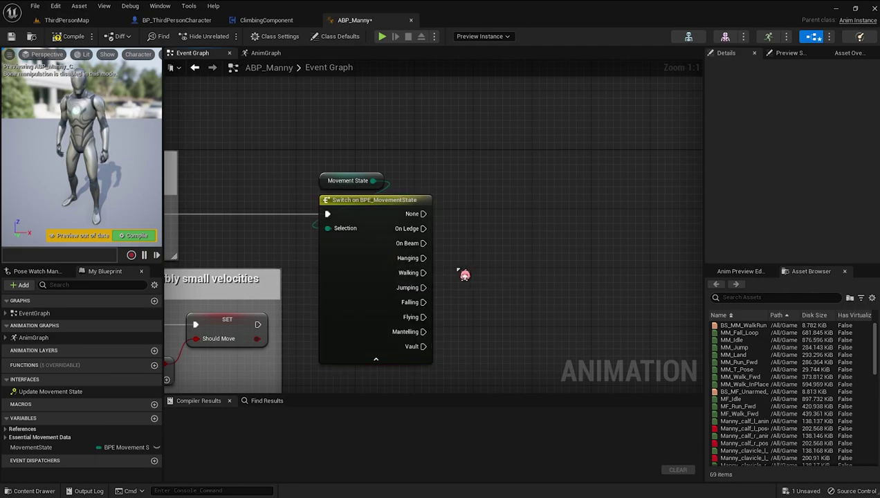
Print 'Walking From Anime !!' from the switch's Walking output
{"action": "right_click", "coordinate": [465, 275]}
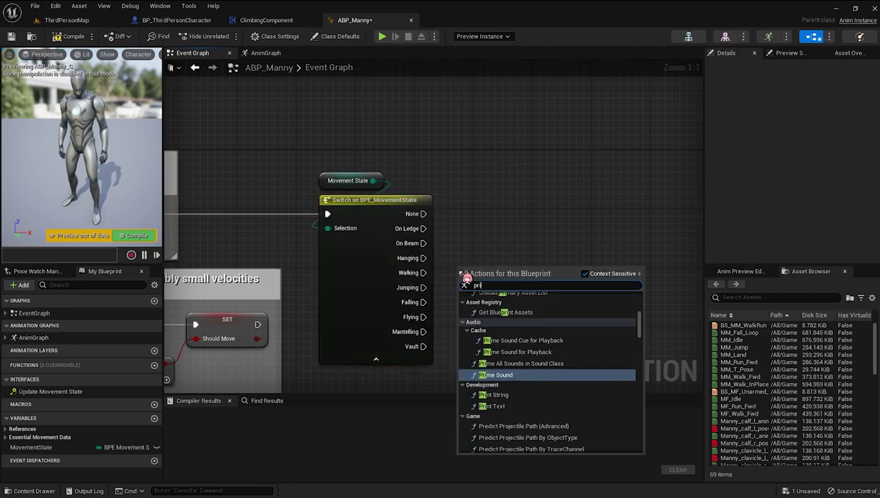
{"action": "type", "text": "print string"}
{"action": "key", "text": "Return"}
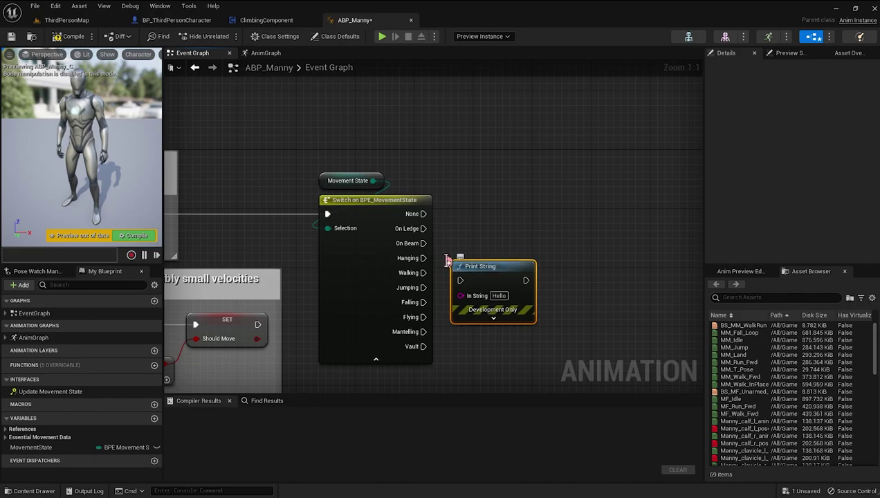
{"action": "left_click_drag", "start_coordinate": [424, 272], "coordinate": [461, 281]}
{"action": "left_click", "coordinate": [501, 296]}
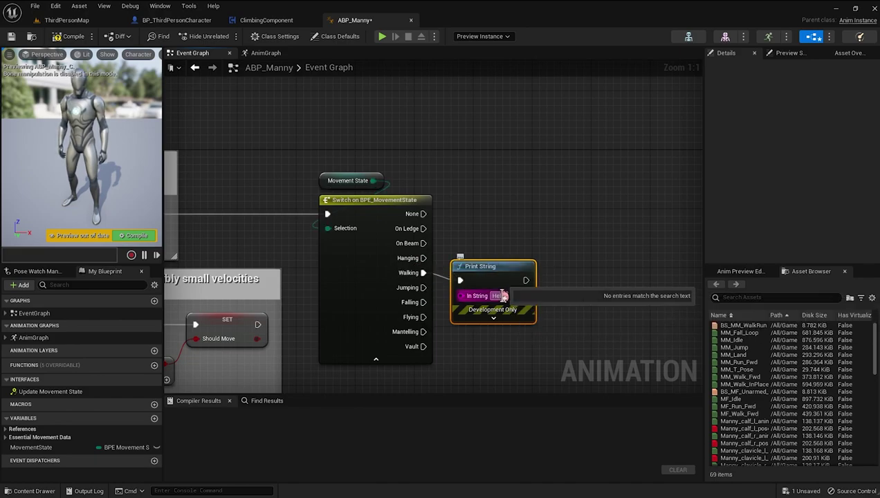
{"action": "type", "text": "Wal"}
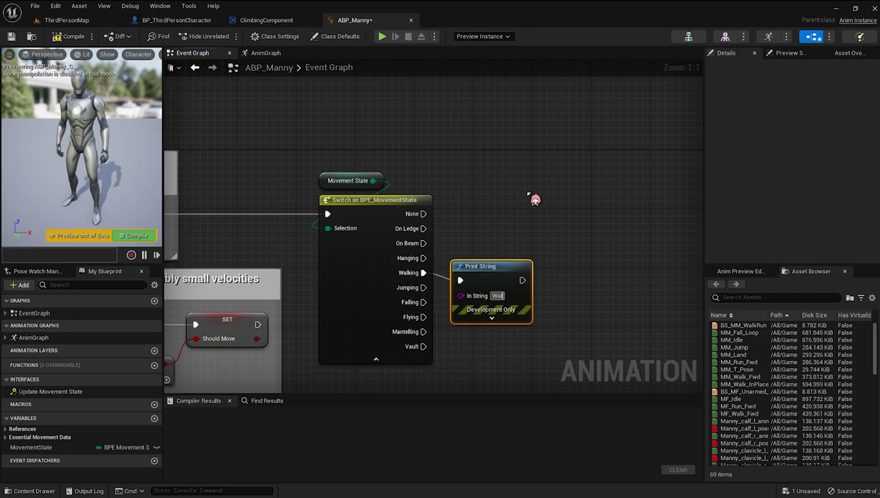
{"action": "type", "text": "king"}
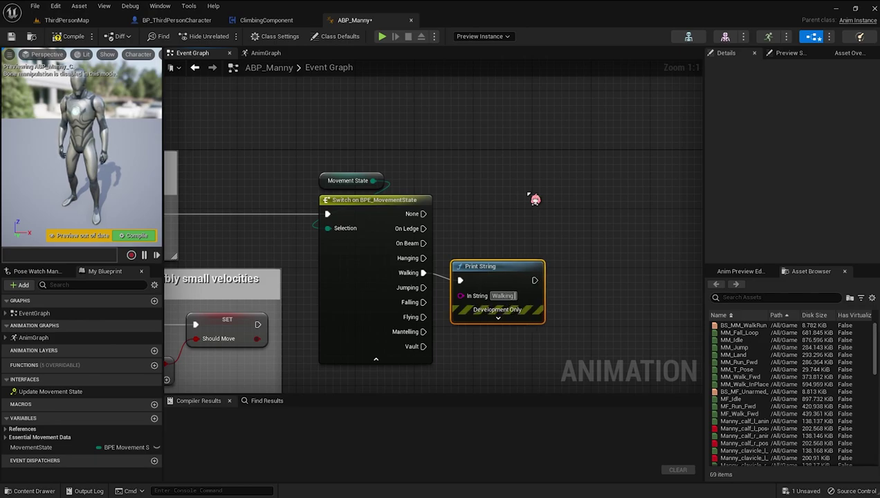
{"action": "type", "text": " From Ani"}
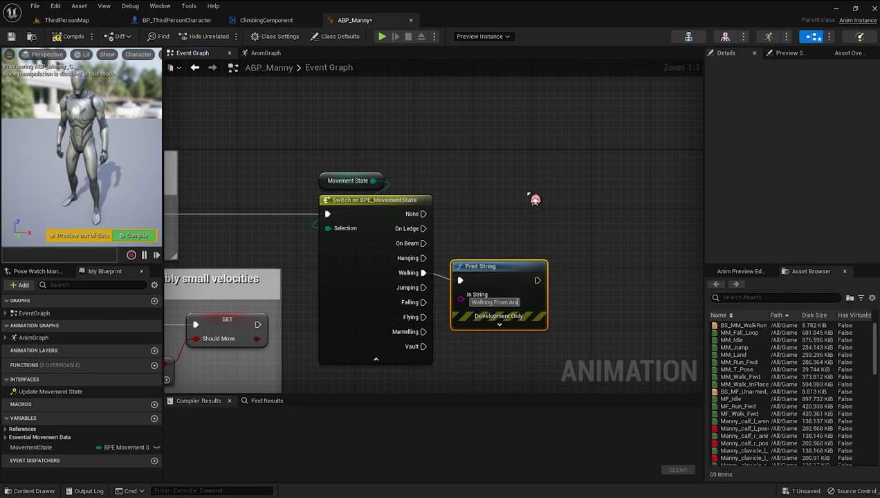
{"action": "type", "text": "mat"}
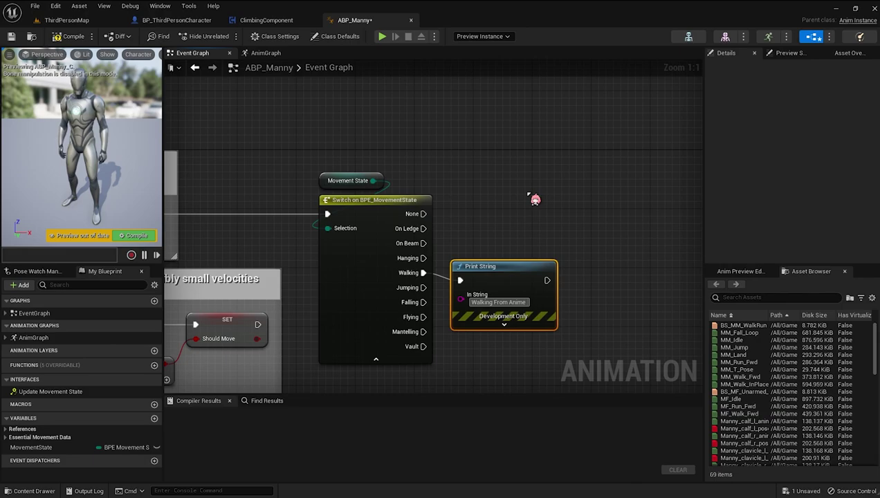
{"action": "type", "text": " !!"}
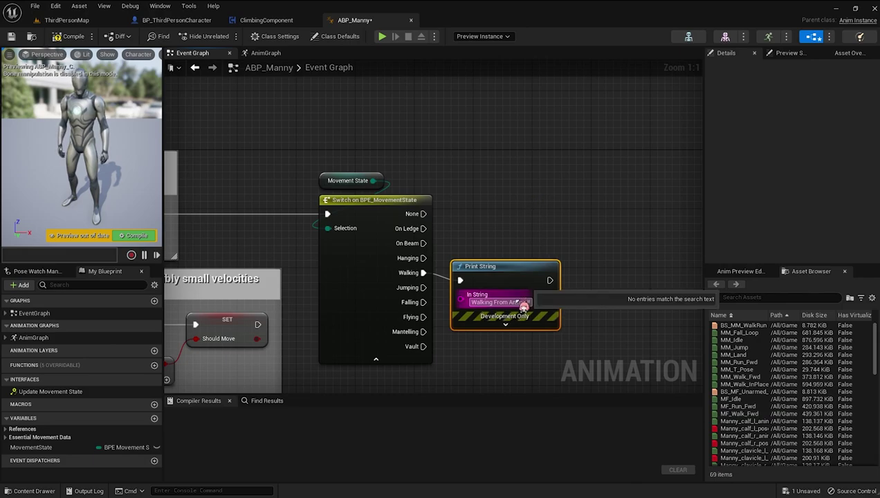
Make the printed text red, then compile and save ABP_Manny
{"action": "left_click", "coordinate": [504, 324]}
{"action": "left_click", "coordinate": [499, 350]}
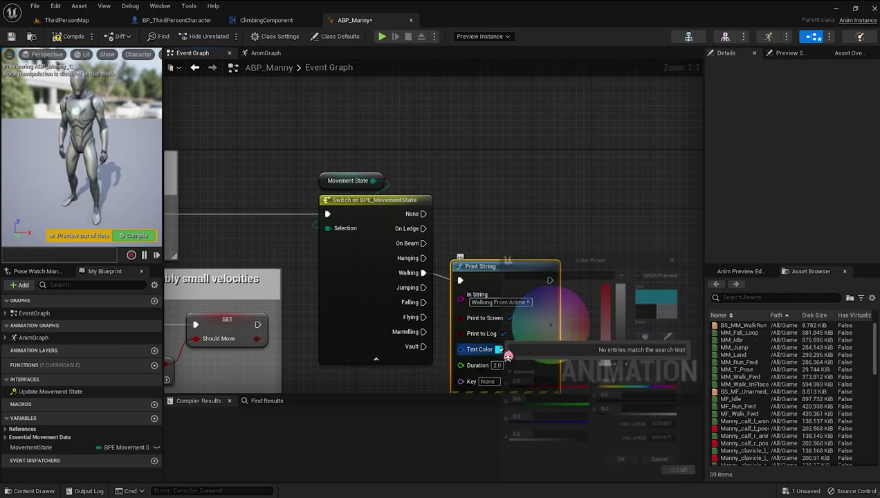
{"action": "left_click_drag", "start_coordinate": [564, 338], "coordinate": [614, 334]}
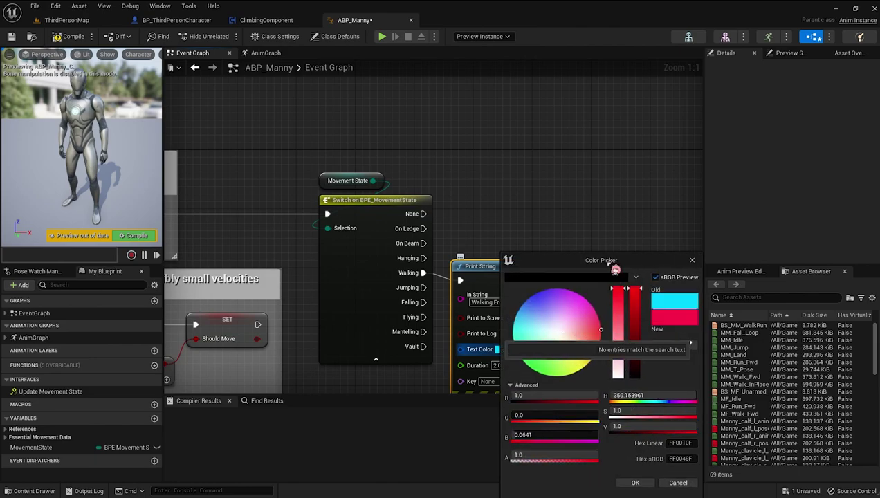
{"action": "left_click", "coordinate": [647, 484]}
{"action": "right_click_drag", "start_coordinate": [626, 313], "coordinate": [582, 233]}
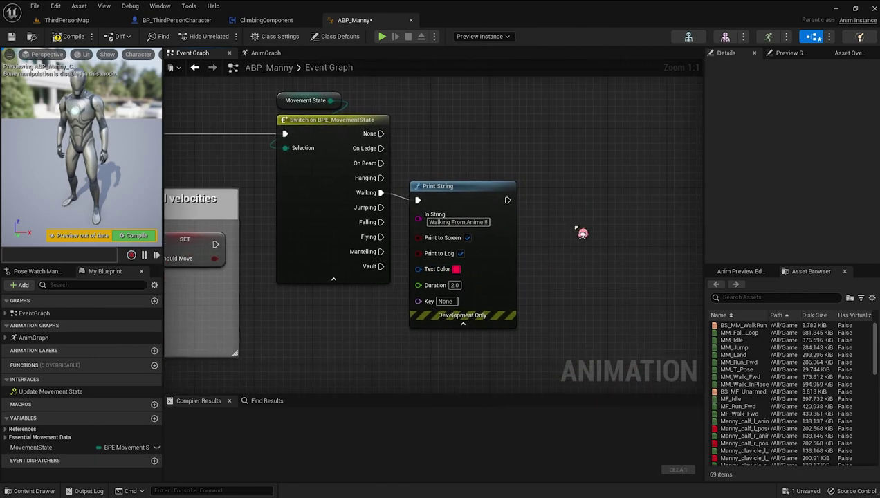
{"action": "left_click", "coordinate": [500, 322]}
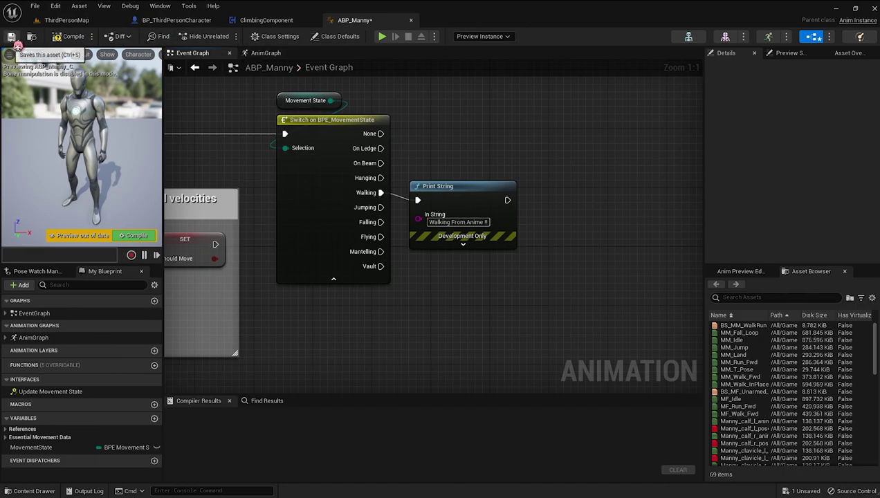
{"action": "left_click", "coordinate": [69, 36]}
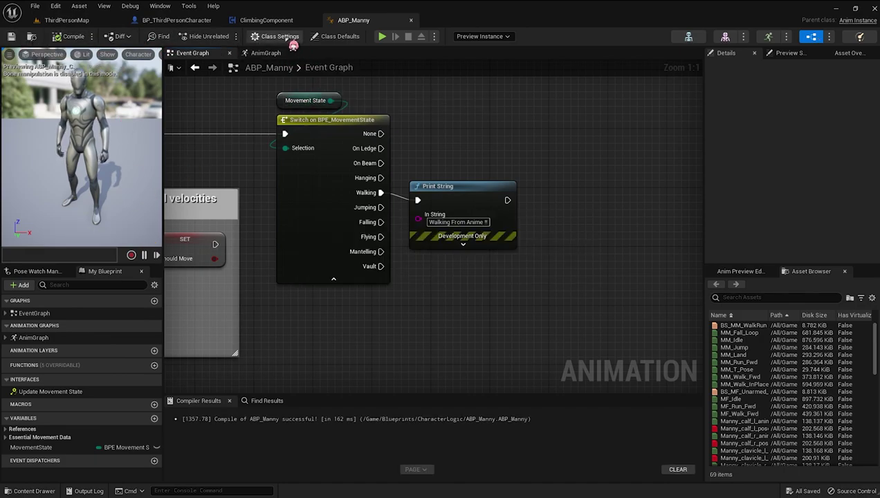
{"action": "left_click", "coordinate": [254, 24]}
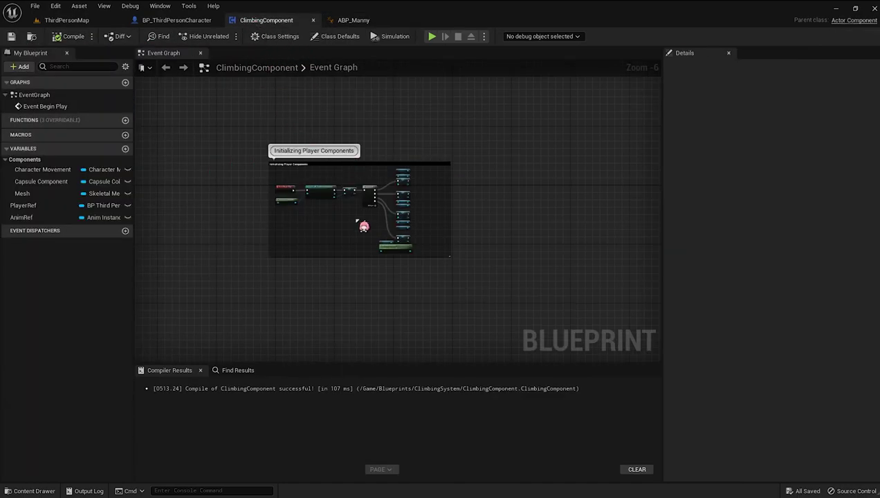
Add an Event Tick node to the ClimbingComponent graph
{"action": "scroll", "coordinate": [295, 212], "scroll_direction": "up", "scroll_amount": 4}
{"action": "right_click_drag", "start_coordinate": [326, 271], "coordinate": [293, 137]}
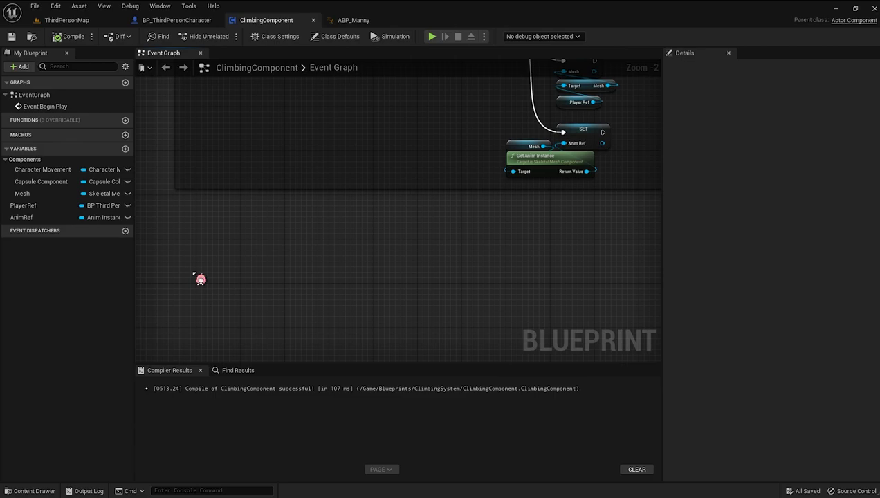
{"action": "right_click", "coordinate": [195, 274]}
{"action": "type", "text": "e"}
{"action": "key", "text": "BackSpace"}
{"action": "type", "text": "tick"}
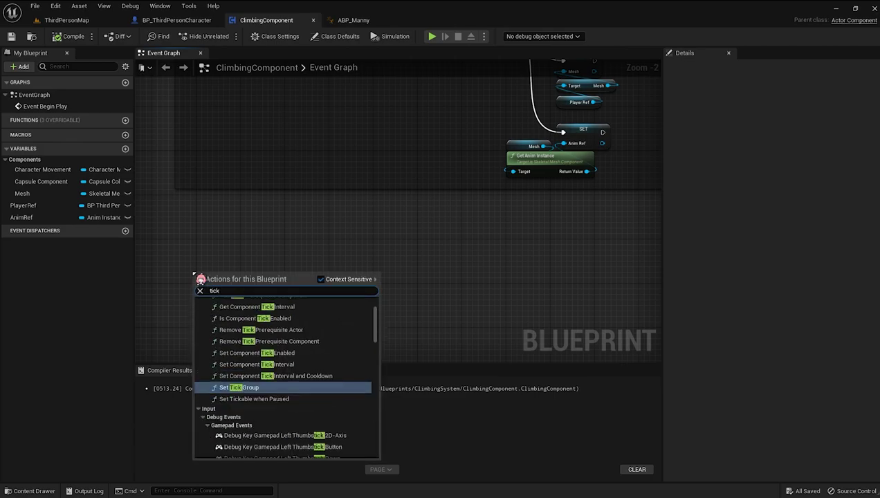
{"action": "scroll", "coordinate": [350, 361], "scroll_direction": "up", "scroll_amount": 5}
{"action": "left_click", "coordinate": [261, 332]}
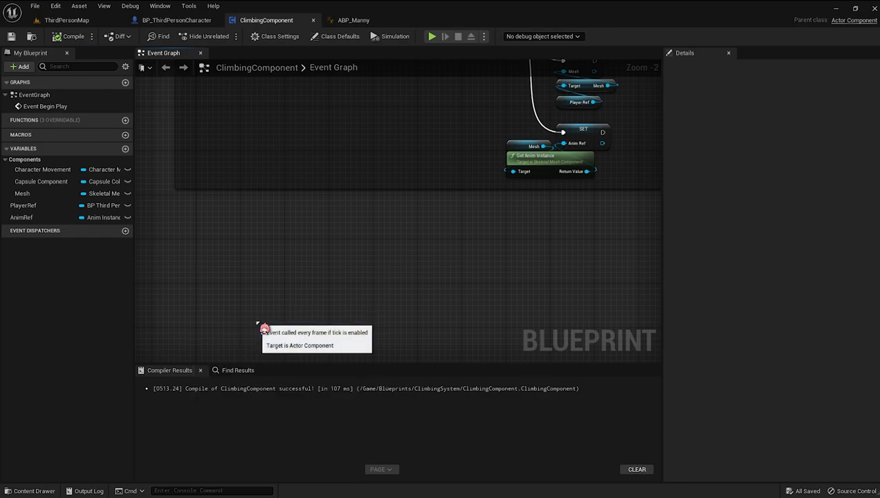
Add a PlayerRef getter and wire it into a Movement State getter
{"action": "scroll", "coordinate": [251, 309], "scroll_direction": "up", "scroll_amount": 2}
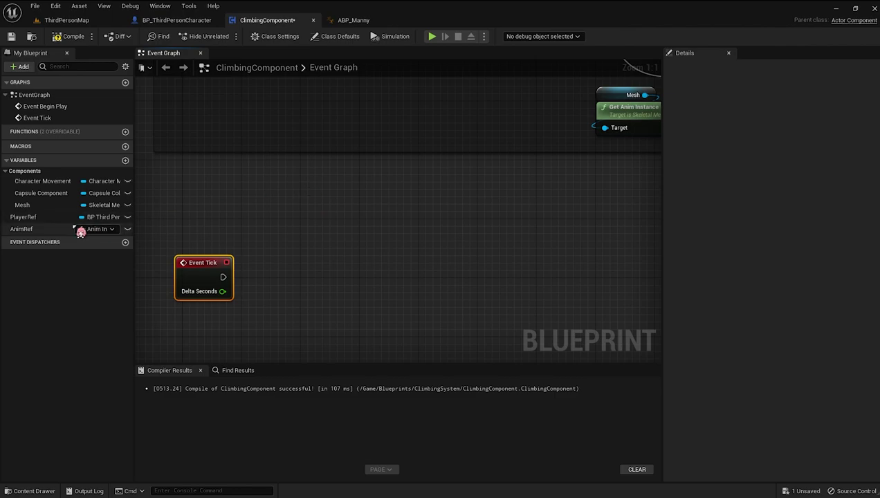
{"action": "left_click_drag", "start_coordinate": [27, 217], "coordinate": [206, 237]}
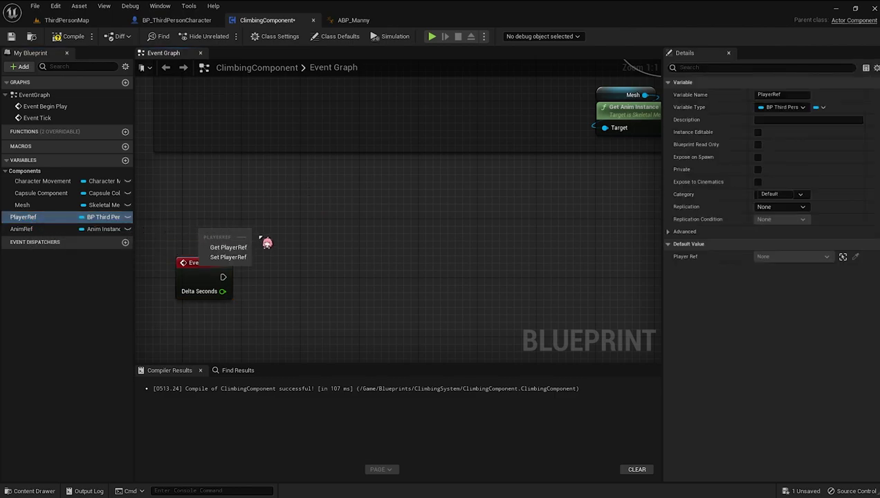
{"action": "left_click", "coordinate": [228, 247]}
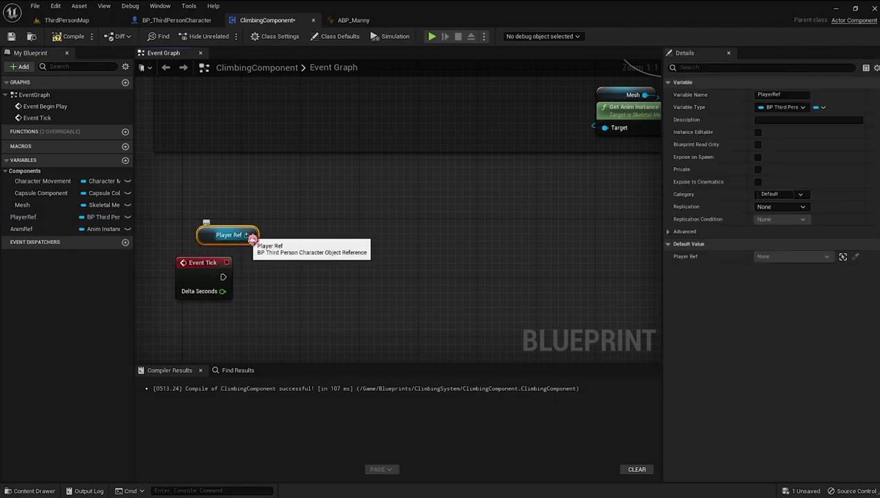
{"action": "left_click_drag", "start_coordinate": [253, 236], "coordinate": [257, 272]}
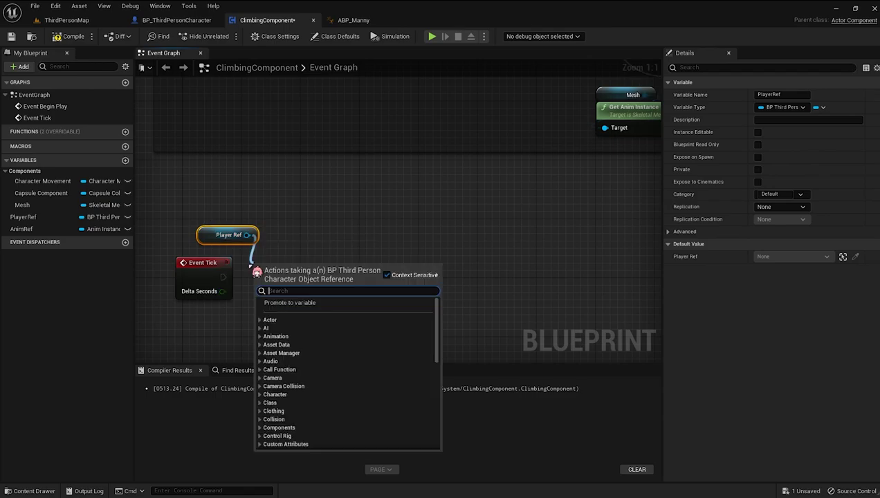
{"action": "type", "text": "movement"}
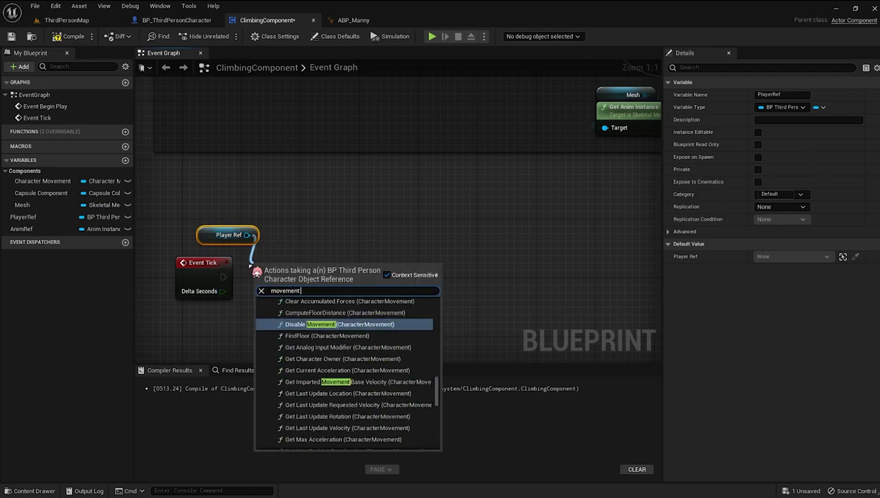
{"action": "type", "text": " state"}
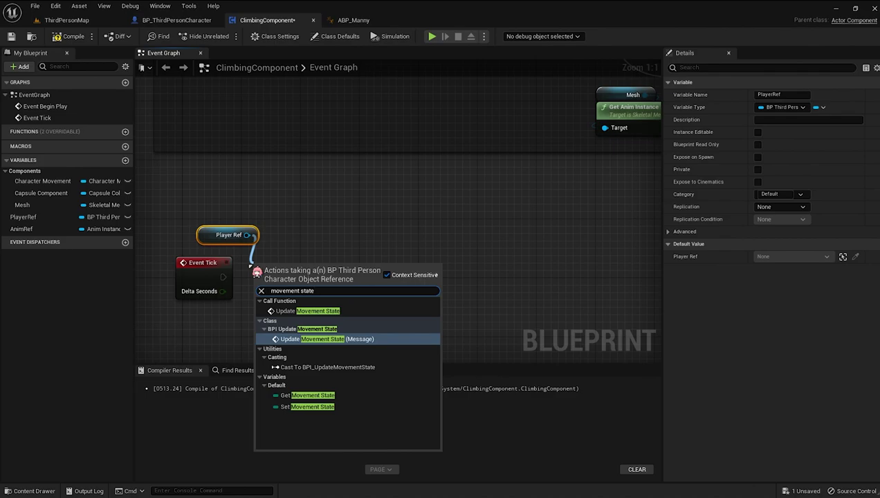
{"action": "key", "text": "Down"}
{"action": "key", "text": "Down"}
{"action": "key", "text": "Return"}
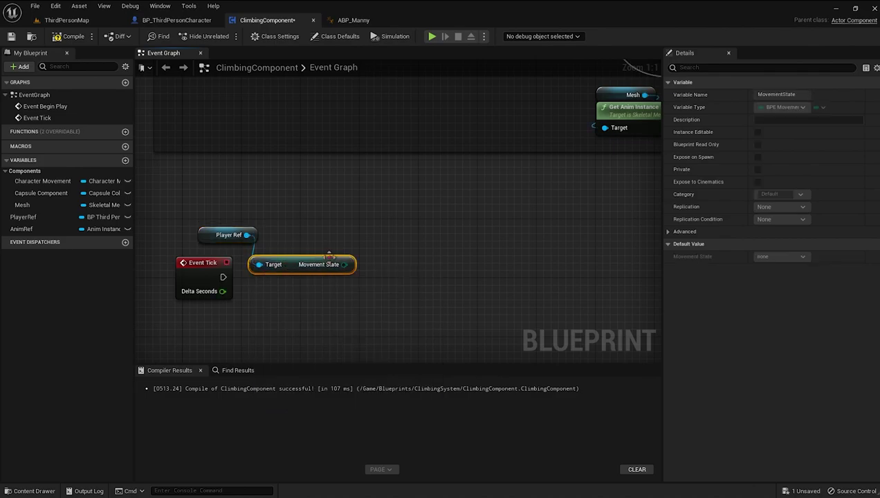
Add a Switch on BPE_MovementState from Movement State, driven by Event Tick, with all state outputs shown
{"action": "left_click_drag", "start_coordinate": [345, 265], "coordinate": [344, 290]}
{"action": "type", "text": "sw"}
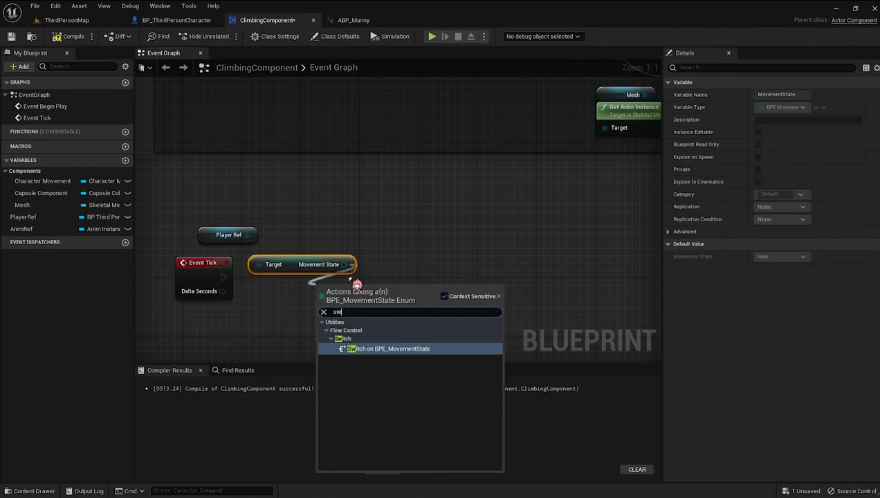
{"action": "left_click", "coordinate": [391, 349]}
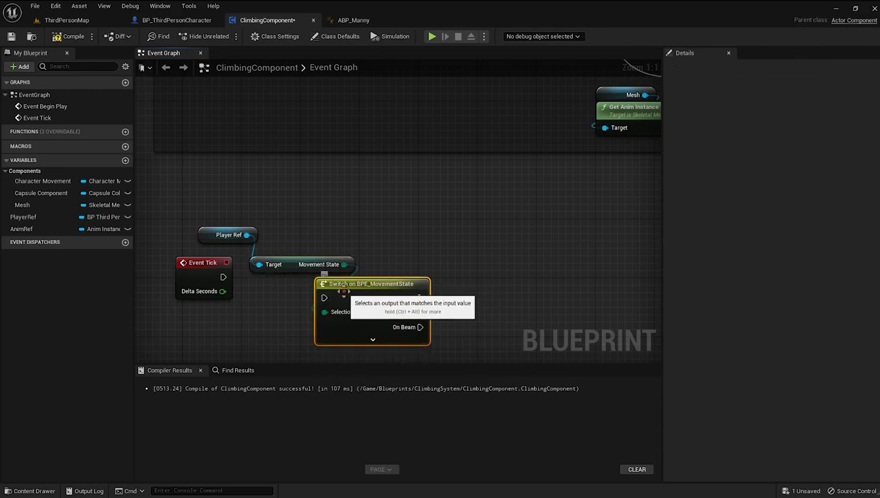
{"action": "left_click_drag", "start_coordinate": [223, 277], "coordinate": [324, 297]}
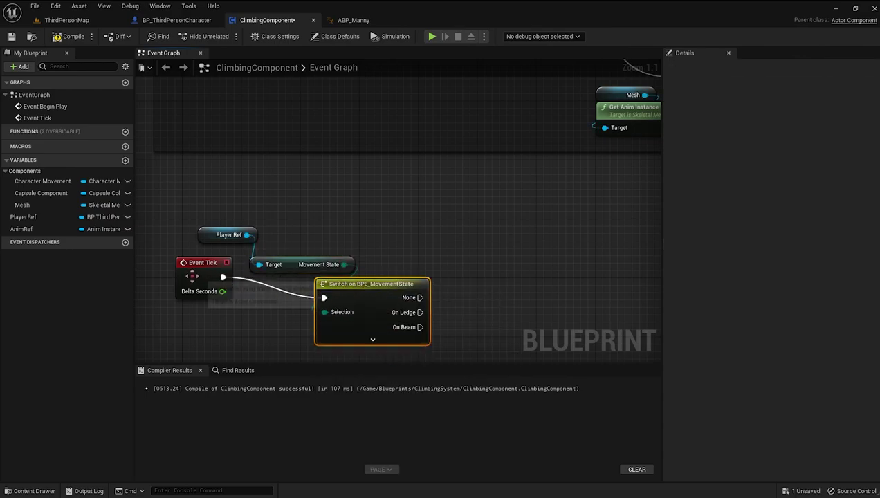
{"action": "right_click_drag", "start_coordinate": [547, 252], "coordinate": [423, 228]}
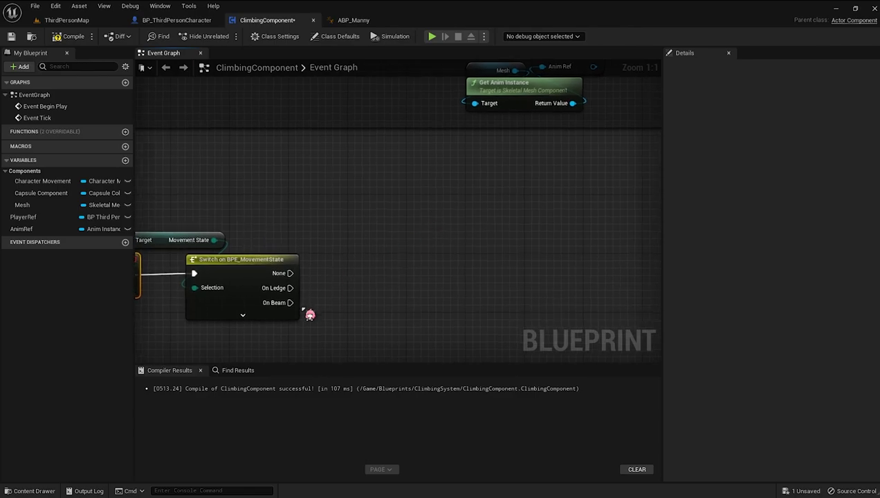
{"action": "right_click_drag", "start_coordinate": [303, 310], "coordinate": [316, 274]}
Print "Walking From Climbing Component!!" from the switch's Walking output
{"action": "right_click", "coordinate": [313, 298]}
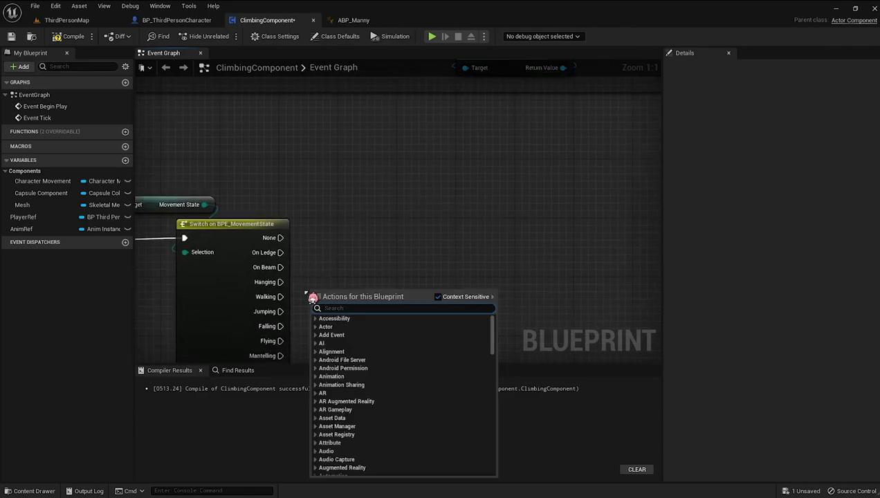
{"action": "type", "text": "print"}
{"action": "key", "text": "Return"}
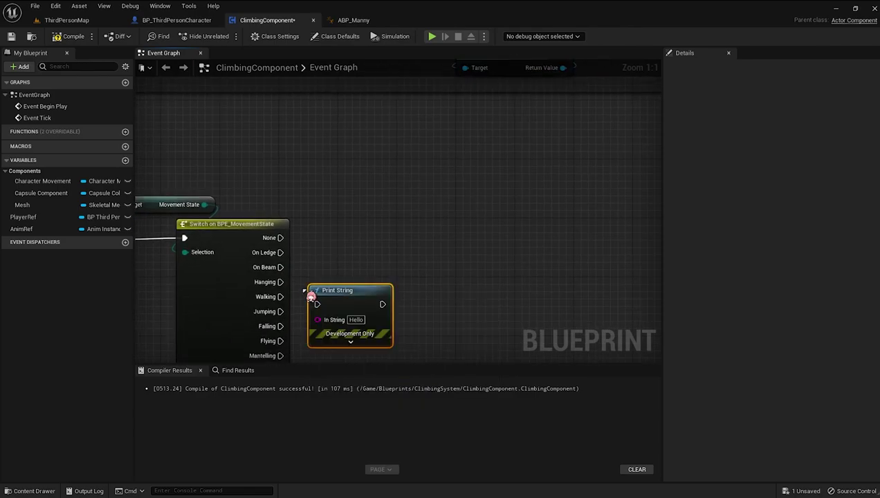
{"action": "left_click_drag", "start_coordinate": [284, 299], "coordinate": [322, 308]}
{"action": "type", "text": "W"}
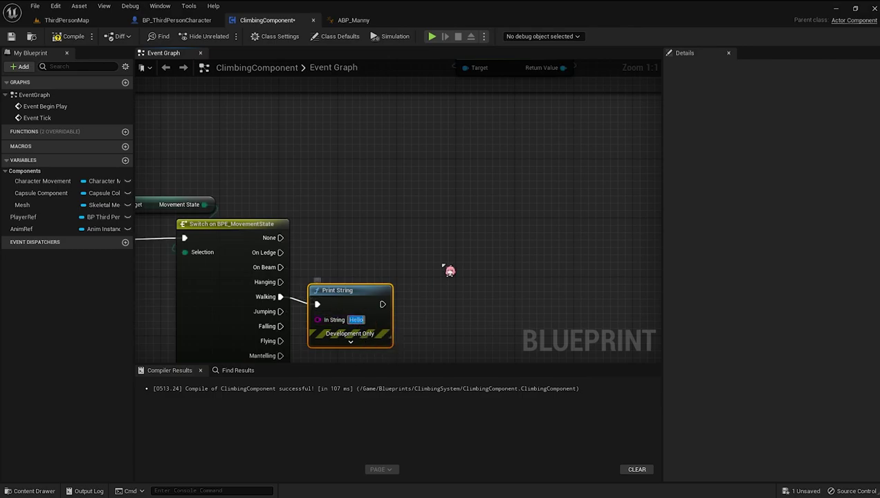
{"action": "key", "text": "Return"}
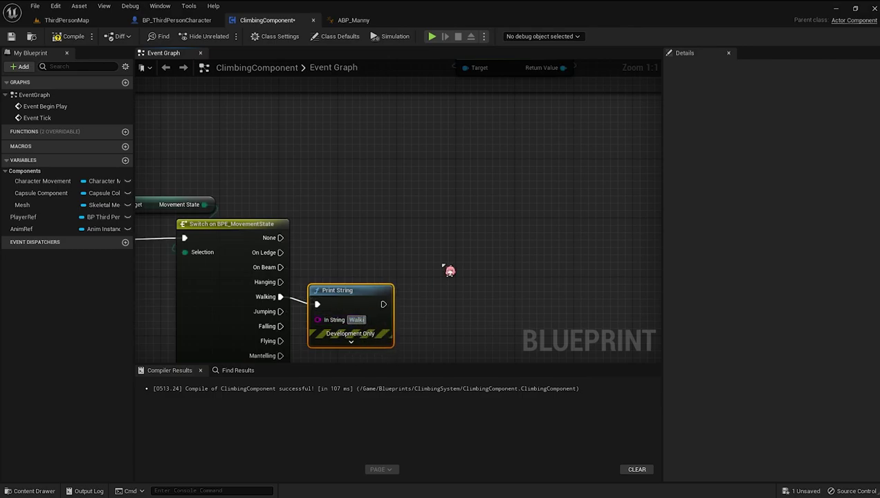
{"action": "type", "text": "rom C"}
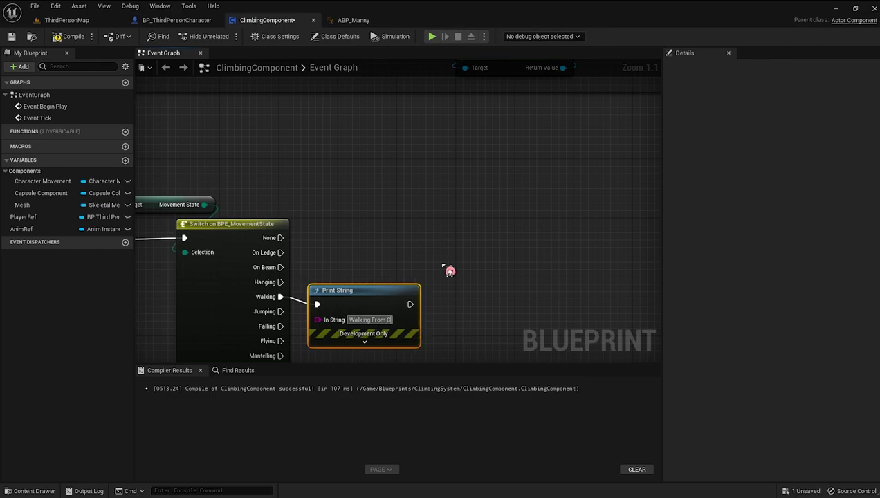
{"action": "key", "text": "Return"}
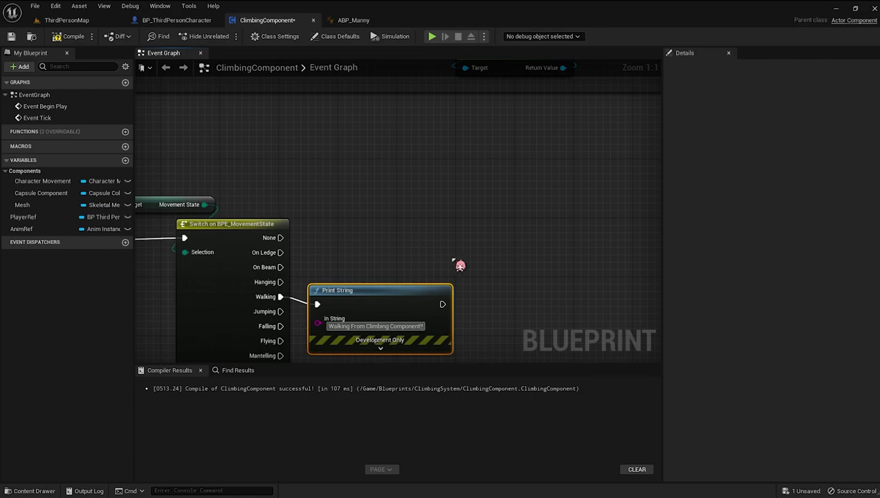
Set the Print String text colour to green
{"action": "right_click_drag", "start_coordinate": [460, 265], "coordinate": [423, 181]}
{"action": "left_click", "coordinate": [343, 263]}
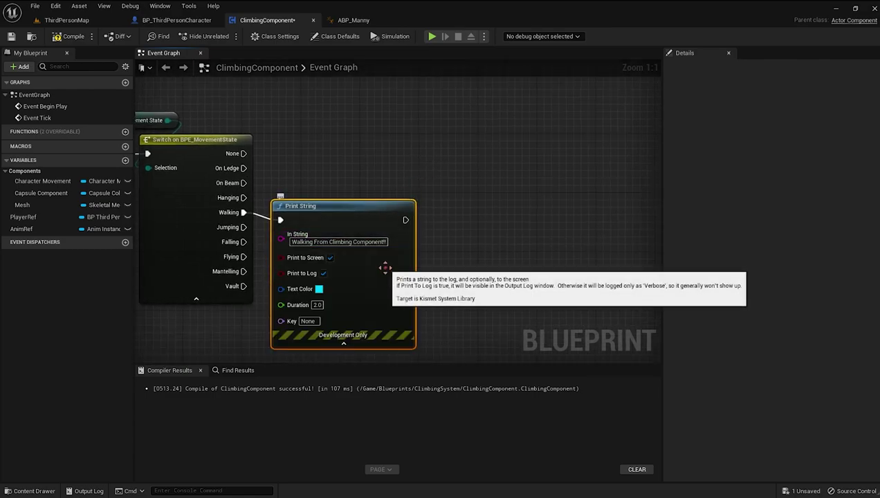
{"action": "left_click", "coordinate": [319, 289]}
{"action": "left_click", "coordinate": [357, 371]}
{"action": "left_click", "coordinate": [450, 482]}
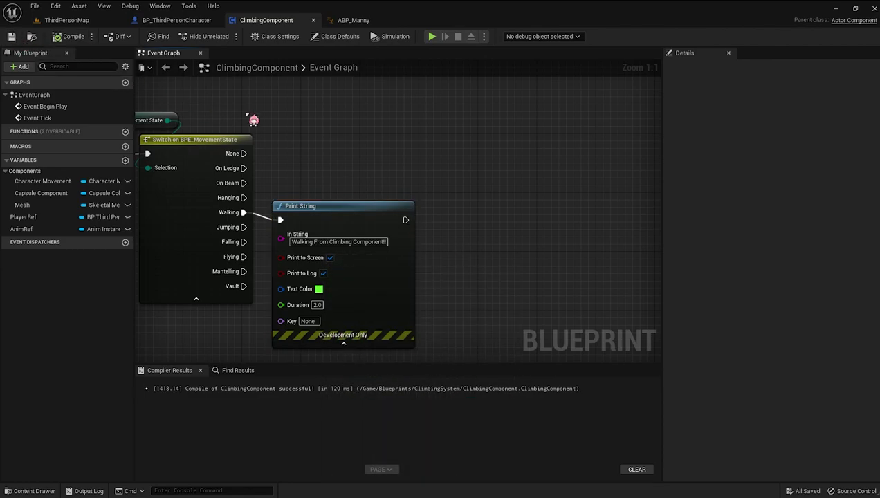
{"action": "right_click_drag", "start_coordinate": [254, 120], "coordinate": [354, 138]}
{"action": "left_click_drag", "start_coordinate": [416, 223], "coordinate": [414, 215]}
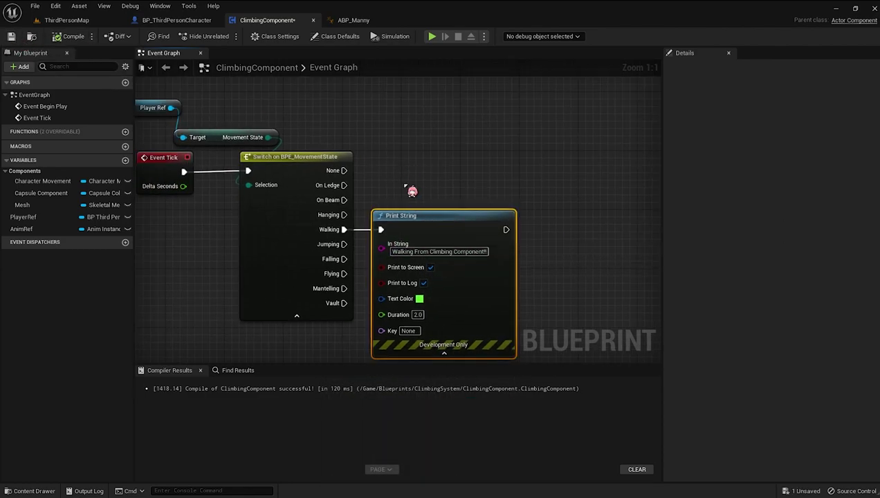
{"action": "left_click", "coordinate": [412, 191]}
{"action": "scroll", "coordinate": [412, 191], "scroll_direction": "down", "scroll_amount": 2}
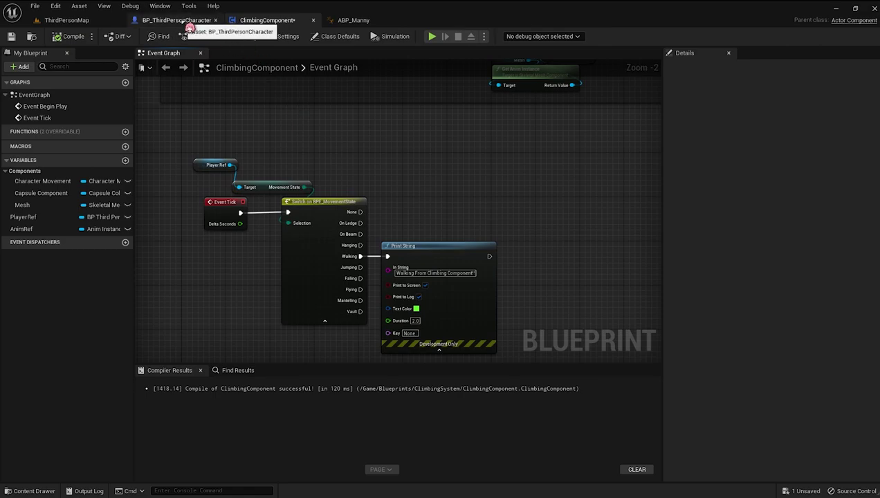
Save ClimbingComponent and bring BP_ThirdPersonCharacter's movement input nodes into view
{"action": "left_click", "coordinate": [11, 36]}
{"action": "left_click", "coordinate": [175, 20]}
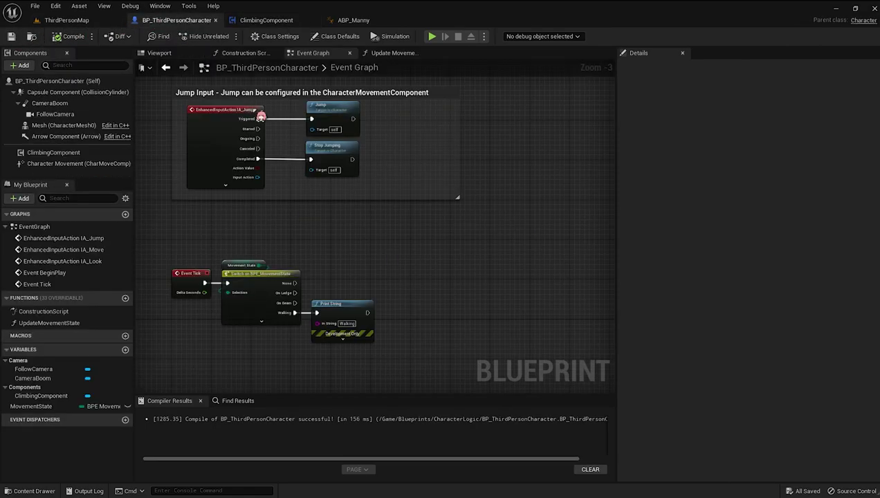
{"action": "right_click_drag", "start_coordinate": [261, 116], "coordinate": [211, 373]}
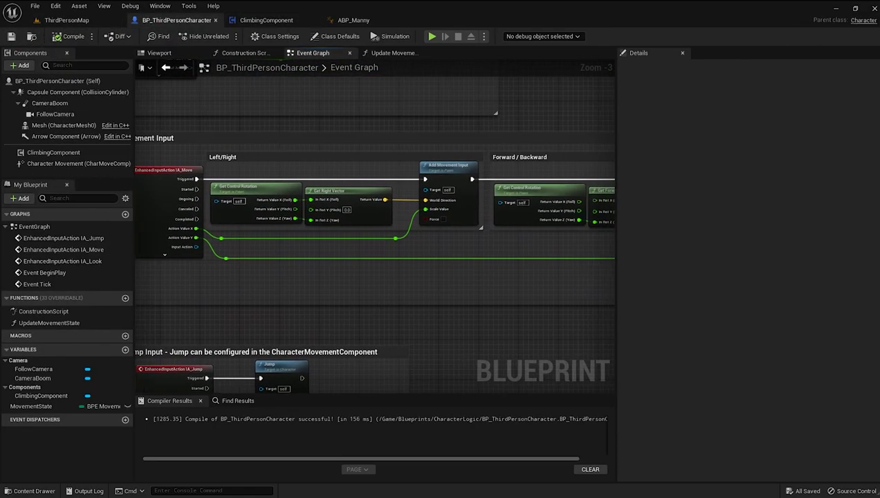
{"action": "right_click_drag", "start_coordinate": [498, 277], "coordinate": [207, 261]}
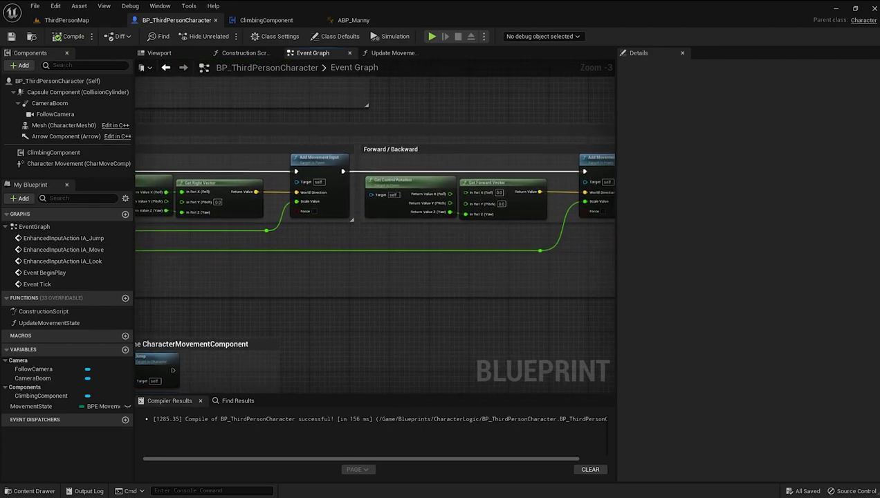
{"action": "scroll", "coordinate": [423, 171], "scroll_direction": "up", "scroll_amount": 3}
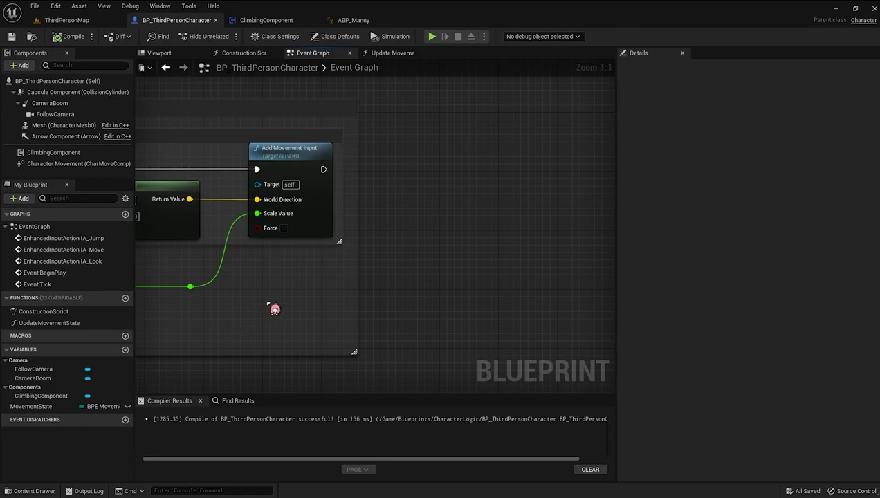
Call Update Movement State with Walking after Add Movement Input, then compile and save
{"action": "left_click_drag", "start_coordinate": [124, 323], "coordinate": [368, 184]}
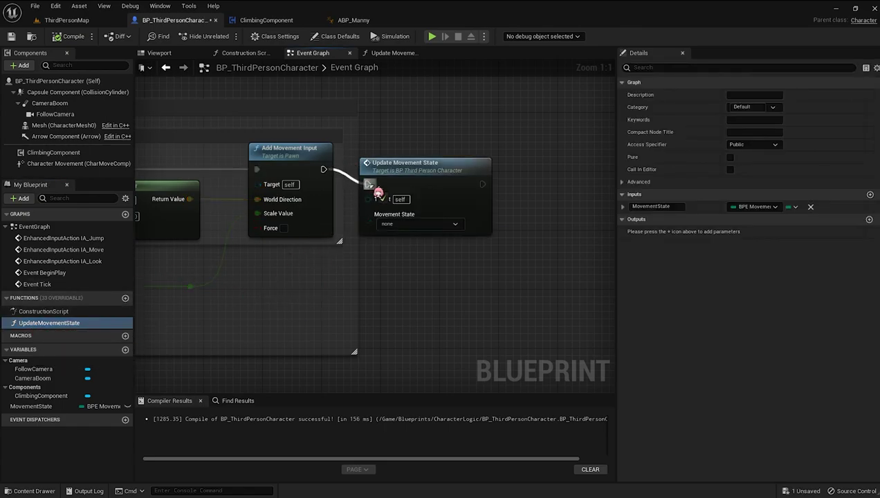
{"action": "left_click_drag", "start_coordinate": [427, 190], "coordinate": [422, 176]}
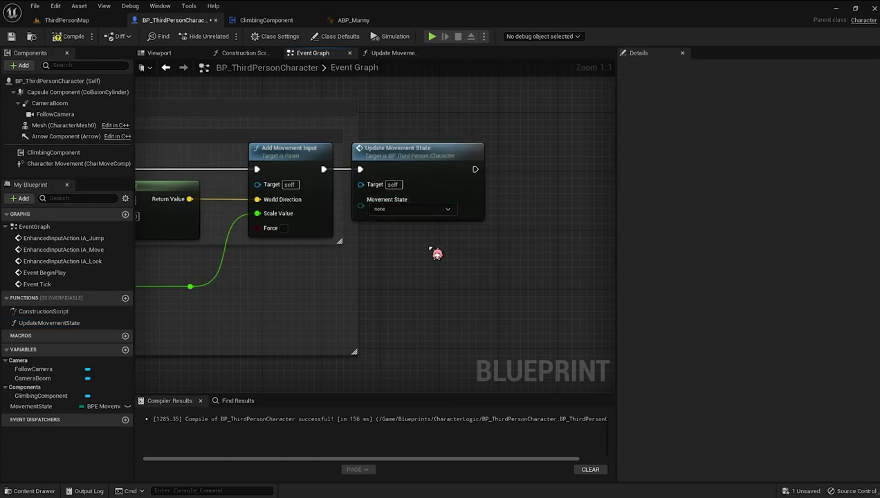
{"action": "left_click", "coordinate": [413, 210]}
{"action": "left_click", "coordinate": [380, 243]}
{"action": "left_click", "coordinate": [69, 36]}
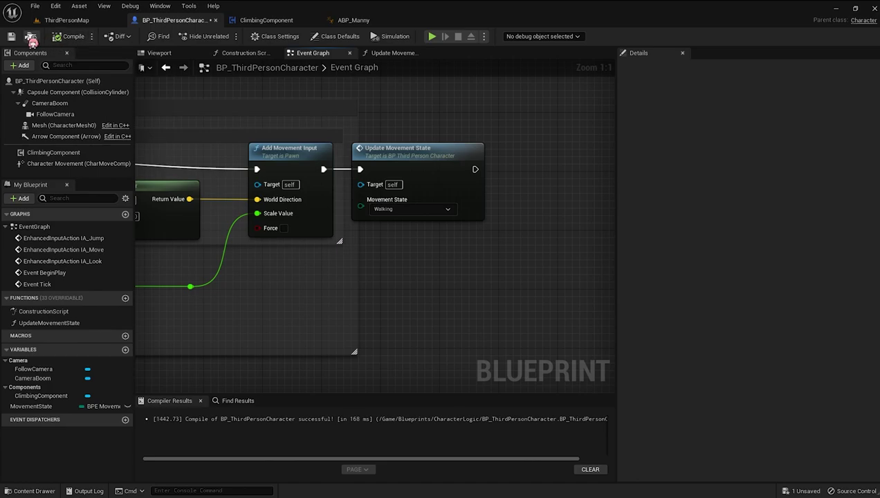
{"action": "left_click", "coordinate": [11, 36]}
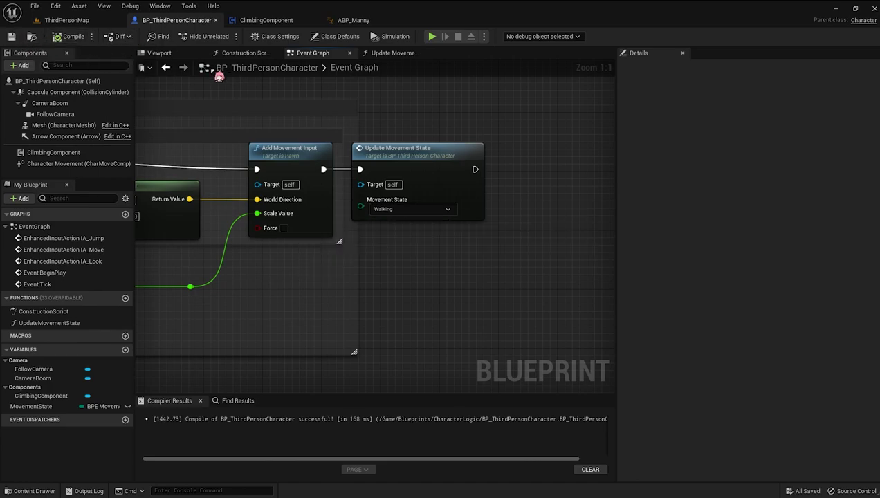
{"action": "left_click", "coordinate": [67, 23]}
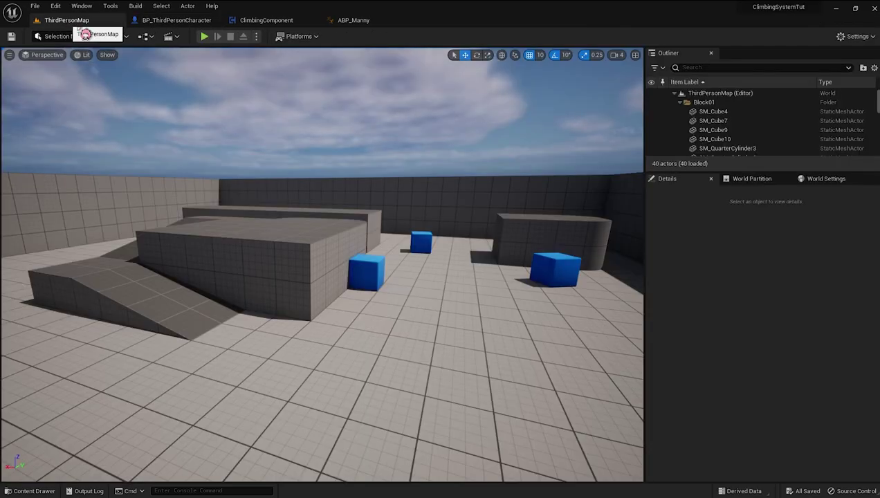
{"action": "left_click", "coordinate": [211, 42]}
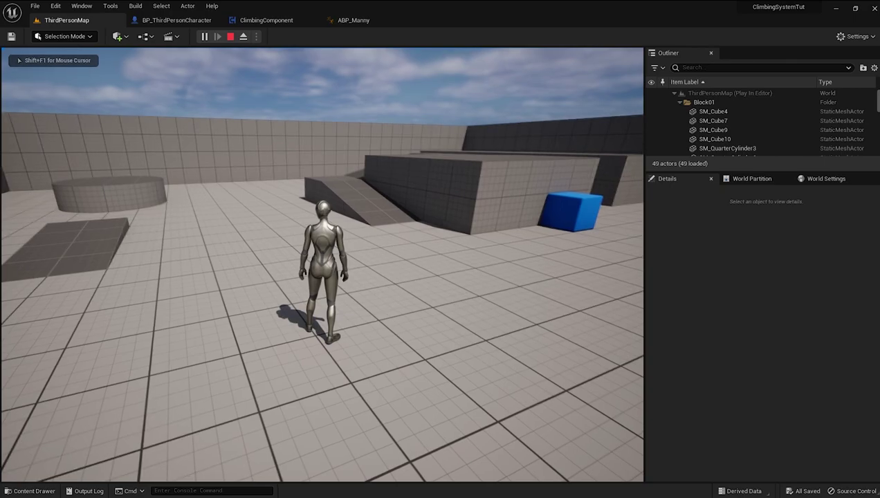
{"action": "key", "text": "w"}
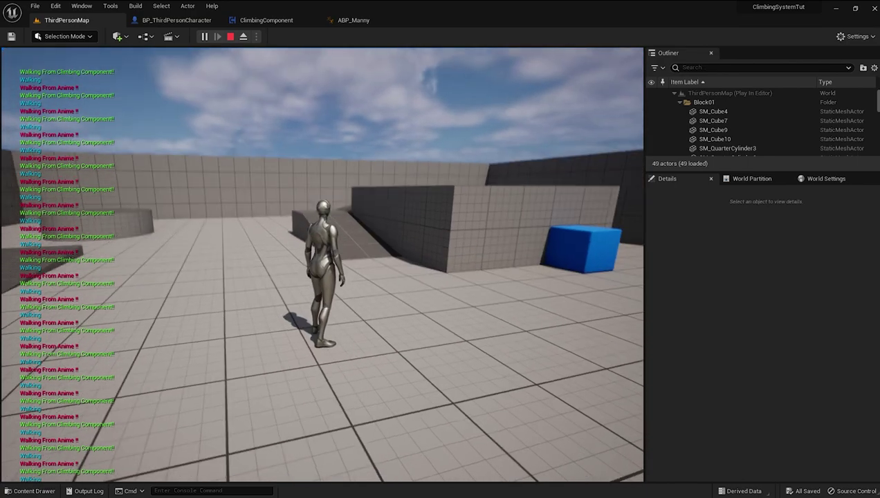
{"action": "key", "text": "w"}
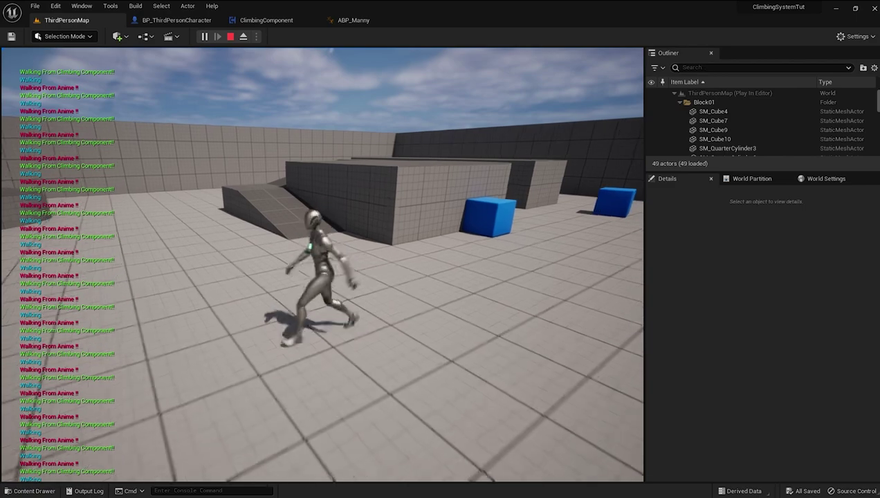
{"action": "key", "text": "space"}
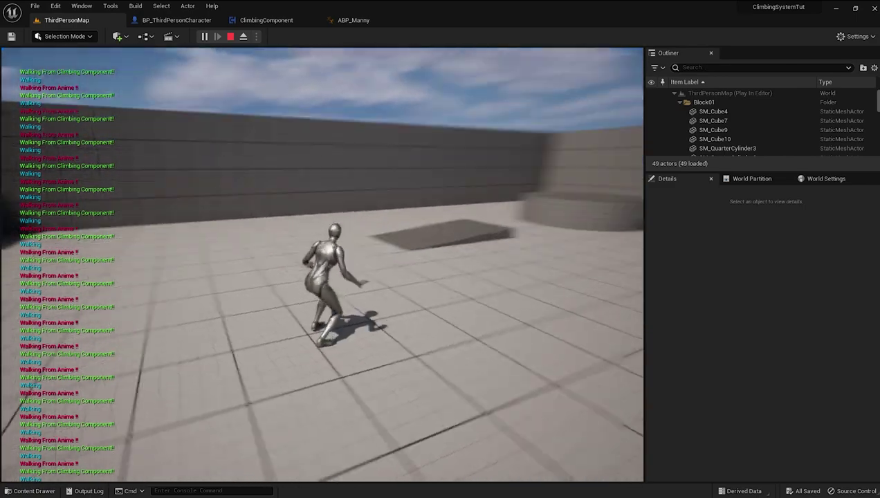
{"action": "key", "text": "Escape"}
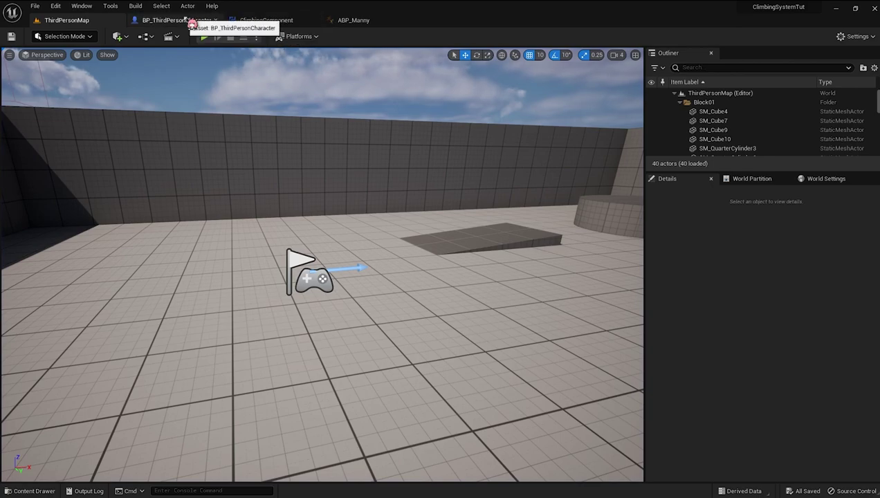
In BP_ThirdPersonCharacter, check the Update Movement State node and navigate to the IA_Move event
{"action": "left_click", "coordinate": [185, 20]}
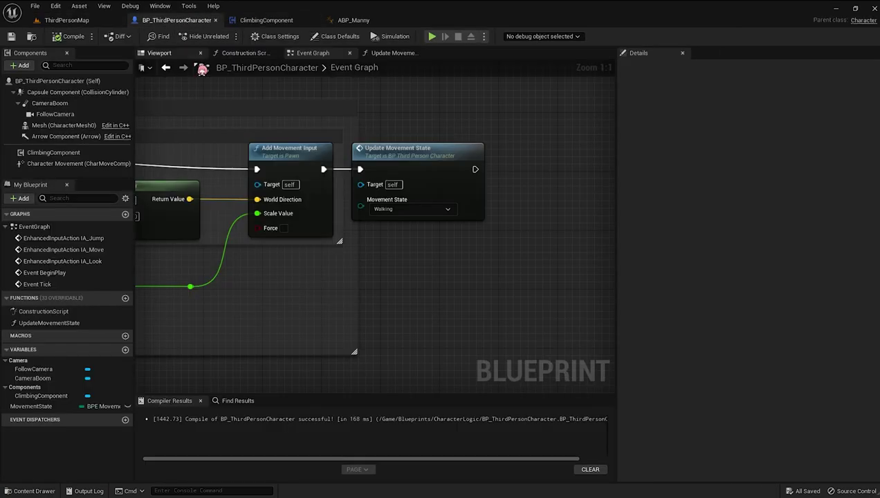
{"action": "left_click", "coordinate": [429, 183]}
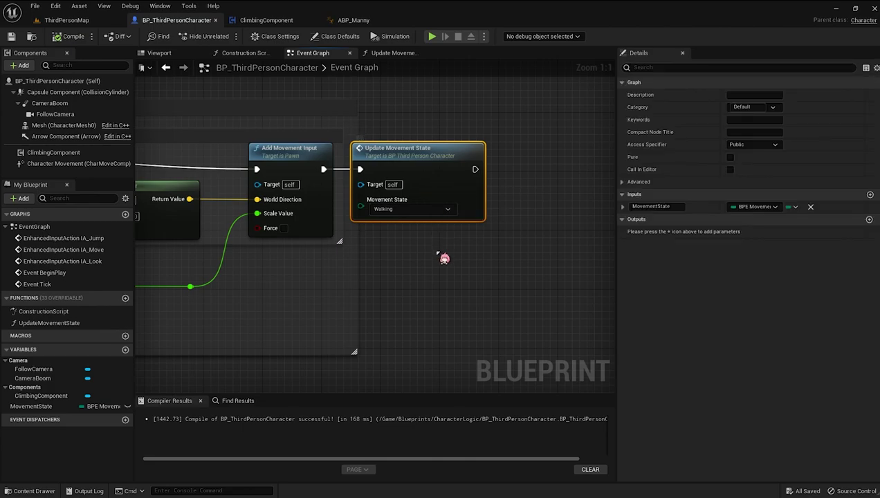
{"action": "left_click", "coordinate": [355, 273]}
{"action": "scroll", "coordinate": [381, 284], "scroll_direction": "down", "scroll_amount": 4}
{"action": "right_click_drag", "start_coordinate": [381, 284], "coordinate": [707, 269]}
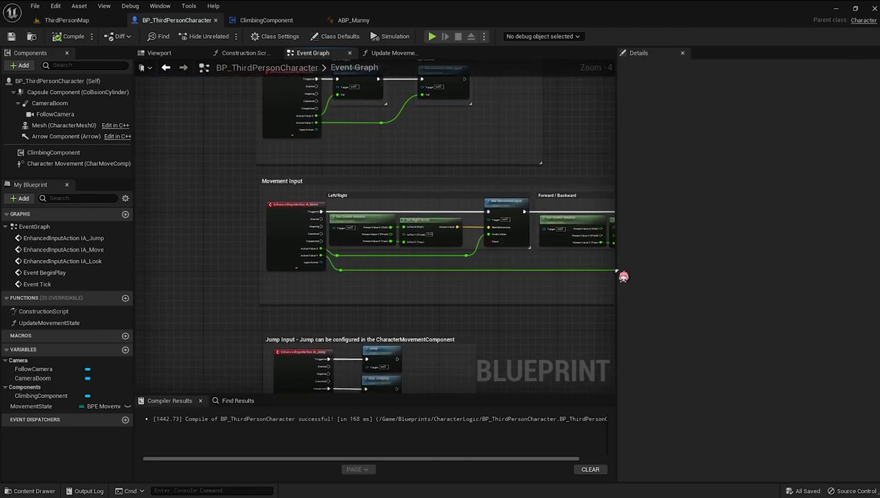
{"action": "scroll", "coordinate": [346, 266], "scroll_direction": "up", "scroll_amount": 2}
{"action": "scroll", "coordinate": [361, 268], "scroll_direction": "up", "scroll_amount": 2}
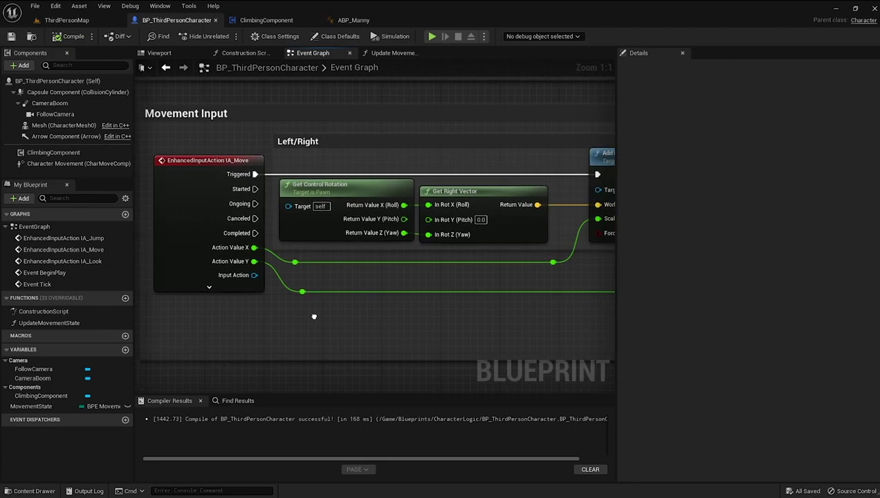
{"action": "right_click_drag", "start_coordinate": [424, 347], "coordinate": [328, 326]}
Paste an Update Movement State call on IA_Move's Canceled event and set it to none
{"action": "key", "text": "Return"}
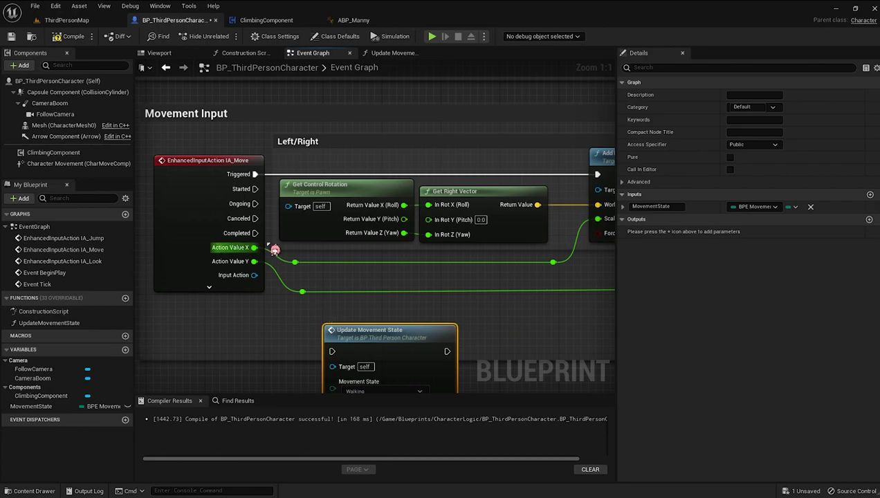
{"action": "left_click_drag", "start_coordinate": [255, 218], "coordinate": [333, 352]}
{"action": "right_click_drag", "start_coordinate": [263, 336], "coordinate": [198, 243]}
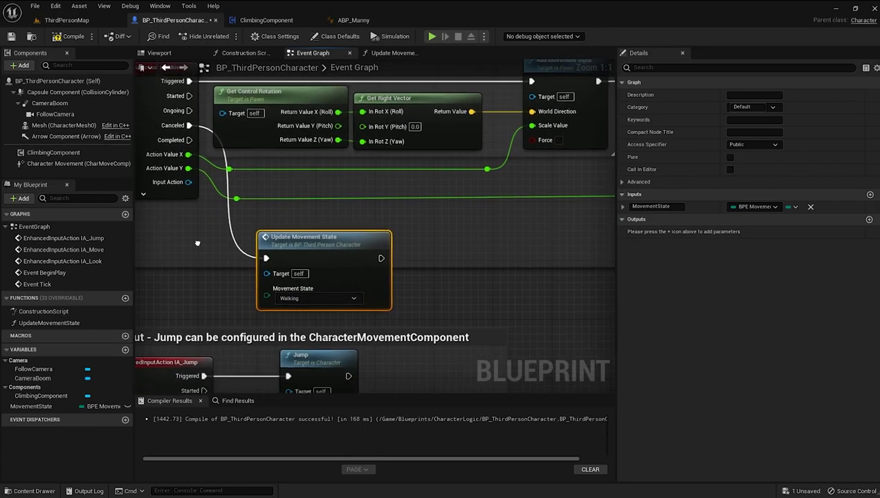
{"action": "left_click", "coordinate": [315, 298]}
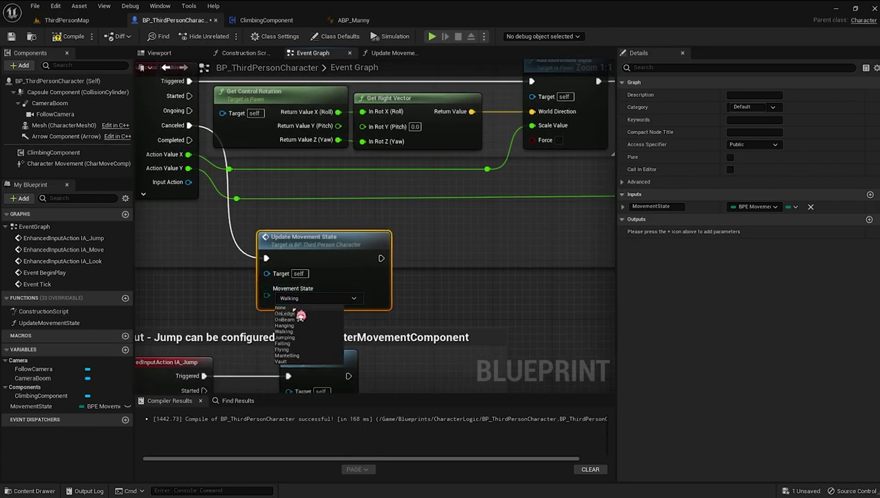
{"action": "left_click", "coordinate": [290, 308]}
{"action": "left_click", "coordinate": [209, 271]}
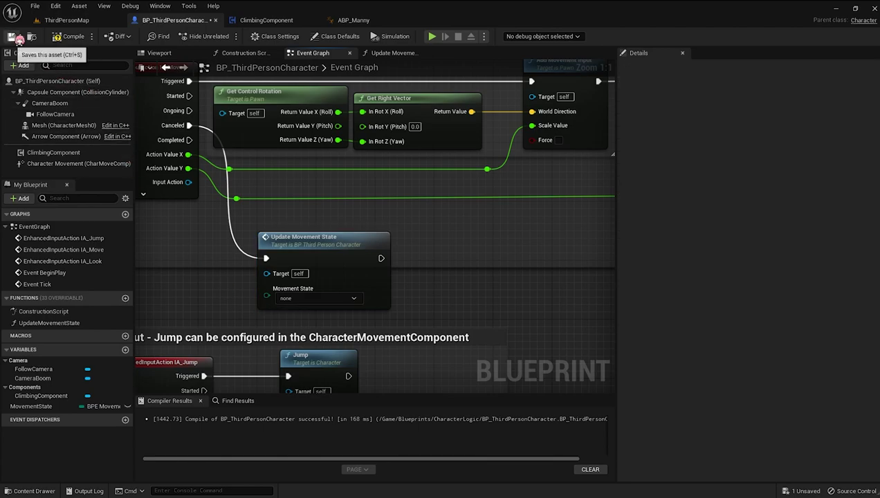
{"action": "left_click", "coordinate": [75, 20]}
Playtest briefly, then move the none state update wire from Canceled to Completed
{"action": "left_click", "coordinate": [204, 37]}
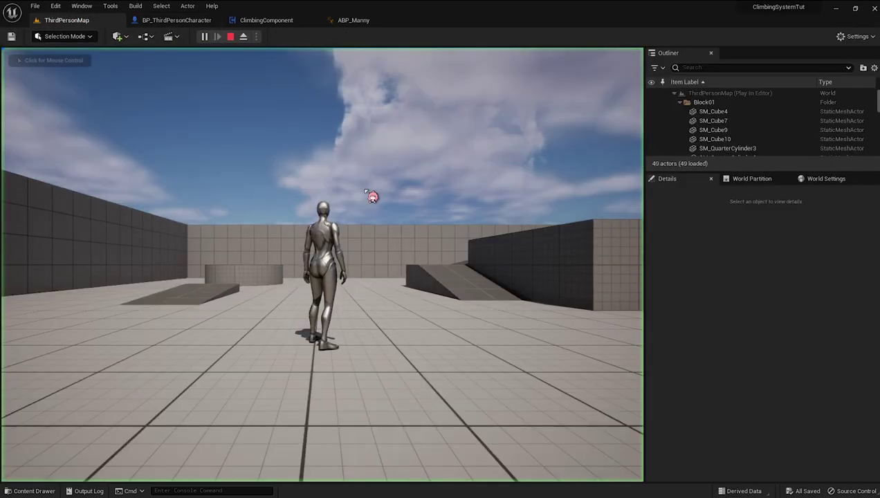
{"action": "key", "text": "s"}
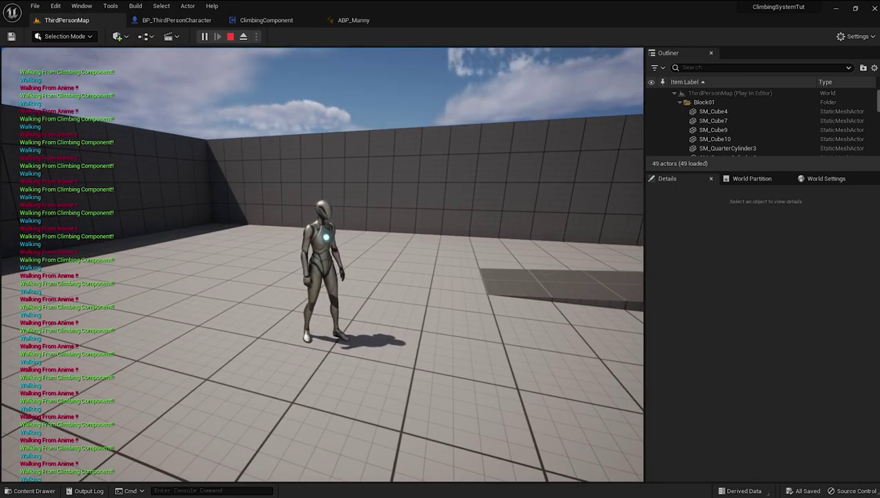
{"action": "key", "text": "Escape"}
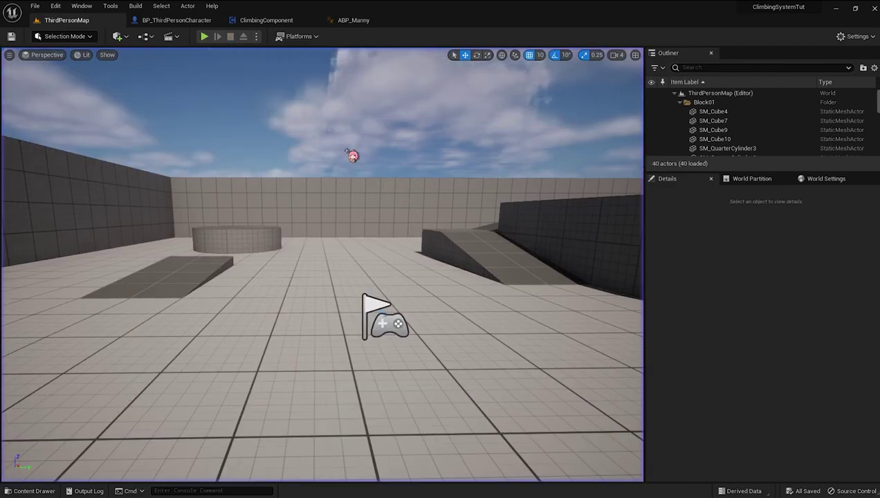
{"action": "left_click", "coordinate": [146, 23]}
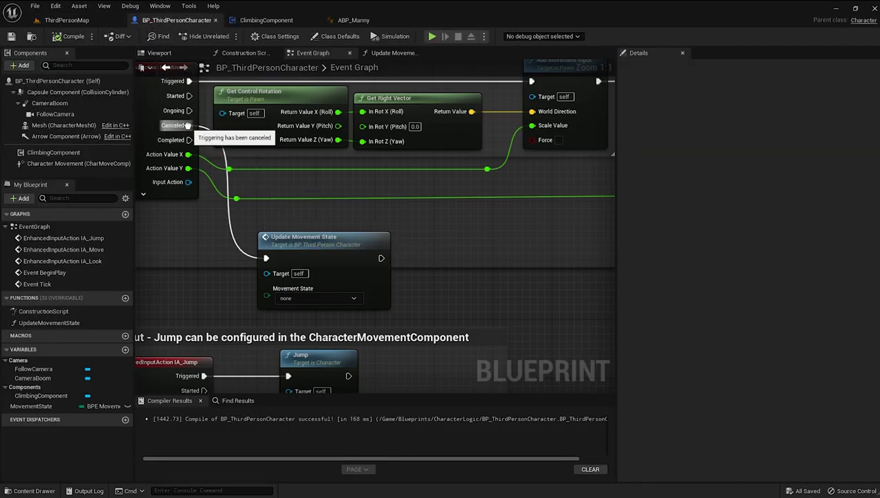
{"action": "left_click_drag", "start_coordinate": [189, 125], "coordinate": [193, 143], "text": "ctrl"}
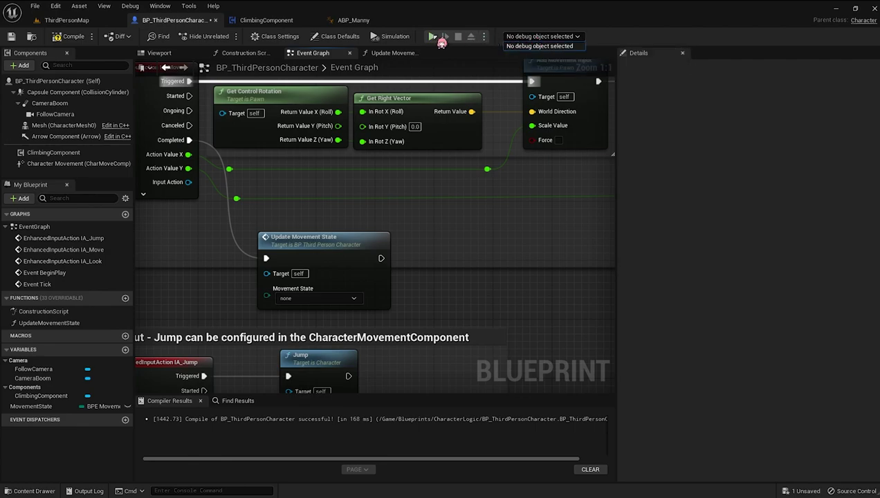
Run the game in a New Editor Window and move the preview aside
{"action": "left_click", "coordinate": [434, 36]}
{"action": "left_click", "coordinate": [537, 36]}
{"action": "left_click", "coordinate": [540, 52]}
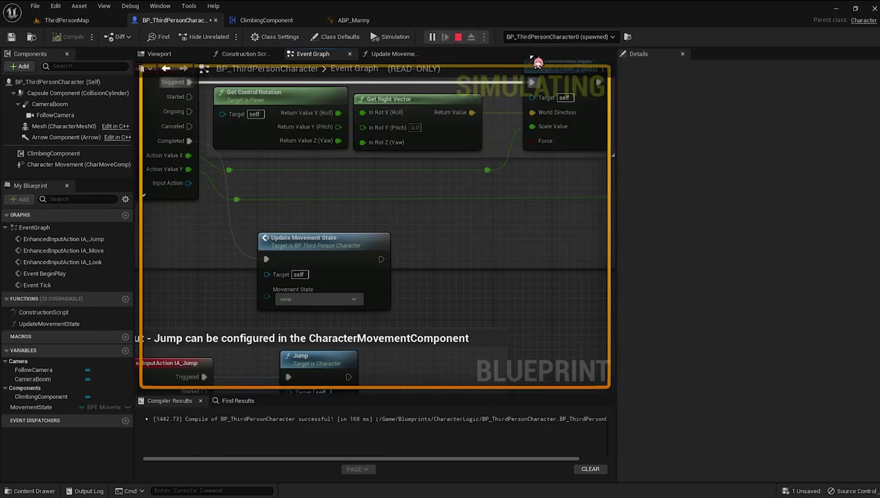
{"action": "left_click_drag", "start_coordinate": [416, 95], "coordinate": [597, 100]}
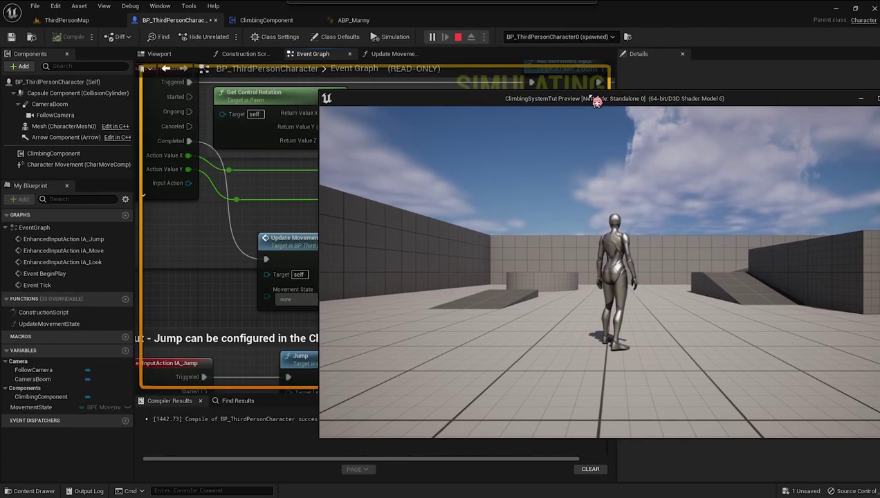
{"action": "left_click", "coordinate": [596, 139]}
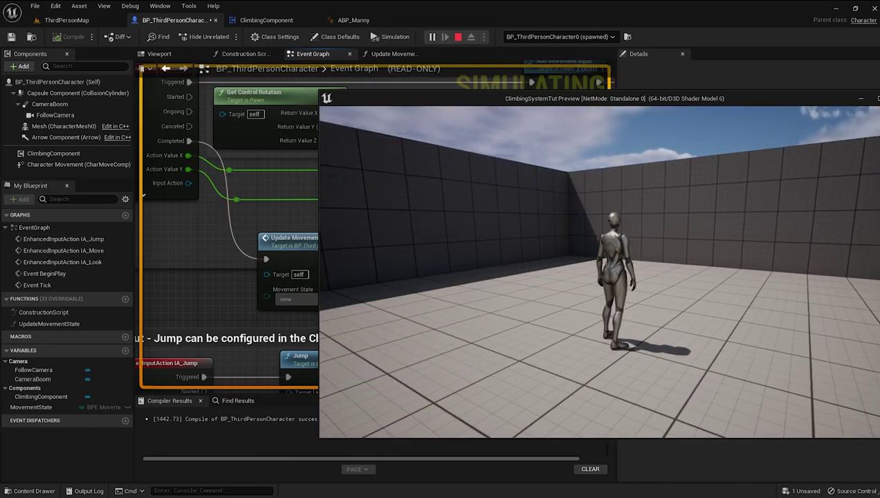
Stop the preview and add a Delay node to the graph
{"action": "key", "text": "Escape"}
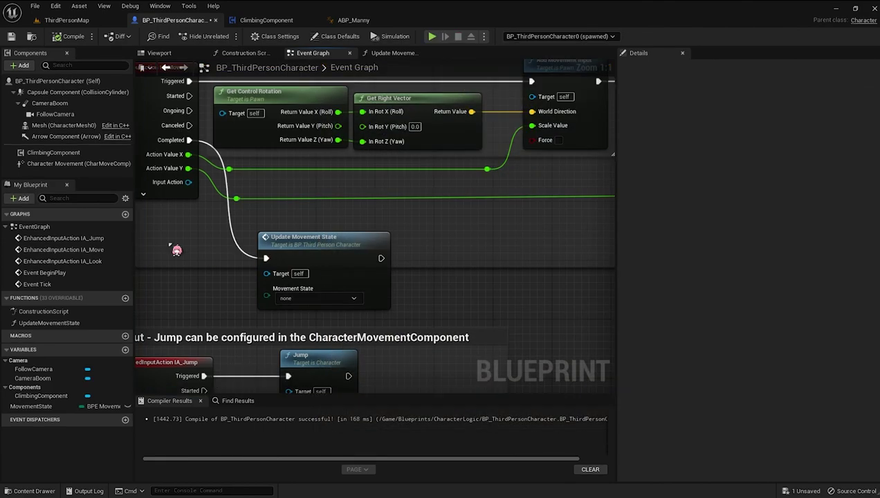
{"action": "right_click", "coordinate": [203, 234]}
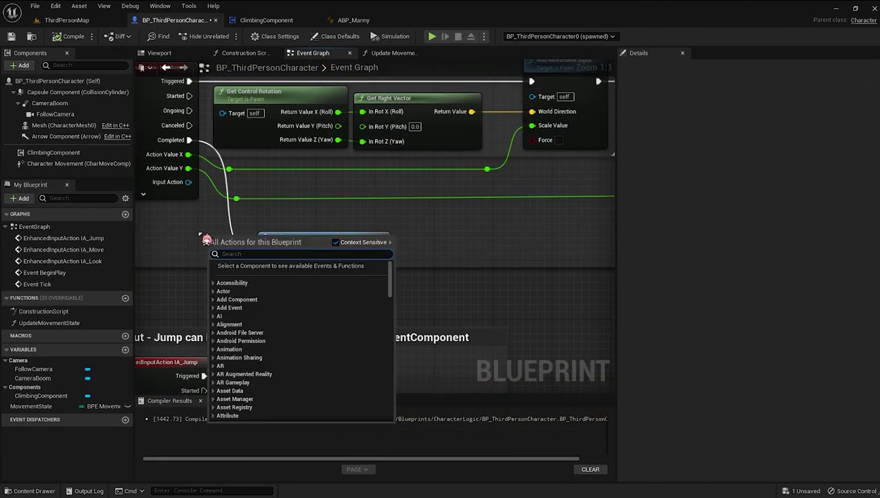
{"action": "key", "text": "Escape"}
{"action": "right_click", "coordinate": [199, 233]}
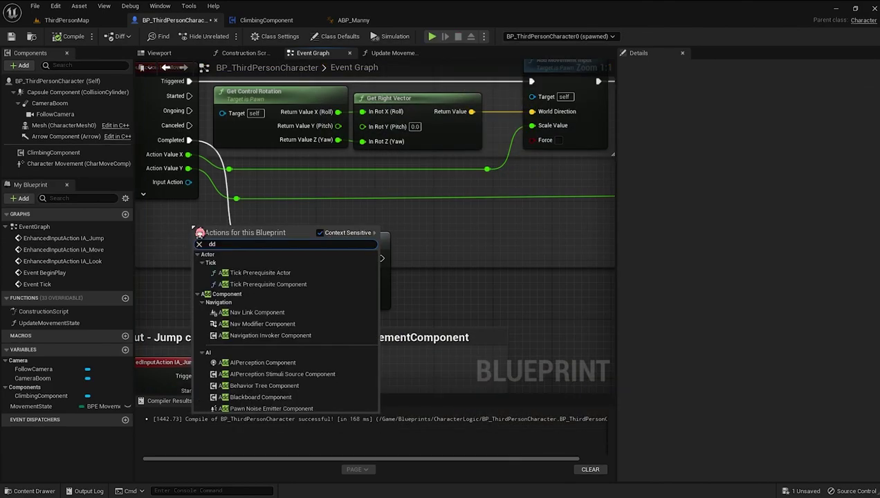
{"action": "type", "text": "dd"}
{"action": "key", "text": "Escape"}
{"action": "right_click", "coordinate": [196, 231]}
{"action": "type", "text": "dd"}
{"action": "key", "text": "BackSpace"}
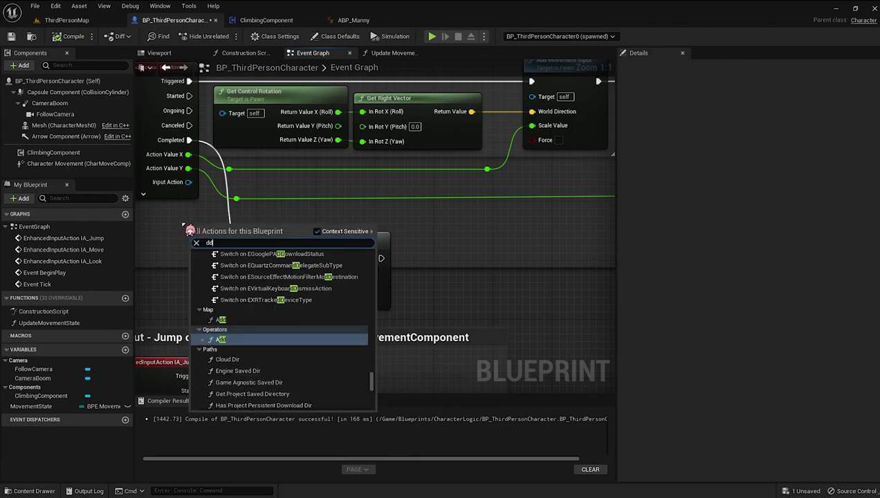
{"action": "key", "text": "Escape"}
{"action": "right_click", "coordinate": [189, 229]}
{"action": "type", "text": "de"}
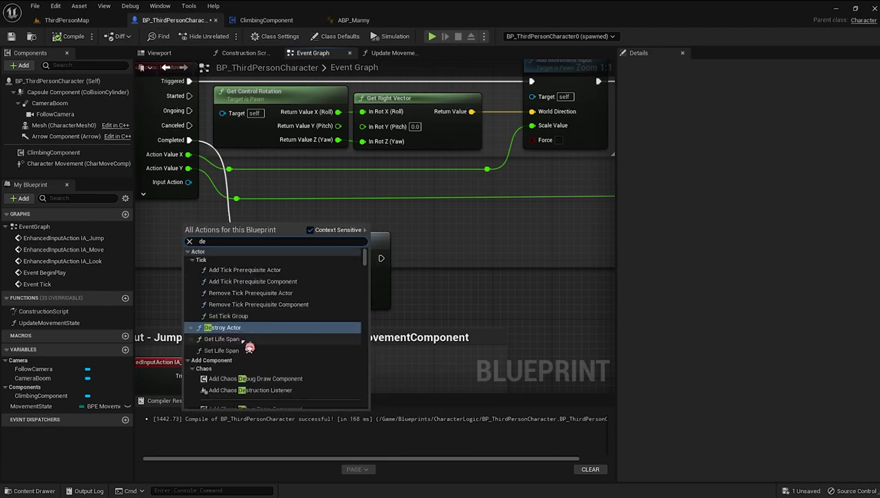
{"action": "type", "text": "la"}
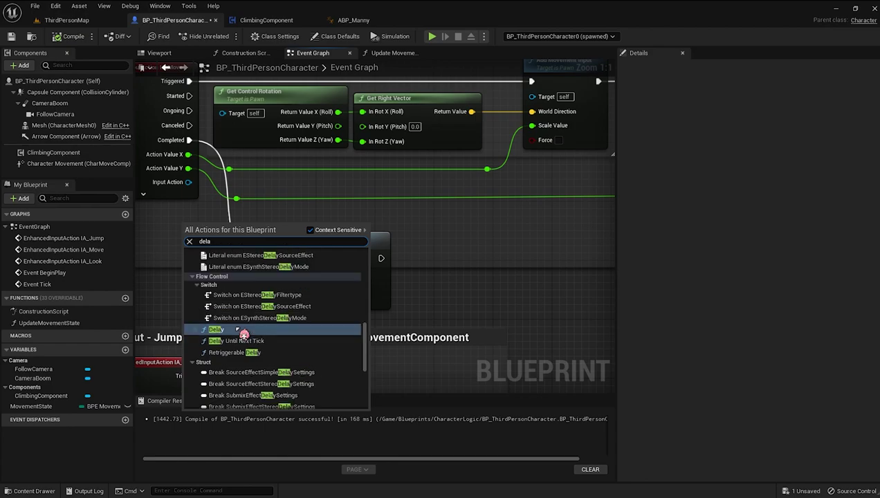
{"action": "left_click", "coordinate": [238, 330]}
Route IA_Move Completed through the 0.5-second Delay into the none state update, then playtest
{"action": "left_click_drag", "start_coordinate": [189, 244], "coordinate": [188, 140]}
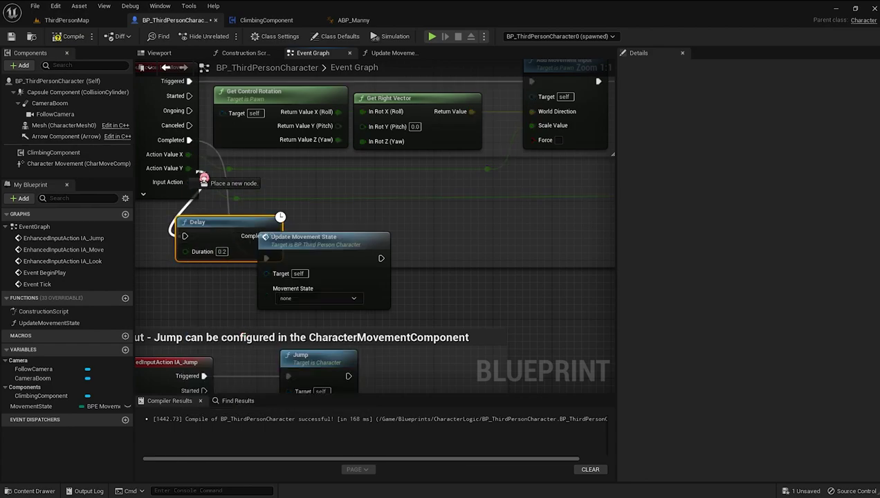
{"action": "left_click_drag", "start_coordinate": [331, 258], "coordinate": [367, 249]}
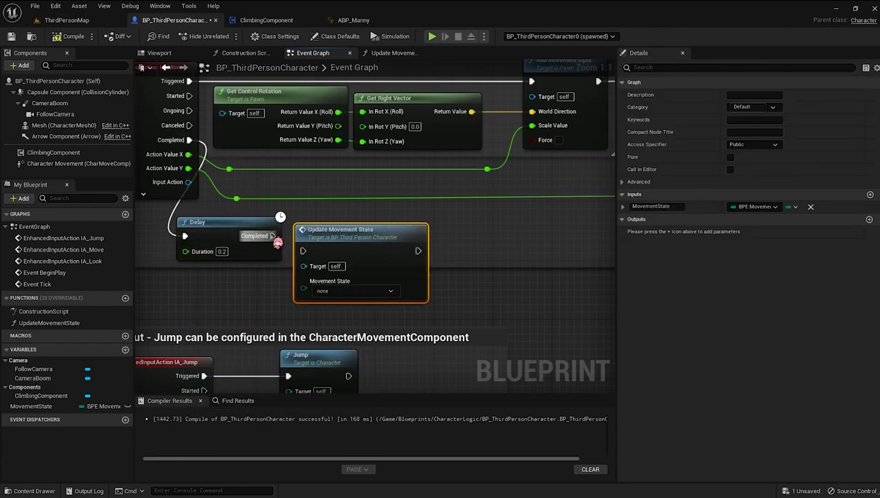
{"action": "left_click_drag", "start_coordinate": [273, 236], "coordinate": [302, 252]}
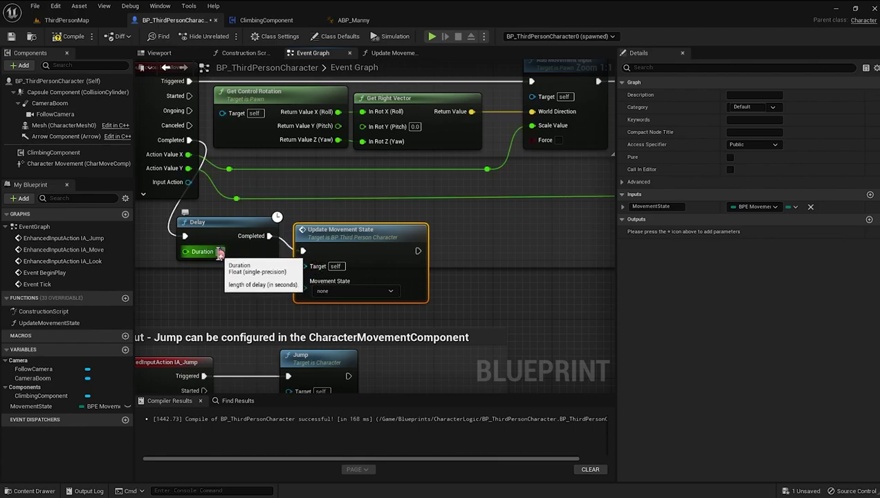
{"action": "left_click", "coordinate": [244, 291]}
{"action": "left_click", "coordinate": [432, 36]}
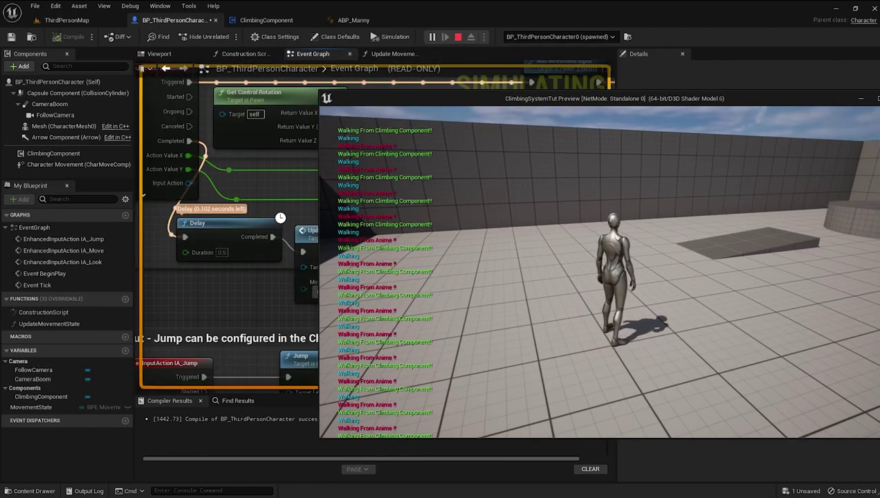
Walk the character around the level with W, S and D, then end the playtest
{"action": "key", "text": "w"}
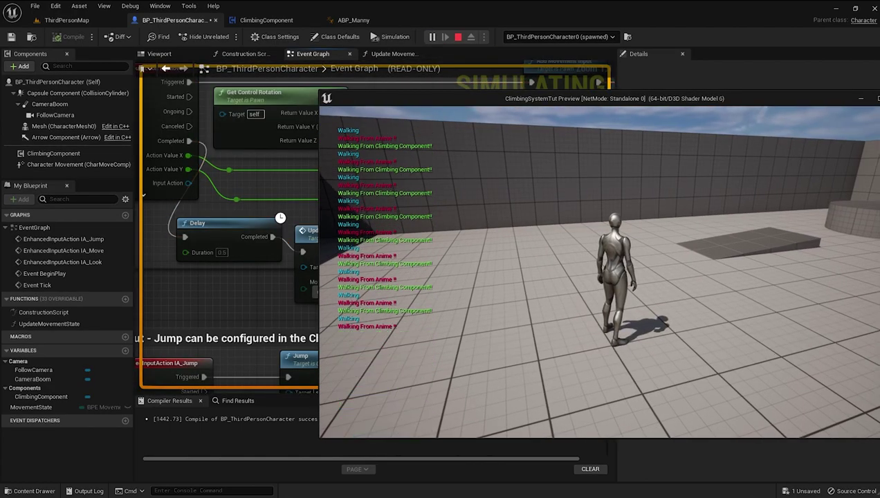
{"action": "key", "text": "s"}
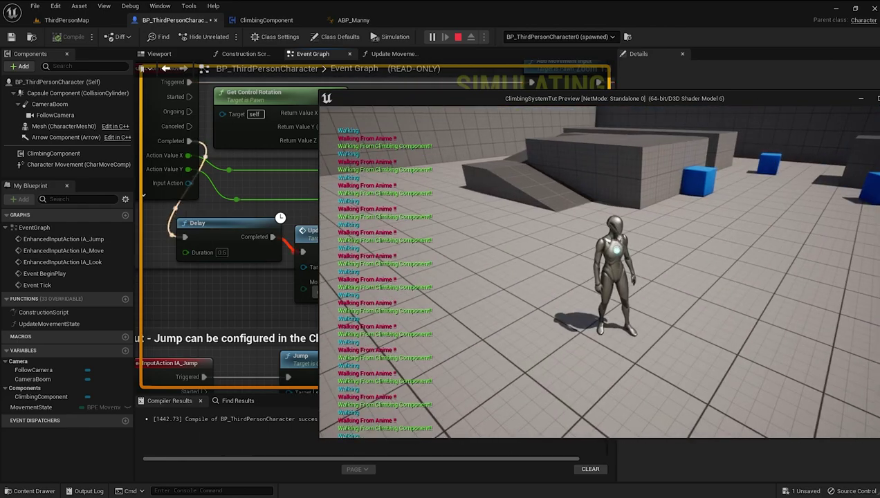
{"action": "key", "text": "w"}
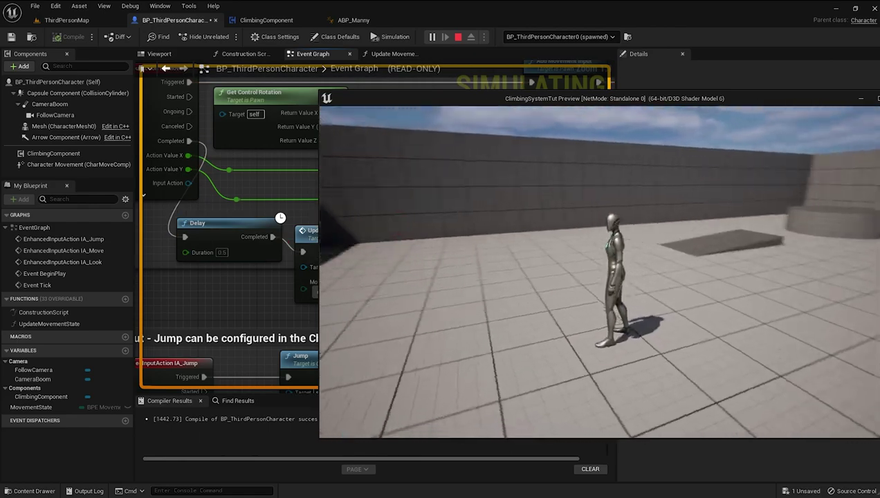
{"action": "key", "text": "d"}
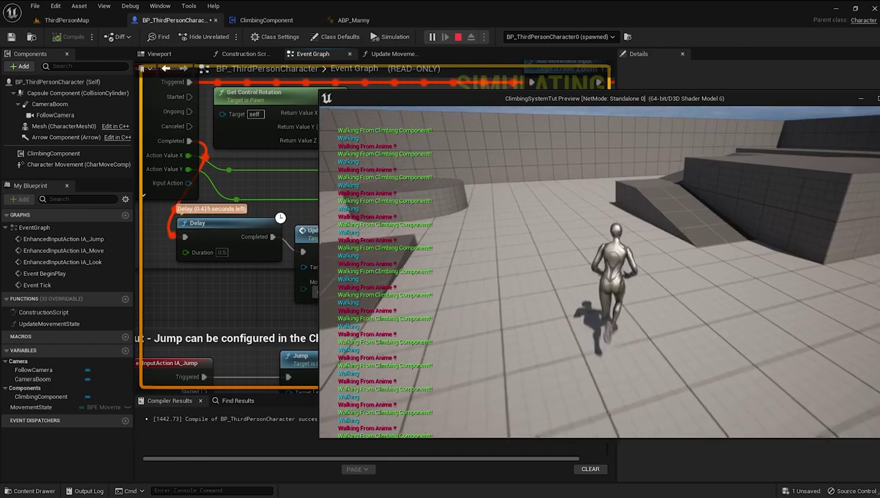
{"action": "key", "text": "d"}
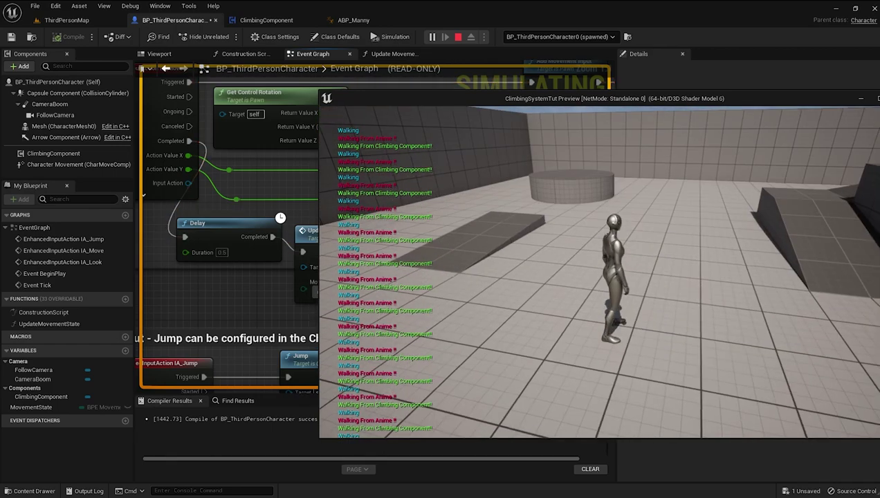
{"action": "key", "text": "Escape"}
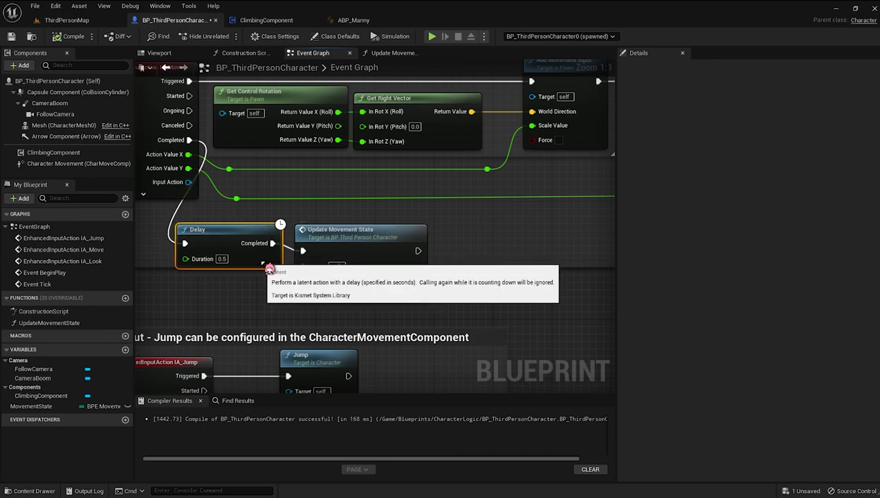
Delete the Delay and Update Movement State nodes and save BP_ThirdPersonCharacter
{"action": "mouse_move", "coordinate": [258, 254]}
{"action": "left_mouse_down"}
{"action": "mouse_move", "coordinate": [273, 277]}
{"action": "mouse_move", "coordinate": [402, 281]}
{"action": "left_mouse_up"}
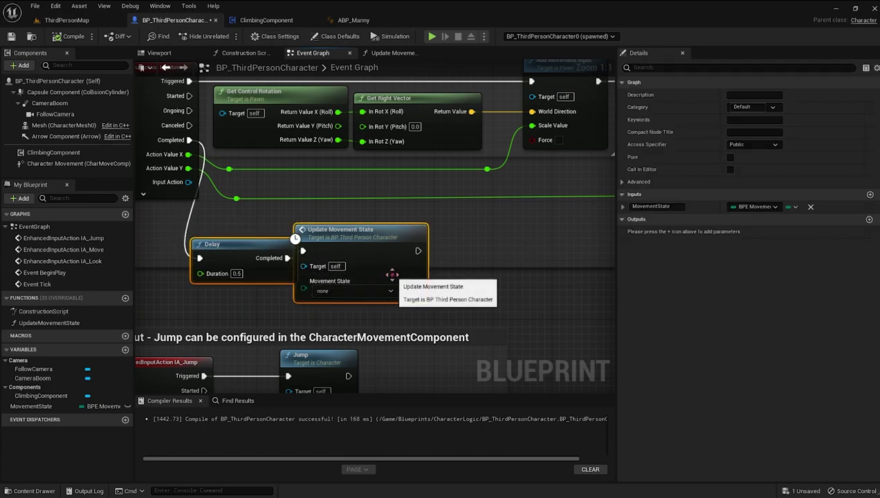
{"action": "key", "text": "Delete"}
{"action": "scroll", "coordinate": [508, 305], "scroll_direction": "down", "scroll_amount": 4}
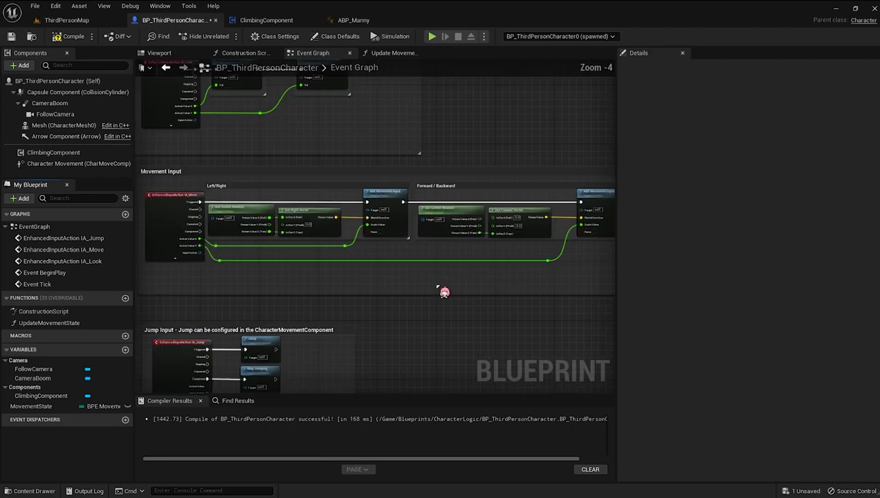
{"action": "scroll", "coordinate": [369, 282], "scroll_direction": "up", "scroll_amount": 4}
{"action": "key", "text": "ctrl+z"}
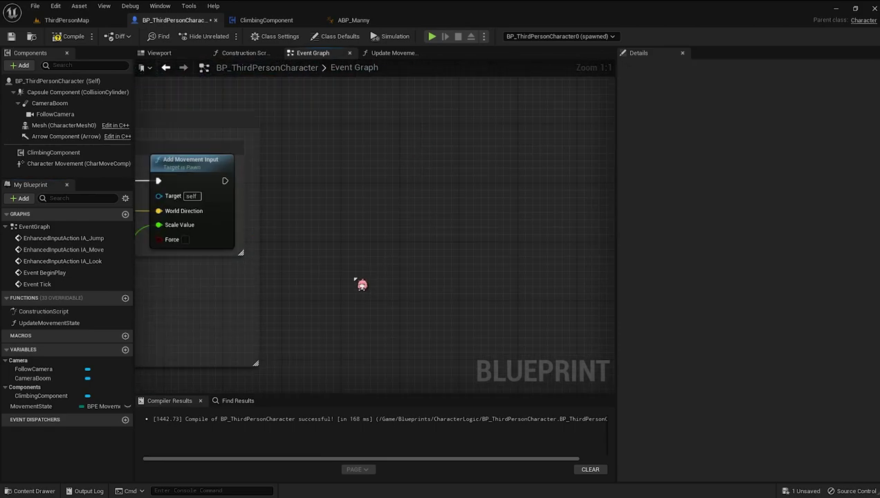
{"action": "scroll", "coordinate": [360, 286], "scroll_direction": "down", "scroll_amount": 3}
{"action": "scroll", "coordinate": [405, 287], "scroll_direction": "down", "scroll_amount": 2}
{"action": "key", "text": "ctrl+s"}
{"action": "right_click_drag", "start_coordinate": [427, 235], "coordinate": [270, 208]}
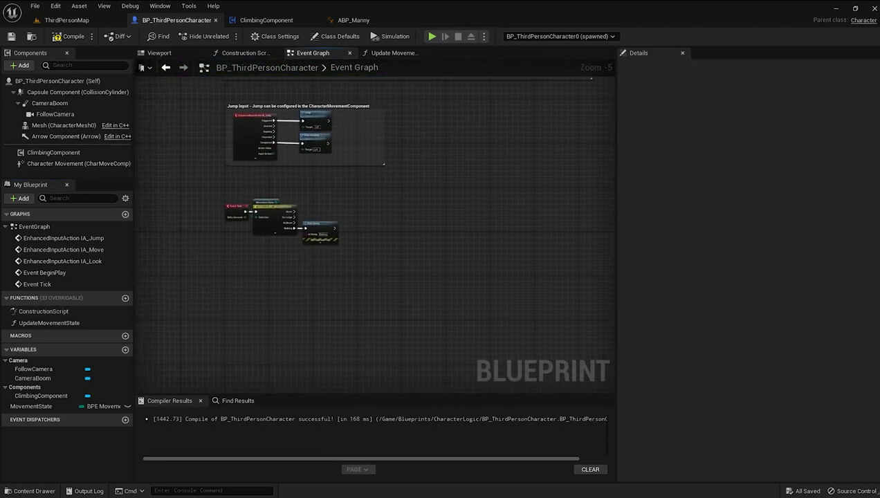
{"action": "scroll", "coordinate": [325, 229], "scroll_direction": "up", "scroll_amount": 6}
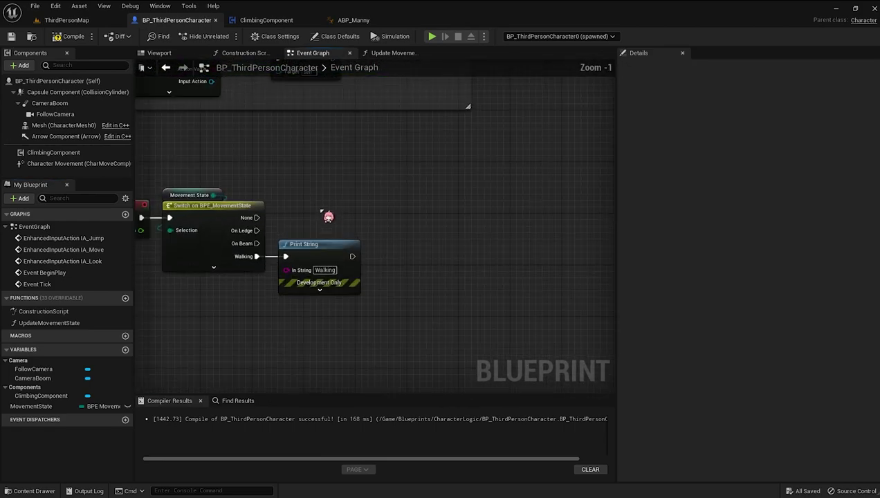
In ABP_Manny, pan to the velocity comments and move the Movement State getter up
{"action": "left_click", "coordinate": [354, 18]}
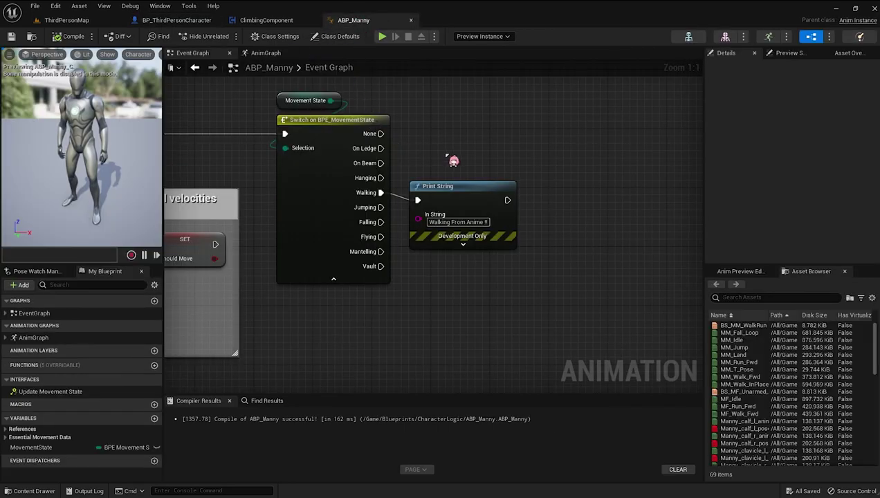
{"action": "right_click_drag", "start_coordinate": [258, 162], "coordinate": [408, 223]}
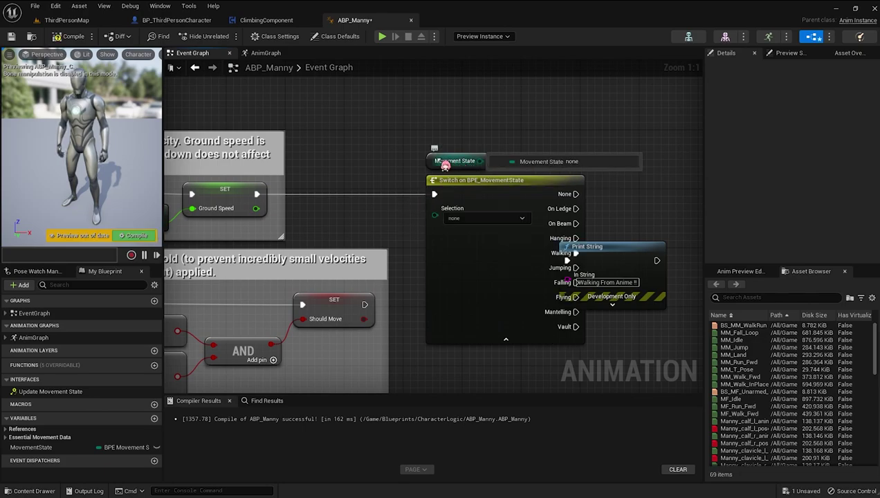
{"action": "left_click_drag", "start_coordinate": [456, 160], "coordinate": [418, 102]}
{"action": "left_click", "coordinate": [235, 234]}
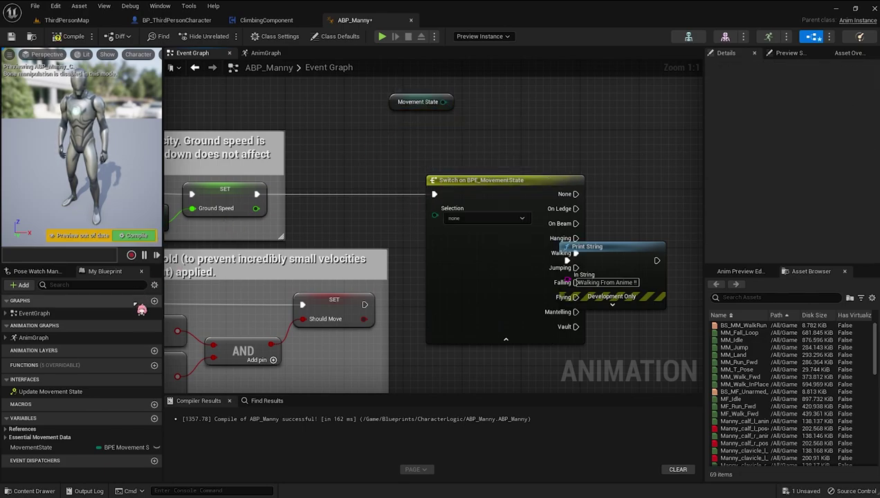
Place a Character getter, try a Get Mesh node from it, then delete the Mesh getter
{"action": "left_click", "coordinate": [17, 429]}
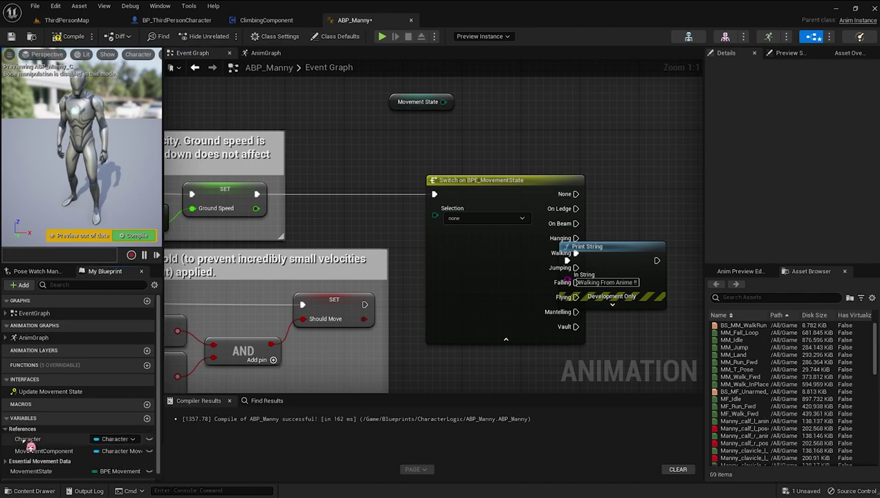
{"action": "left_click", "coordinate": [30, 438]}
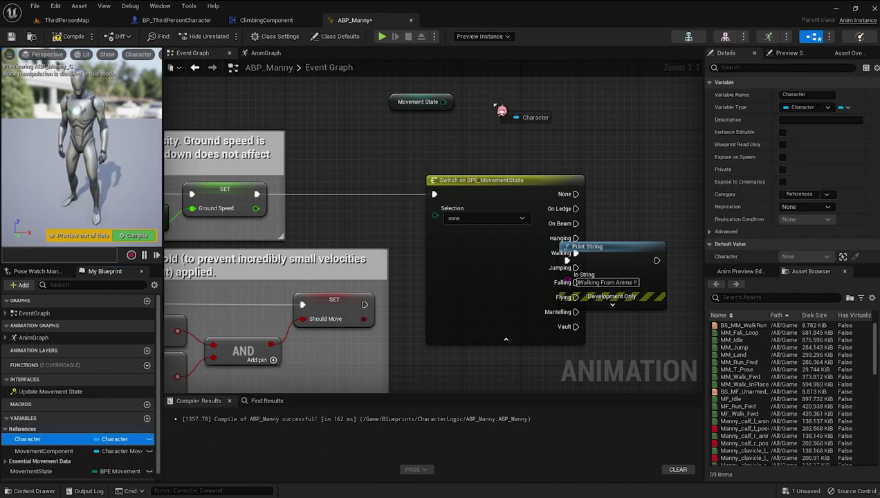
{"action": "left_click_drag", "start_coordinate": [90, 411], "coordinate": [566, 105]}
{"action": "left_click", "coordinate": [595, 122]}
{"action": "key", "text": "ctrl+z"}
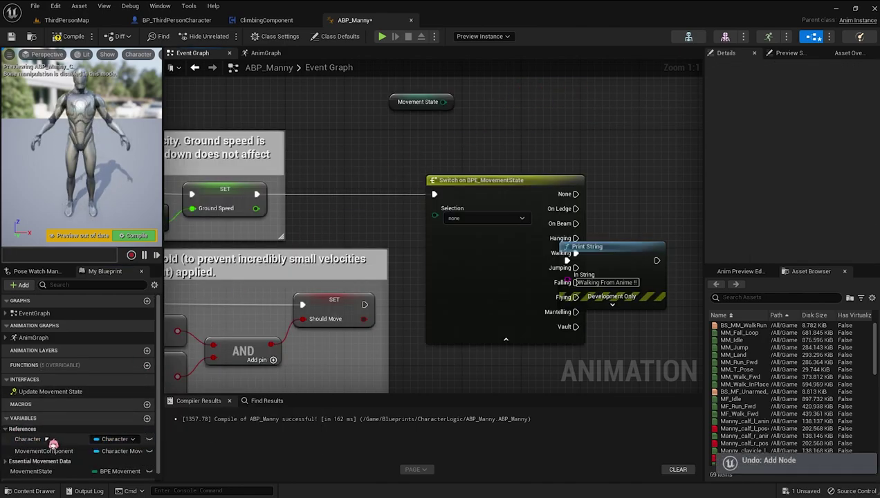
{"action": "mouse_move", "coordinate": [41, 438]}
{"action": "left_mouse_down", "text": "ctrl"}
{"action": "mouse_move", "coordinate": [346, 122]}
{"action": "mouse_move", "coordinate": [325, 146]}
{"action": "left_mouse_up", "text": "ctrl"}
{"action": "type", "text": "mes"}
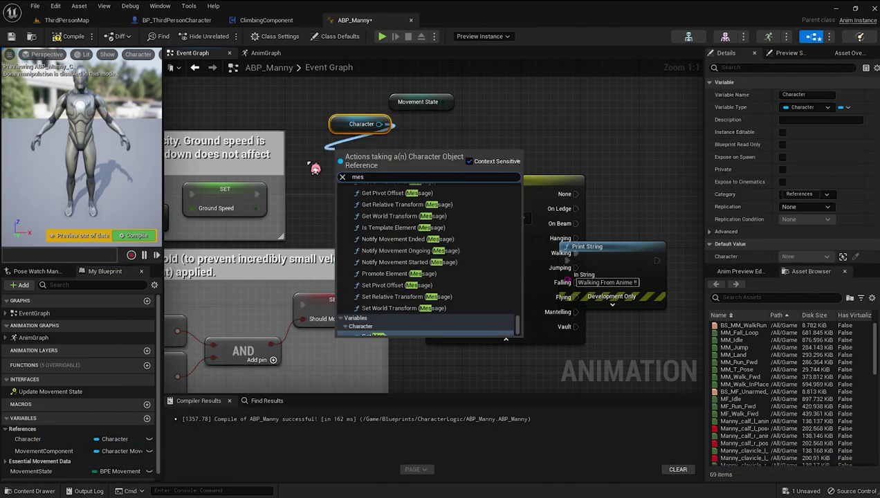
{"action": "scroll", "coordinate": [388, 305], "scroll_direction": "down", "scroll_amount": 1}
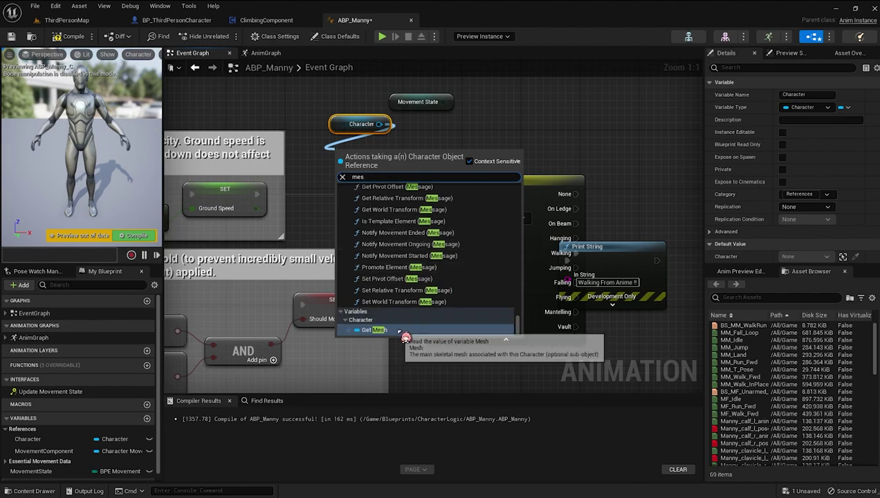
{"action": "left_click", "coordinate": [374, 328]}
{"action": "left_click_drag", "start_coordinate": [398, 153], "coordinate": [338, 181]}
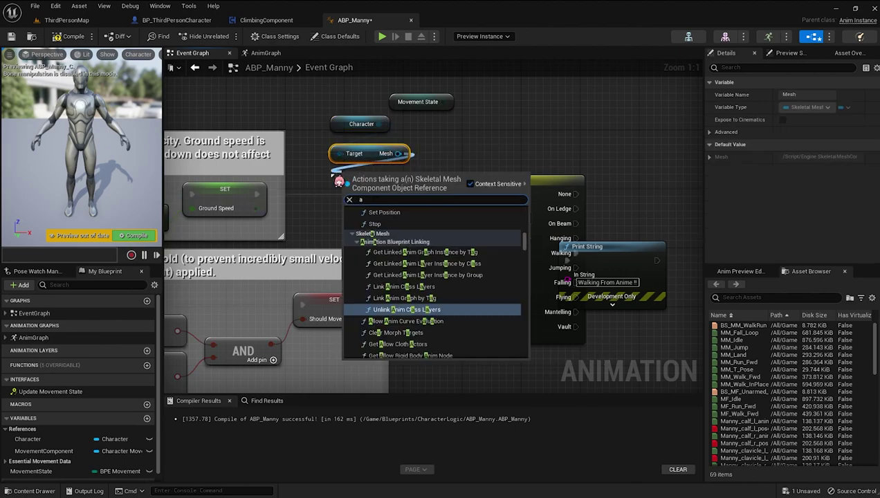
{"action": "type", "text": "ani"}
{"action": "key", "text": "BackSpace"}
{"action": "key", "text": "BackSpace"}
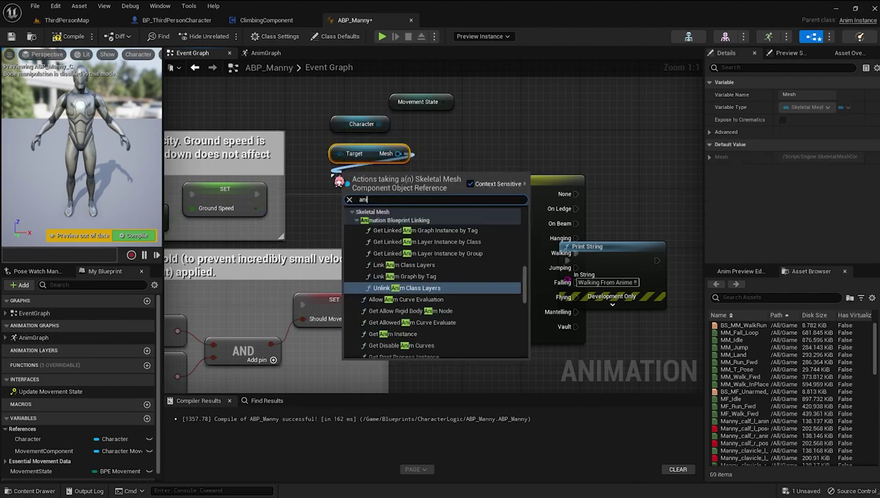
{"action": "key", "text": "BackSpace"}
{"action": "key", "text": "Escape"}
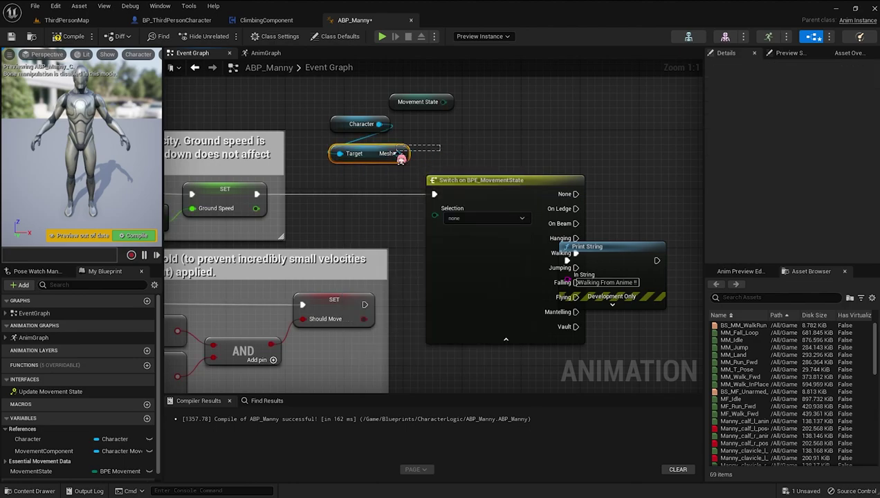
{"action": "key", "text": "Delete"}
Search Character's actions for a movement state getter, then delete the Character getter
{"action": "left_click_drag", "start_coordinate": [380, 124], "coordinate": [374, 150]}
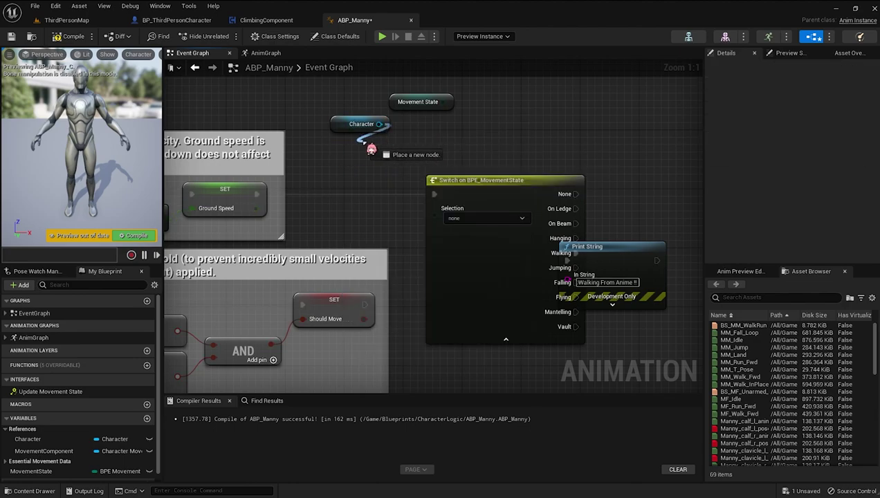
{"action": "type", "text": "get"}
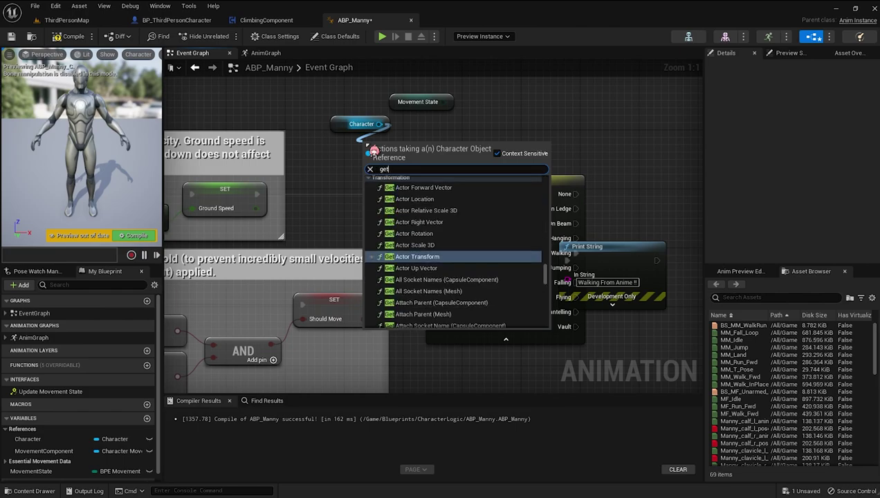
{"action": "type", "text": " movement sta"}
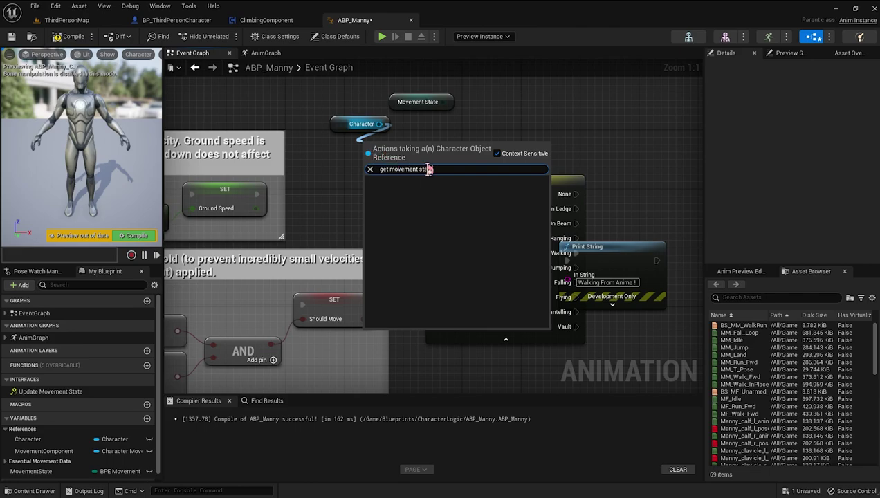
{"action": "key", "text": "BackSpace"}
{"action": "key", "text": "BackSpace"}
{"action": "key", "text": "BackSpace"}
{"action": "scroll", "coordinate": [458, 257], "scroll_direction": "down", "scroll_amount": 5}
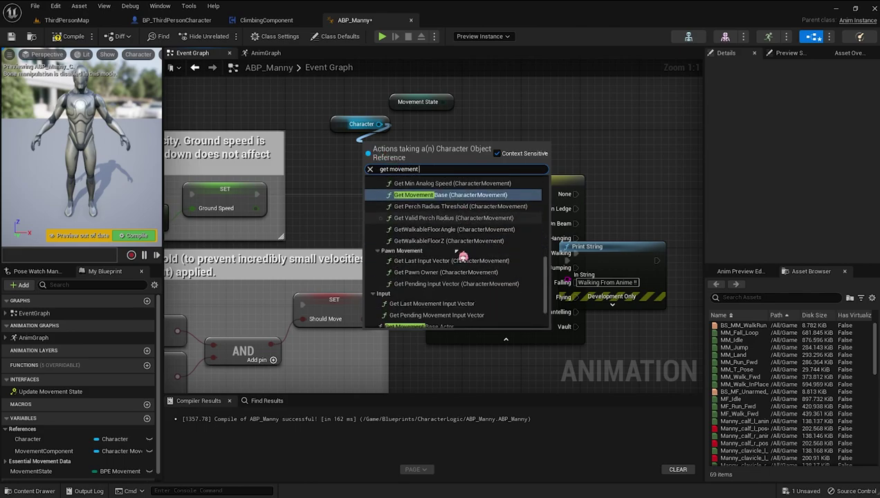
{"action": "scroll", "coordinate": [450, 318], "scroll_direction": "up", "scroll_amount": 2}
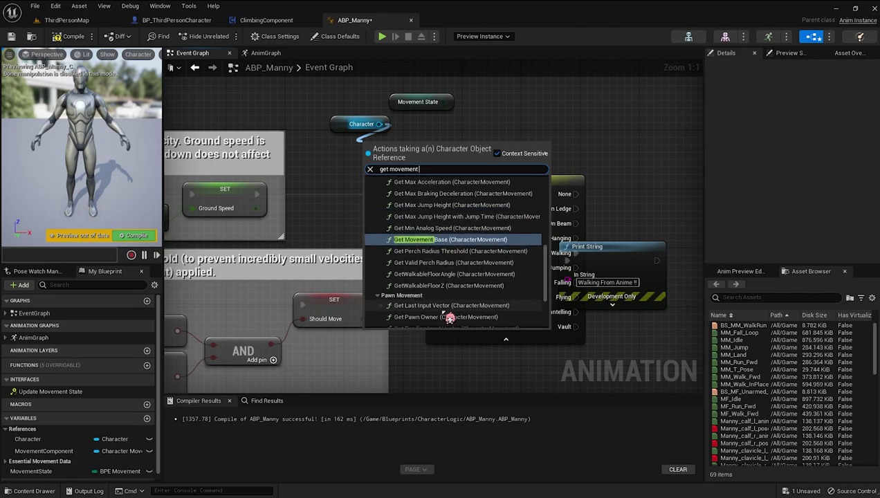
{"action": "scroll", "coordinate": [453, 315], "scroll_direction": "up", "scroll_amount": 4}
{"action": "scroll", "coordinate": [457, 310], "scroll_direction": "up", "scroll_amount": 4}
{"action": "scroll", "coordinate": [458, 308], "scroll_direction": "down", "scroll_amount": 4}
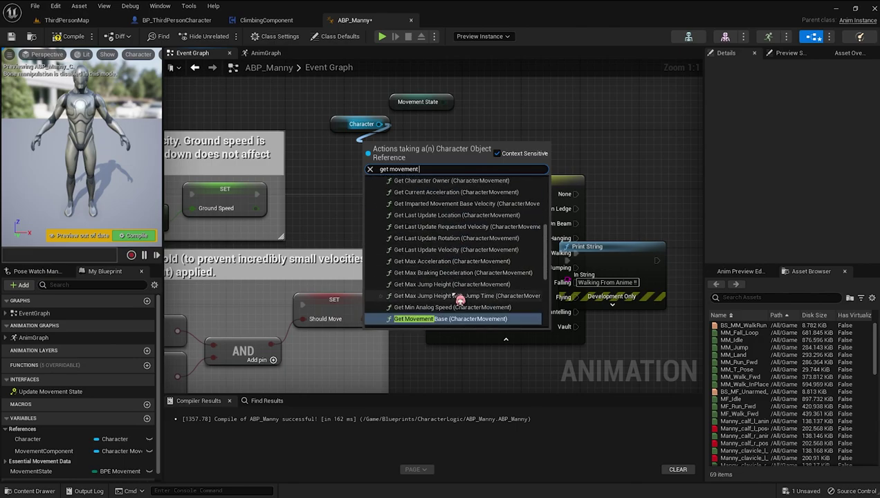
{"action": "scroll", "coordinate": [457, 311], "scroll_direction": "down", "scroll_amount": 3}
{"action": "scroll", "coordinate": [454, 319], "scroll_direction": "down", "scroll_amount": 3}
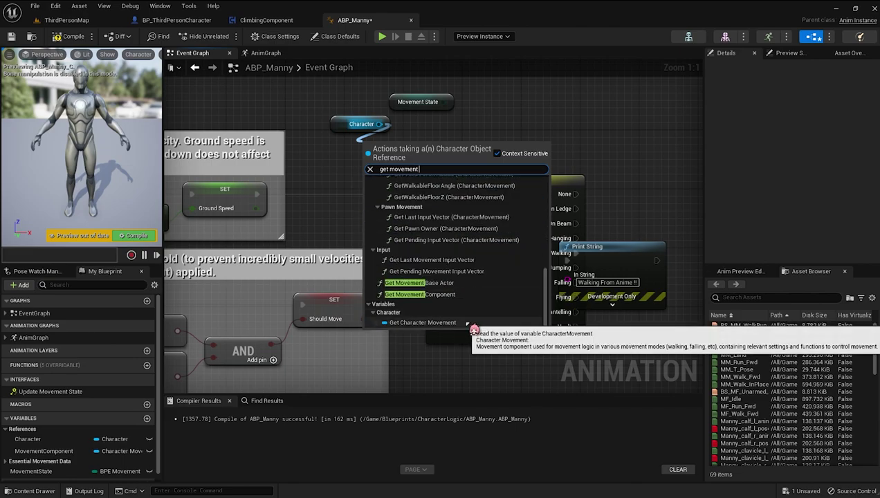
{"action": "left_click", "coordinate": [589, 130]}
{"action": "left_click", "coordinate": [360, 124]}
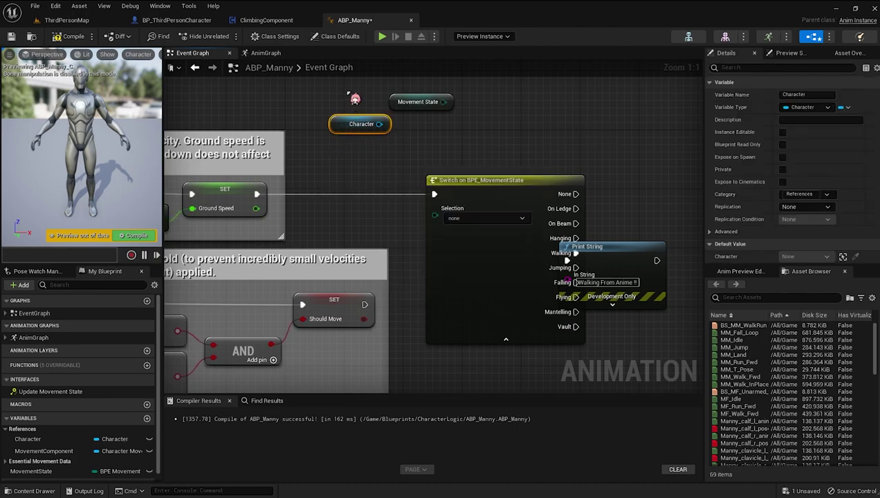
{"action": "key", "text": "Delete"}
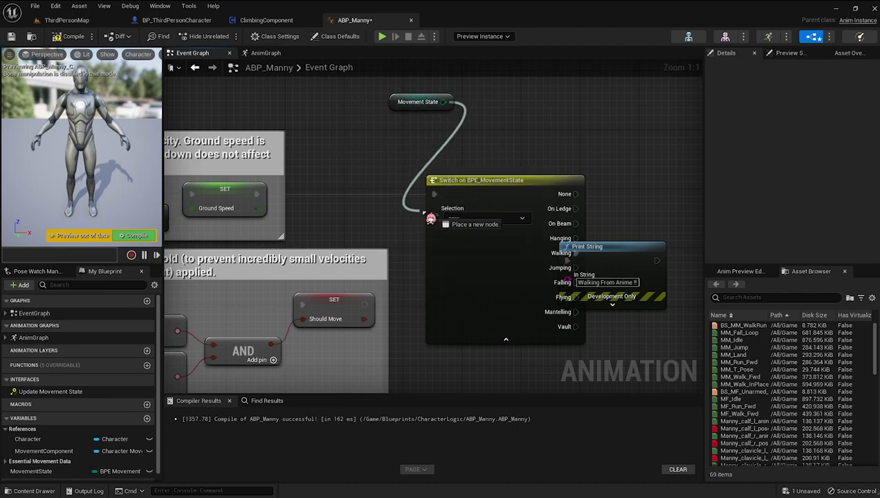
Delete the Switch on BPE_MovementState, Movement State and Print String test nodes
{"action": "left_click_drag", "start_coordinate": [444, 101], "coordinate": [434, 214]}
{"action": "left_click_drag", "start_coordinate": [402, 105], "coordinate": [441, 183]}
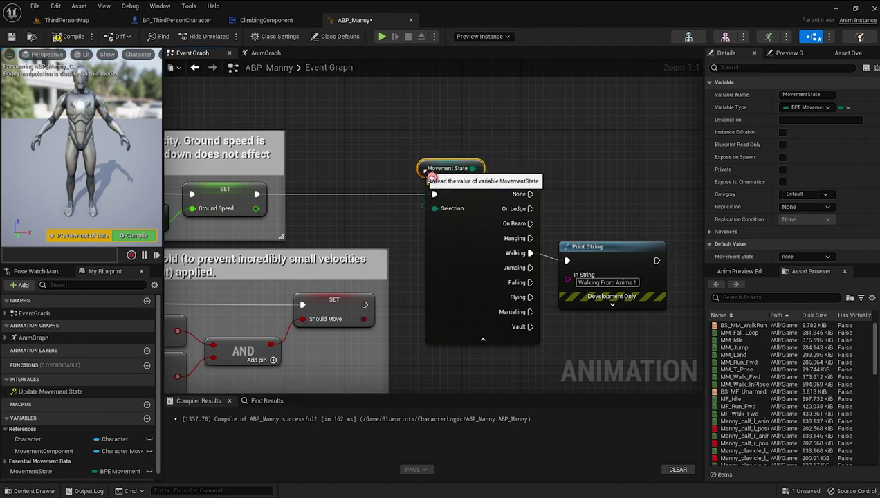
{"action": "left_click", "coordinate": [405, 155]}
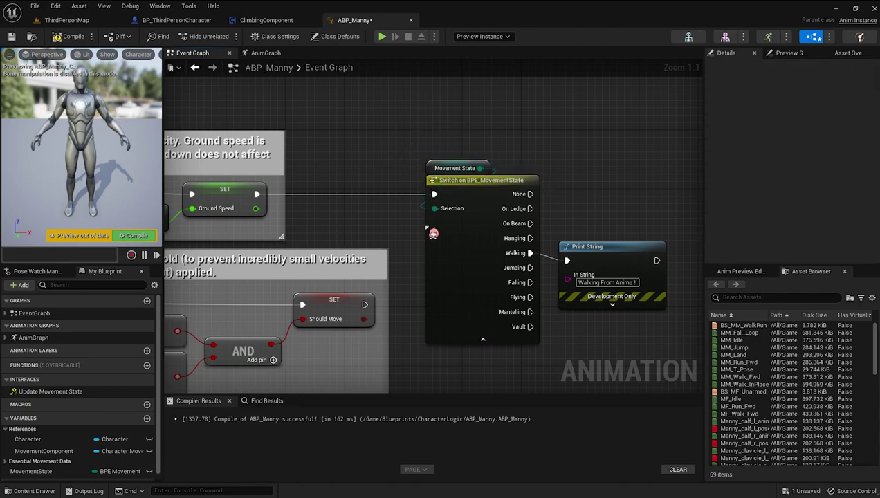
{"action": "left_click", "coordinate": [483, 339]}
{"action": "left_click_drag", "start_coordinate": [474, 129], "coordinate": [579, 311]}
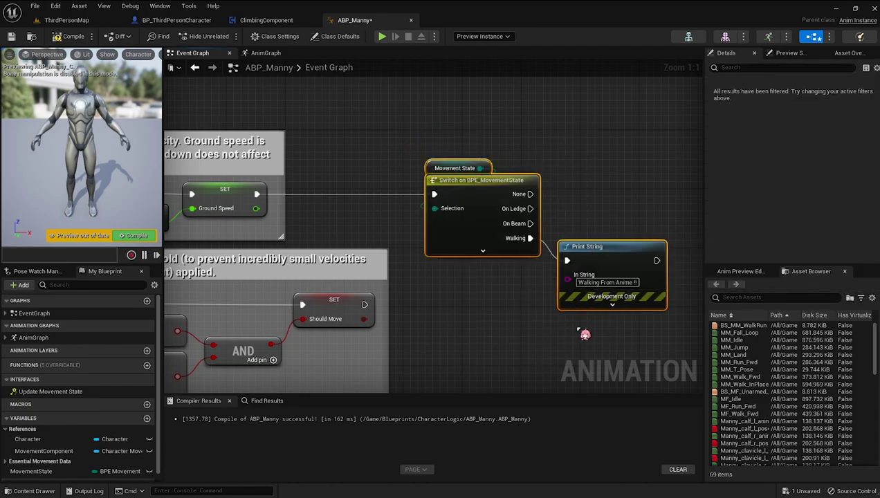
{"action": "key", "text": "Delete"}
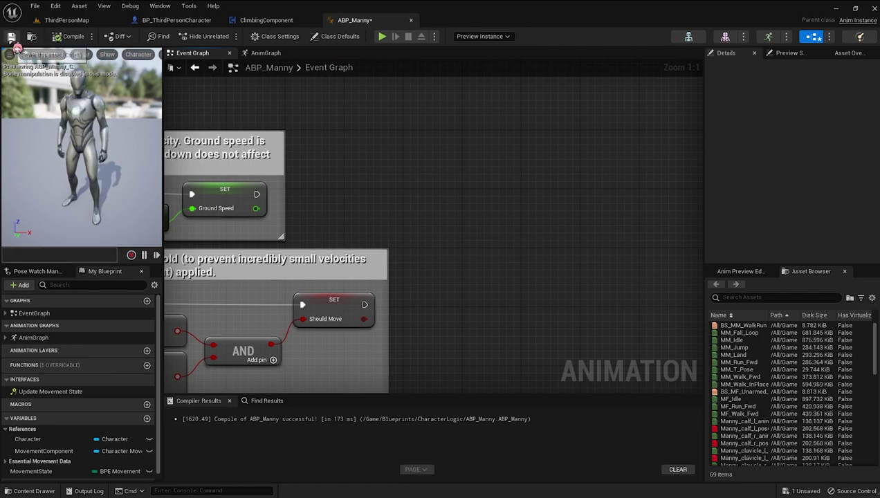
Compile ABP_Manny, delete BP_ThirdPersonCharacter's Walking Print String, and compile and save
{"action": "left_click", "coordinate": [176, 20]}
{"action": "right_click_drag", "start_coordinate": [400, 196], "coordinate": [496, 202]}
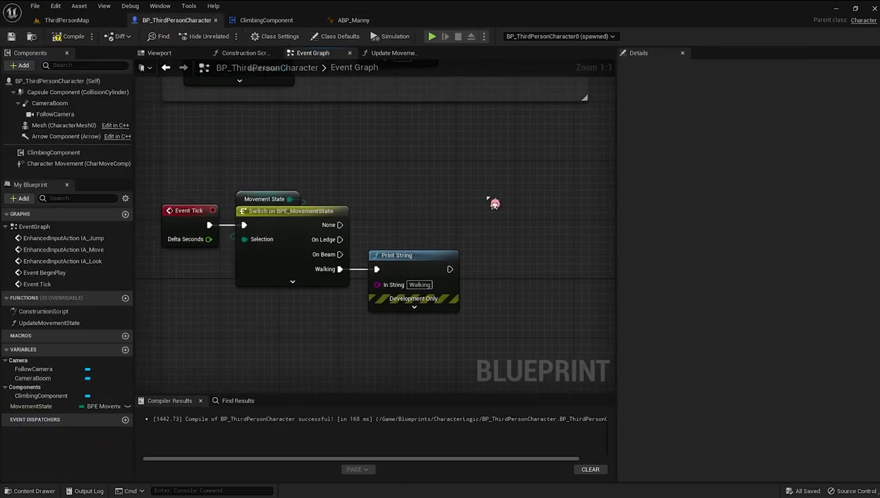
{"action": "left_click_drag", "start_coordinate": [495, 202], "coordinate": [450, 352]}
{"action": "key", "text": "Delete"}
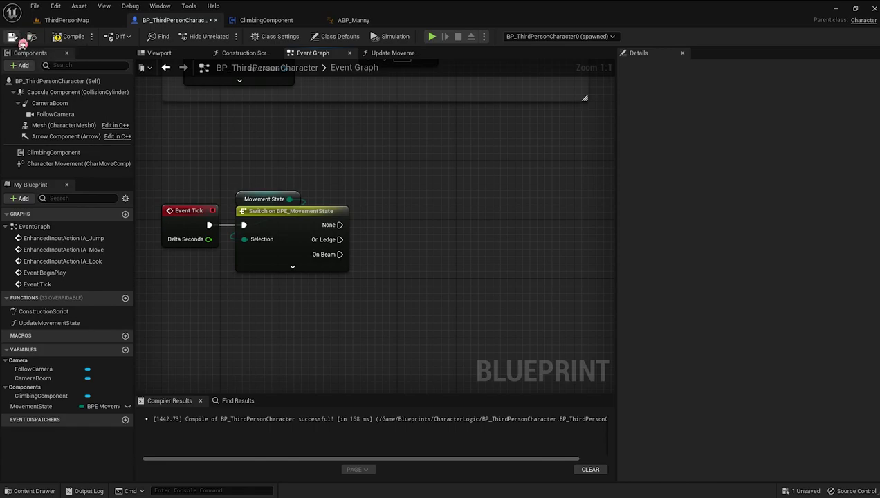
{"action": "left_click", "coordinate": [69, 36]}
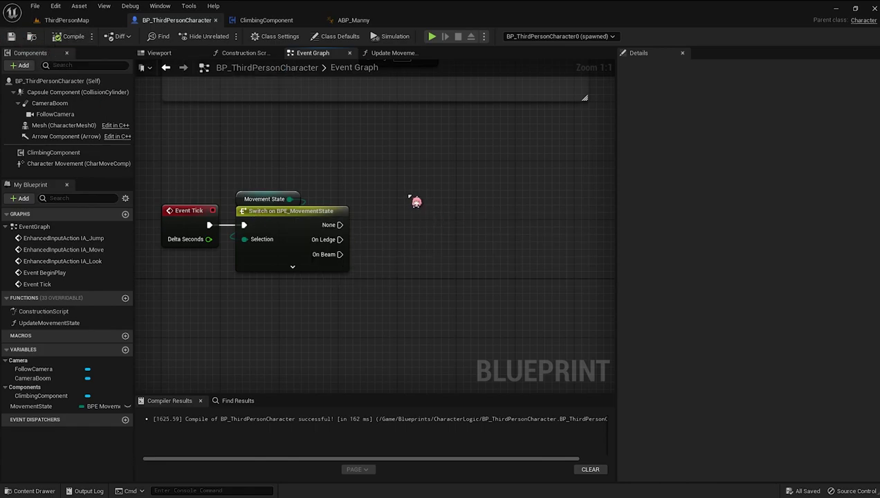
{"action": "left_click", "coordinate": [47, 494]}
Create a new folder named Struct inside the ClimbingSystem folder
{"action": "left_click", "coordinate": [227, 325]}
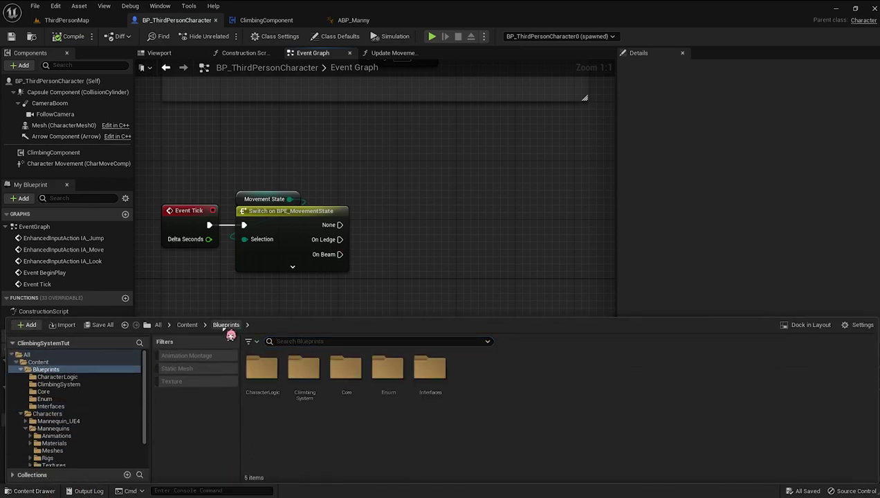
{"action": "right_click", "coordinate": [415, 434]}
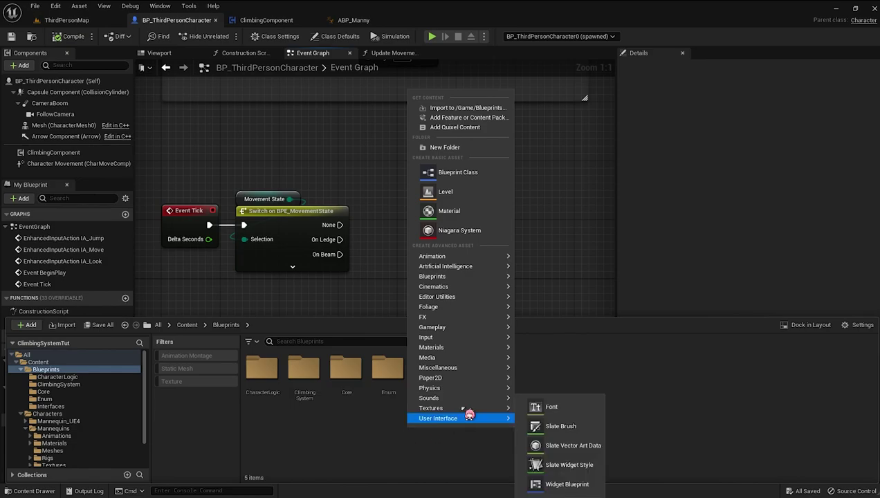
{"action": "left_click", "coordinate": [359, 432]}
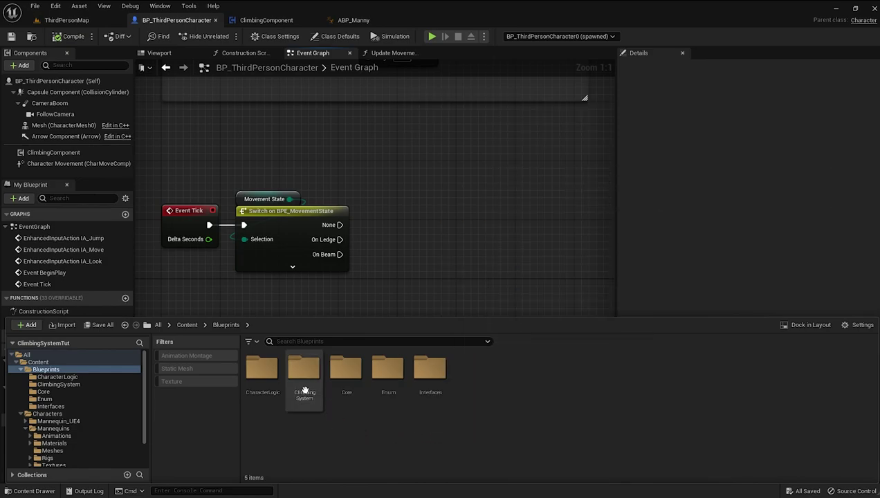
{"action": "double_click", "coordinate": [304, 374]}
{"action": "right_click", "coordinate": [380, 419]}
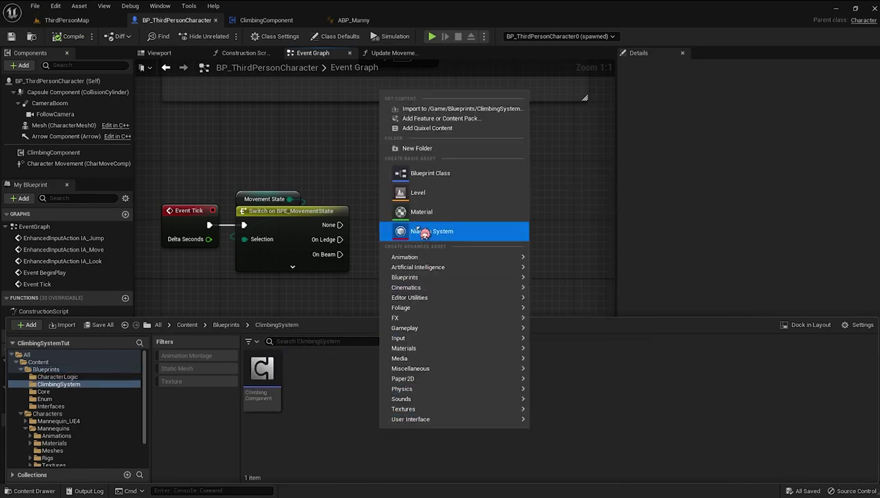
{"action": "left_click", "coordinate": [431, 148]}
{"action": "type", "text": "Struc"}
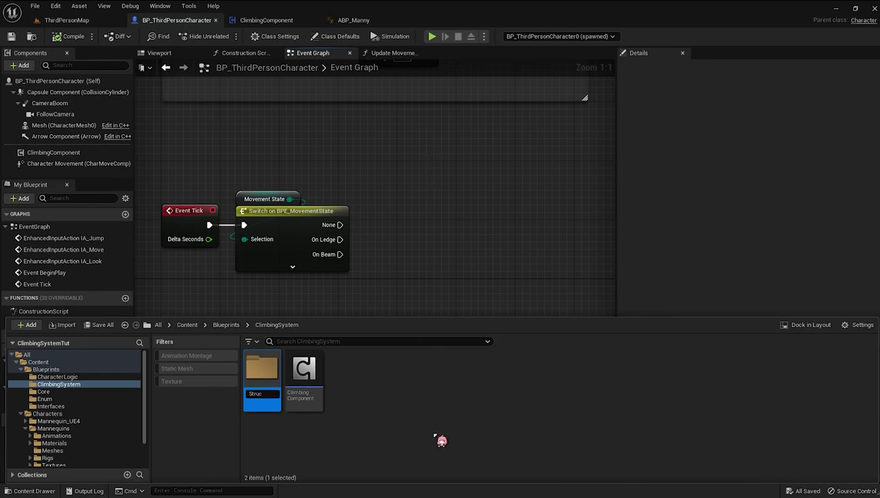
{"action": "type", "text": "t"}
{"action": "key", "text": "Return"}
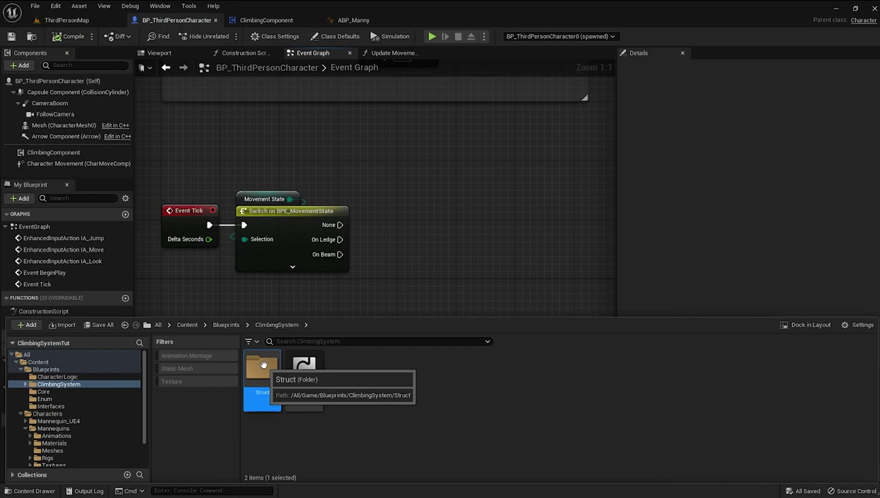
In Struct, create a Blueprint Structure named BPS_ClimbingState and open it
{"action": "double_click", "coordinate": [263, 367]}
{"action": "right_click", "coordinate": [272, 373]}
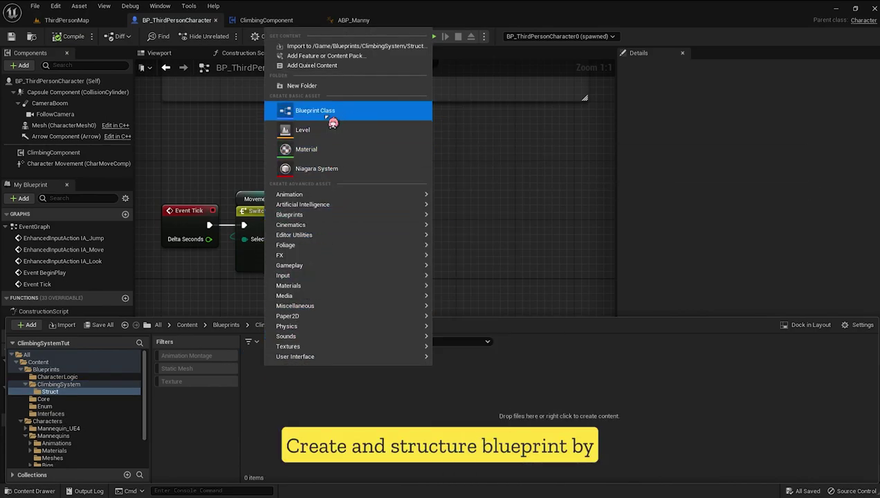
{"action": "mouse_move", "coordinate": [422, 215]}
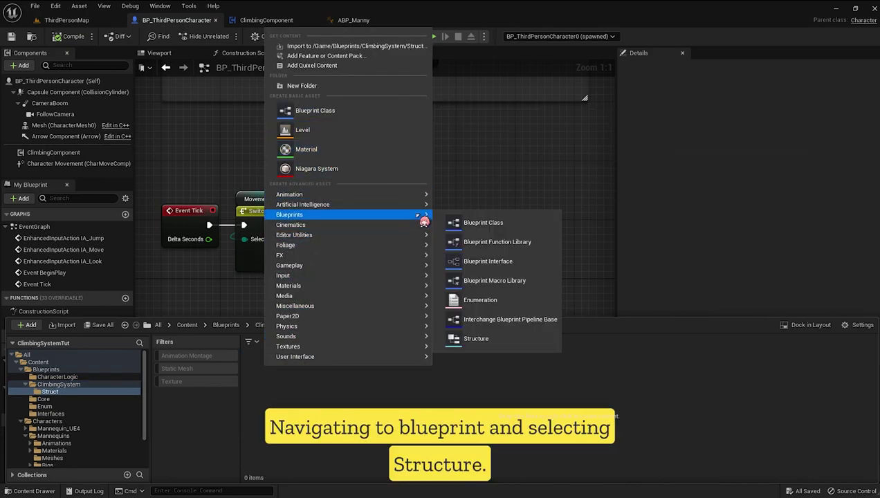
{"action": "left_click", "coordinate": [516, 339]}
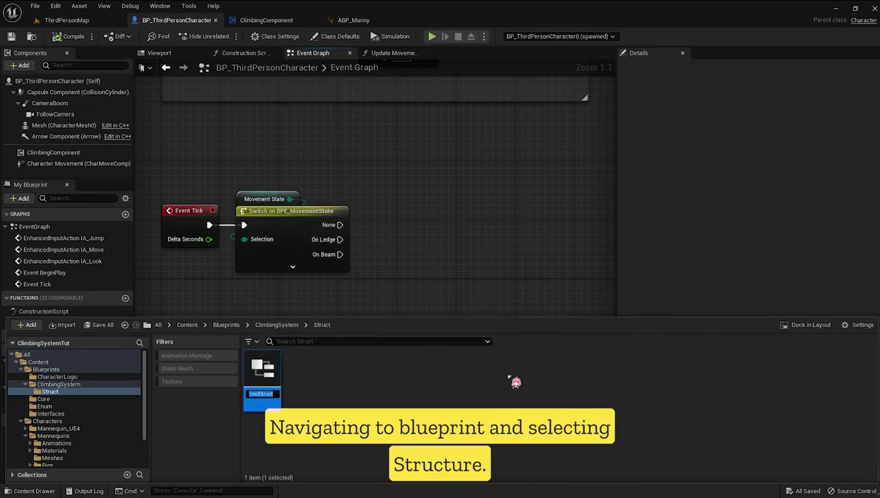
{"action": "type", "text": "State"}
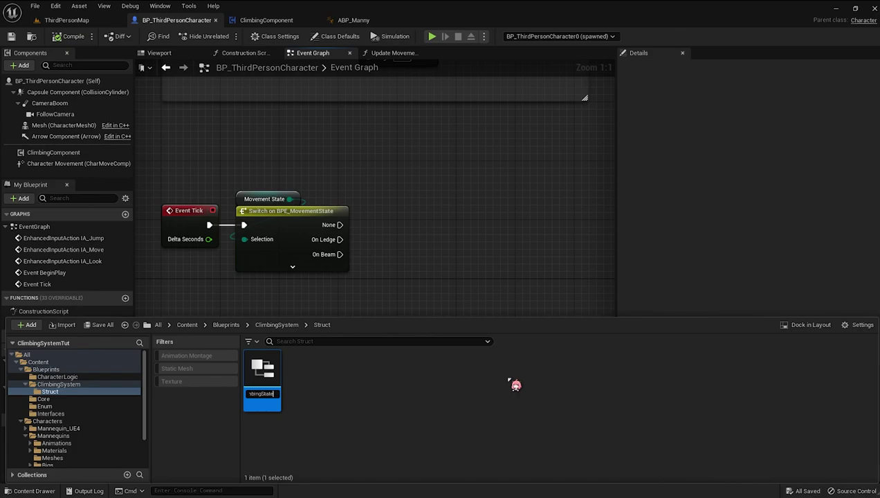
{"action": "key", "text": "Return"}
{"action": "key", "text": "Return"}
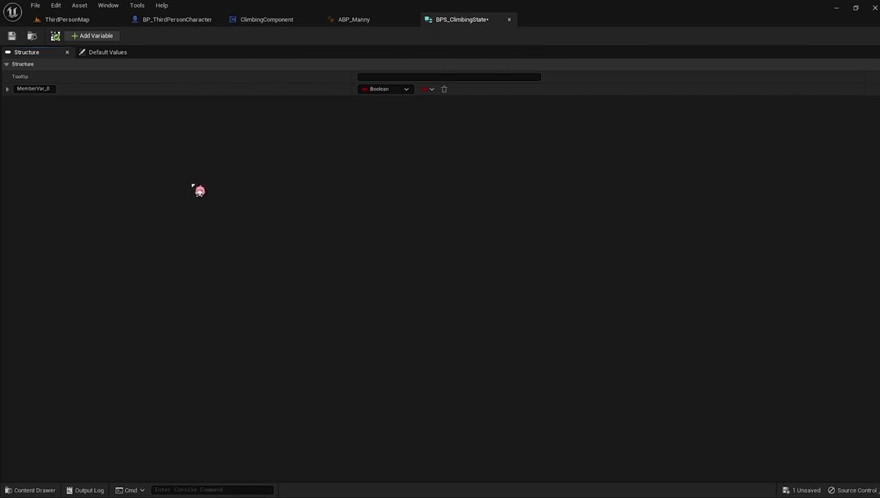
Rename the default member MemberVar_0 to canClimbOnLedge
{"action": "left_click", "coordinate": [43, 89]}
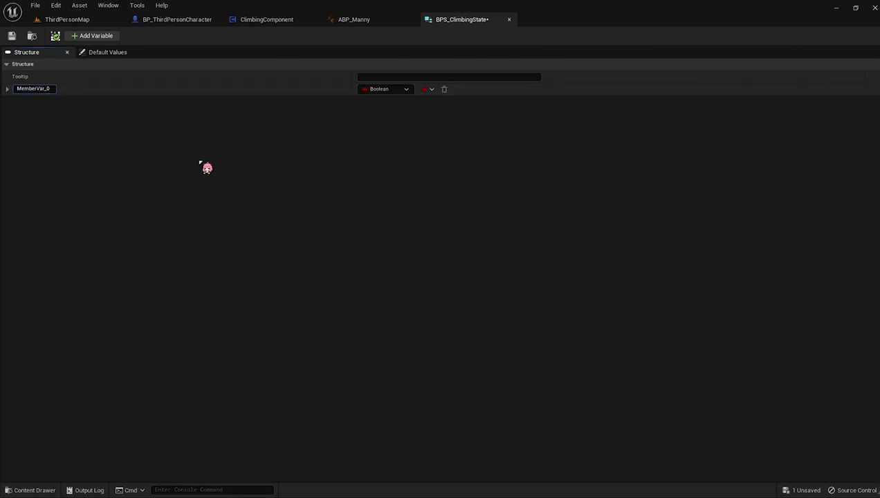
{"action": "key", "text": "ctrl+a"}
{"action": "key", "text": "BackSpace"}
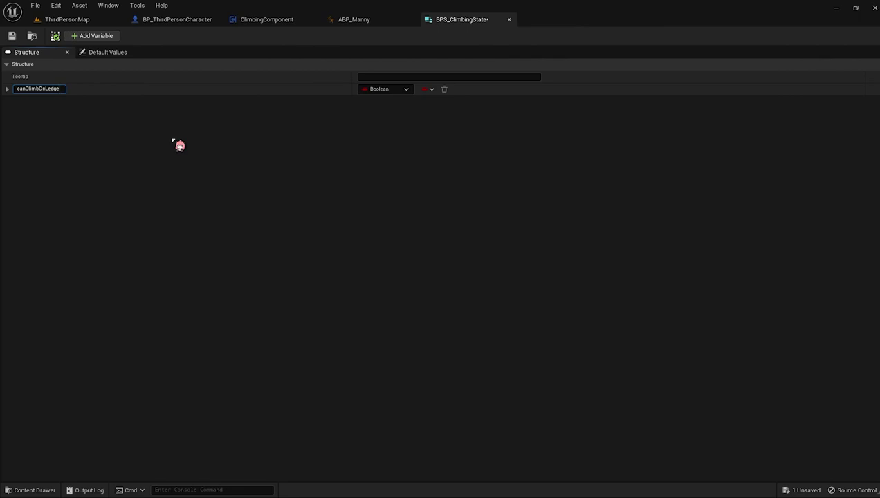
{"action": "key", "text": "Return"}
Add a second Boolean member named climbUpLedge
{"action": "left_click", "coordinate": [96, 35]}
{"action": "left_click", "coordinate": [40, 101]}
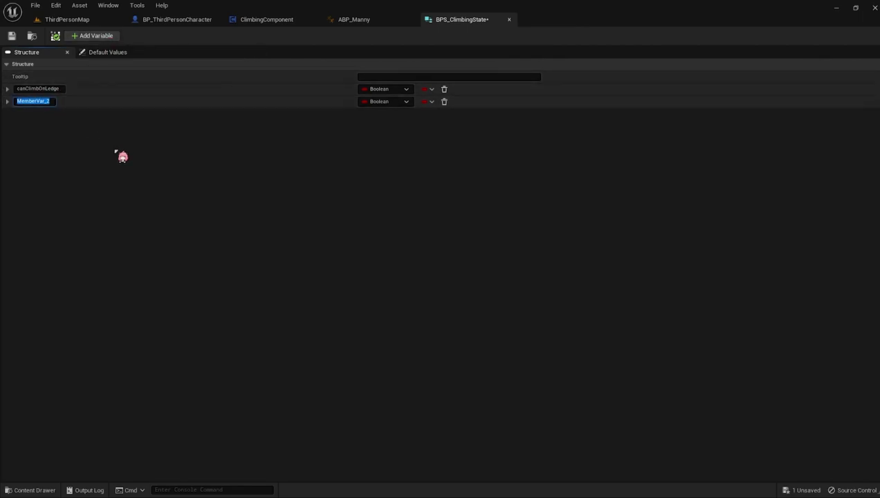
{"action": "type", "text": "climbUpLedge"}
{"action": "key", "text": "Return"}
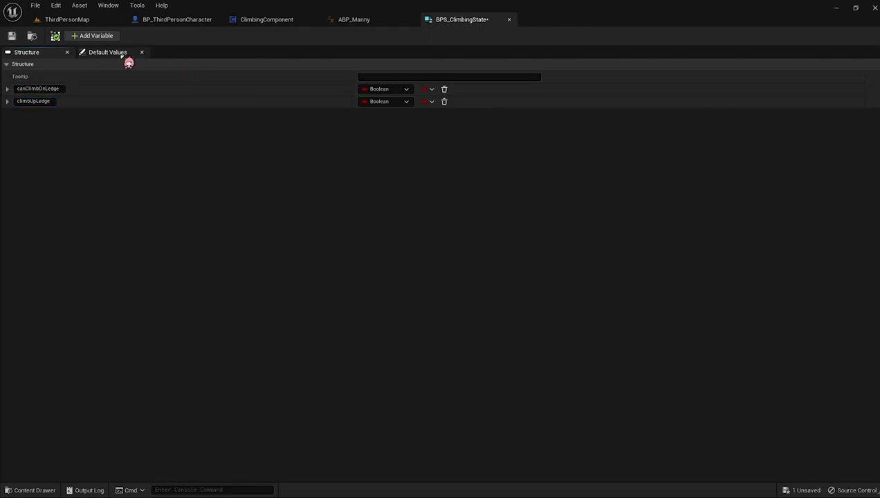
Add two more Boolean members, DropDown and HighMantle
{"action": "left_click", "coordinate": [91, 37]}
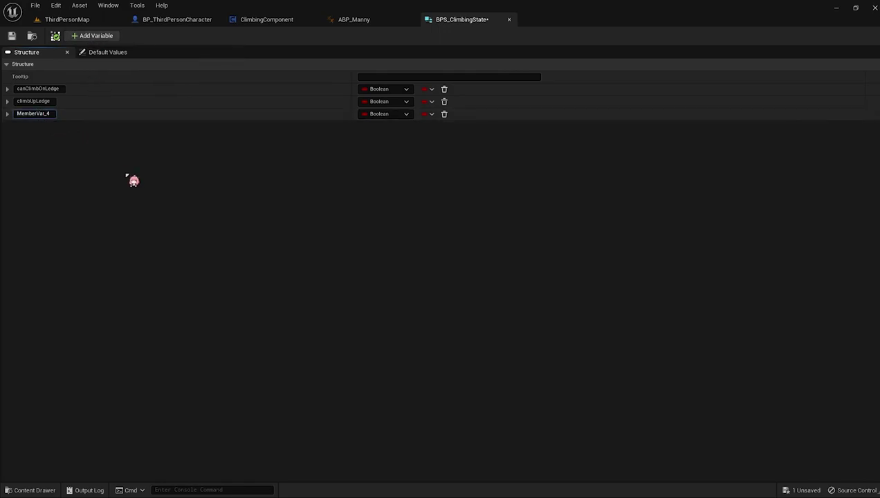
{"action": "type", "text": "DropDown"}
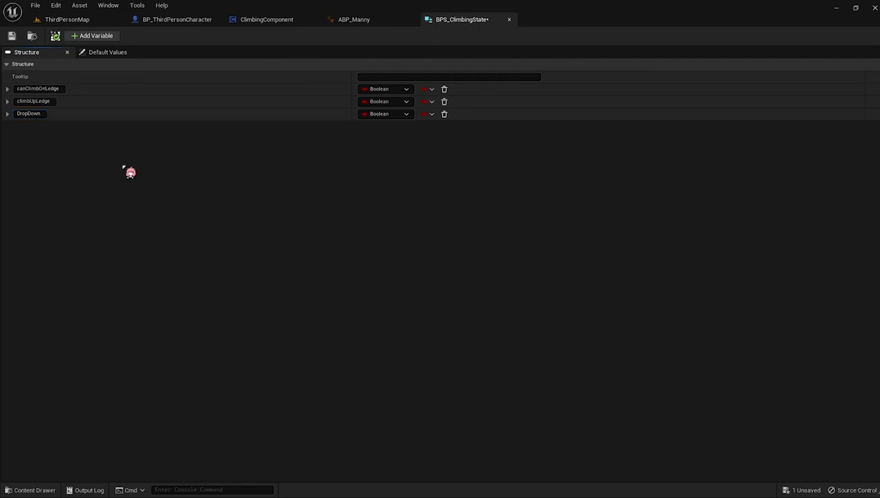
{"action": "left_click", "coordinate": [111, 36]}
{"action": "type", "text": "HighMantle"}
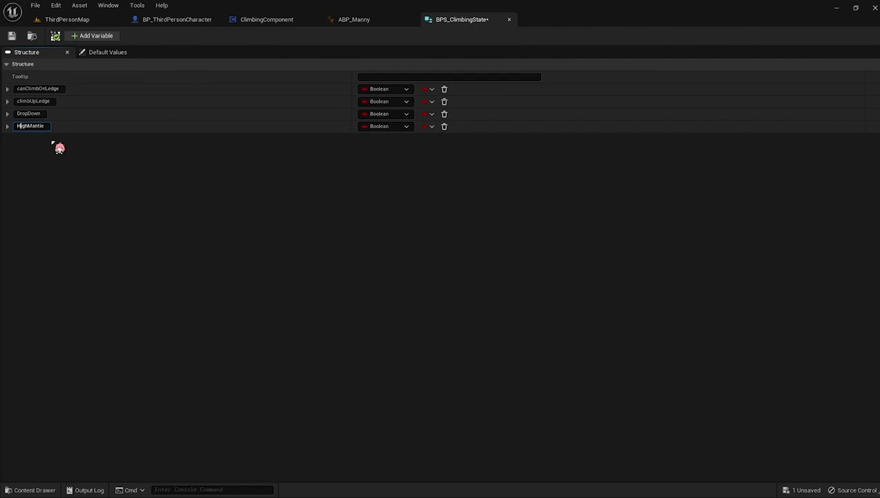
Correct ClimbUpLedge to lowercase climbUpLedge and save the structure
{"action": "left_click", "coordinate": [32, 102]}
{"action": "type", "text": "C"}
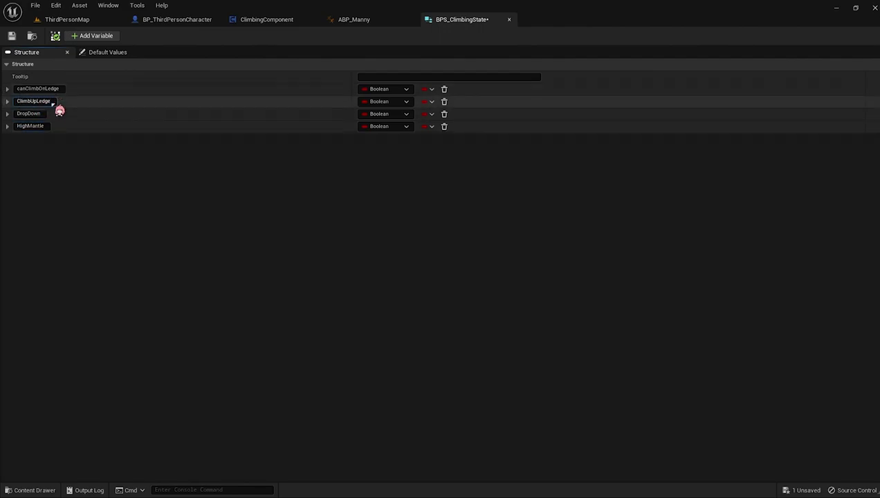
{"action": "key", "text": "BackSpace"}
{"action": "type", "text": "c"}
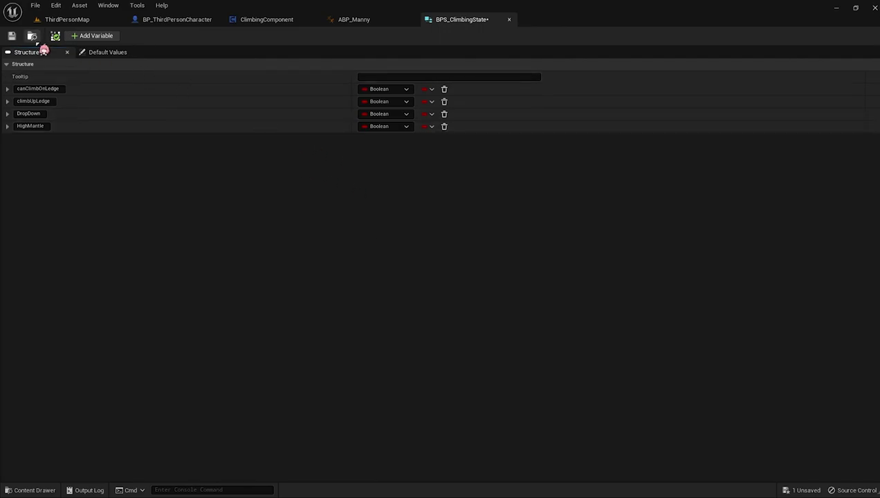
{"action": "key", "text": "ctrl+s"}
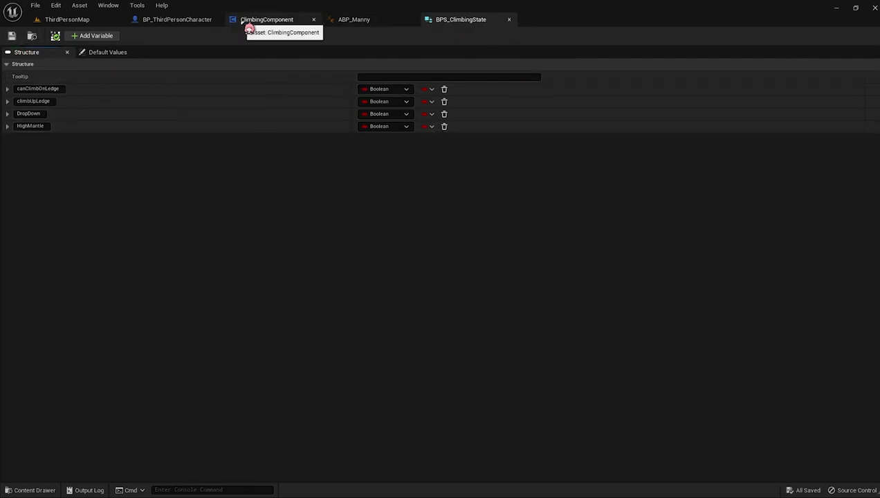
In ClimbingComponent, add a ClimbingState variable typed as the BPS Climbing State structure
{"action": "left_click", "coordinate": [239, 23]}
{"action": "left_click", "coordinate": [125, 160]}
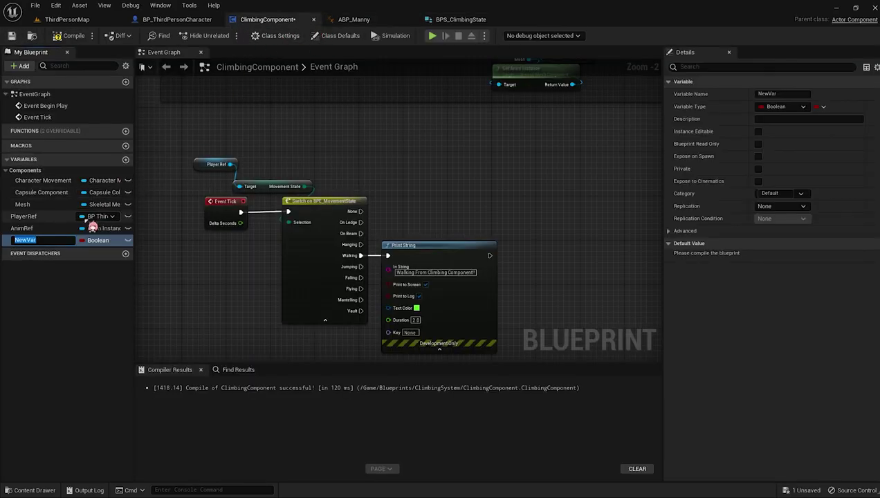
{"action": "type", "text": "ClimbingState"}
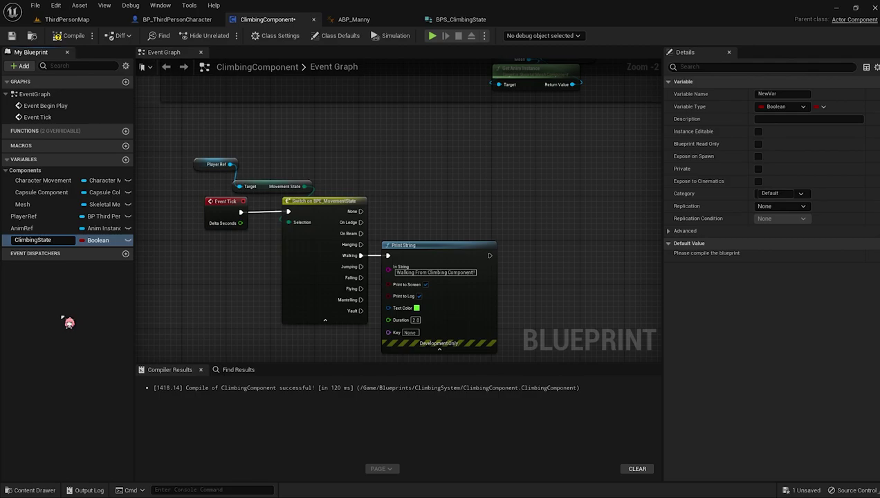
{"action": "key", "text": "Return"}
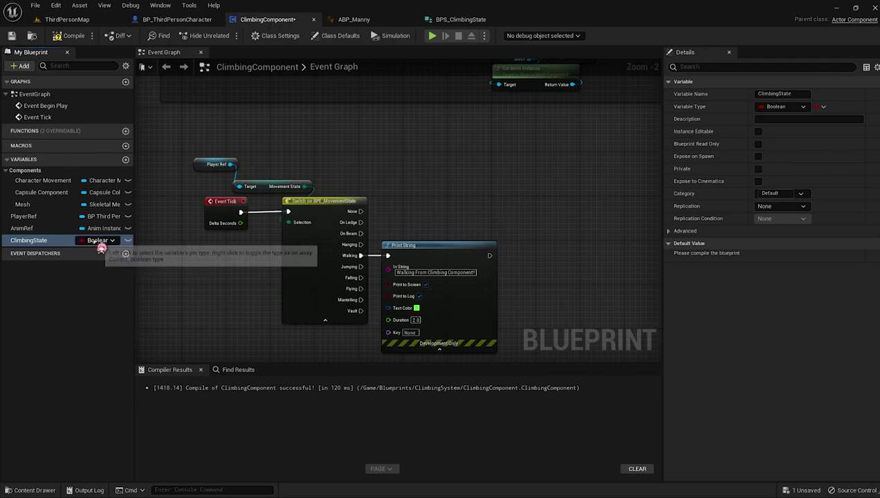
{"action": "left_click", "coordinate": [98, 241]}
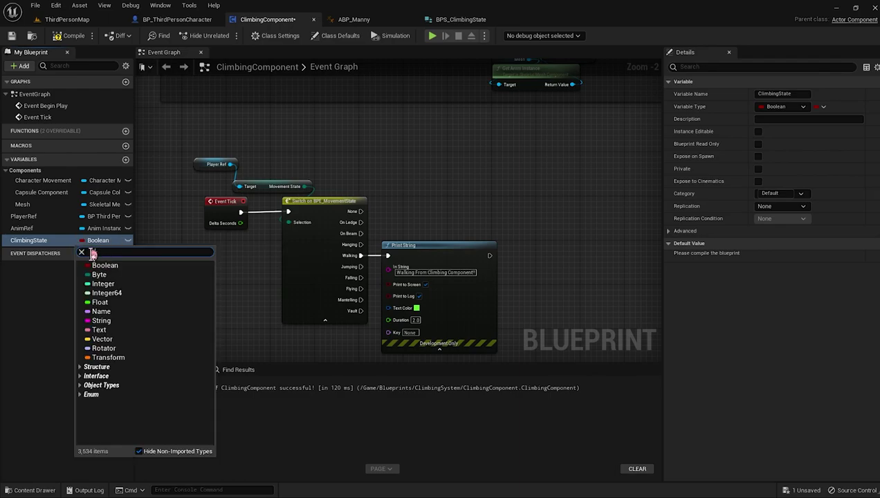
{"action": "type", "text": "BPS"}
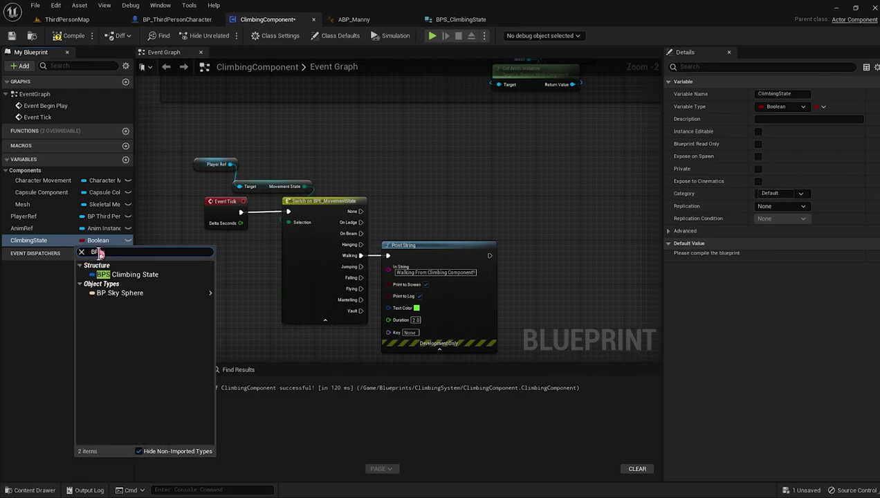
{"action": "left_click", "coordinate": [154, 276]}
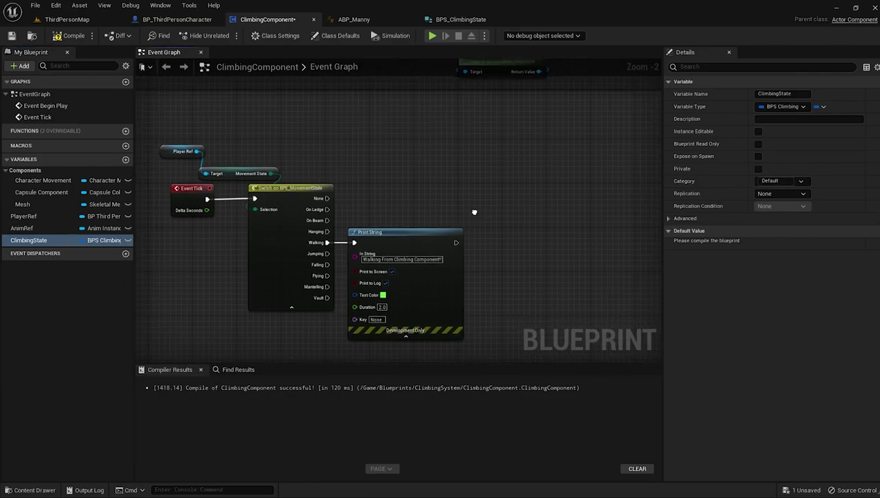
Compile and save the ClimbingComponent blueprint
{"action": "right_click_drag", "start_coordinate": [520, 233], "coordinate": [465, 206]}
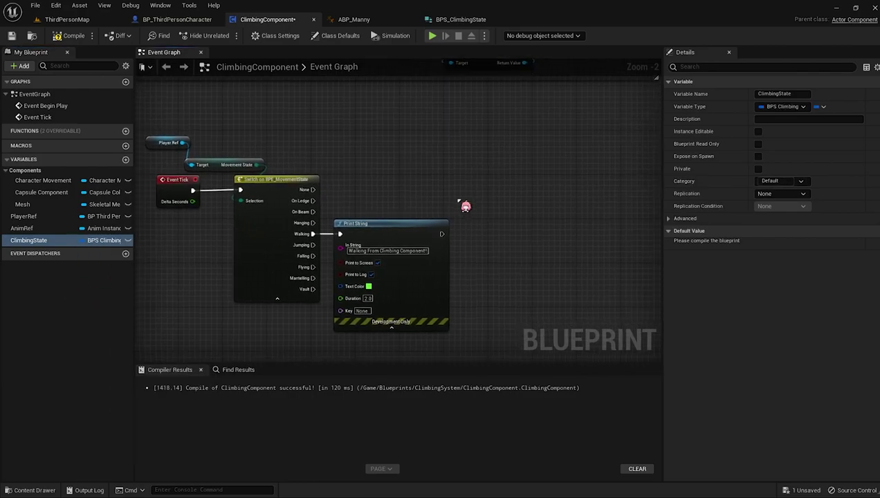
{"action": "left_click", "coordinate": [11, 35]}
{"action": "left_click", "coordinate": [69, 36]}
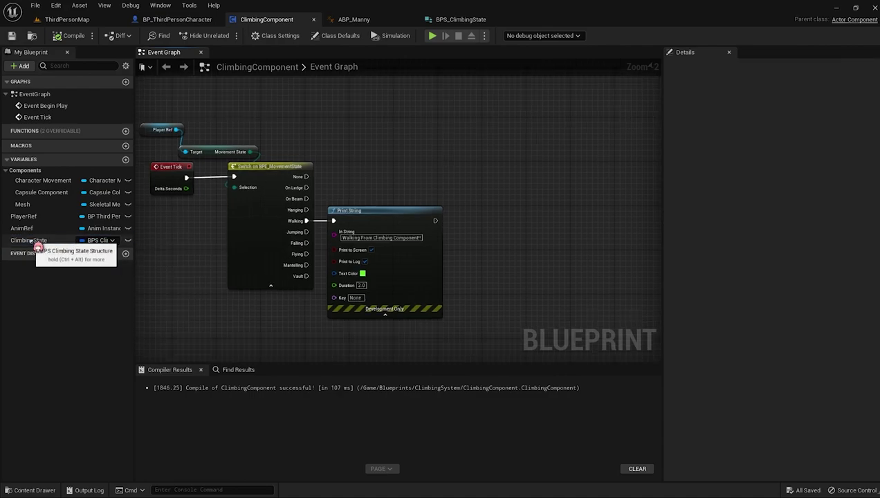
{"action": "left_click", "coordinate": [31, 217]}
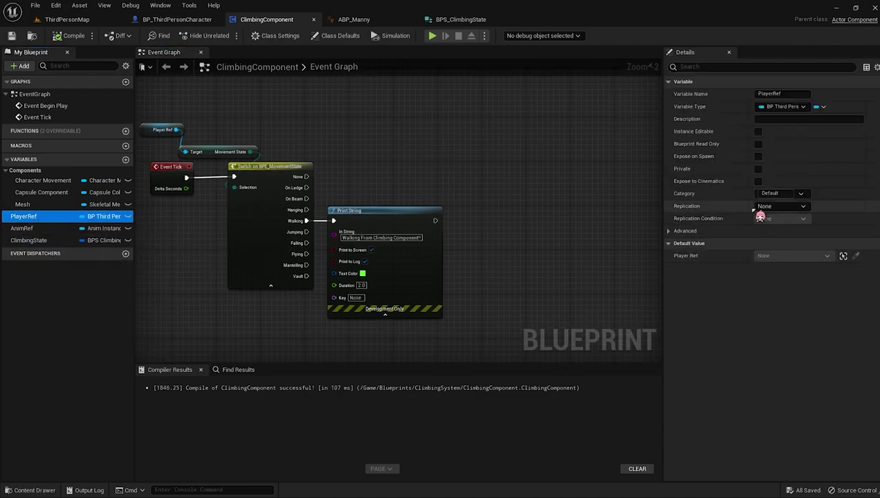
Put the PlayerRef and AnimRef variables into a new Ref category
{"action": "left_click", "coordinate": [790, 196]}
{"action": "type", "text": "ref"}
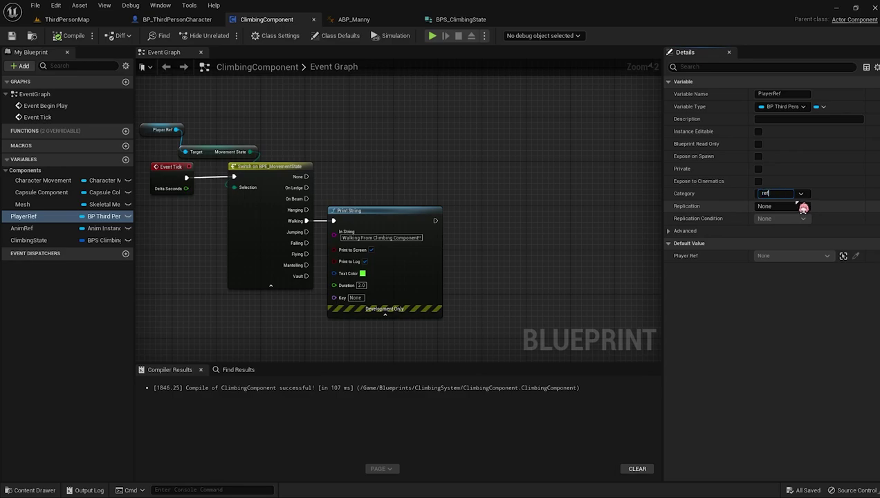
{"action": "key", "text": "Return"}
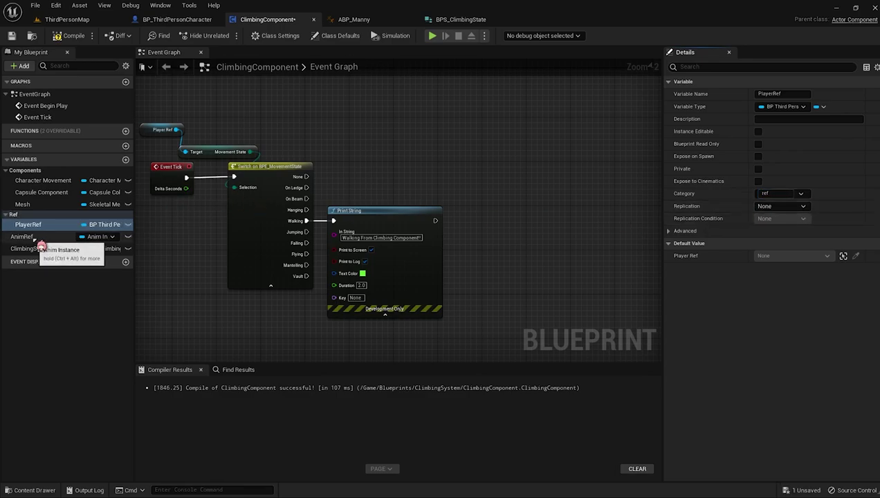
{"action": "mouse_move", "coordinate": [22, 236]}
{"action": "left_mouse_down"}
{"action": "mouse_move", "coordinate": [38, 224]}
{"action": "mouse_move", "coordinate": [21, 225]}
{"action": "left_mouse_up"}
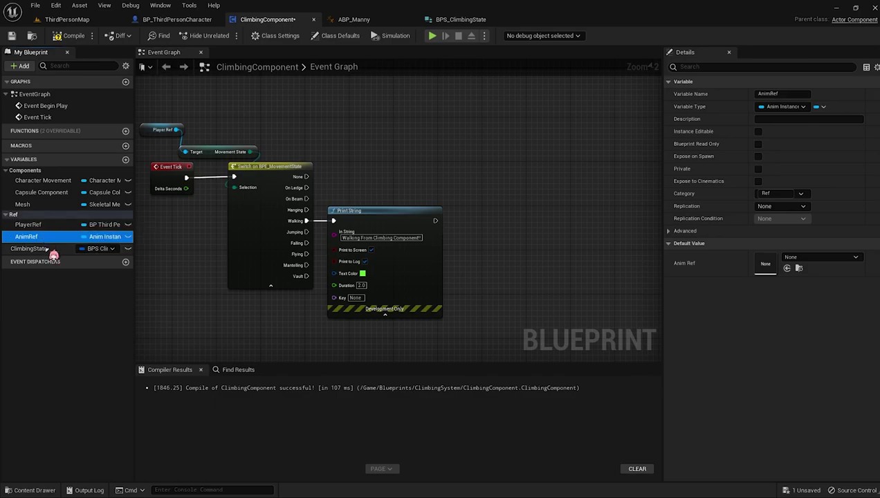
{"action": "left_click", "coordinate": [14, 214]}
{"action": "left_click", "coordinate": [6, 170]}
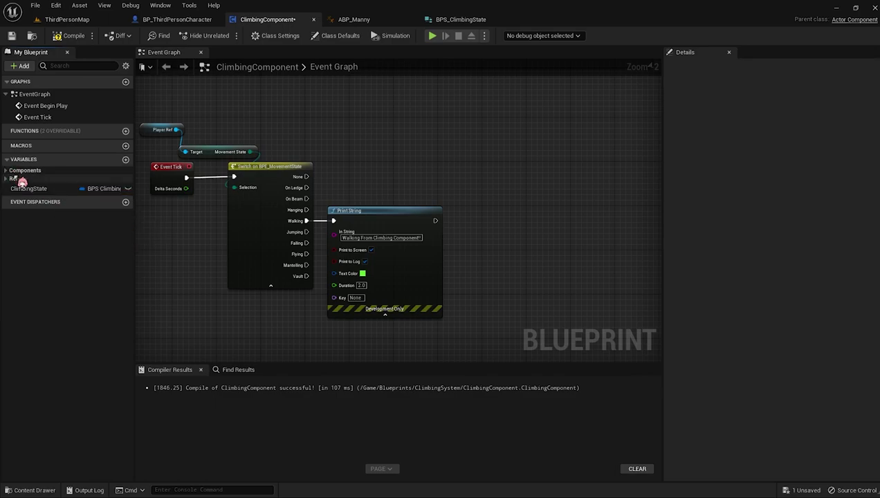
{"action": "left_click", "coordinate": [28, 188]}
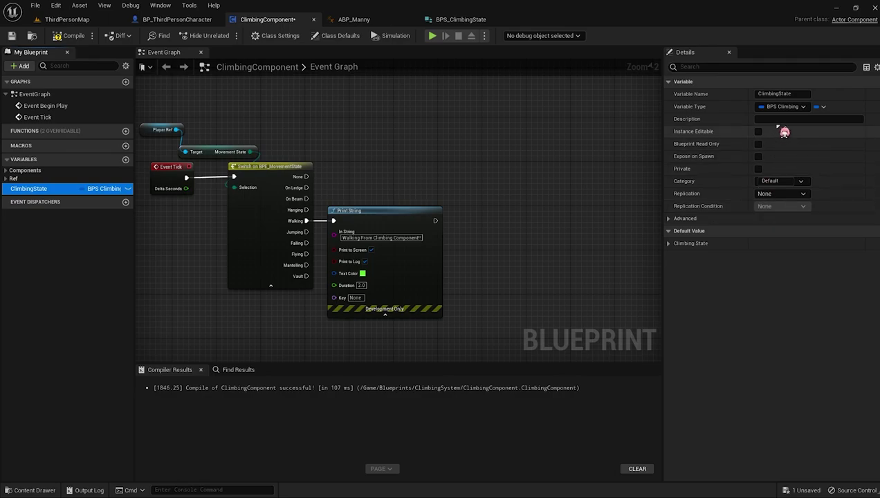
{"action": "left_click", "coordinate": [570, 173]}
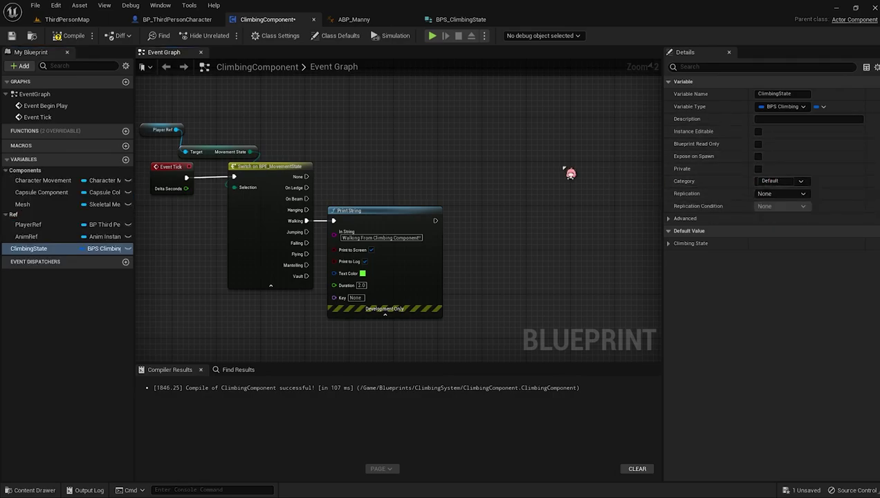
Delete the Print String, movement-state Switch and Player Ref nodes after Event Tick, then compile
{"action": "scroll", "coordinate": [443, 137], "scroll_direction": "down", "scroll_amount": 2}
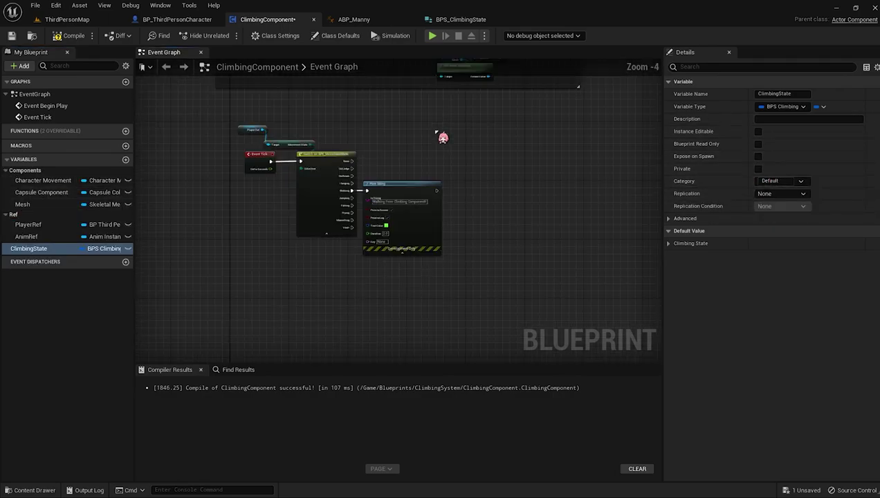
{"action": "right_click_drag", "start_coordinate": [443, 130], "coordinate": [410, 220]}
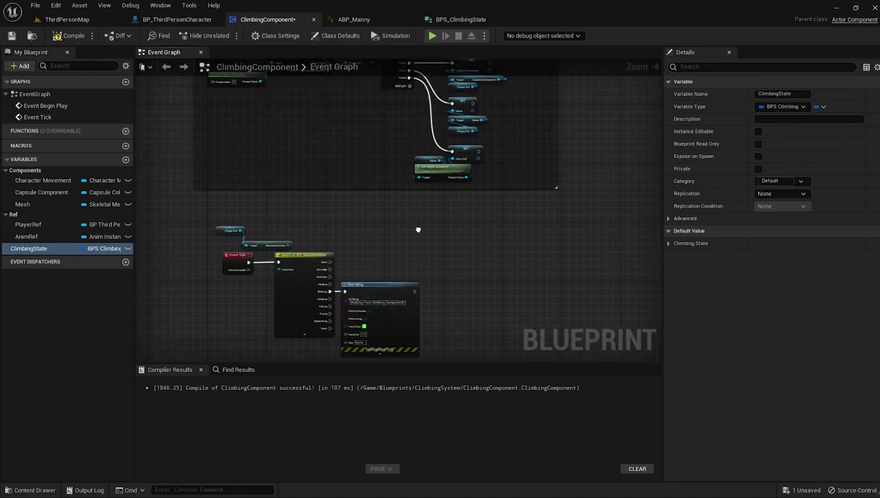
{"action": "left_click_drag", "start_coordinate": [411, 221], "coordinate": [409, 298]}
{"action": "key", "text": "Delete"}
{"action": "scroll", "coordinate": [281, 215], "scroll_direction": "up", "scroll_amount": 4}
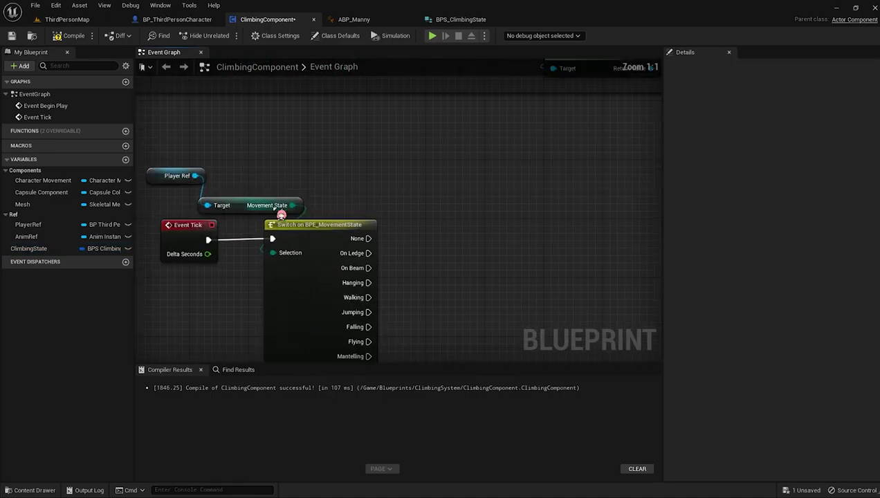
{"action": "left_click_drag", "start_coordinate": [155, 176], "coordinate": [208, 190]}
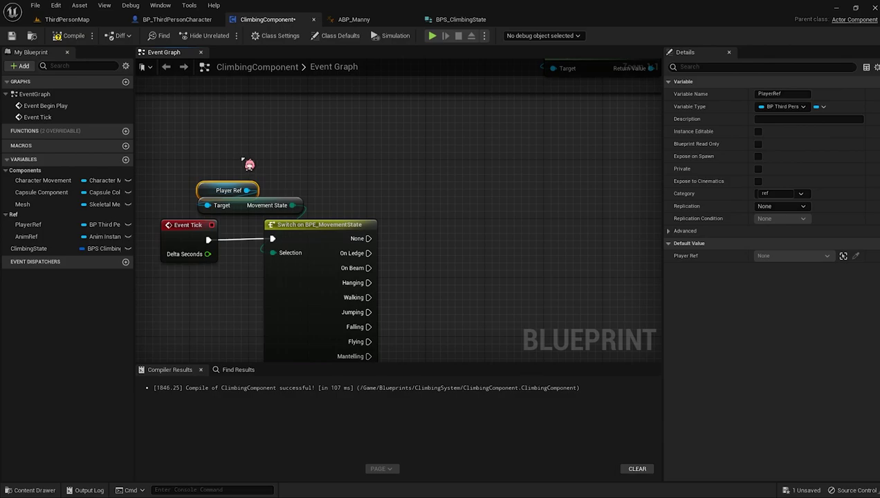
{"action": "left_click_drag", "start_coordinate": [247, 163], "coordinate": [367, 309]}
{"action": "key", "text": "Delete"}
{"action": "left_click_drag", "start_coordinate": [238, 232], "coordinate": [147, 300]}
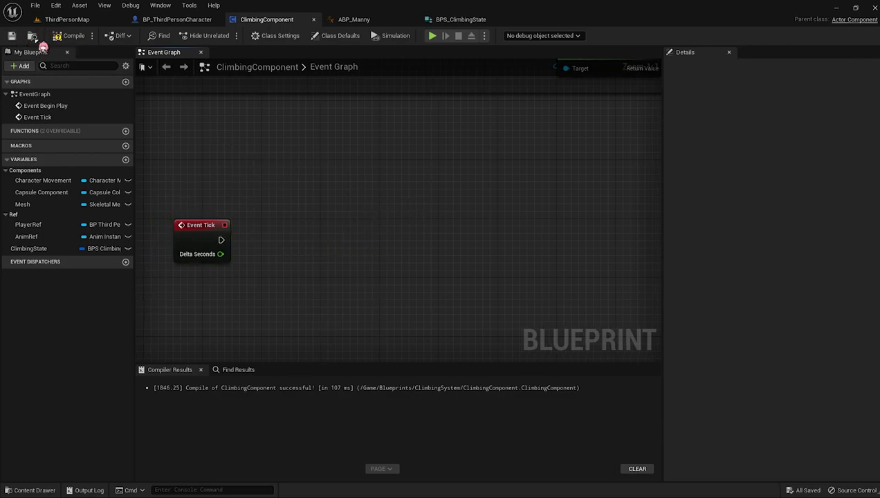
{"action": "left_click", "coordinate": [69, 35]}
{"action": "right_click_drag", "start_coordinate": [337, 110], "coordinate": [326, 189]}
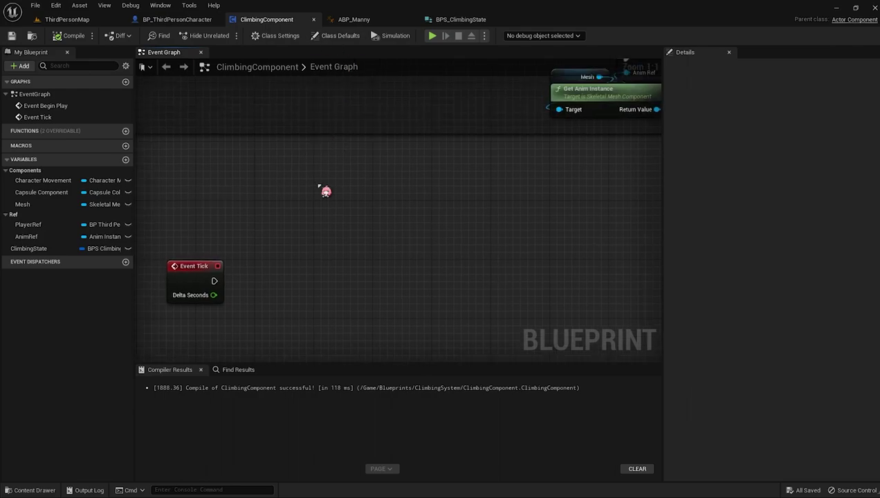
{"action": "scroll", "coordinate": [328, 179], "scroll_direction": "down", "scroll_amount": 2}
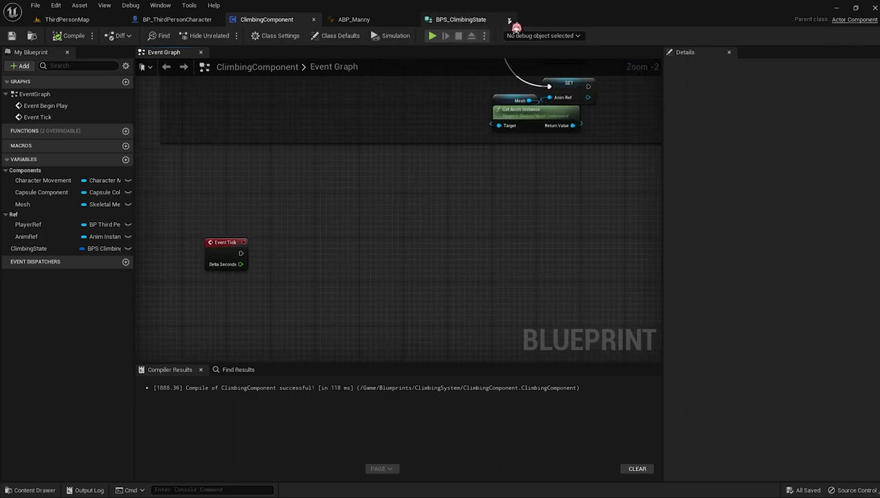
In ABP_Manny, add a new graph named InterfaceGraph
{"action": "left_click", "coordinate": [359, 19]}
{"action": "scroll", "coordinate": [328, 178], "scroll_direction": "down", "scroll_amount": 4}
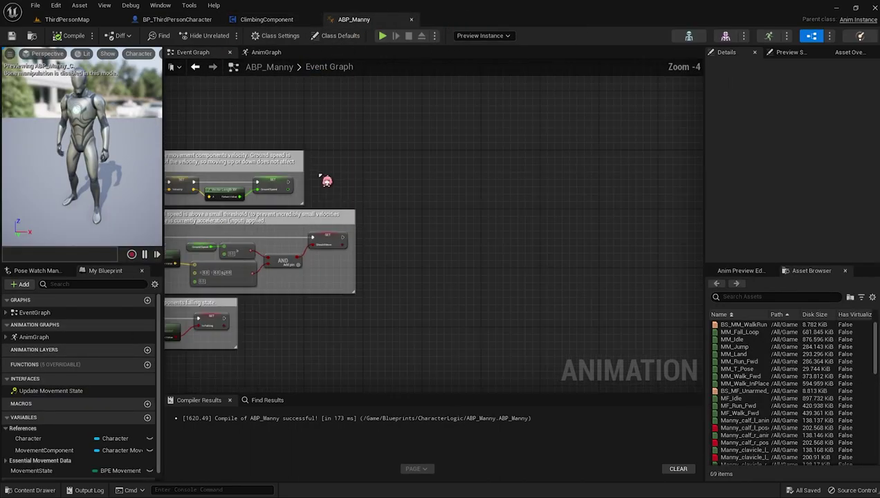
{"action": "mouse_move", "coordinate": [326, 181]}
{"action": "right_mouse_down"}
{"action": "mouse_move", "coordinate": [698, 201]}
{"action": "mouse_move", "coordinate": [484, 87]}
{"action": "right_mouse_up"}
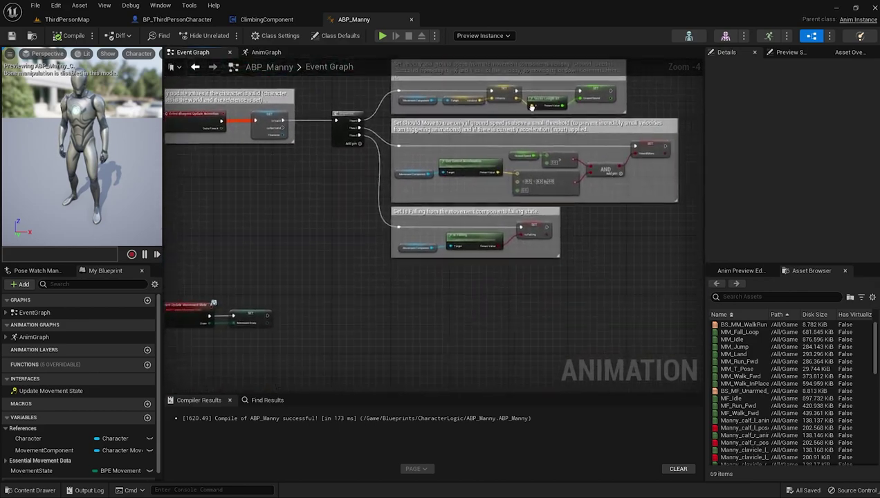
{"action": "scroll", "coordinate": [289, 283], "scroll_direction": "up", "scroll_amount": 1}
{"action": "scroll", "coordinate": [296, 289], "scroll_direction": "up", "scroll_amount": 2}
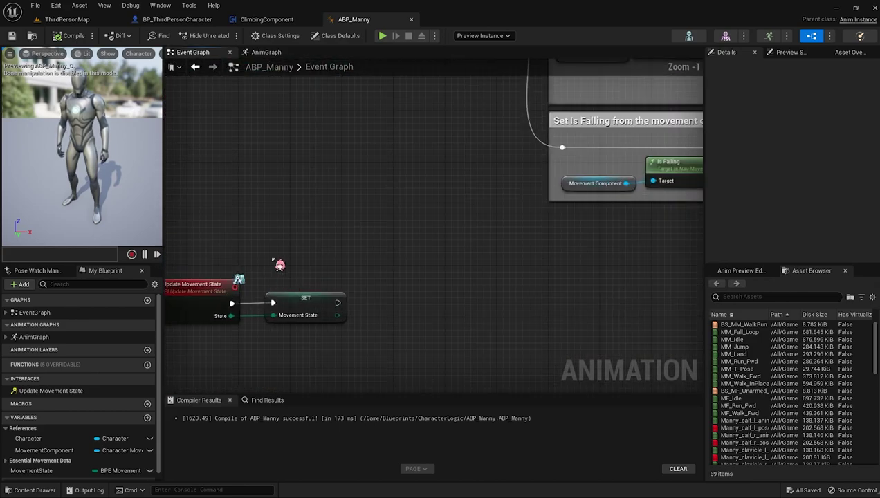
{"action": "right_click_drag", "start_coordinate": [277, 262], "coordinate": [374, 217]}
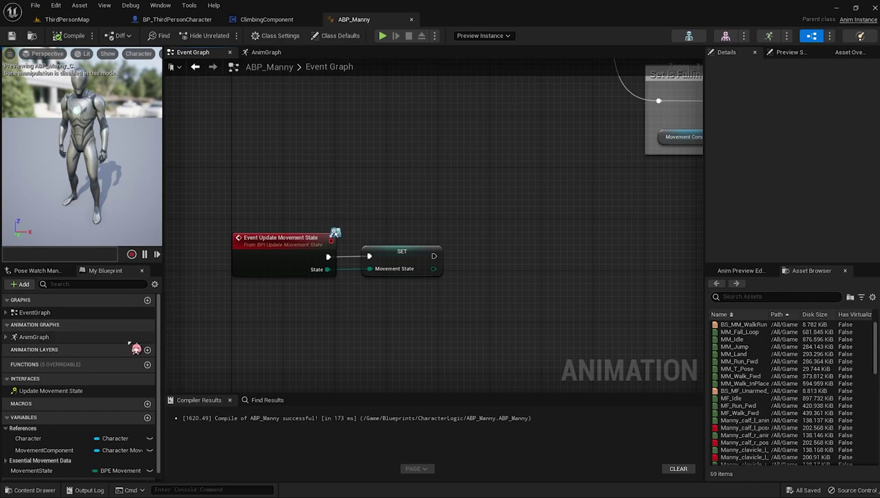
{"action": "left_click", "coordinate": [147, 300]}
{"action": "type", "text": "InterfaceGraph"}
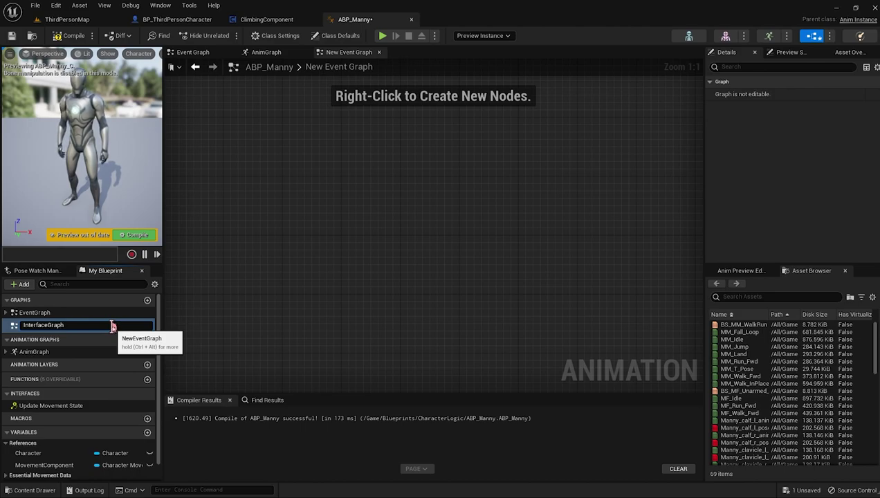
{"action": "key", "text": "Return"}
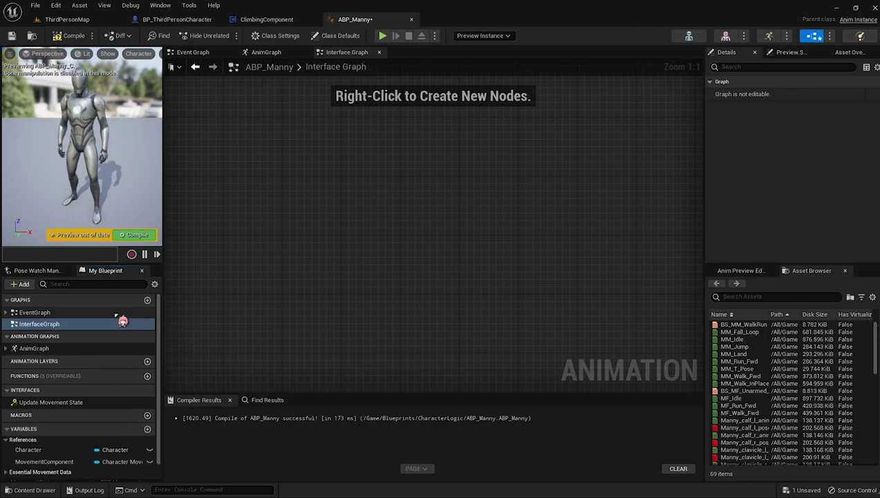
Move the Update Movement State event and SET node from EventGraph into InterfaceGraph
{"action": "double_click", "coordinate": [121, 313]}
{"action": "left_click_drag", "start_coordinate": [203, 314], "coordinate": [344, 372]}
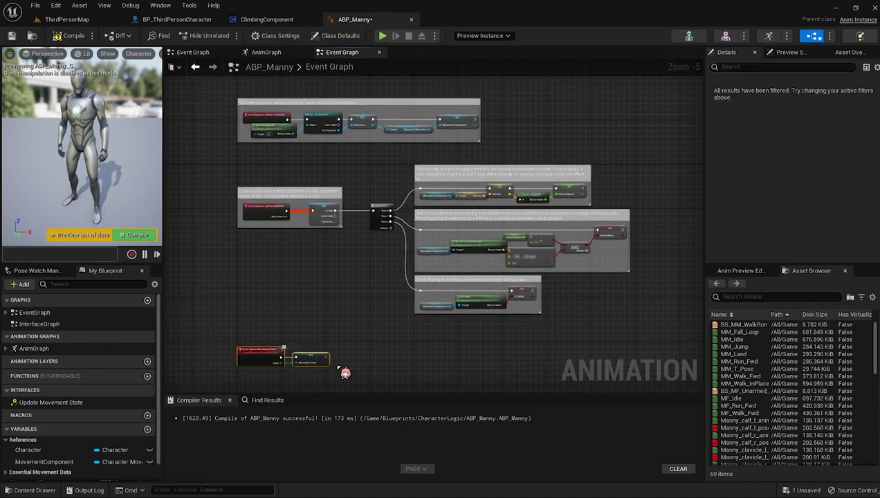
{"action": "key", "text": "Delete"}
{"action": "left_click", "coordinate": [125, 313]}
{"action": "left_click", "coordinate": [128, 337]}
{"action": "double_click", "coordinate": [128, 324]}
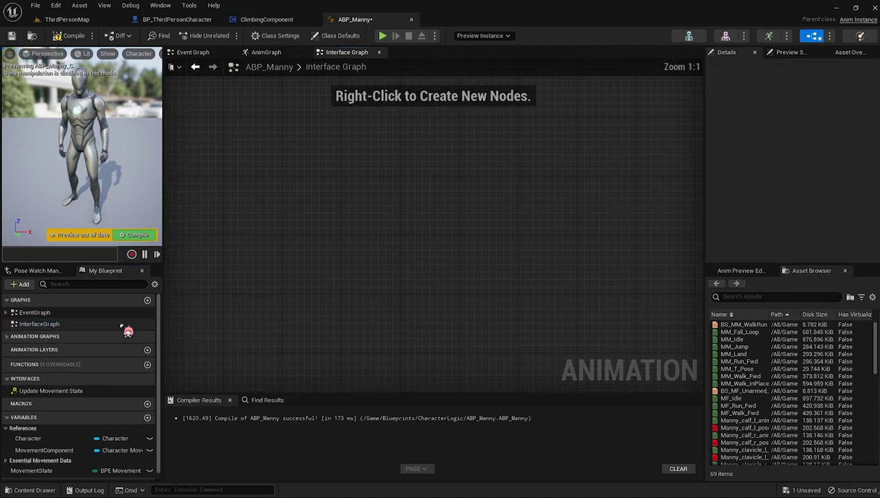
{"action": "key", "text": "ctrl+v"}
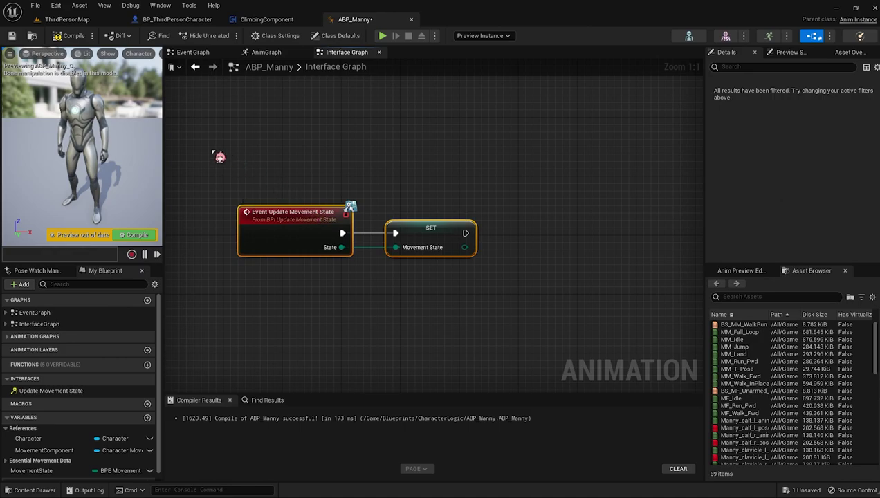
Wrap the pasted nodes in an 'Update MovementState' comment and compile
{"action": "left_click_drag", "start_coordinate": [211, 151], "coordinate": [533, 325]}
{"action": "key", "text": "c"}
{"action": "type", "text": "Update MovementState"}
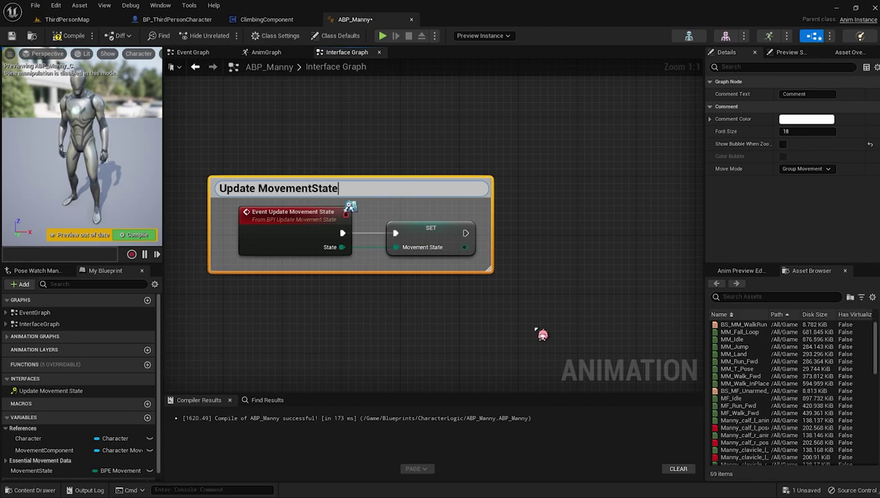
{"action": "key", "text": "Return"}
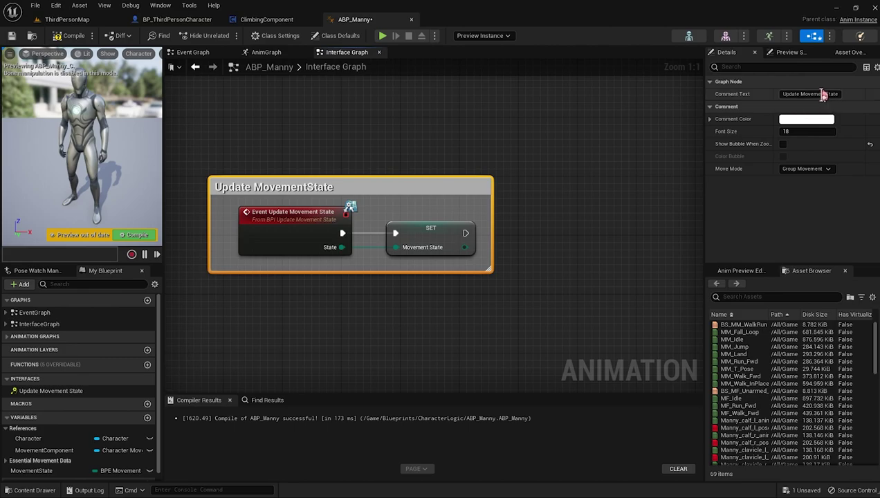
{"action": "left_click", "coordinate": [69, 36]}
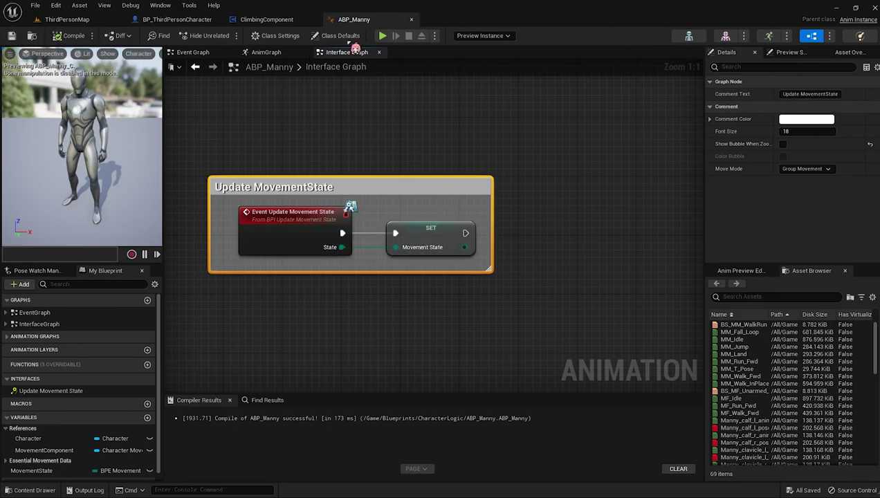
Close the Interface Graph, return to the ThirdPersonMap level, and minimise Unreal Editor
{"action": "left_click", "coordinate": [379, 51]}
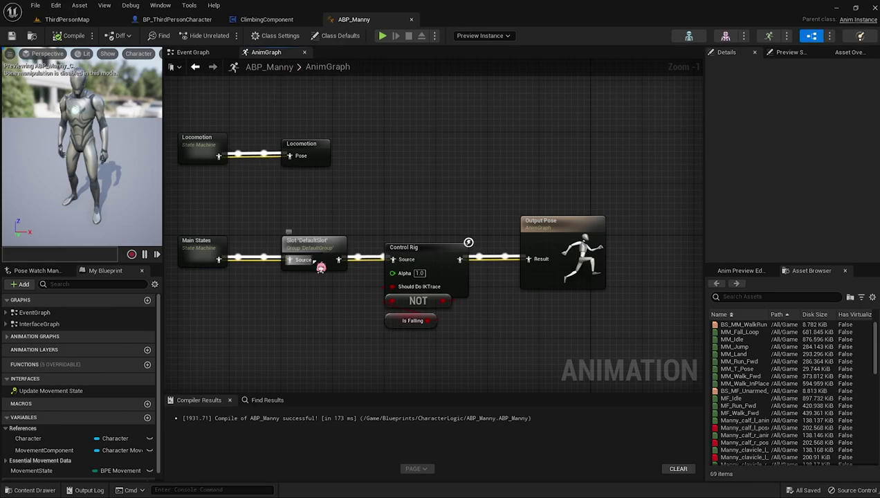
{"action": "left_click", "coordinate": [161, 21]}
{"action": "left_click", "coordinate": [69, 20]}
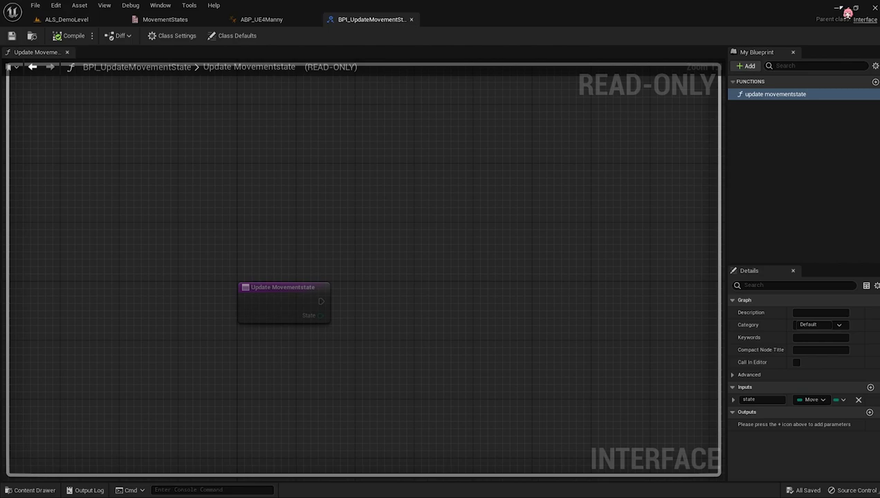
{"action": "left_click", "coordinate": [840, 8]}
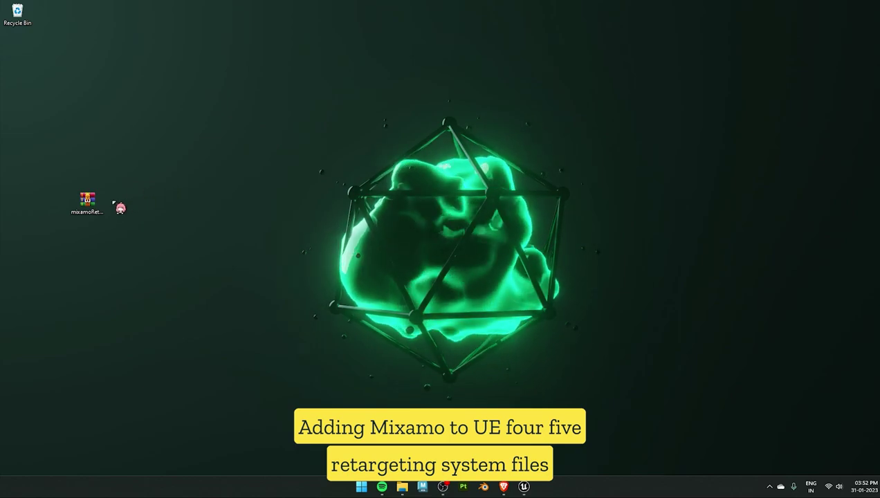
Start extracting mixamoRetargeting.rar with WinRAR to the default destination folder
{"action": "mouse_move", "coordinate": [87, 202]}
{"action": "left_mouse_down"}
{"action": "mouse_move", "coordinate": [194, 149]}
{"action": "mouse_move", "coordinate": [188, 155]}
{"action": "left_mouse_up"}
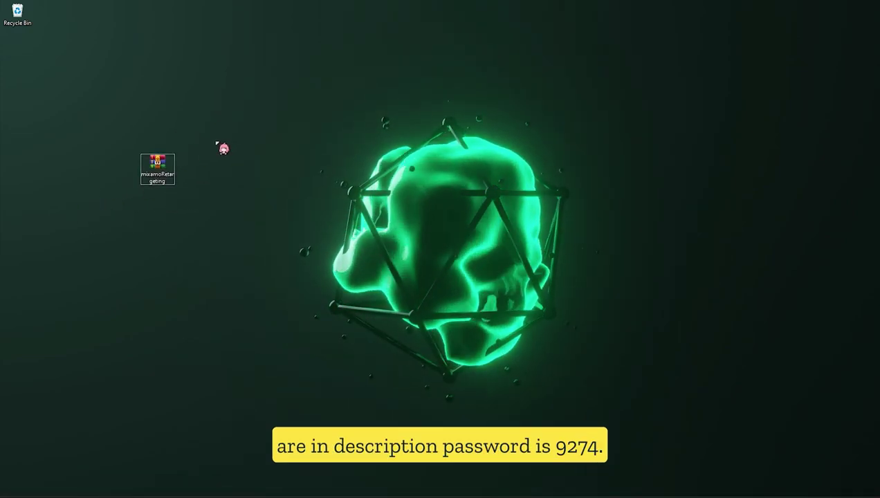
{"action": "right_click", "coordinate": [166, 171]}
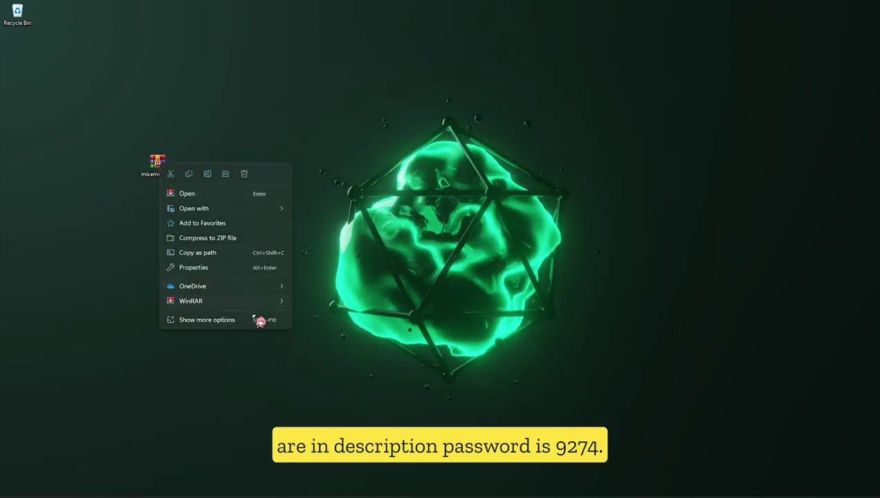
{"action": "mouse_move", "coordinate": [271, 307]}
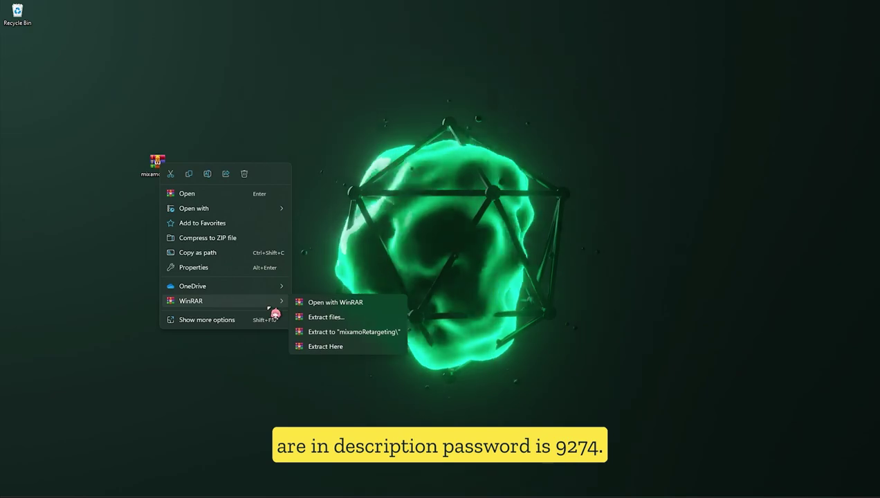
{"action": "left_click", "coordinate": [348, 331]}
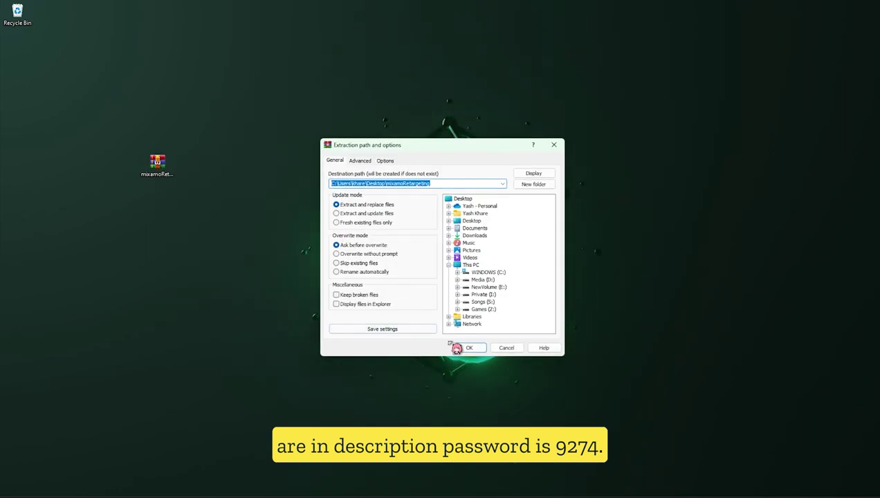
{"action": "left_click", "coordinate": [471, 349]}
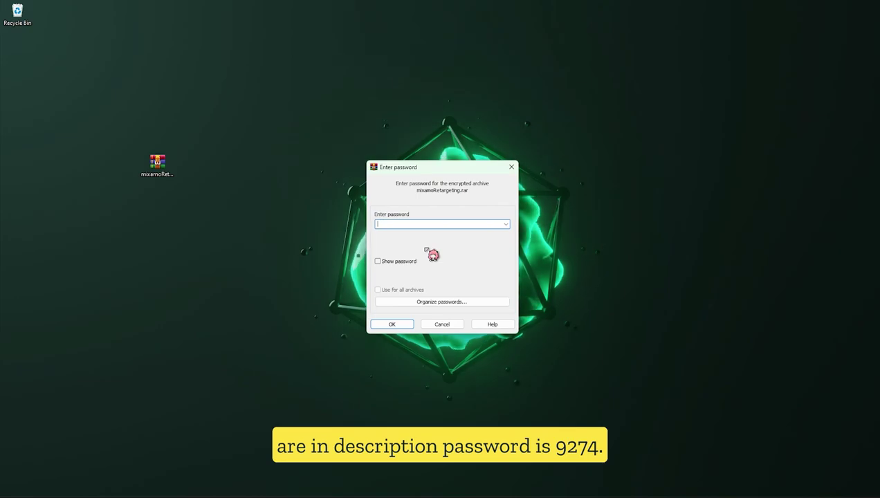
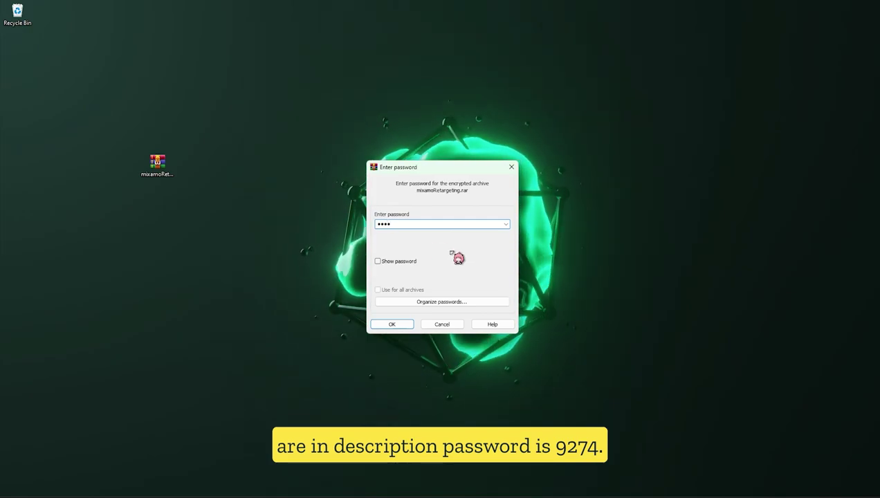
Enter the archive password, showing it in plain text, and complete the extraction
{"action": "left_click", "coordinate": [409, 263]}
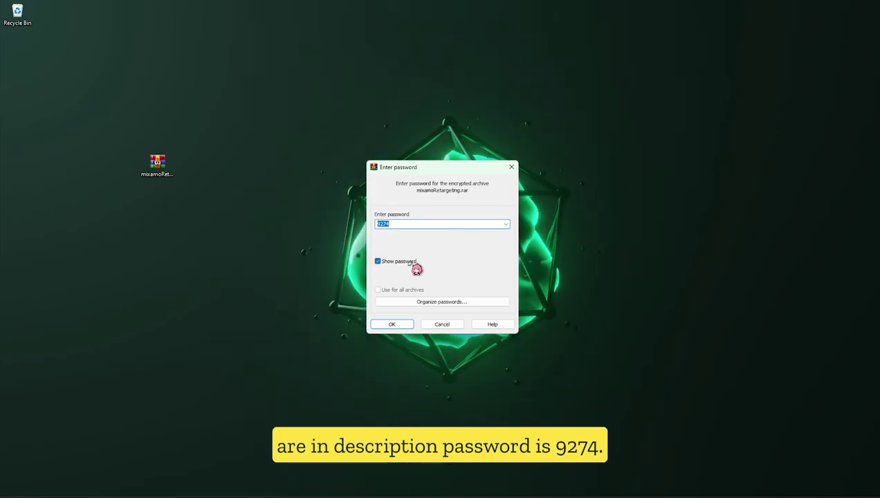
{"action": "left_click", "coordinate": [411, 223]}
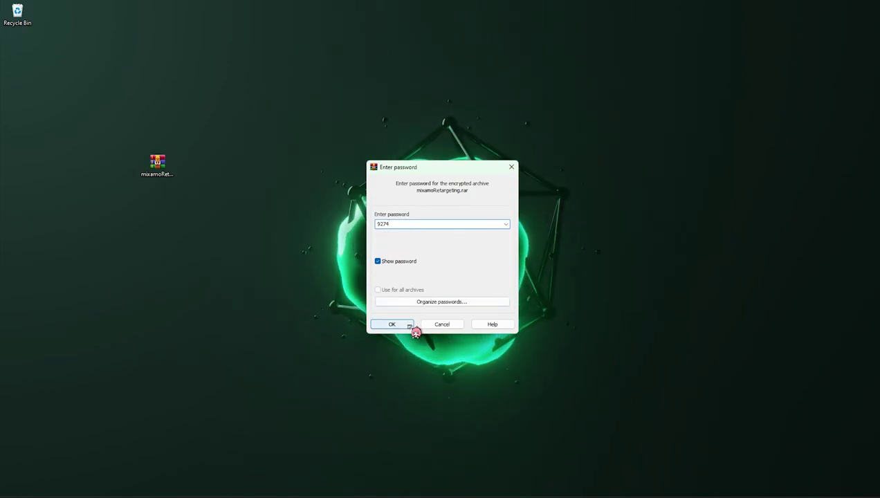
{"action": "left_click", "coordinate": [412, 324]}
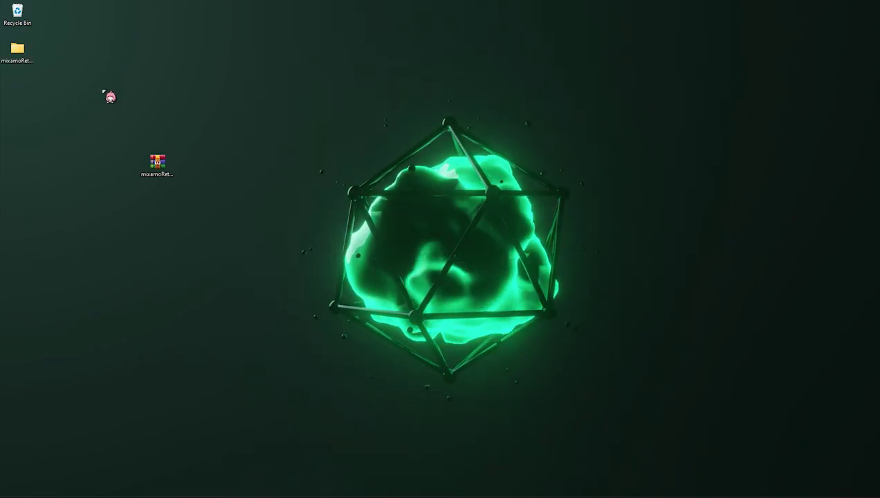
Open the mixamoRetargeting folder and its inner project folder, selecting the mixamoRetargeting project file
{"action": "double_click", "coordinate": [17, 52]}
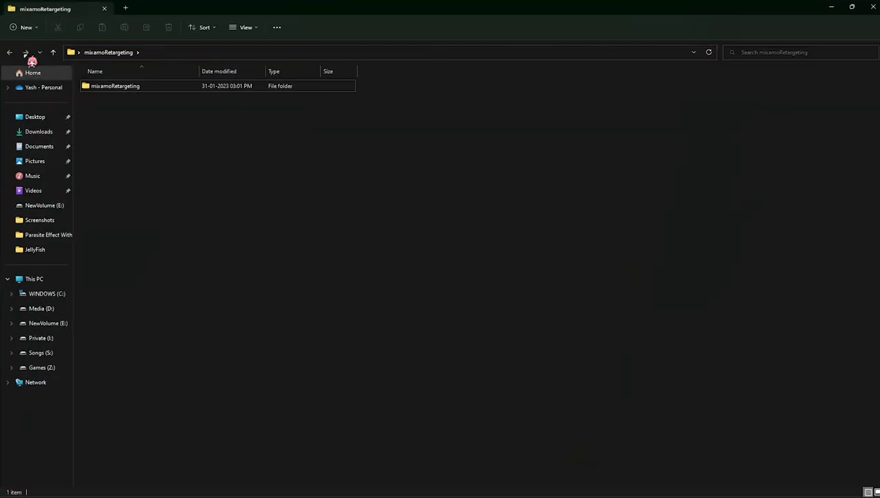
{"action": "double_click", "coordinate": [539, 182]}
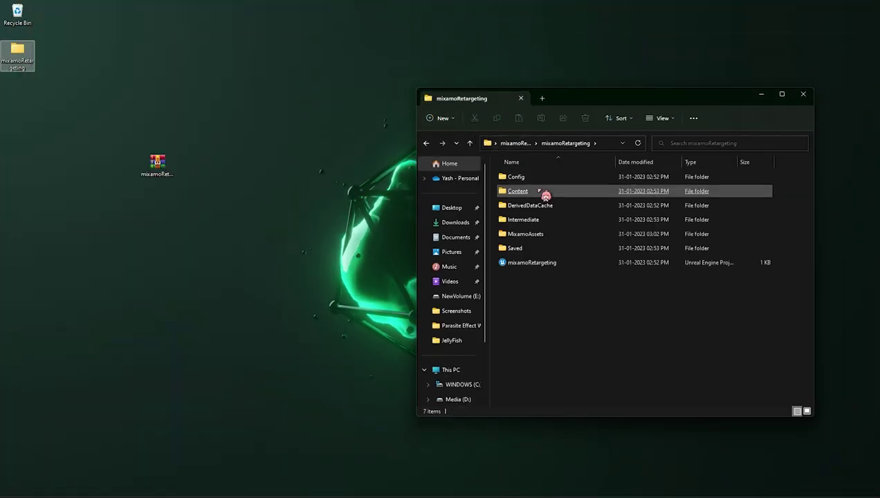
{"action": "left_click", "coordinate": [547, 263]}
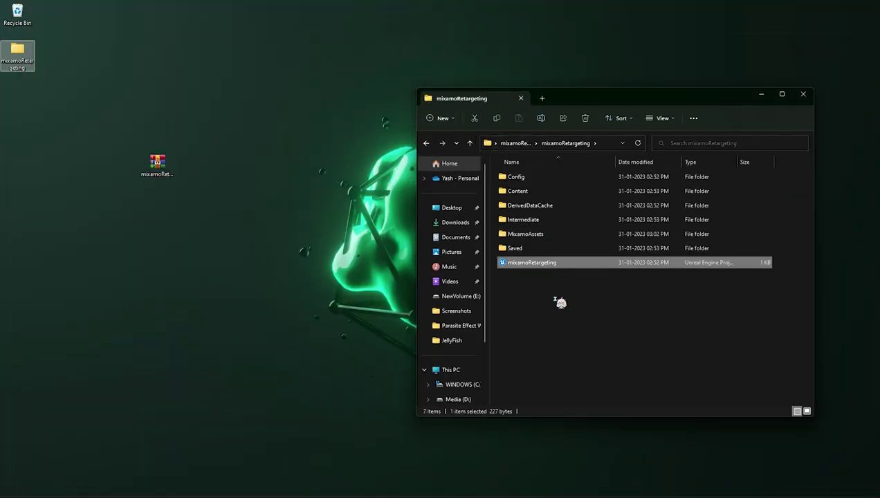
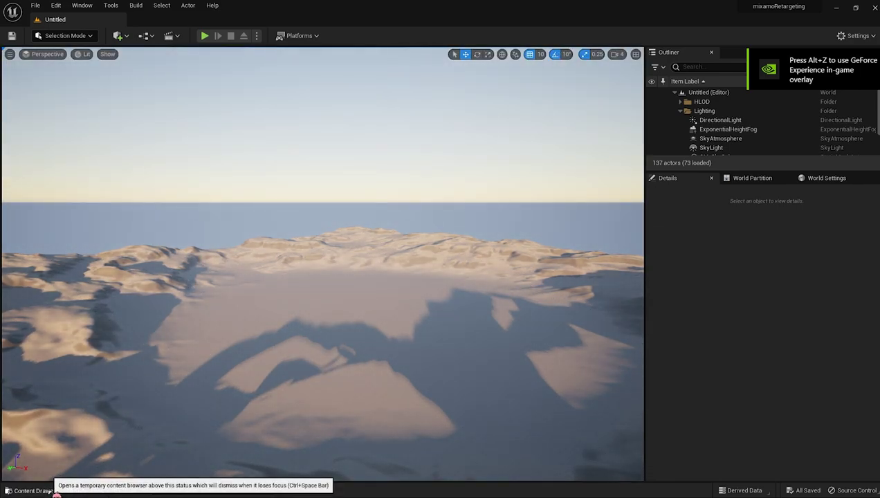
Start migrating the mixamo folder from the Content Drawer and confirm the asset list
{"action": "left_click", "coordinate": [54, 491]}
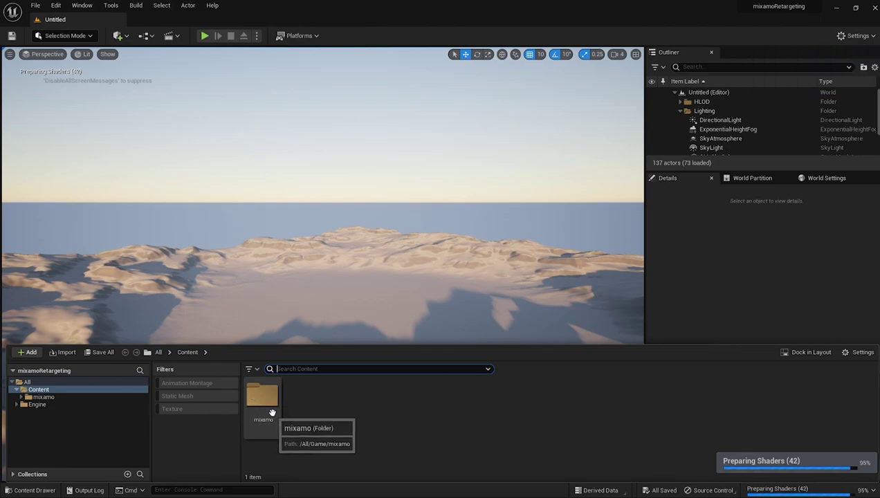
{"action": "left_click", "coordinate": [54, 399]}
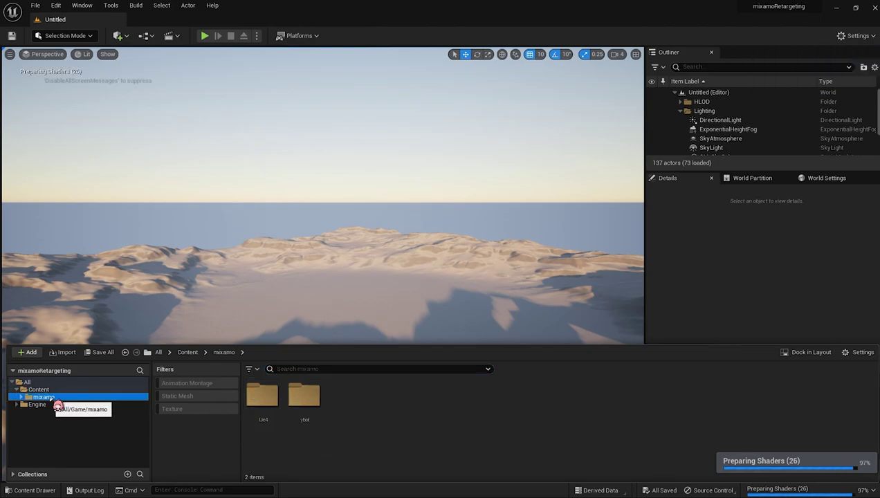
{"action": "right_click", "coordinate": [55, 406]}
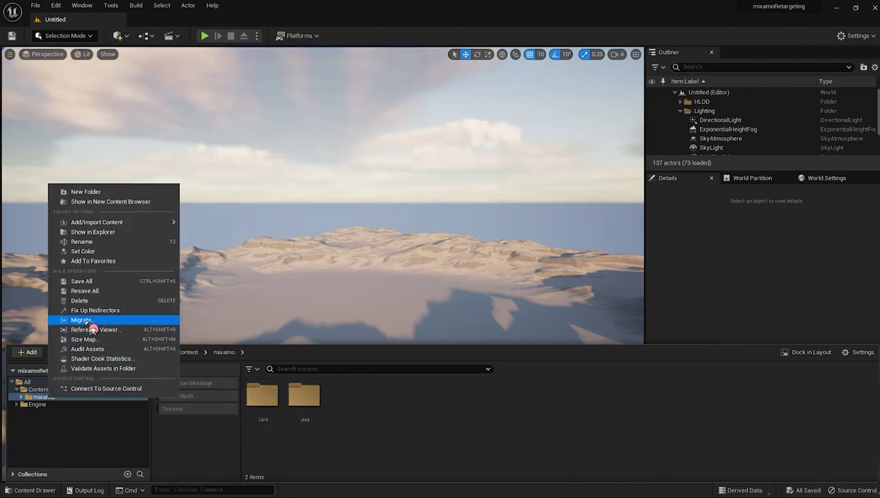
{"action": "left_click", "coordinate": [92, 322]}
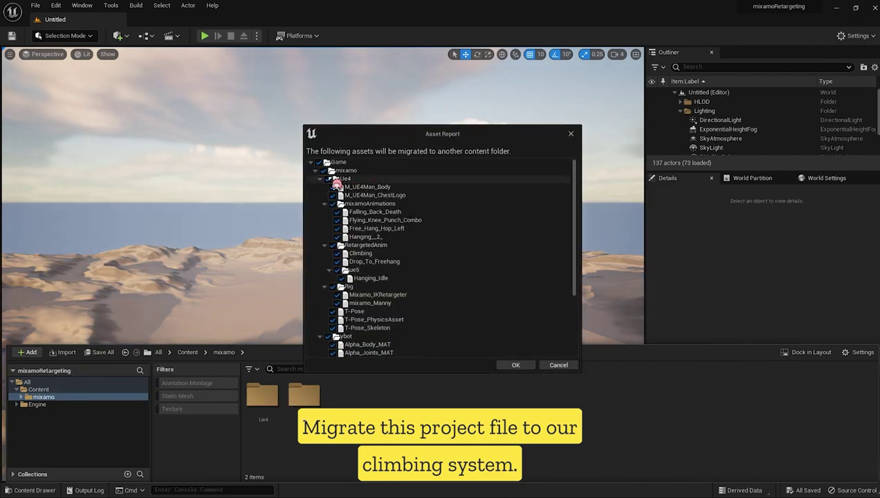
{"action": "left_click", "coordinate": [320, 178]}
{"action": "left_click", "coordinate": [315, 170]}
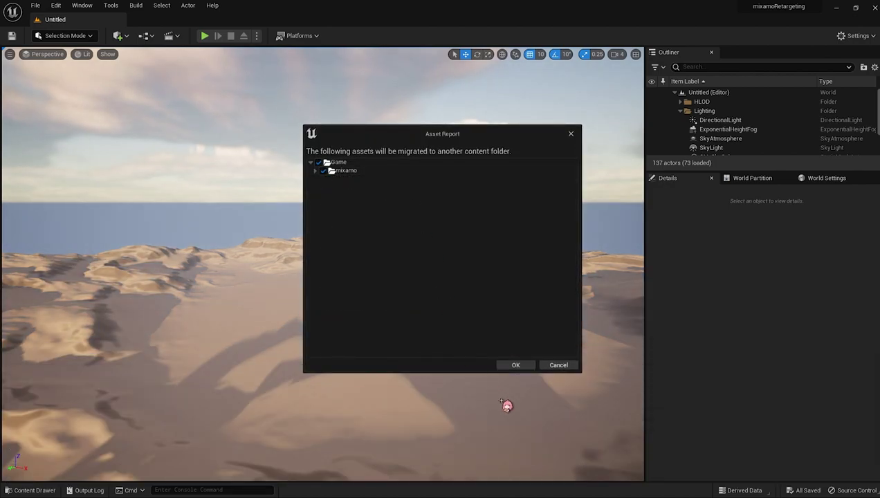
{"action": "left_click", "coordinate": [524, 369]}
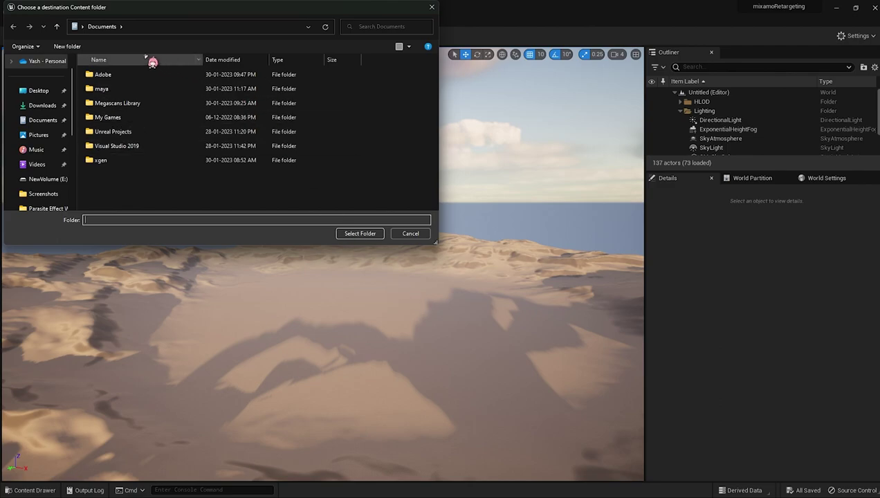
Choose E:/Unreal/ClimbingSystemTut/Content as the migration destination folder
{"action": "scroll", "coordinate": [58, 172], "scroll_direction": "down", "scroll_amount": 3}
{"action": "scroll", "coordinate": [58, 107], "scroll_direction": "up", "scroll_amount": 2}
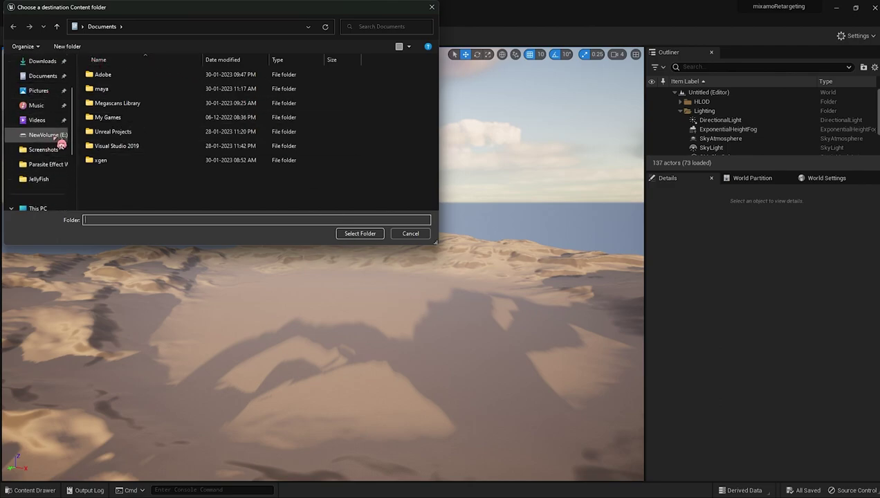
{"action": "left_click", "coordinate": [52, 135]}
{"action": "scroll", "coordinate": [142, 173], "scroll_direction": "down", "scroll_amount": 5}
{"action": "double_click", "coordinate": [111, 118]}
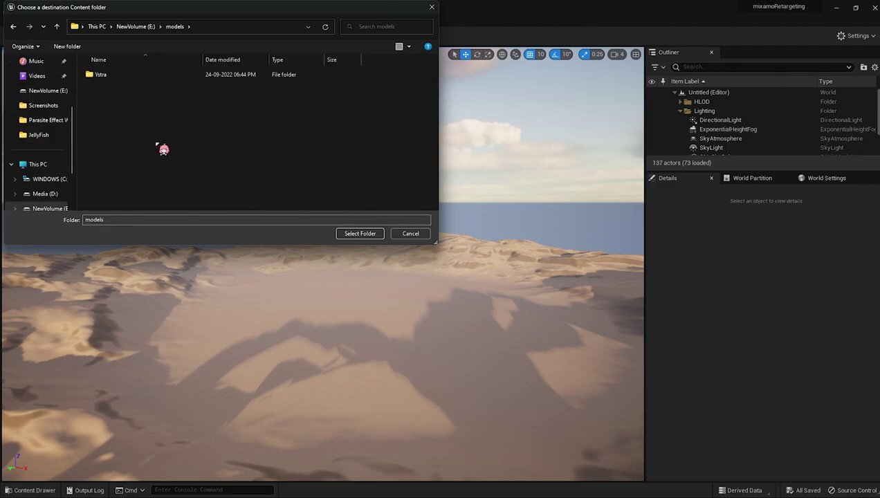
{"action": "key", "text": "alt+Left"}
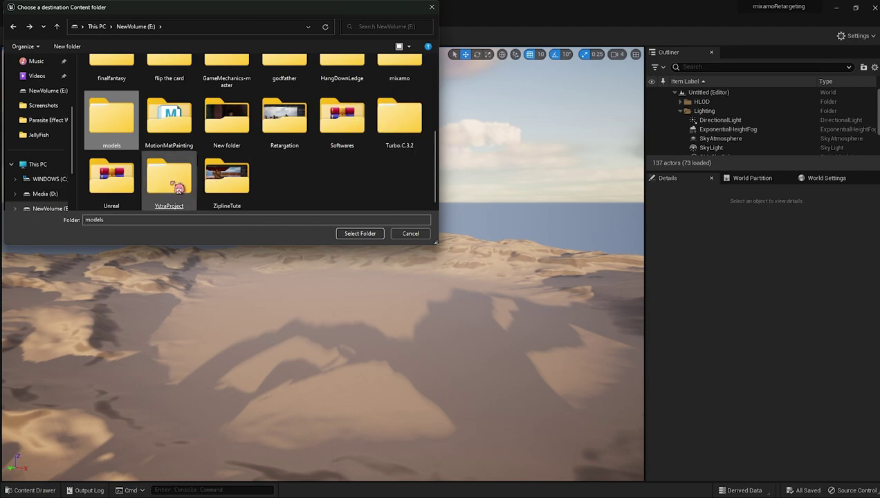
{"action": "double_click", "coordinate": [113, 175]}
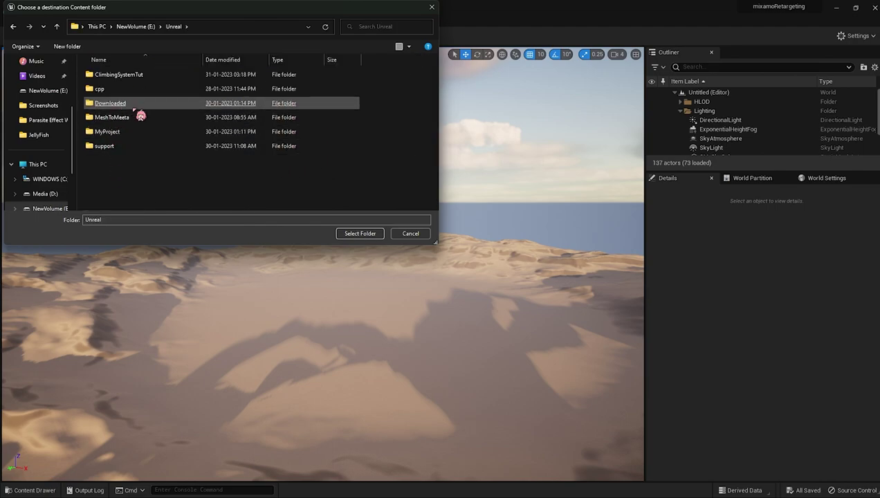
{"action": "double_click", "coordinate": [143, 74]}
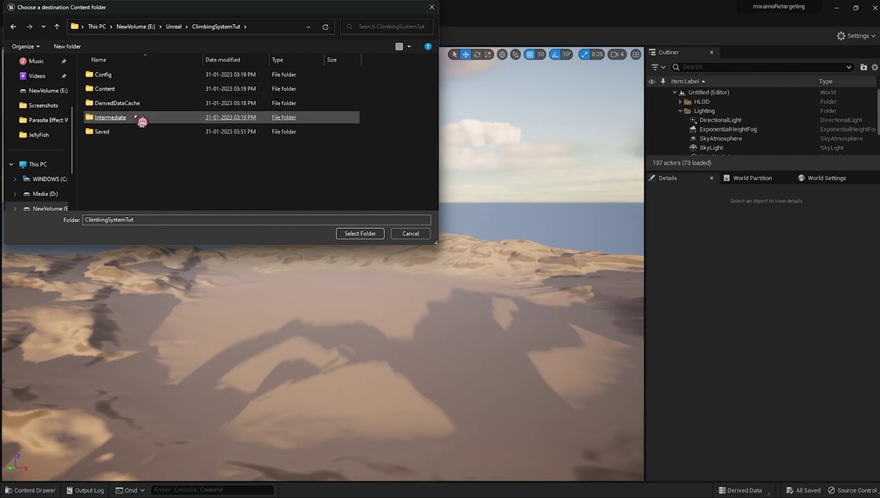
{"action": "double_click", "coordinate": [143, 88]}
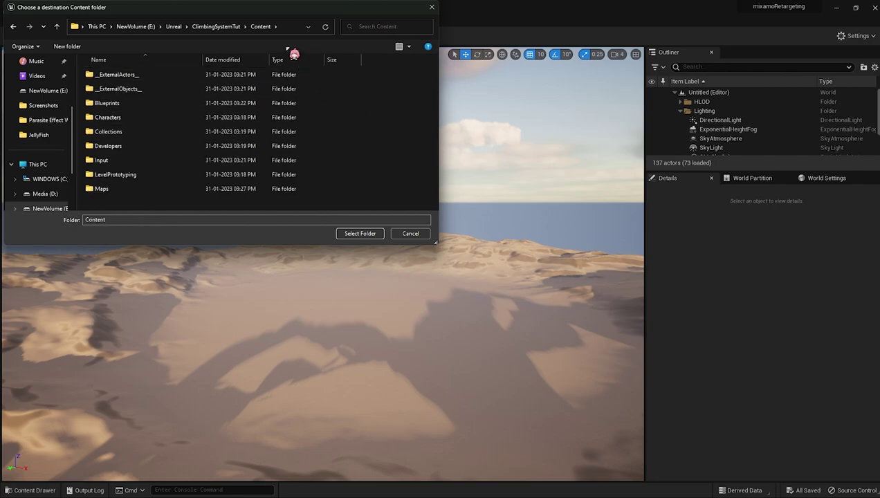
{"action": "left_click", "coordinate": [379, 235]}
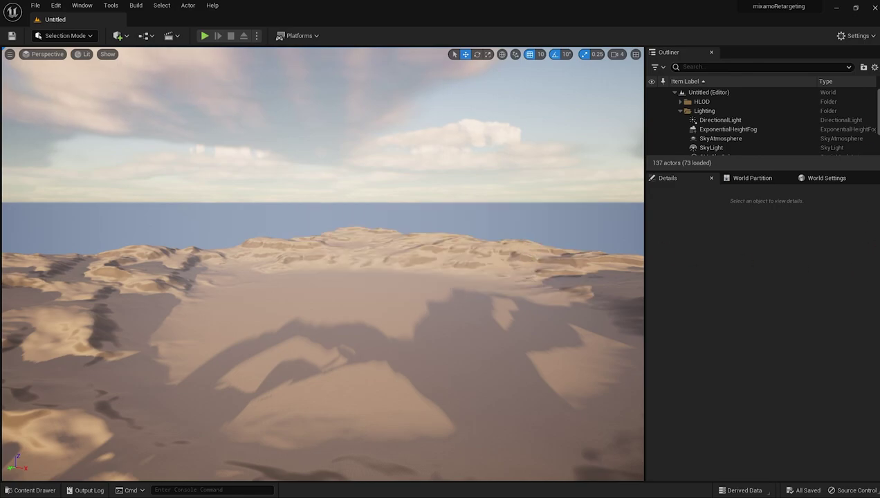
Close the mixamoRetargeting editor and its Explorer window, then switch to ClimbingSystemTut
{"action": "left_click", "coordinate": [874, 7]}
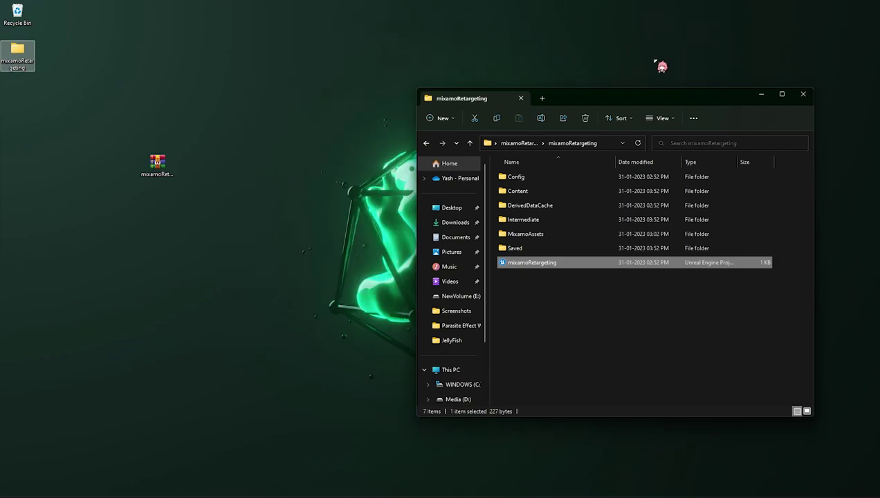
{"action": "left_click", "coordinate": [803, 94]}
{"action": "key", "text": "alt+Tab"}
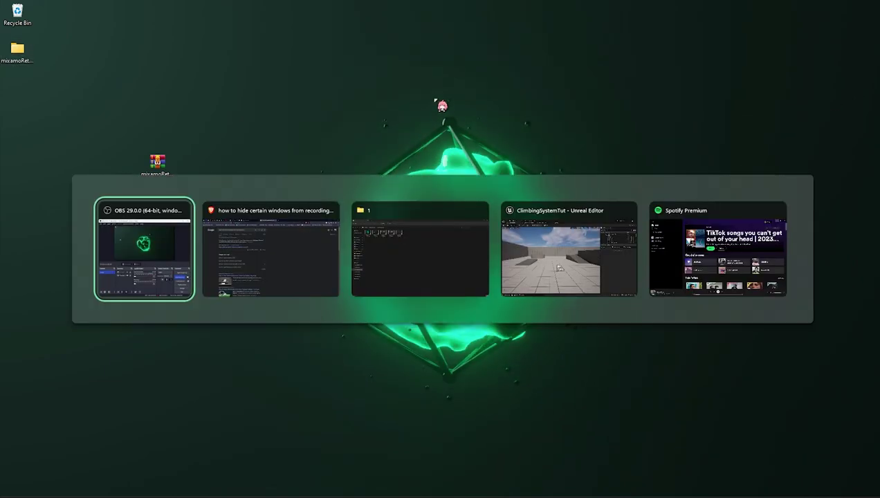
{"action": "left_click", "coordinate": [568, 256]}
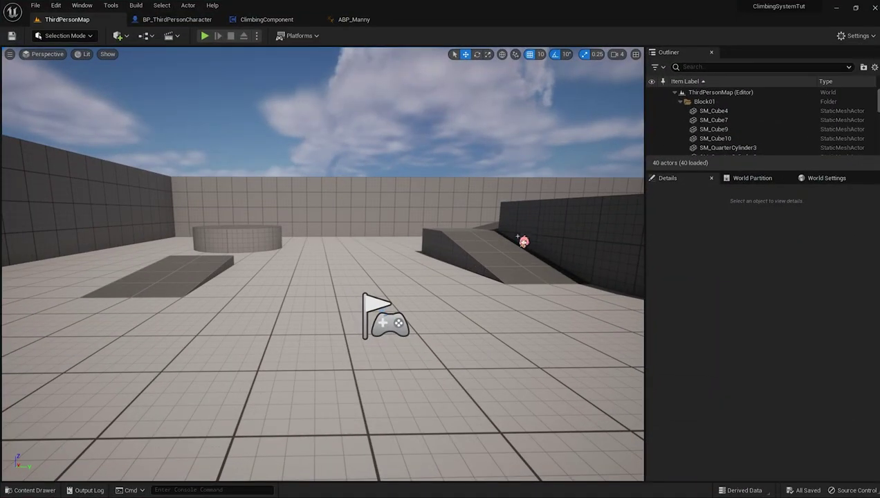
Open Mixamo_IKRetargeter from Content/mixamo/Ue4/Rig in the Content Drawer
{"action": "left_click", "coordinate": [31, 490]}
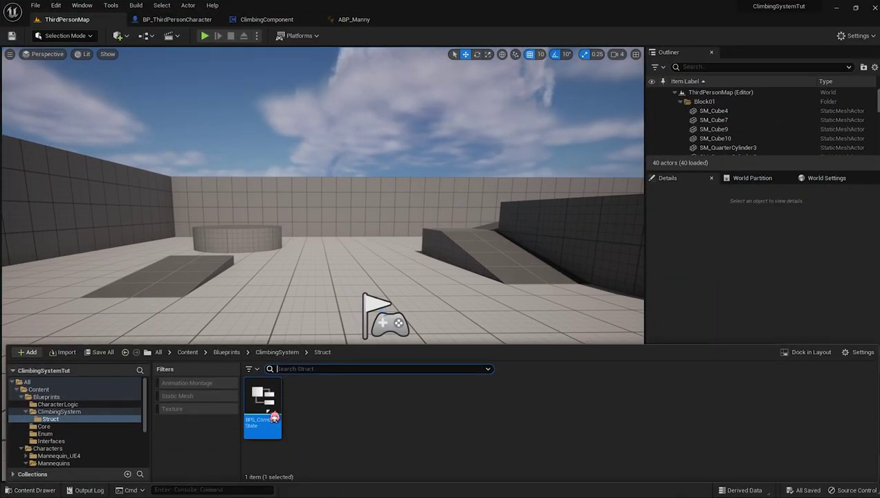
{"action": "left_click", "coordinate": [48, 411]}
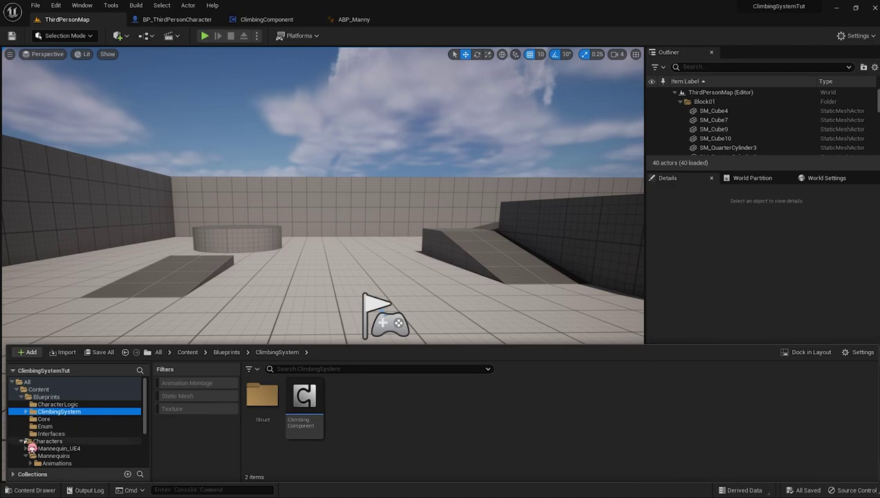
{"action": "left_click", "coordinate": [26, 412]}
{"action": "left_click", "coordinate": [33, 397]}
{"action": "left_click", "coordinate": [23, 397]}
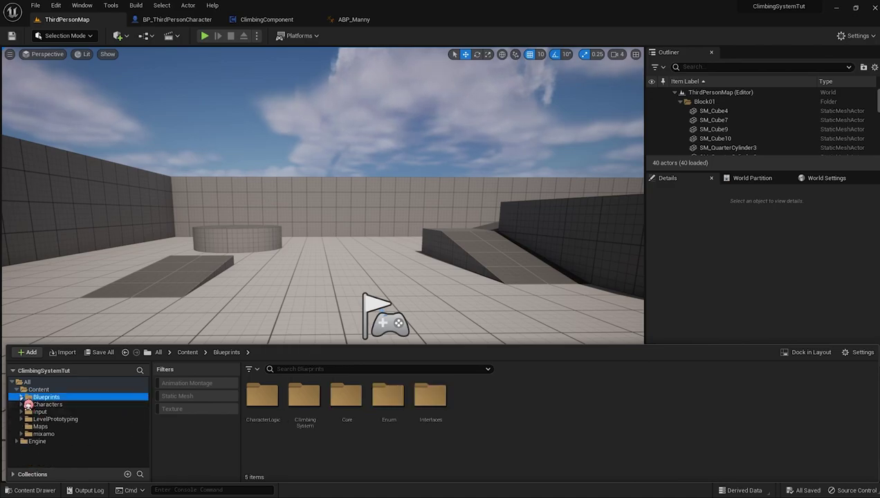
{"action": "left_click", "coordinate": [39, 389]}
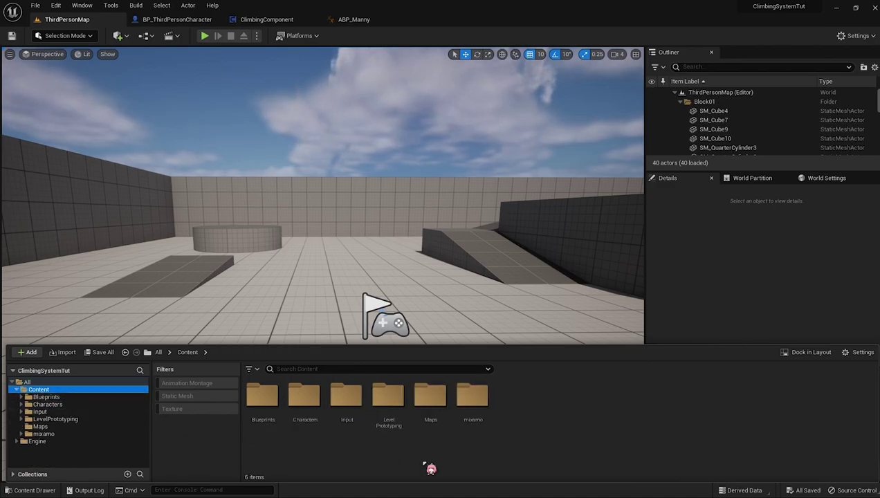
{"action": "double_click", "coordinate": [475, 406]}
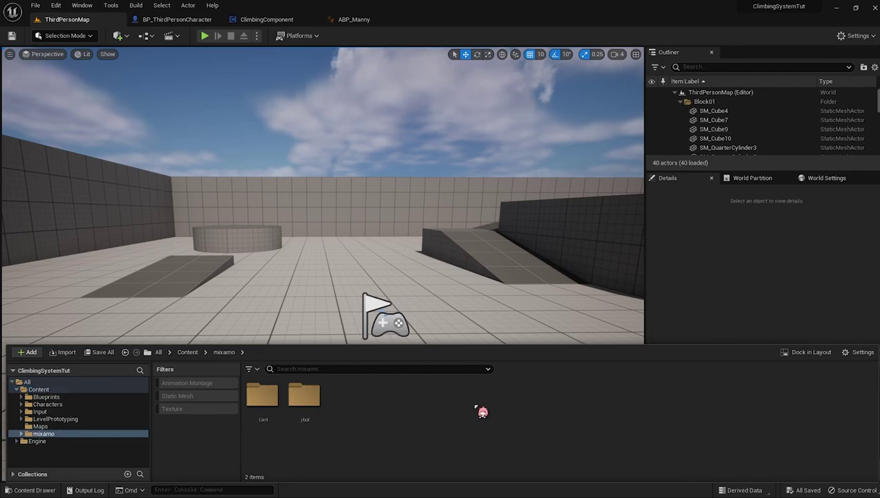
{"action": "double_click", "coordinate": [263, 398]}
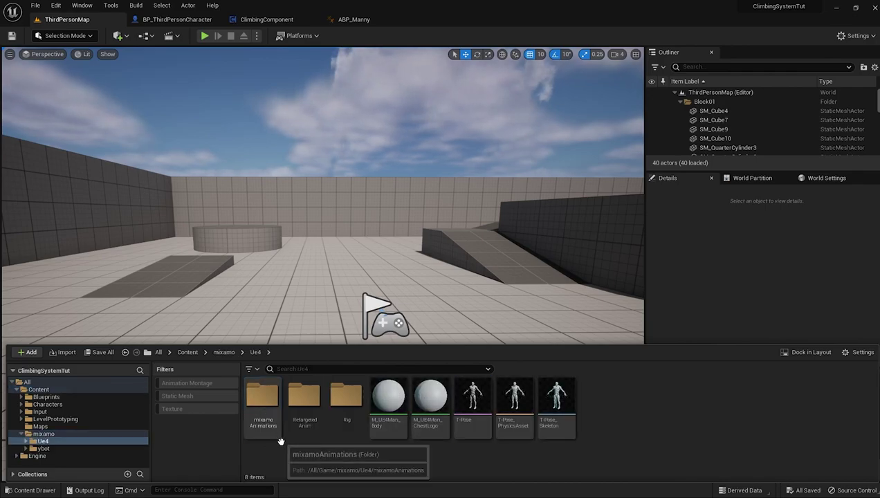
{"action": "double_click", "coordinate": [351, 421]}
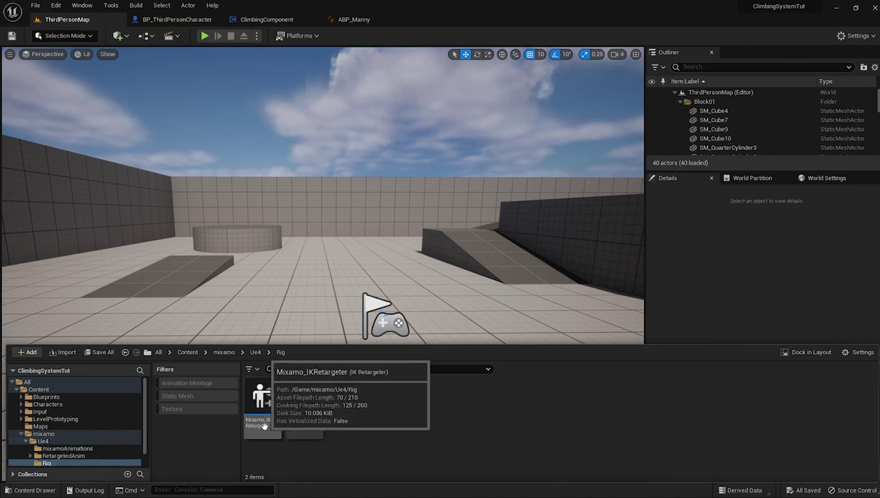
{"action": "left_click", "coordinate": [263, 419]}
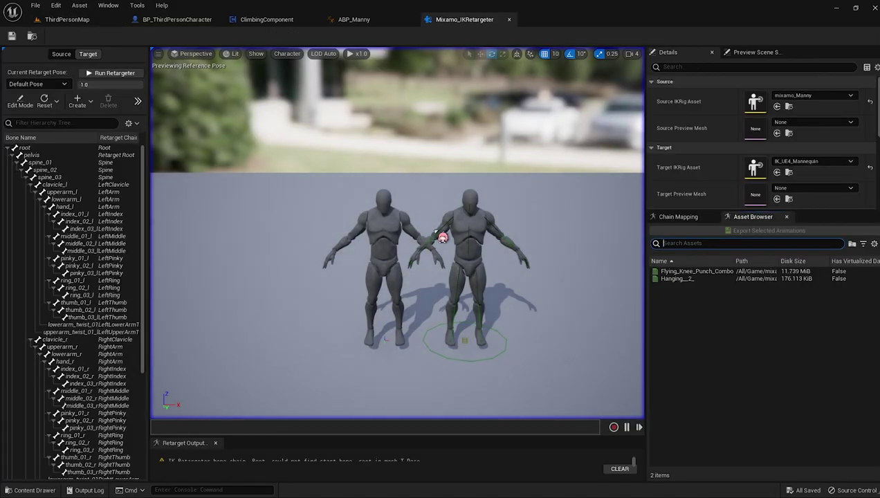
Shift the target mannequin right by setting Target Mesh Offset X to 151.558957
{"action": "left_click", "coordinate": [381, 237]}
{"action": "left_click_drag", "start_coordinate": [411, 261], "coordinate": [411, 260]}
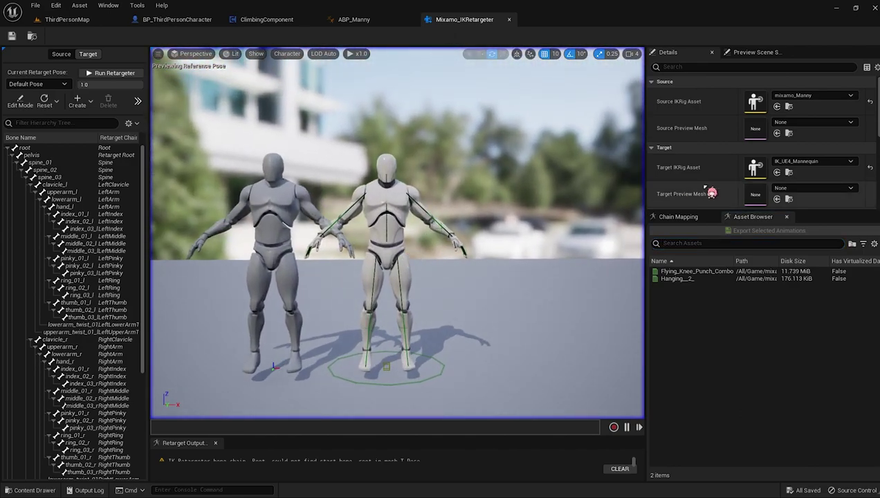
{"action": "scroll", "coordinate": [715, 188], "scroll_direction": "down", "scroll_amount": 3}
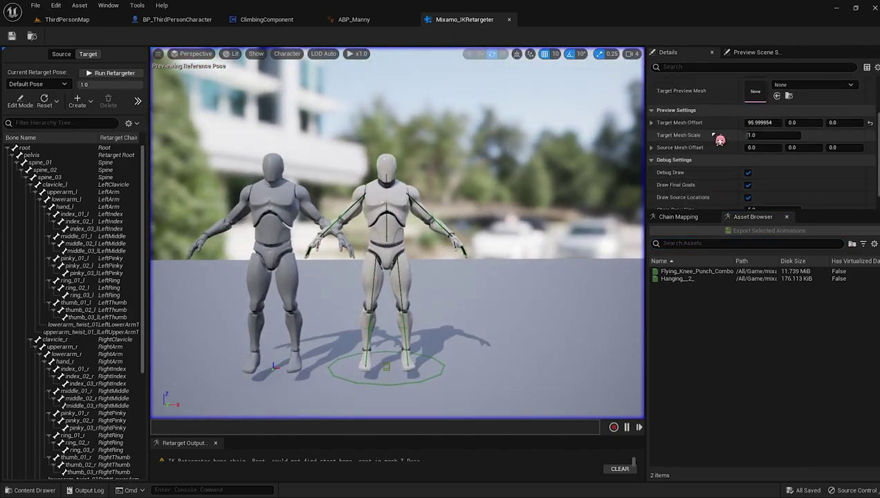
{"action": "left_click_drag", "start_coordinate": [759, 122], "coordinate": [779, 122]}
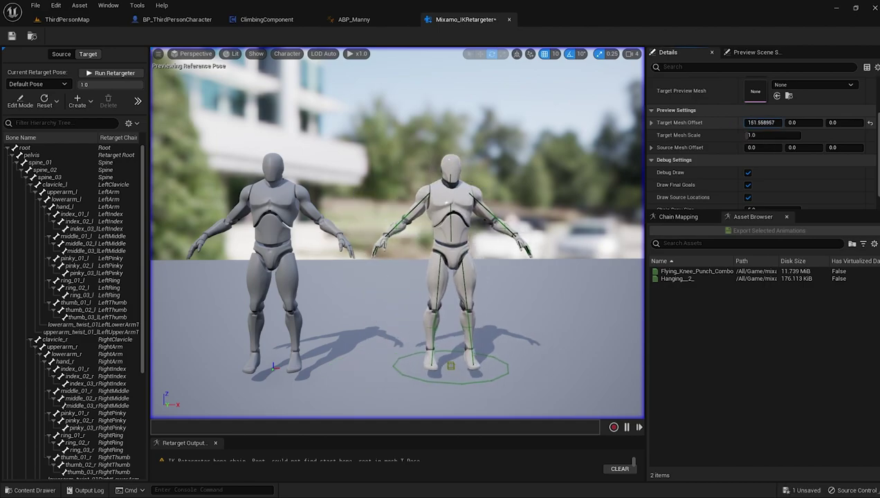
Preview the Hanging and Flying_Knee_Punch_Combo animations, then close the retargeter
{"action": "left_click", "coordinate": [674, 278]}
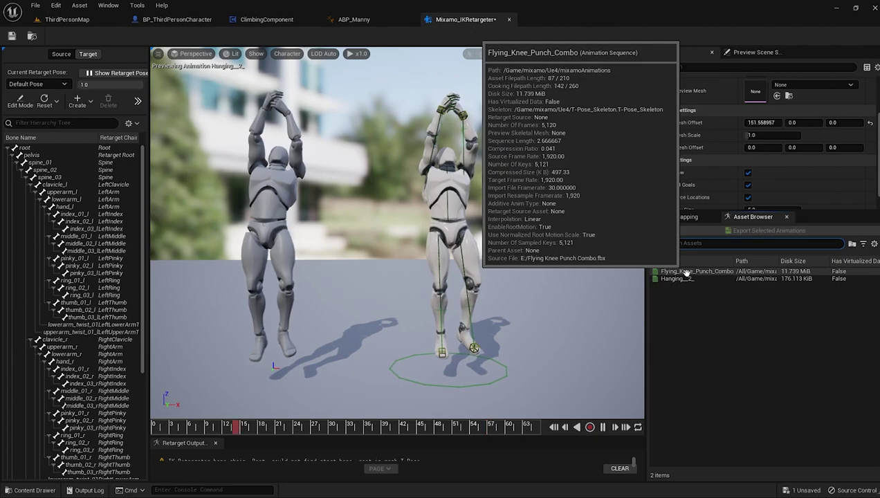
{"action": "left_click", "coordinate": [685, 272]}
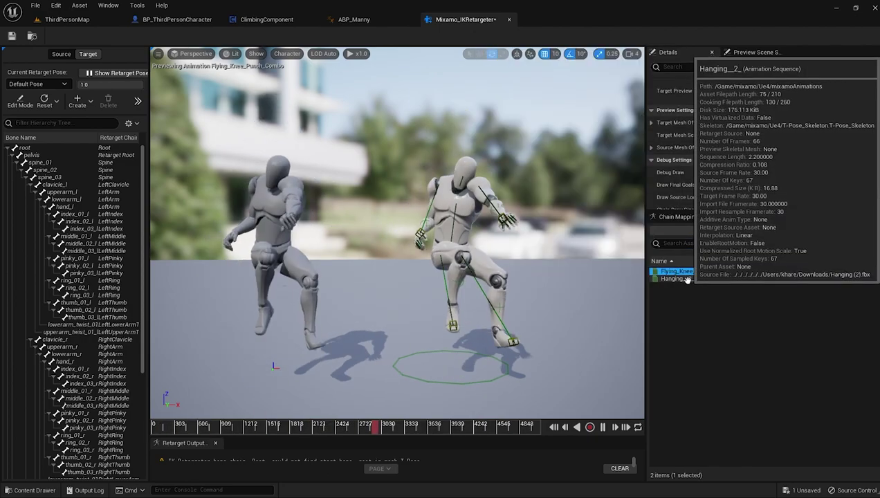
{"action": "left_click", "coordinate": [685, 279]}
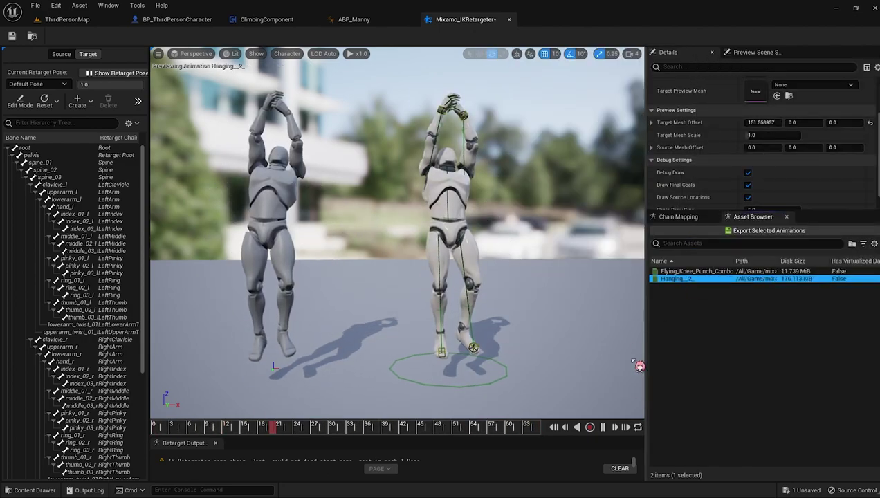
{"action": "left_click", "coordinate": [510, 19]}
{"action": "key", "text": "ctrl+space"}
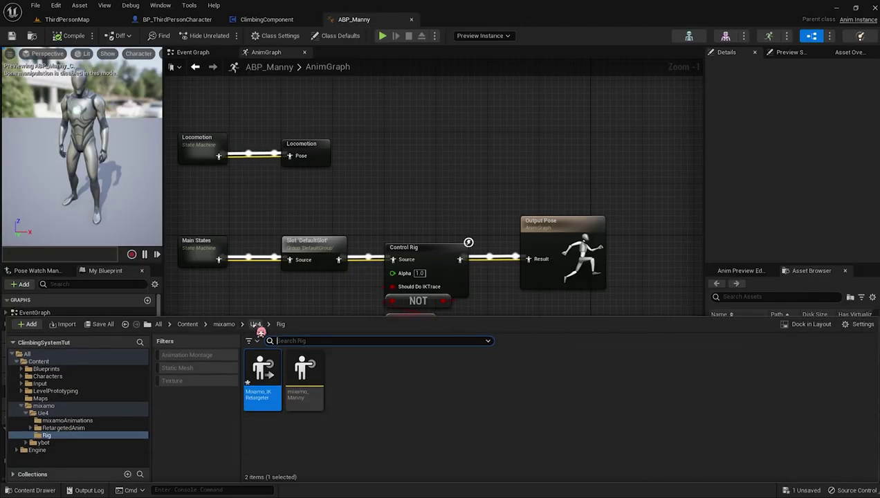
Open YBot_retargeter from the mixamo/ybot/Rig folder
{"action": "left_click", "coordinate": [257, 325]}
{"action": "left_click", "coordinate": [223, 323]}
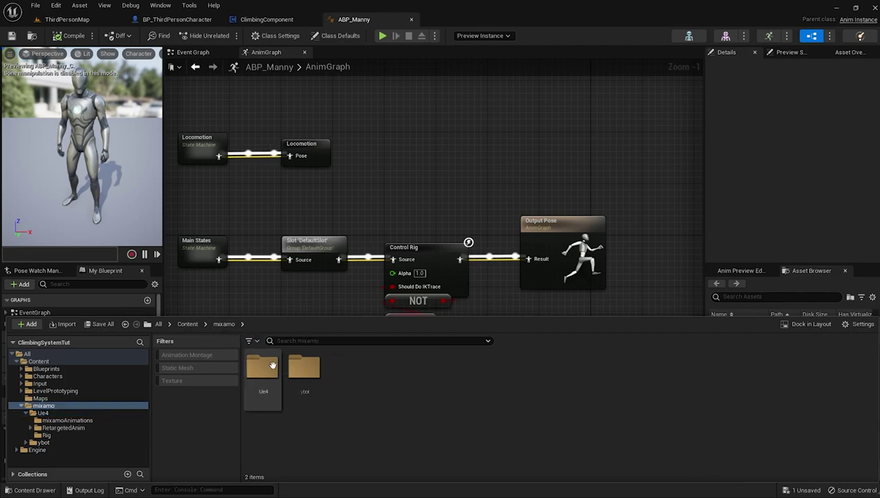
{"action": "double_click", "coordinate": [308, 374]}
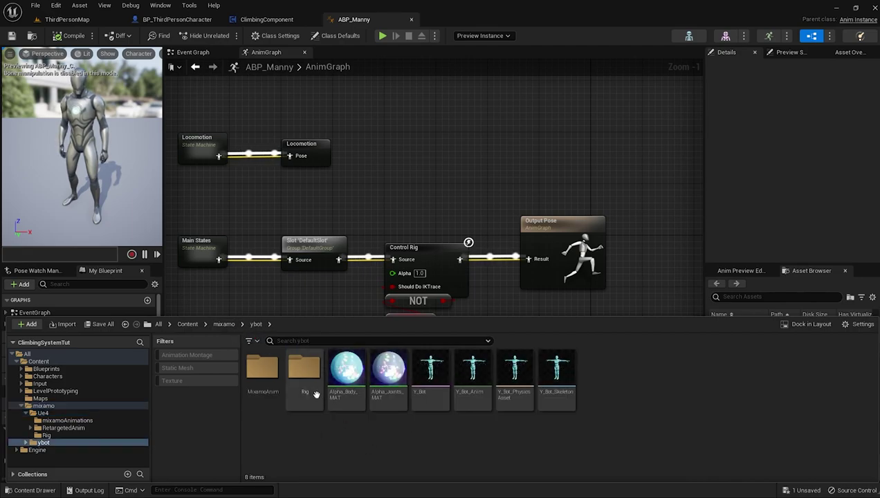
{"action": "double_click", "coordinate": [310, 391]}
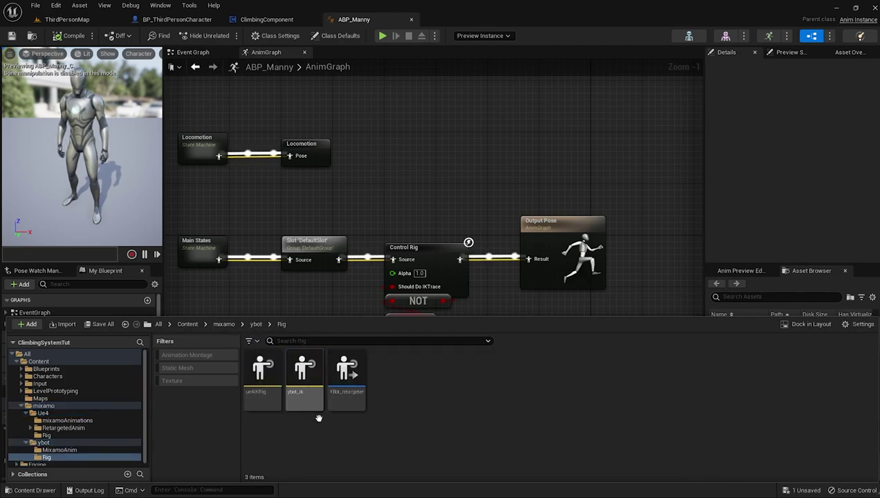
{"action": "double_click", "coordinate": [349, 379]}
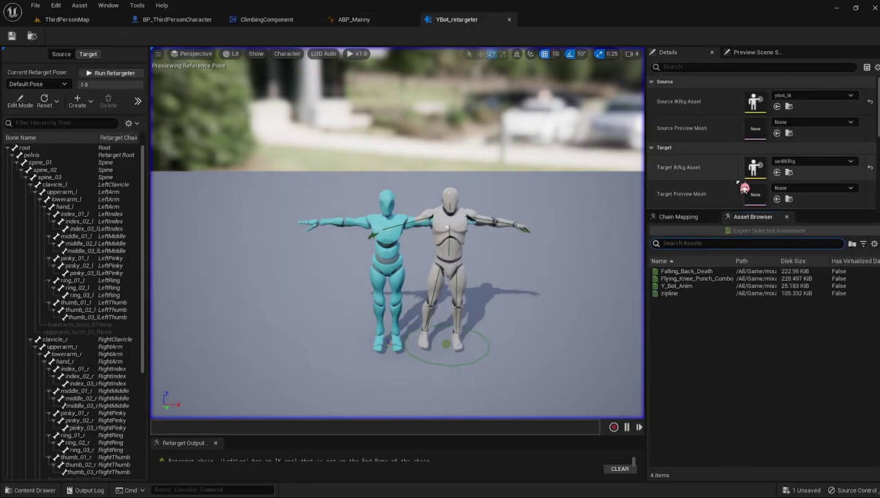
Set Target Mesh Offset X to 204.81 and preview Flying_Knee_Punch_Combo on both mannequins
{"action": "scroll", "coordinate": [738, 180], "scroll_direction": "down", "scroll_amount": 3}
{"action": "left_click_drag", "start_coordinate": [770, 150], "coordinate": [649, 188]}
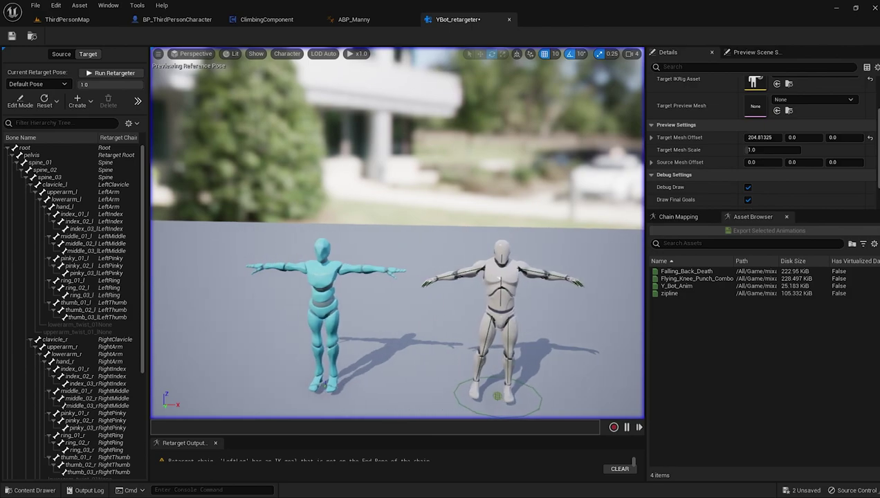
{"action": "left_click", "coordinate": [682, 279]}
{"action": "double_click", "coordinate": [683, 279]}
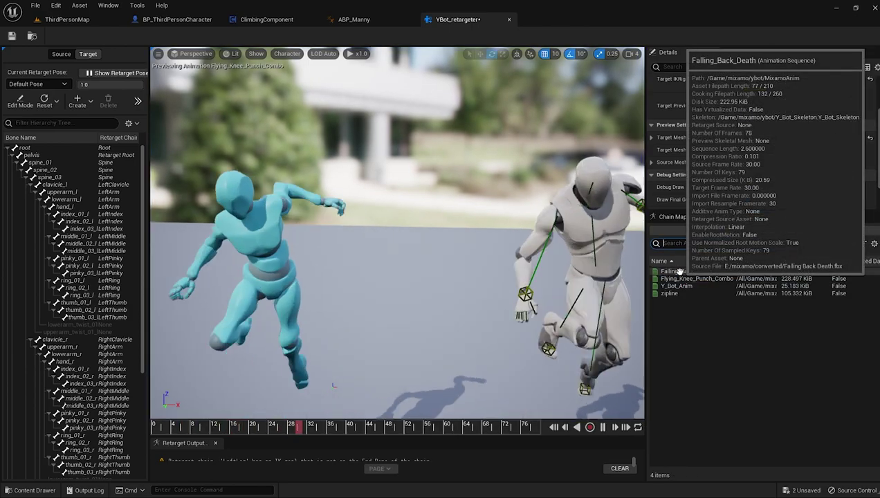
{"action": "left_click_drag", "start_coordinate": [424, 303], "coordinate": [387, 308]}
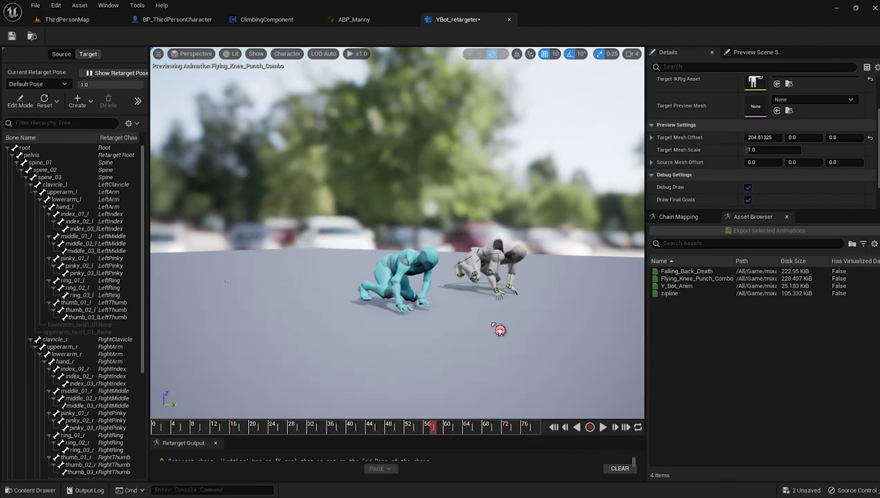
{"action": "left_click_drag", "start_coordinate": [499, 330], "coordinate": [478, 311]}
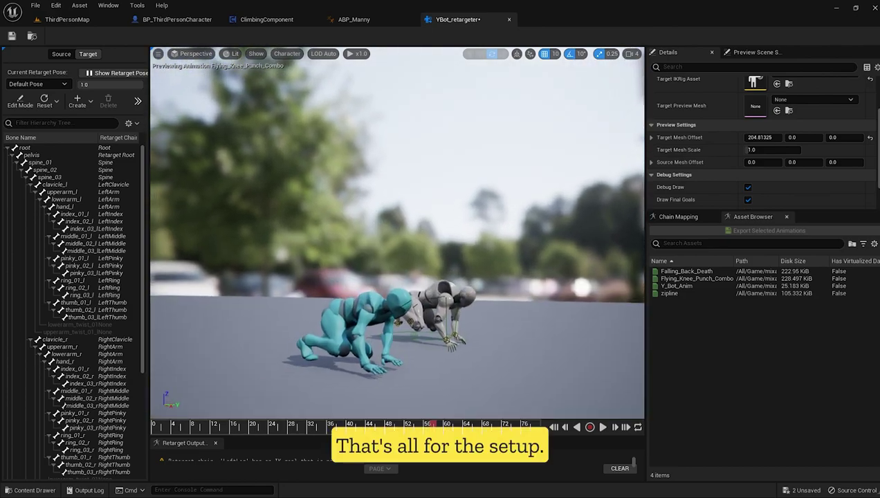
{"action": "mouse_move", "coordinate": [478, 311]}
{"action": "left_mouse_down"}
{"action": "mouse_move", "coordinate": [477, 276]}
{"action": "mouse_move", "coordinate": [450, 270]}
{"action": "mouse_move", "coordinate": [477, 270]}
{"action": "left_mouse_up"}
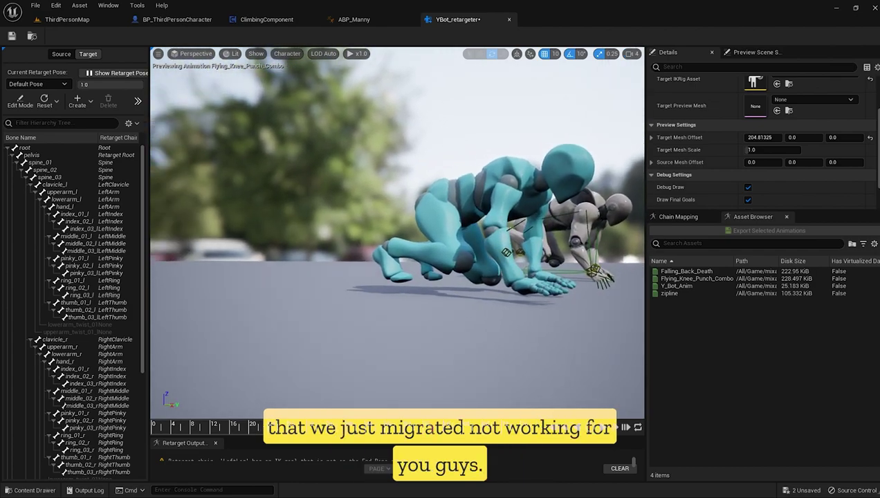
In Chain Mapping, revert the RightLeg chain's Translation Mode to None, then select the Root chain
{"action": "left_click", "coordinate": [667, 219]}
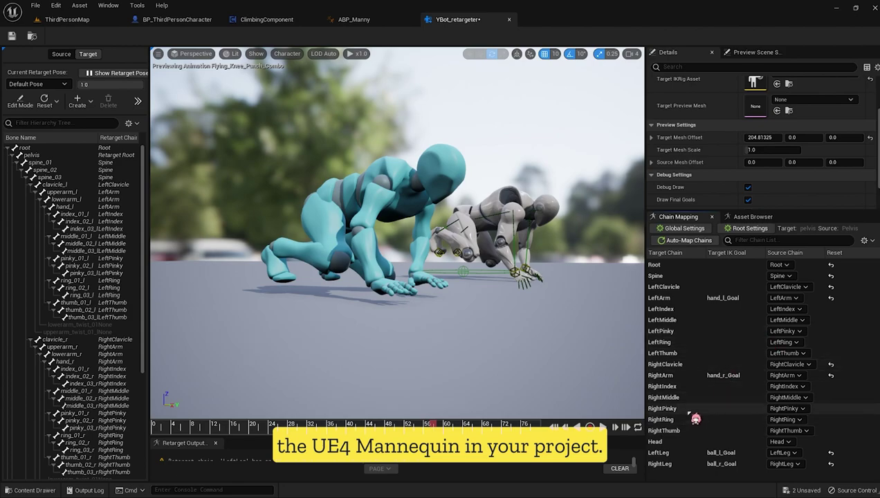
{"action": "left_click", "coordinate": [687, 454]}
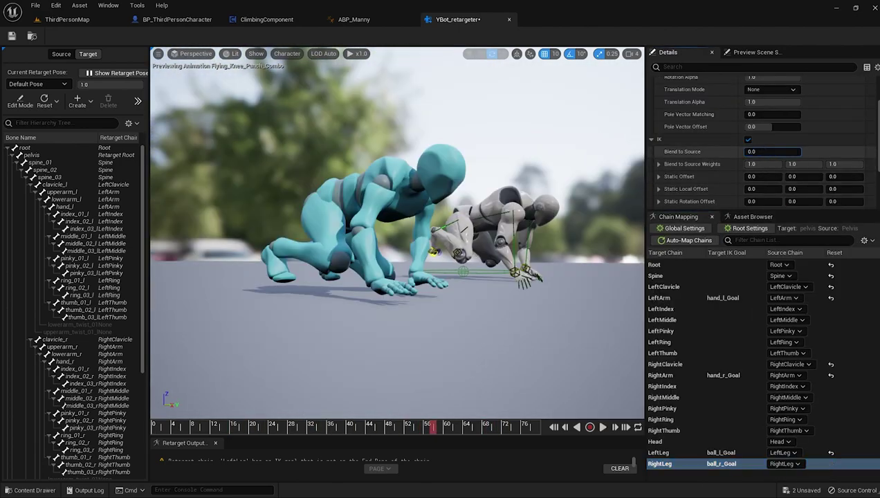
{"action": "scroll", "coordinate": [697, 159], "scroll_direction": "up", "scroll_amount": 2}
{"action": "scroll", "coordinate": [705, 157], "scroll_direction": "up", "scroll_amount": 1}
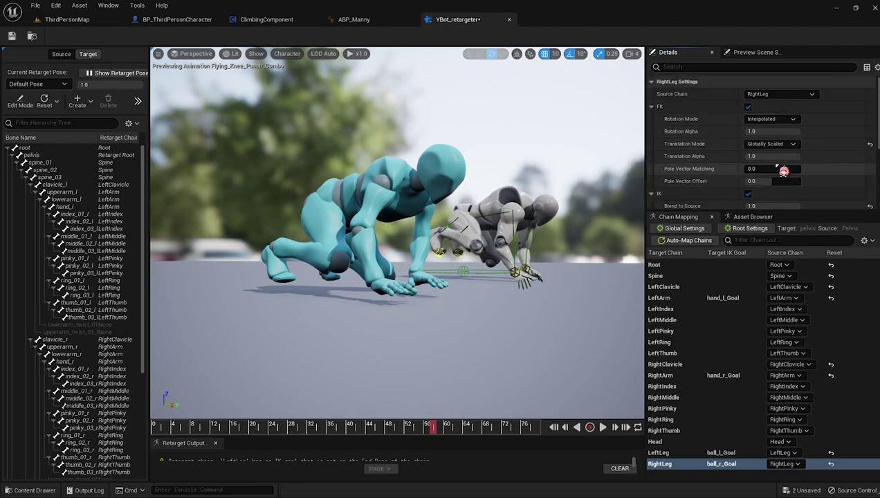
{"action": "key", "text": "ctrl+z"}
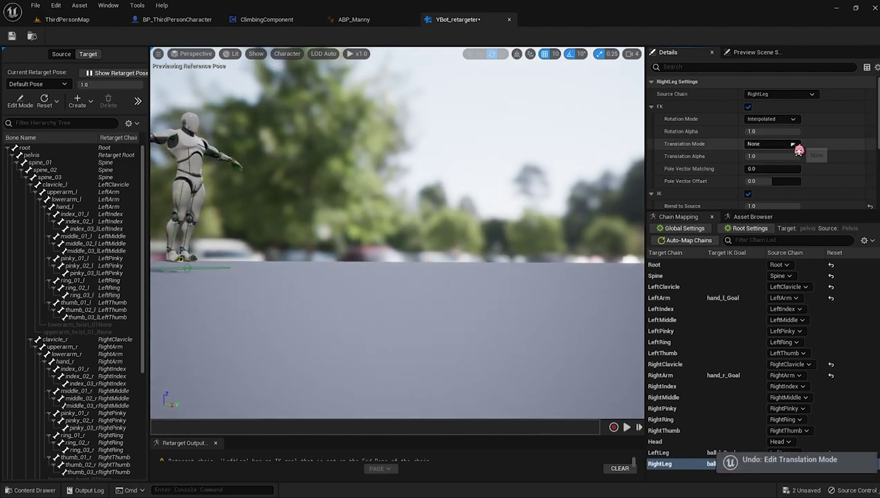
{"action": "left_click", "coordinate": [698, 268]}
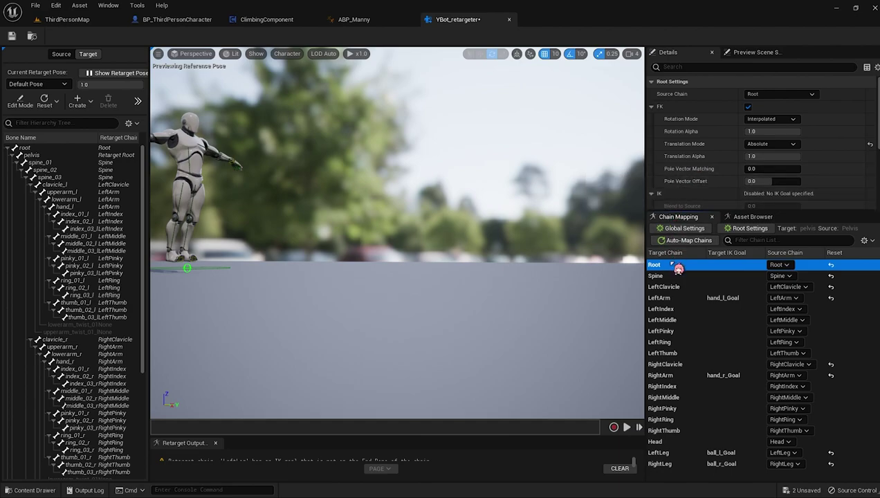
Preview Flying_Knee_Punch_Combo then Falling_Back_Death on both mannequins, and close YBot_retargeter
{"action": "left_click", "coordinate": [748, 220]}
{"action": "left_click", "coordinate": [696, 278]}
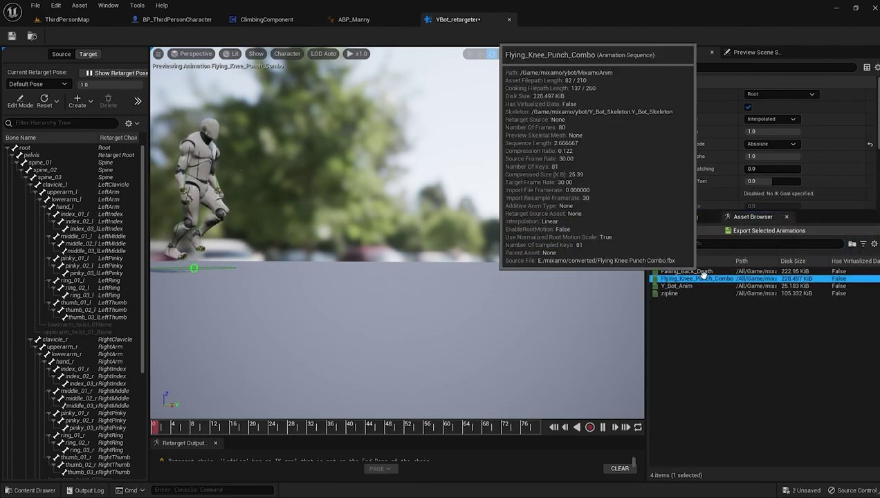
{"action": "left_click", "coordinate": [686, 271]}
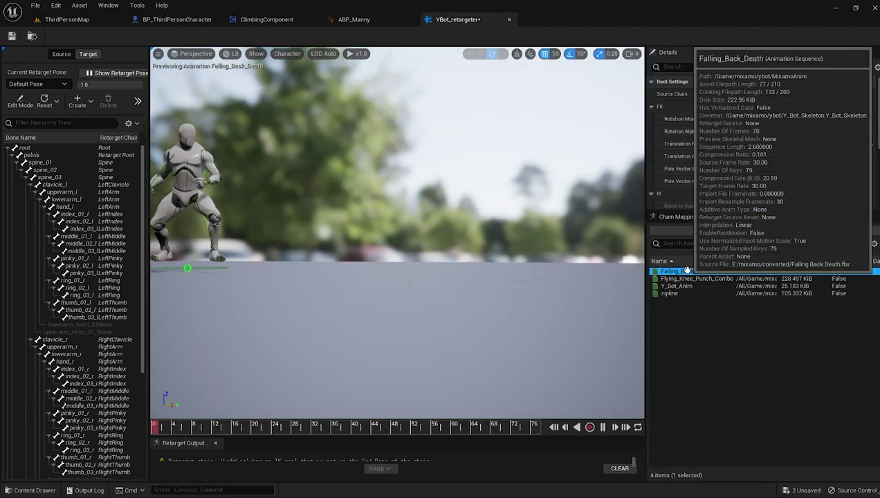
{"action": "mouse_move", "coordinate": [398, 243]}
{"action": "right_mouse_down"}
{"action": "mouse_move", "coordinate": [398, 291]}
{"action": "mouse_move", "coordinate": [398, 249]}
{"action": "right_mouse_up"}
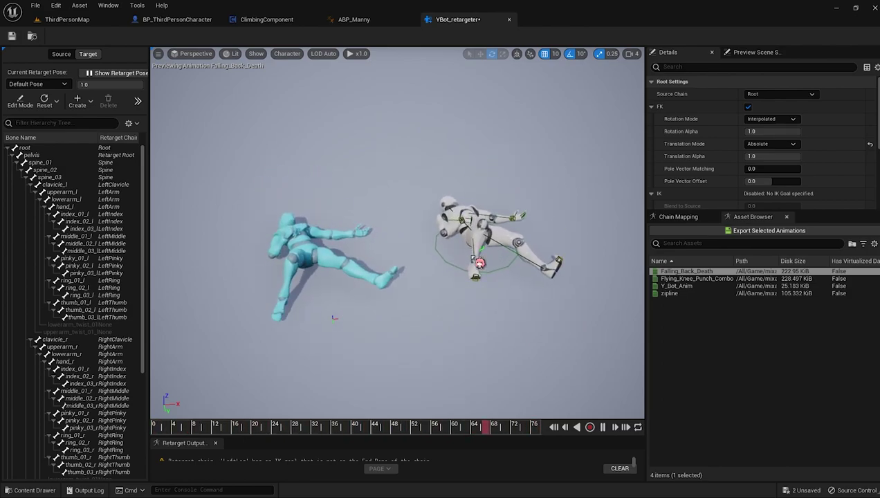
{"action": "left_click", "coordinate": [698, 331]}
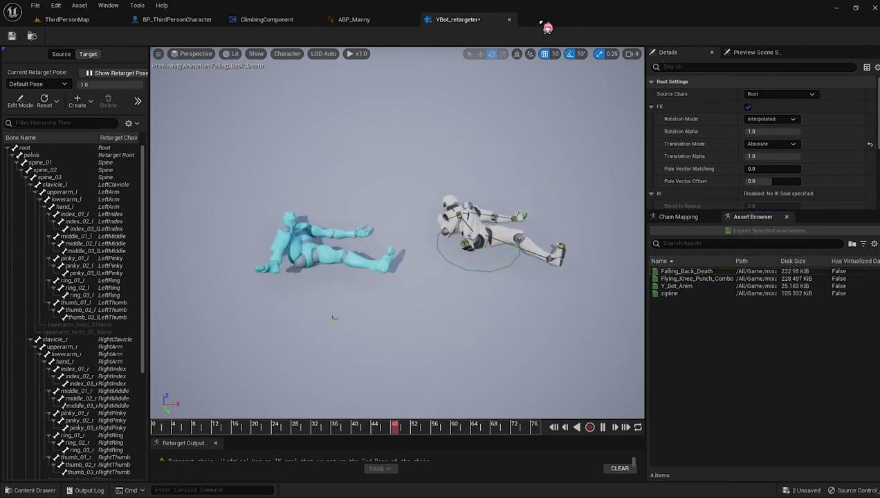
{"action": "left_click", "coordinate": [510, 19]}
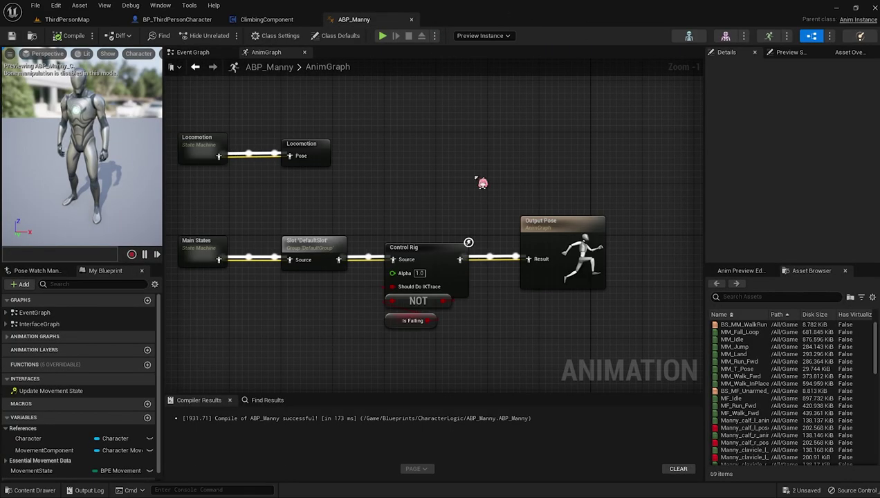
Review the ClimbingComponent Event Tick graph and BP_ThirdPersonCharacter, then return to ThirdPersonMap
{"action": "left_click", "coordinate": [263, 20]}
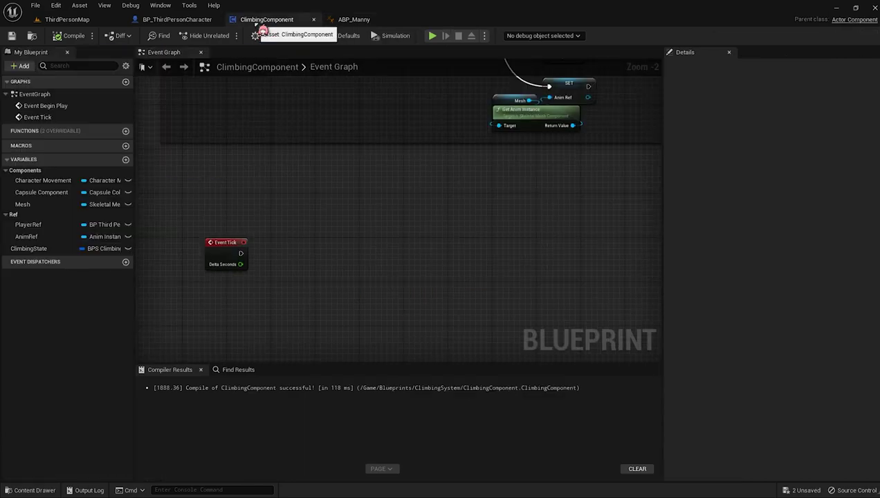
{"action": "scroll", "coordinate": [327, 167], "scroll_direction": "down", "scroll_amount": 1}
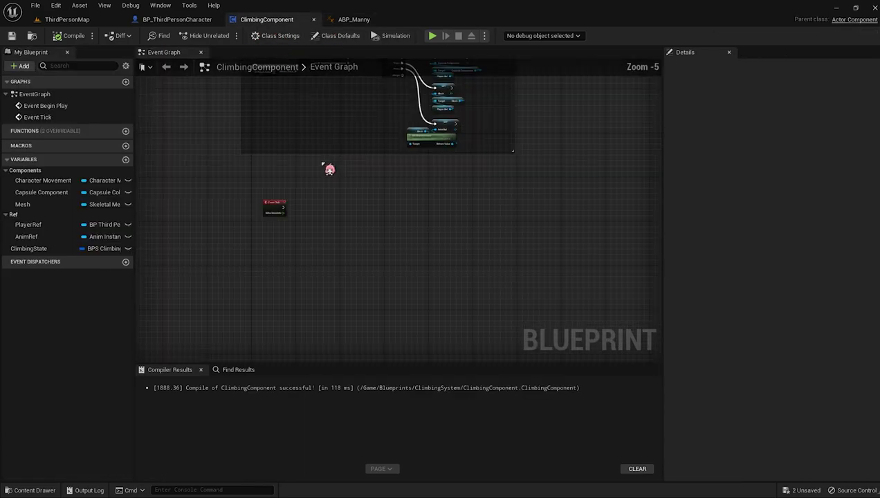
{"action": "scroll", "coordinate": [311, 163], "scroll_direction": "down", "scroll_amount": 1}
{"action": "scroll", "coordinate": [309, 219], "scroll_direction": "down", "scroll_amount": 1}
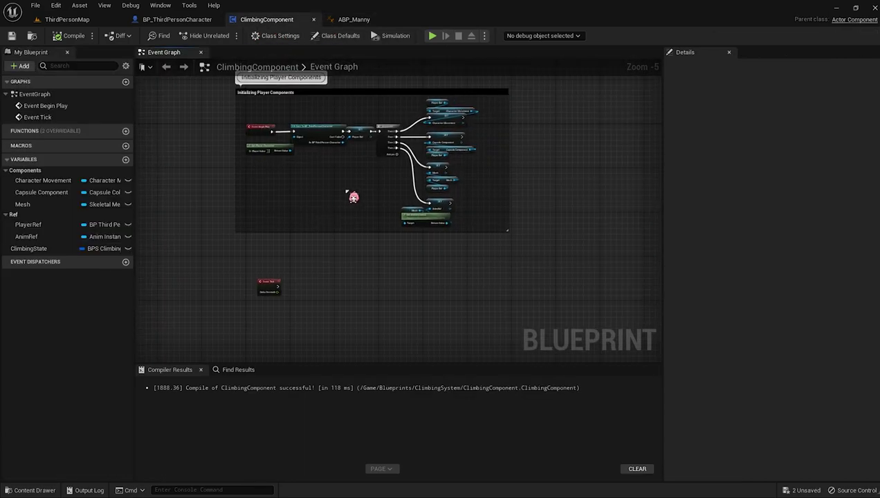
{"action": "scroll", "coordinate": [340, 168], "scroll_direction": "up", "scroll_amount": 2}
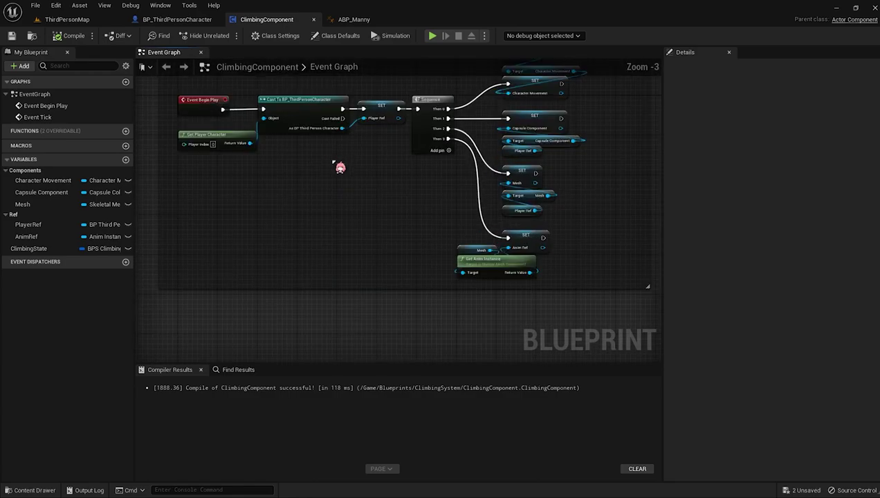
{"action": "right_click_drag", "start_coordinate": [359, 291], "coordinate": [322, 149]}
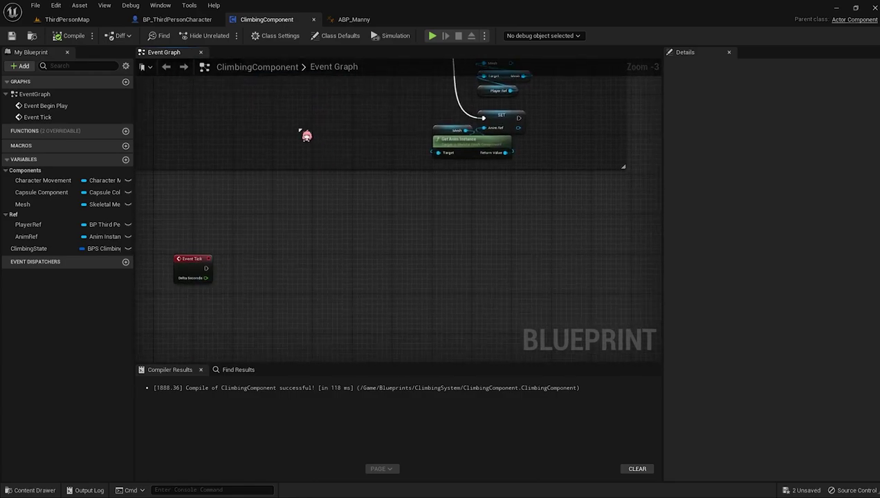
{"action": "left_click", "coordinate": [177, 21]}
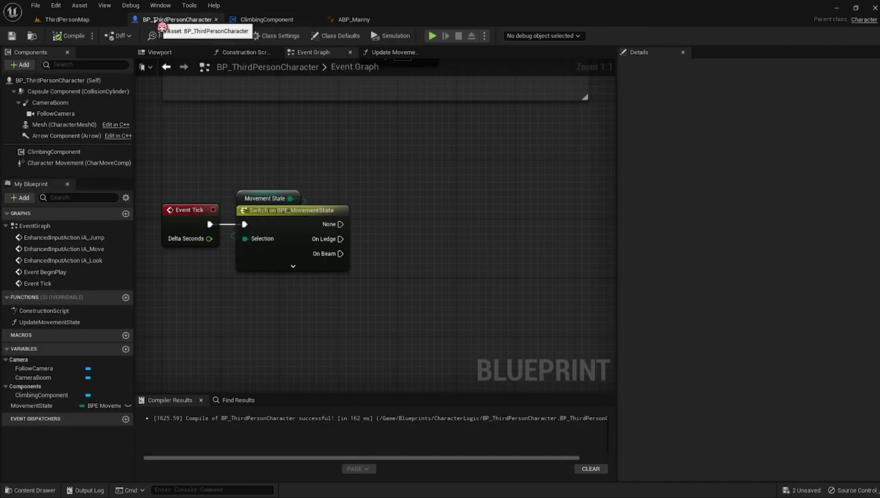
{"action": "left_click", "coordinate": [84, 22]}
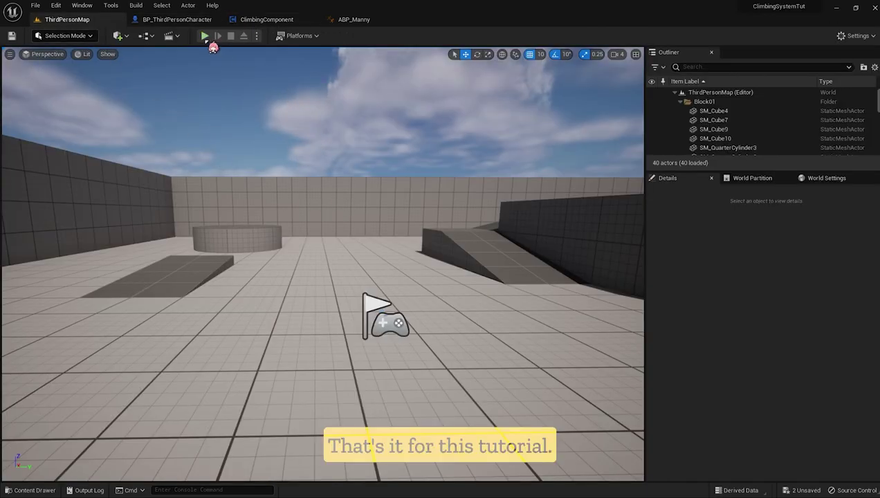
Play ThirdPersonMap in the editor and walk the character forward along the climbing wall
{"action": "left_click", "coordinate": [206, 38]}
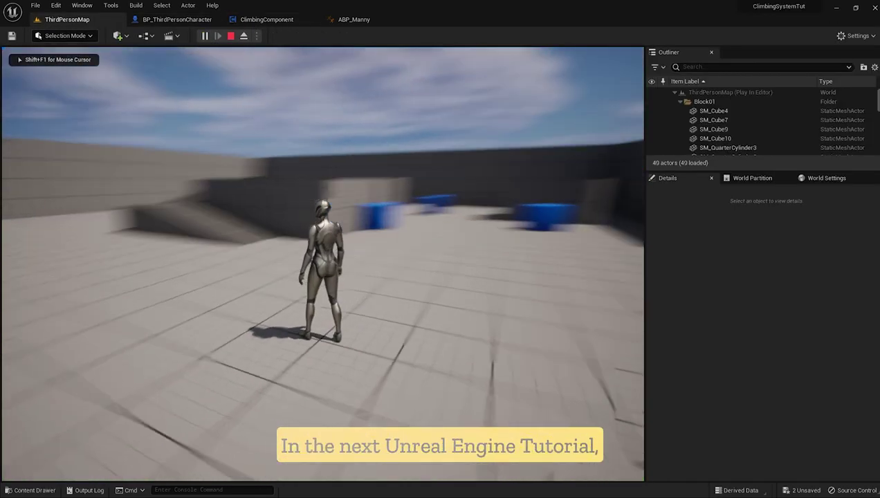
{"action": "key", "text": "w"}
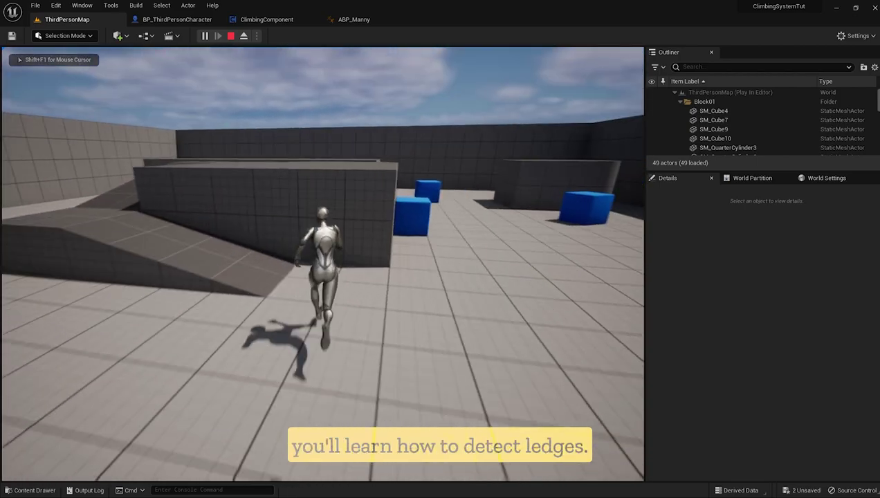
{"action": "key", "text": "w"}
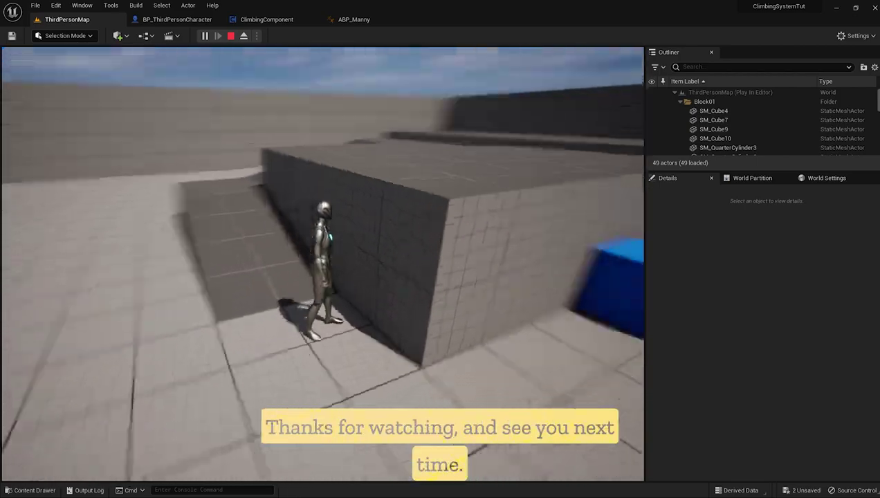
{"action": "key", "text": "w"}
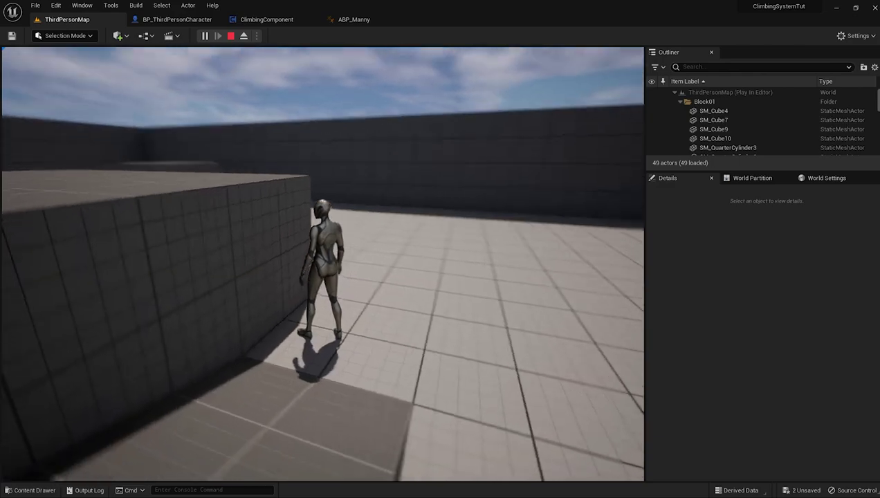